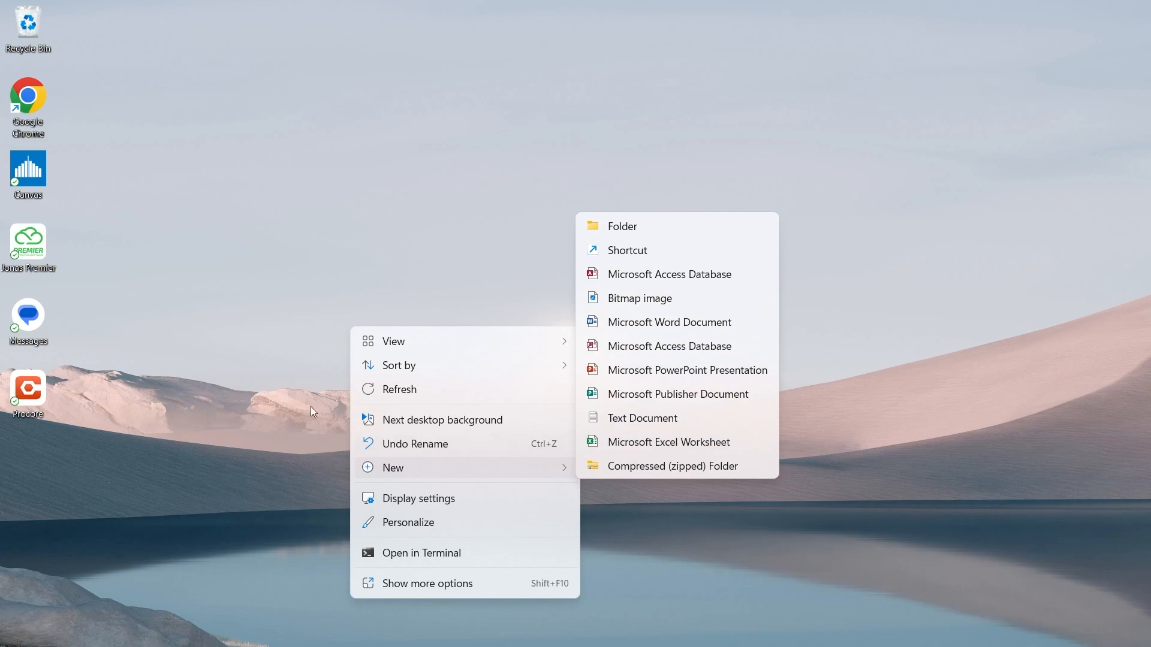
# Step: Create a new folder on the desktop and name it "Land Surveying"
pyautogui.click(676, 233)
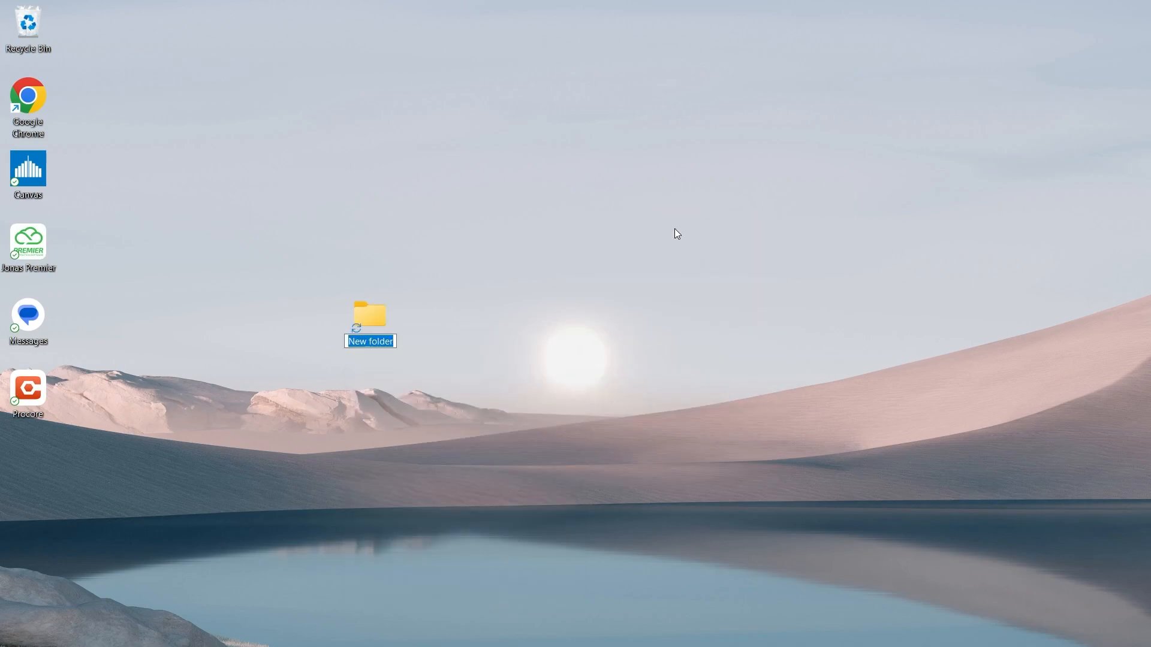
pyautogui.write('Land Su')
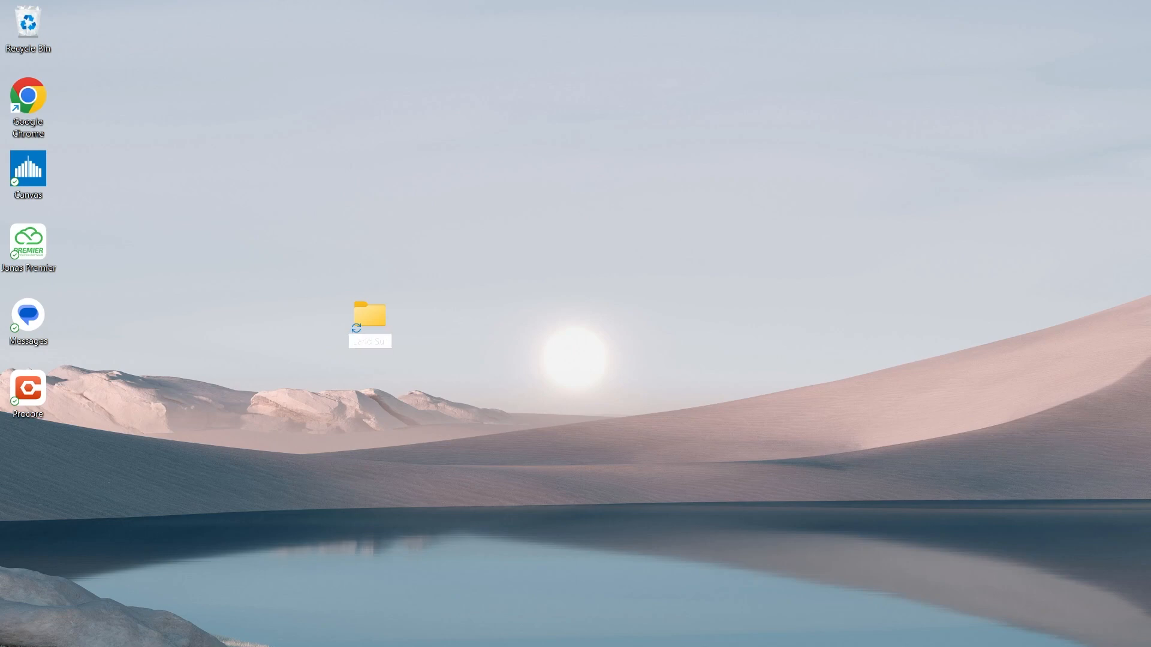
pyautogui.write('rveying')
pyautogui.press('Return')
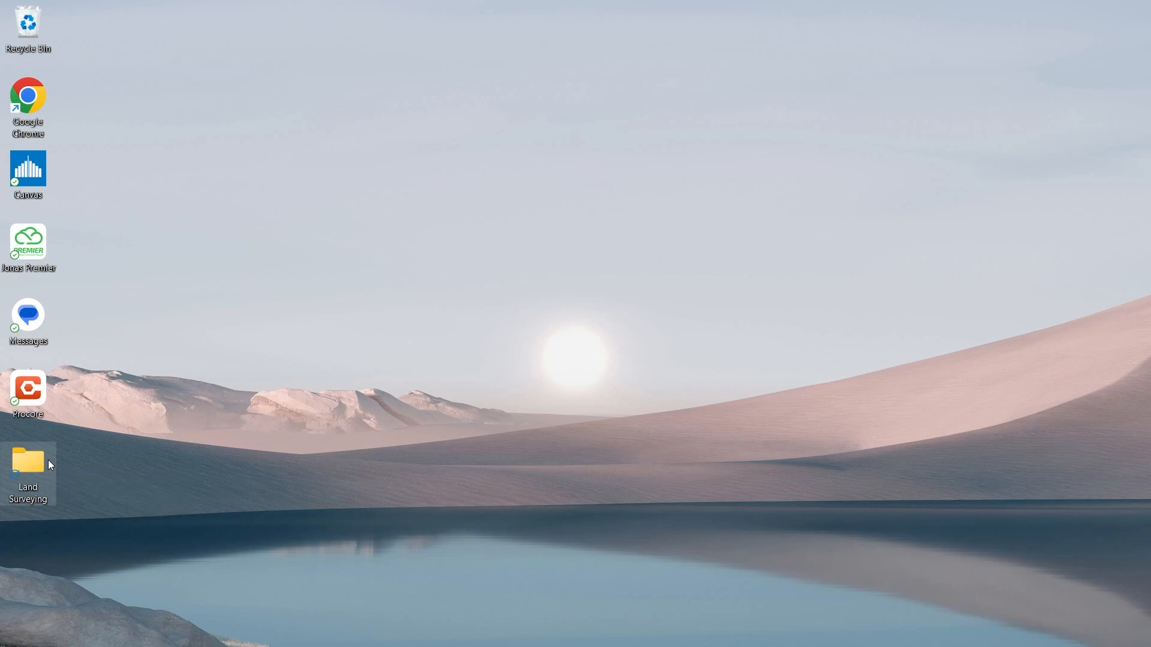
# Step: Open the Land Surveying folder and create a subfolder named "Surveying Technology Assignments" in it
pyautogui.doubleClick(30, 470)
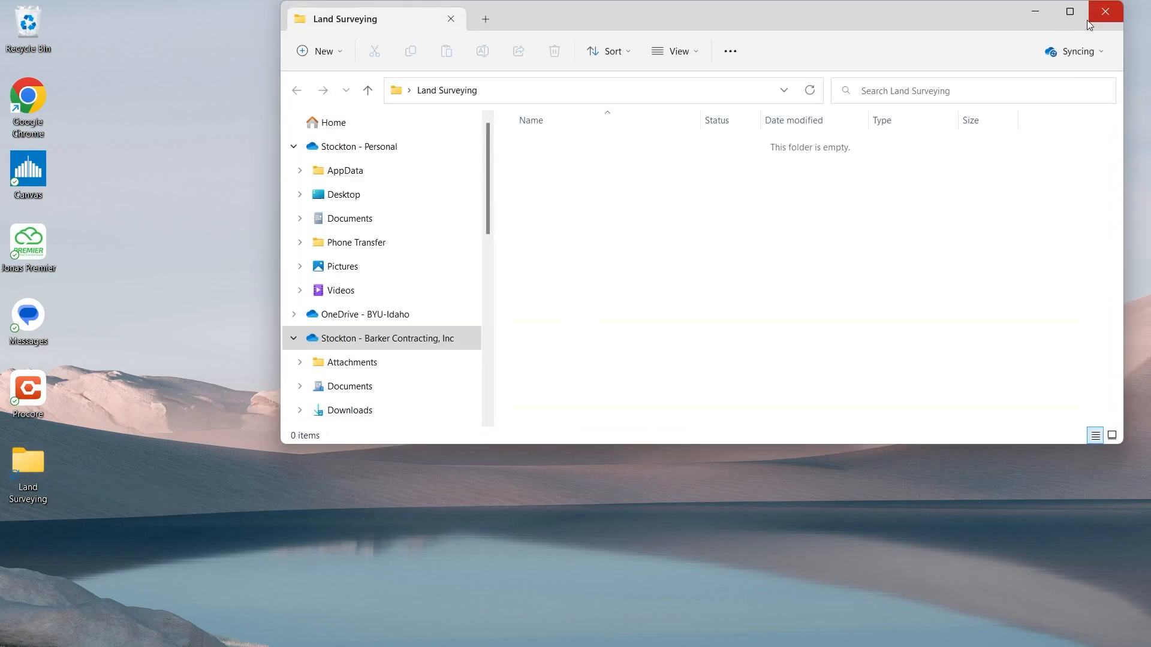
pyautogui.moveTo(900, 16); pyautogui.dragTo(888, 54)
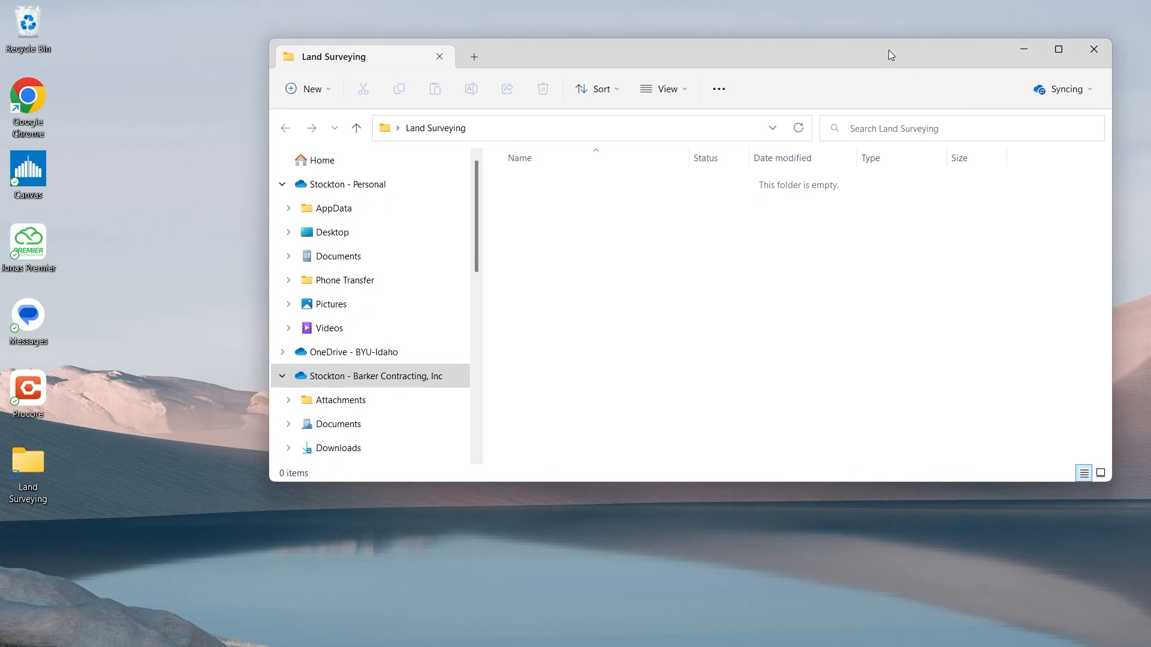
pyautogui.rightClick(584, 246)
pyautogui.moveTo(748, 353)
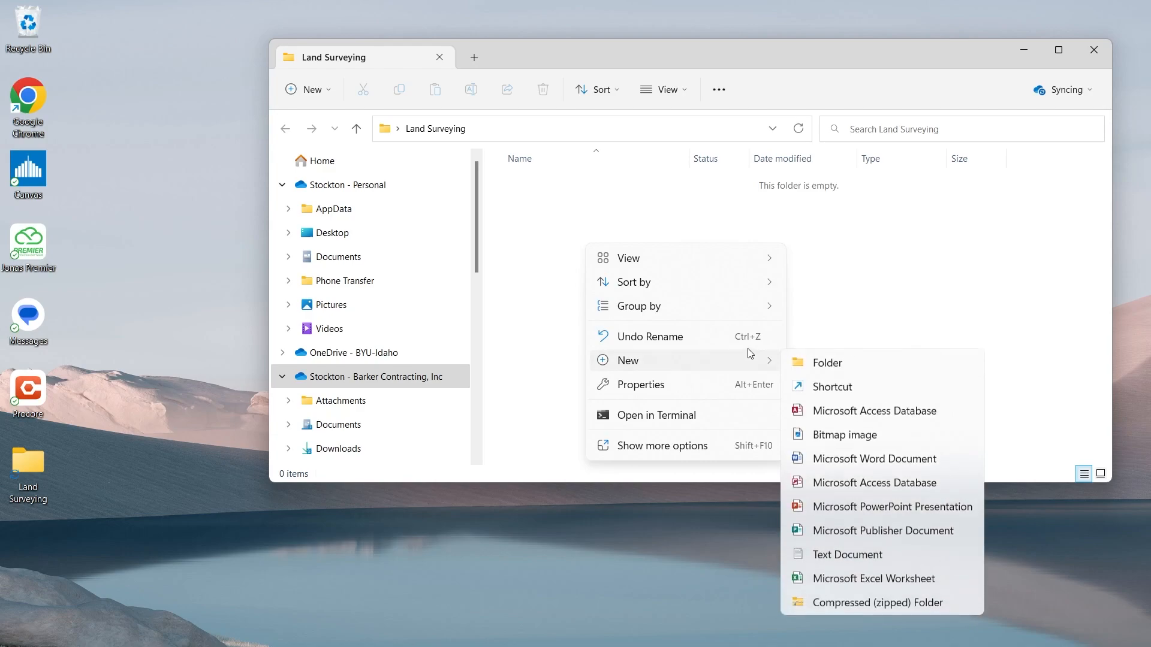
pyautogui.click(815, 362)
pyautogui.write('Surveying Technology Assignments')
pyautogui.press('Return')
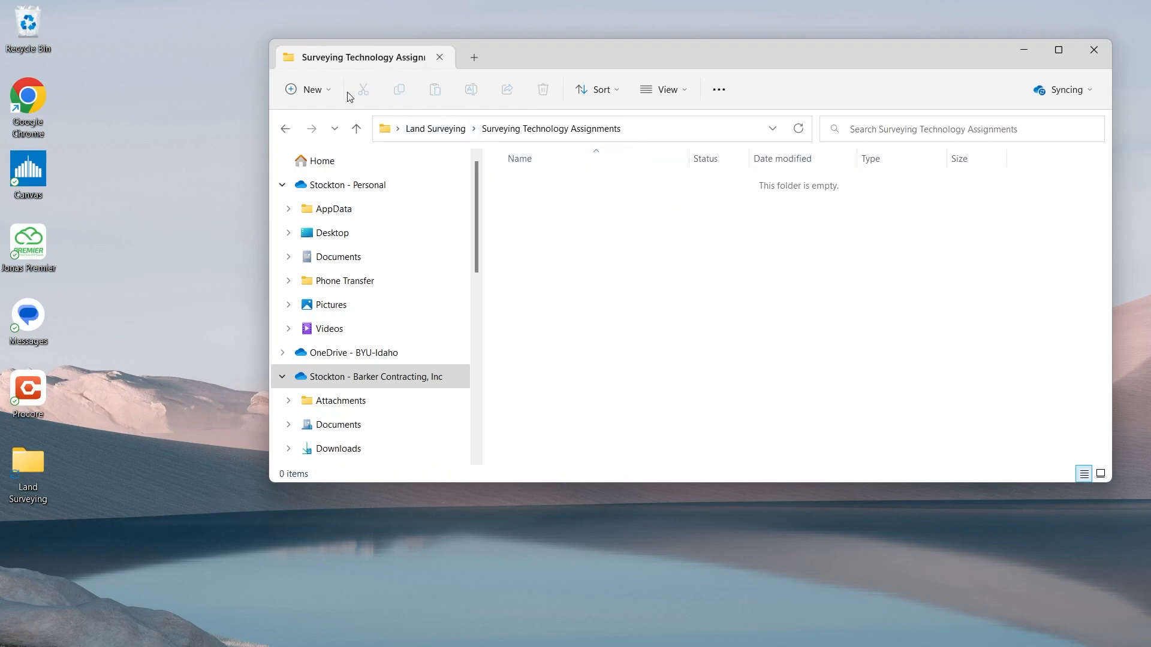
# Step: Inside Surveying Technology Assignments, create a folder named "Introduction to Civil 3D and TopconLink" and open it
pyautogui.click(307, 90)
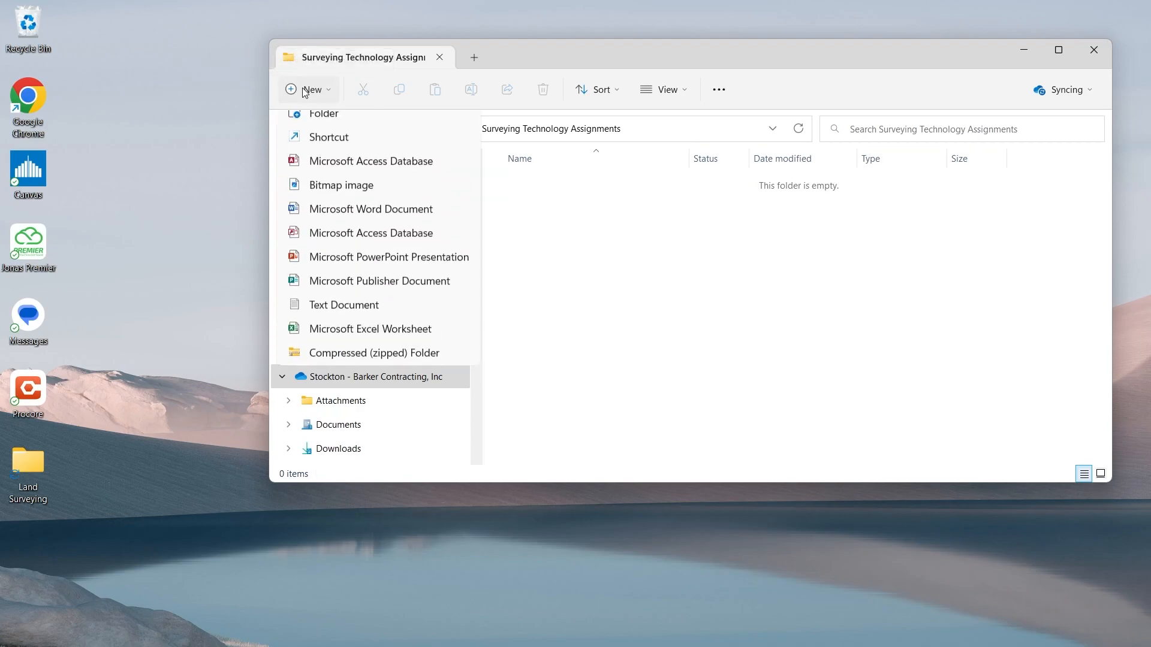
pyautogui.click(353, 125)
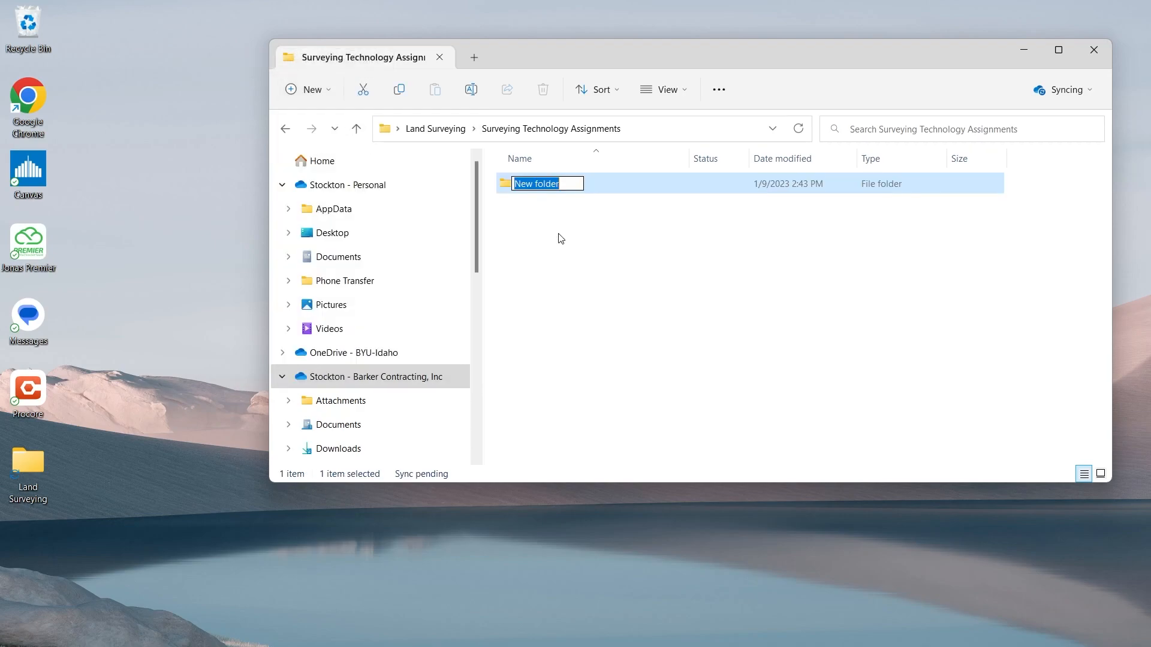
pyautogui.write('Introduction to Civil 3D and TopconLink')
pyautogui.press('Return')
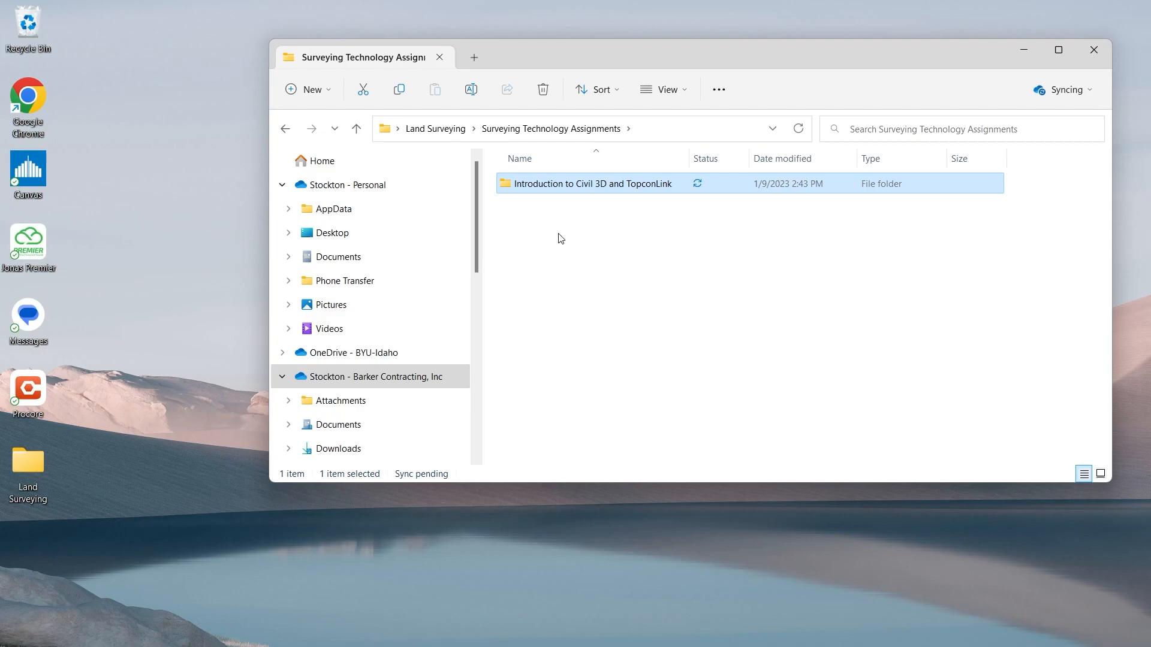
pyautogui.doubleClick(598, 189)
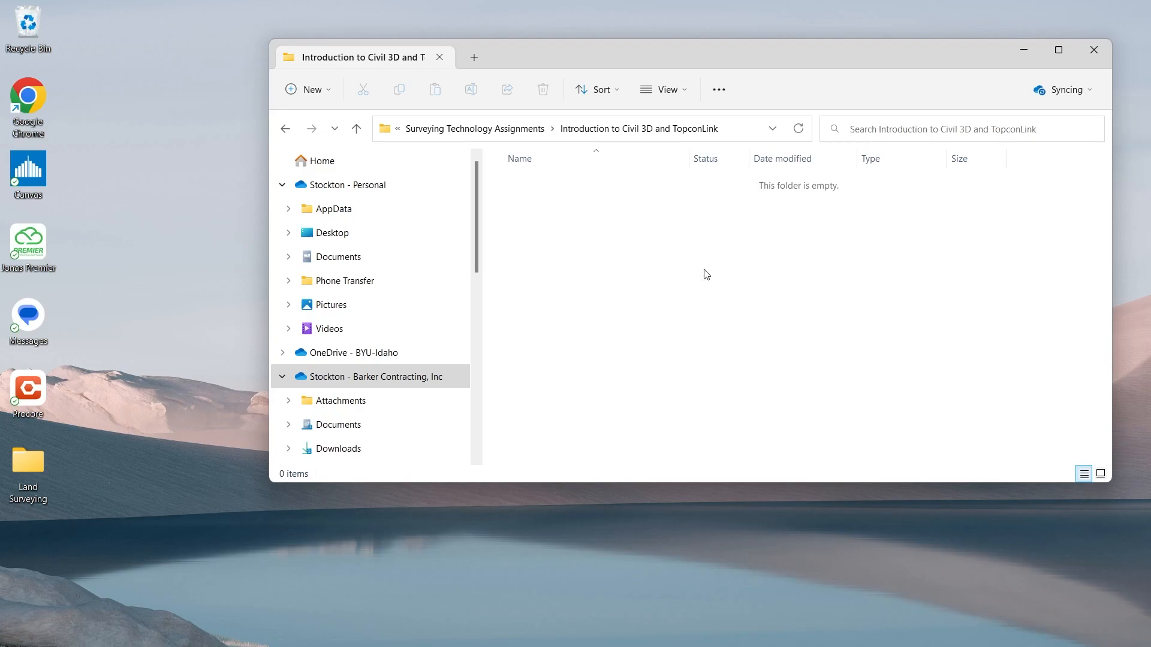
# Step: Switch to the Canvas assignment page and download the CONST340 CIVIL 3D TEMPLATE UPDATED 1_4_23 file into the Land Surveying folder
pyautogui.moveTo(591, 646)
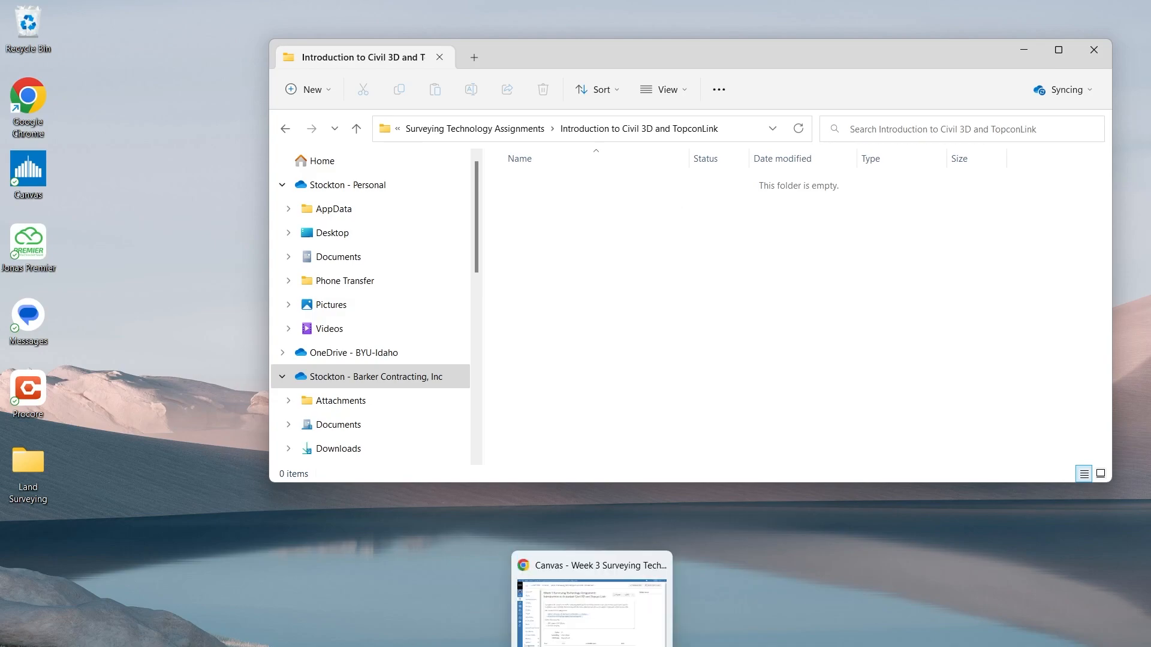
pyautogui.click(591, 623)
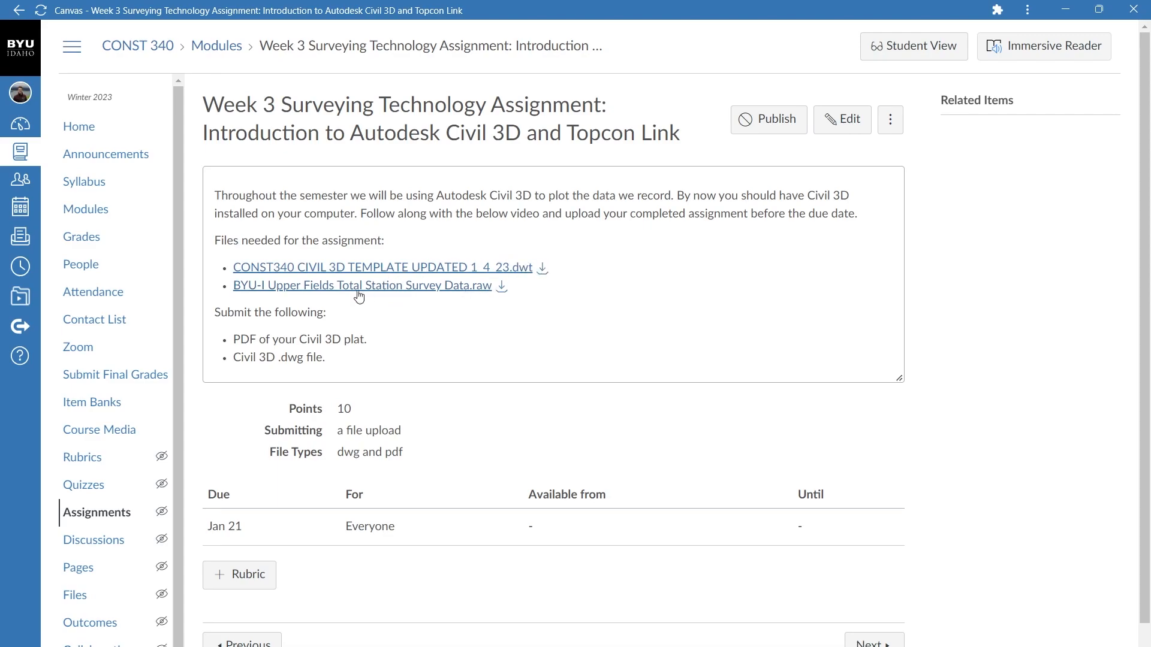
pyautogui.click(543, 269)
pyautogui.click(77, 173)
pyautogui.doubleClick(233, 121)
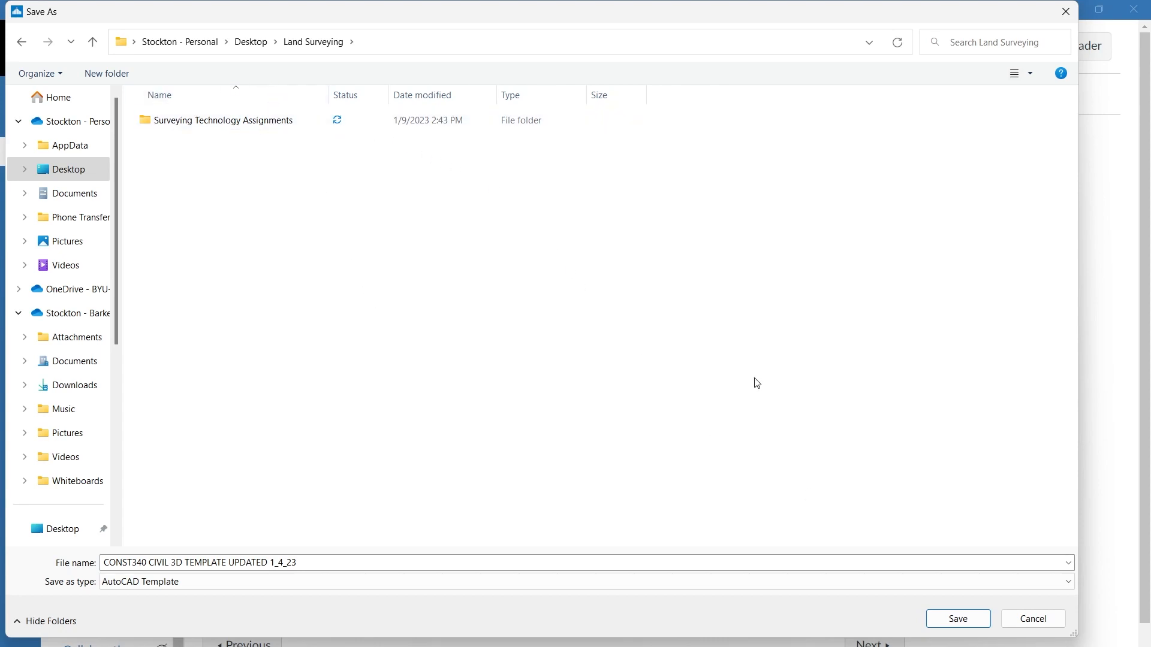
pyautogui.click(953, 620)
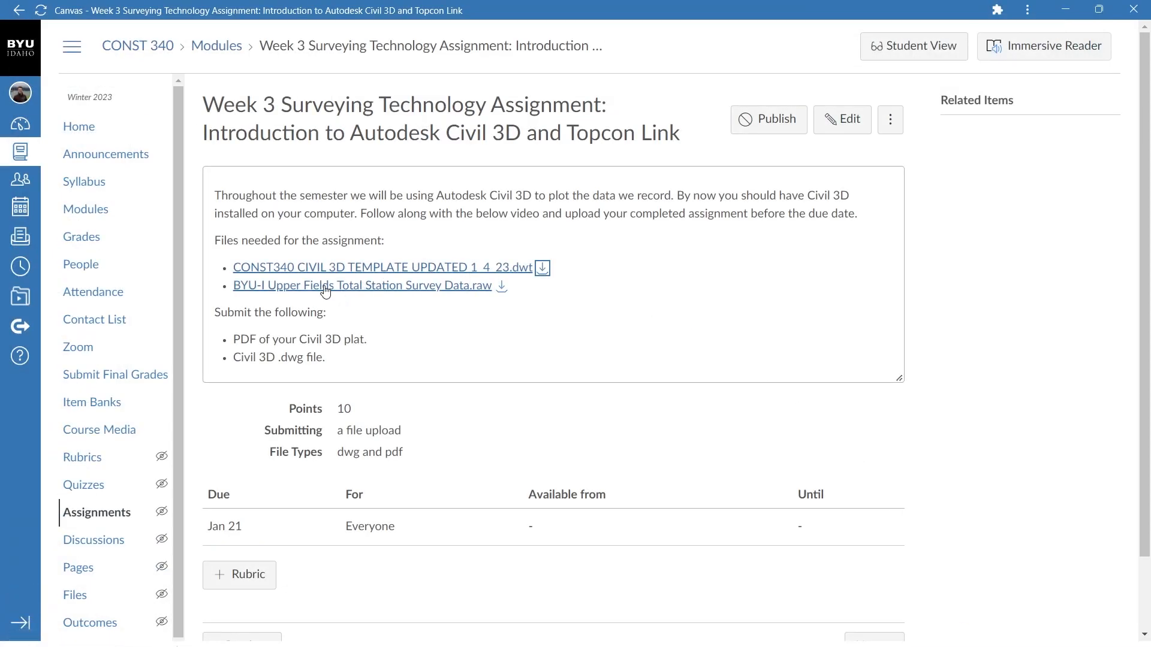
# Step: Download the BYU-I Upper Fields Total Station Survey Data raw file into the Introduction to Civil 3D and TopconLink folder
pyautogui.click(503, 287)
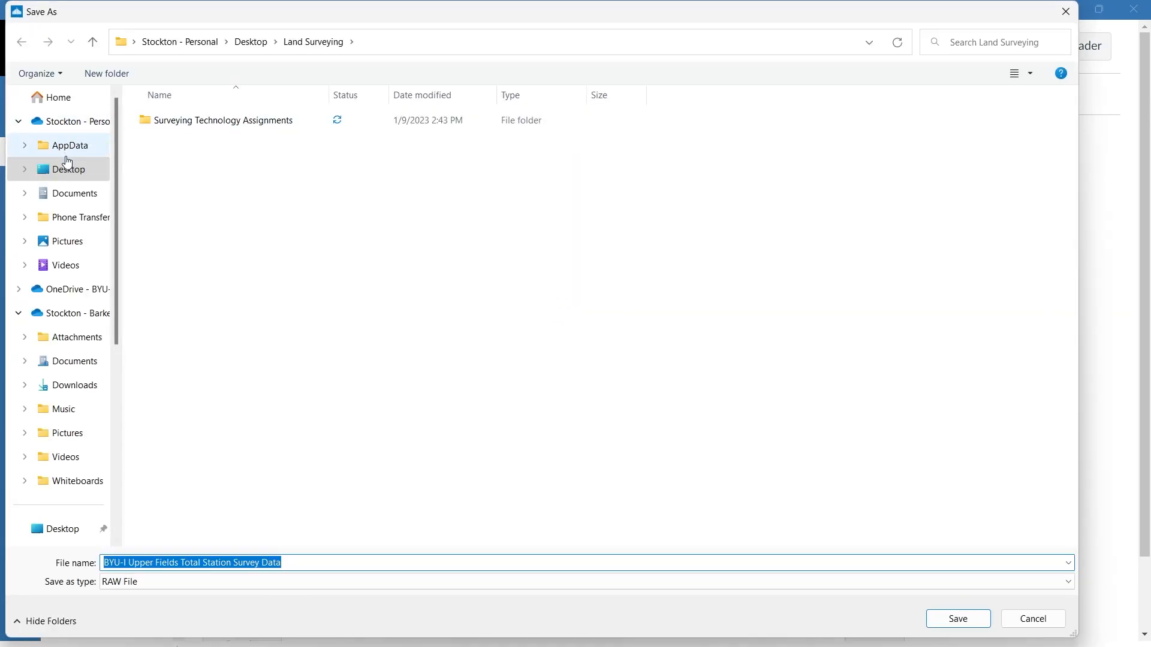
pyautogui.doubleClick(220, 127)
pyautogui.doubleClick(211, 128)
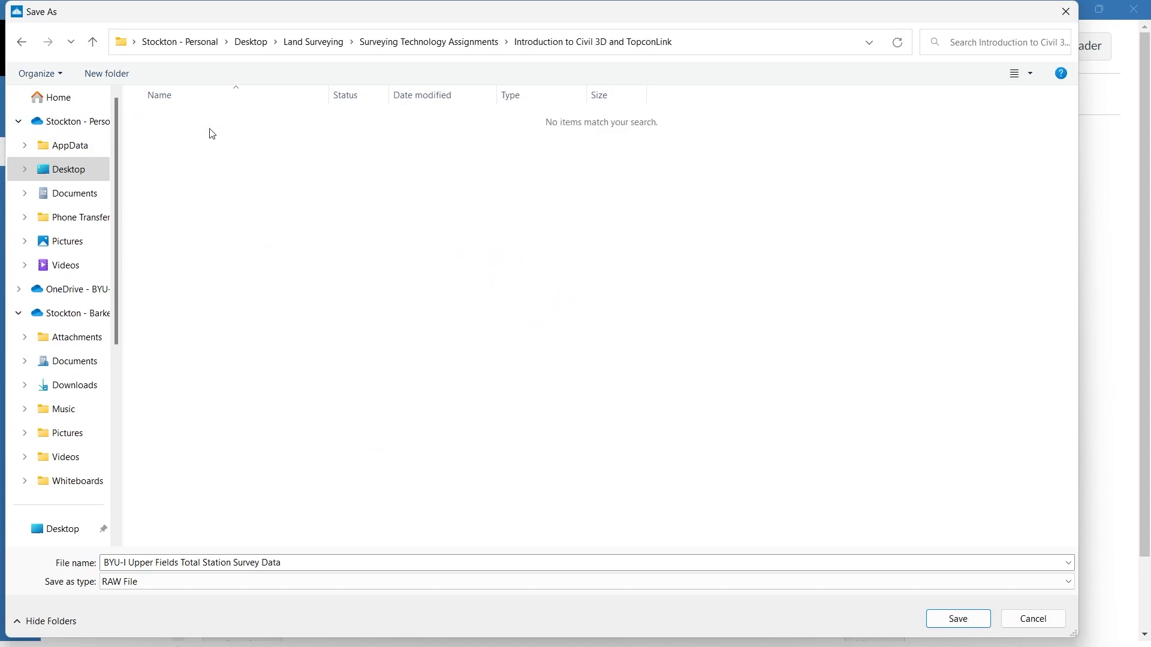
pyautogui.click(957, 620)
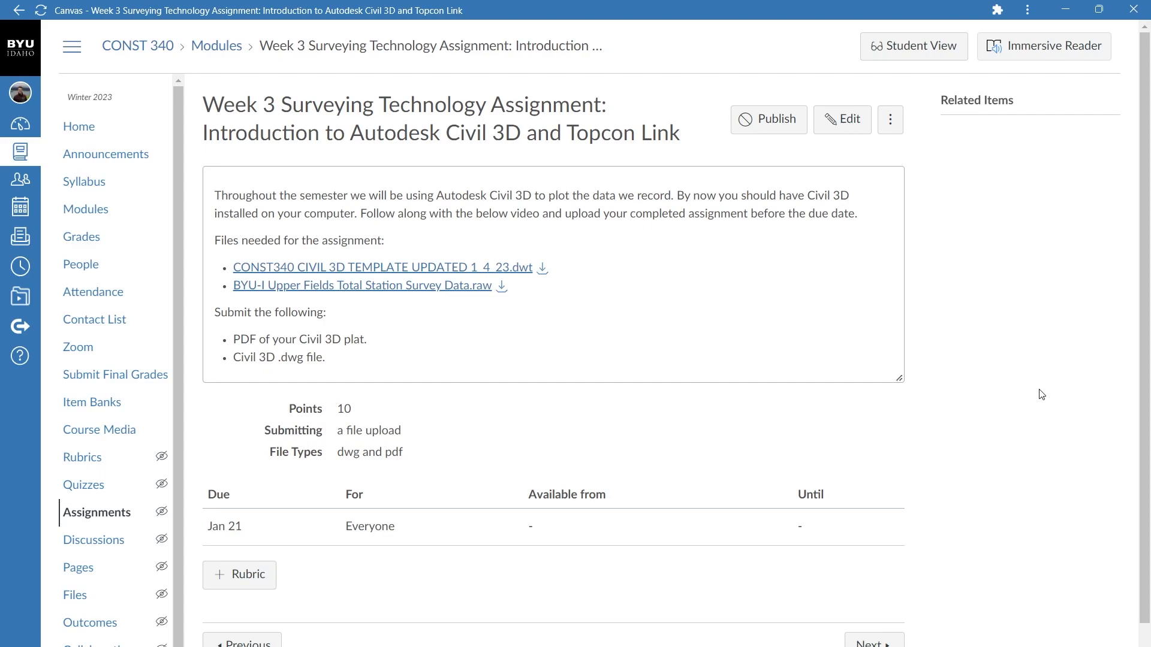
# Step: Switch to Topcon Link and bring up the dialog for opening a file
pyautogui.hotkey('alt', 'Tab')
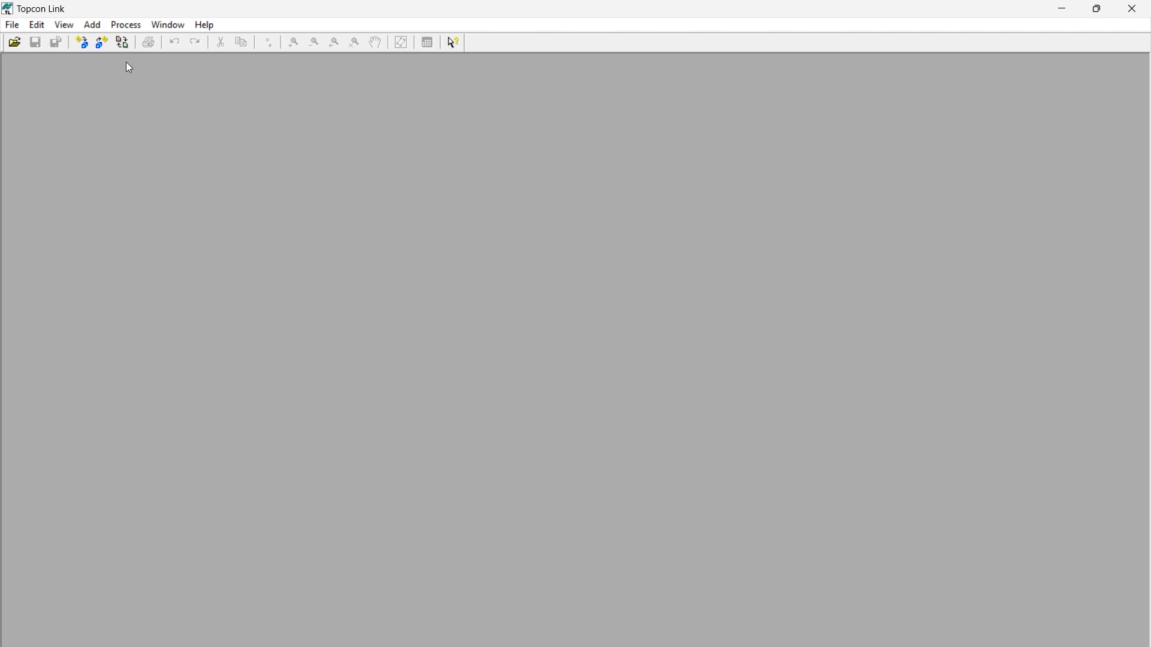
pyautogui.click(16, 45)
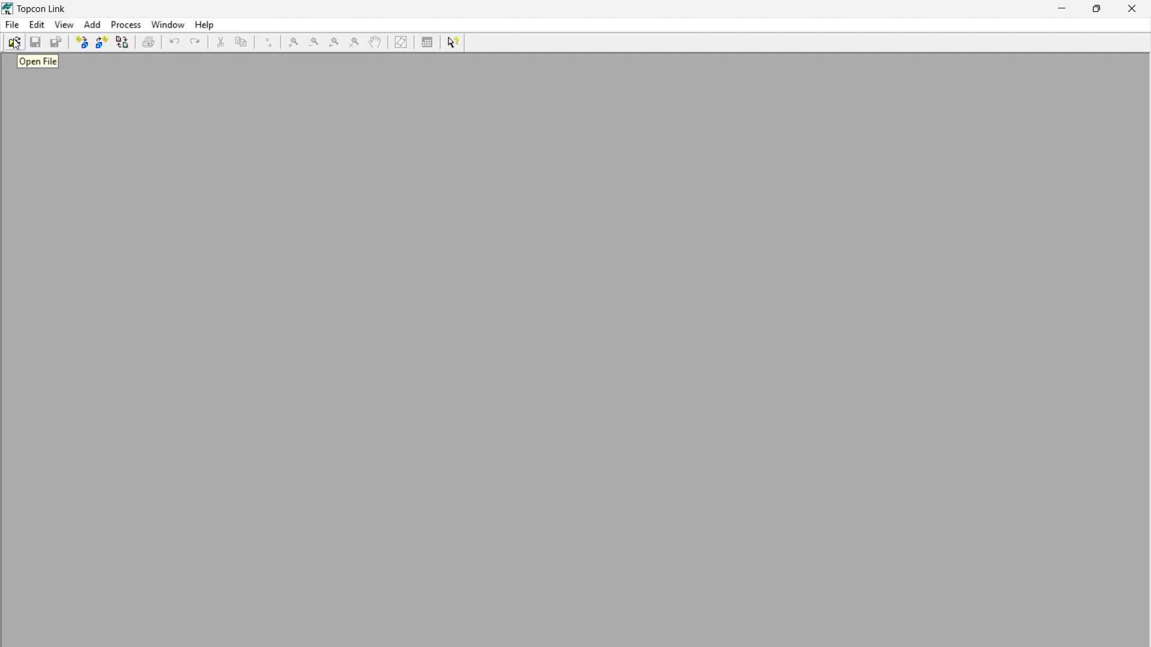
pyautogui.click(13, 24)
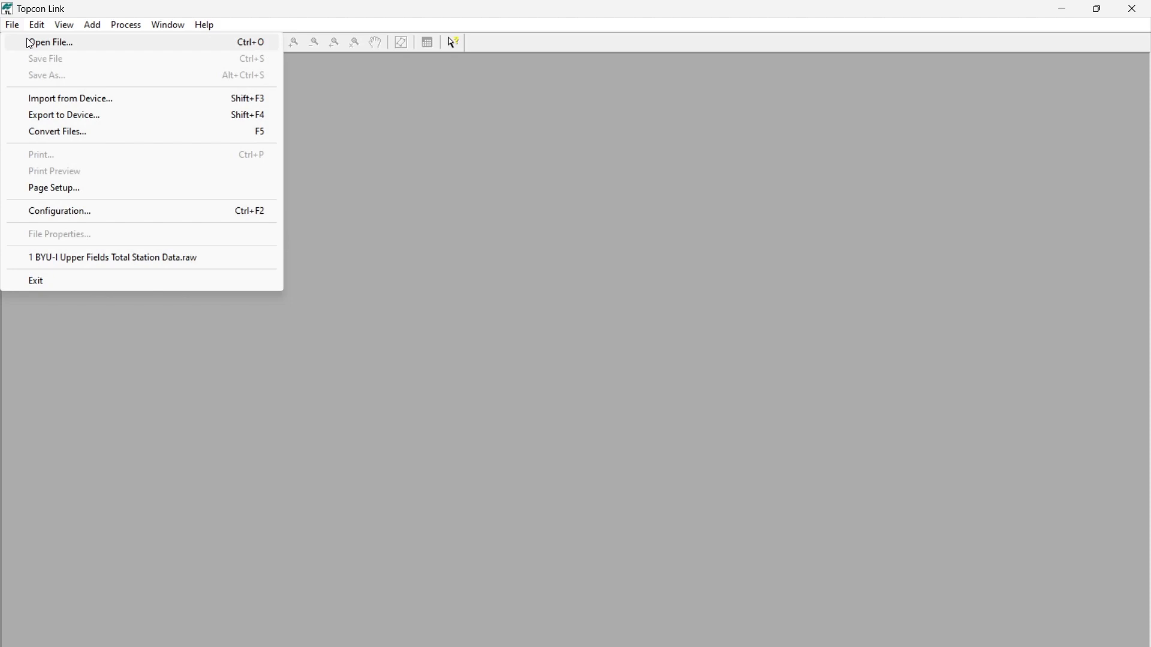
pyautogui.click(27, 41)
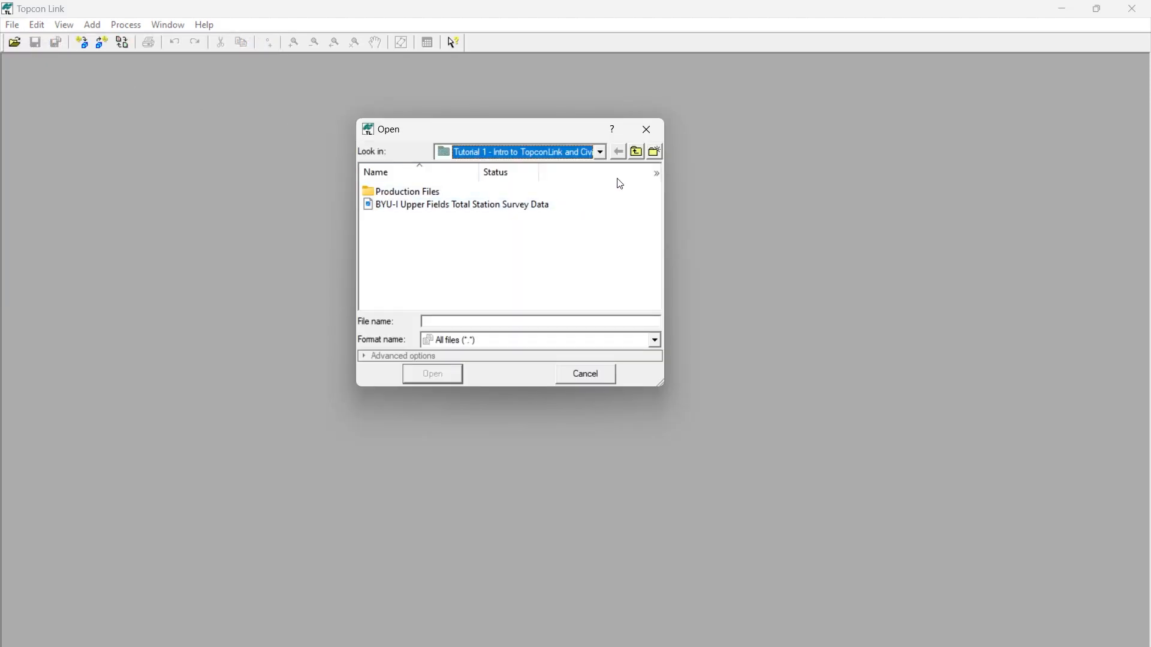
# Step: Browse from the desktop through Land Surveying to the Introduction to Civil 3D and TopconLink folder and select the BYU-I Upper Fields raw file
pyautogui.click(636, 152)
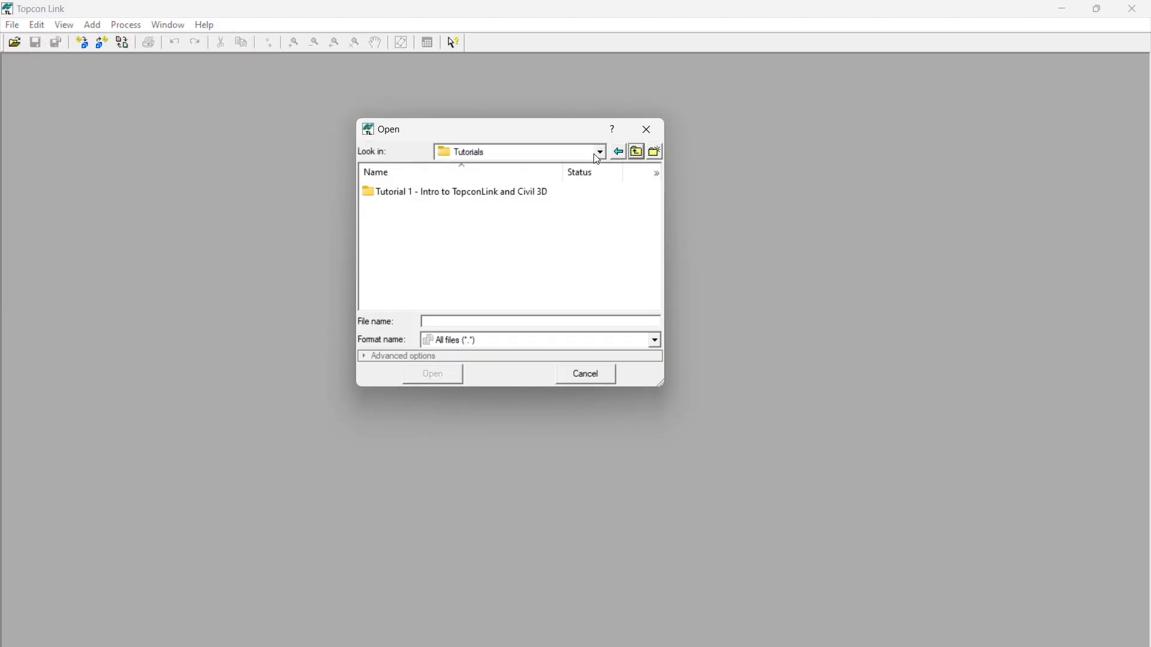
pyautogui.click(600, 152)
pyautogui.scroll(4, 510, 192)
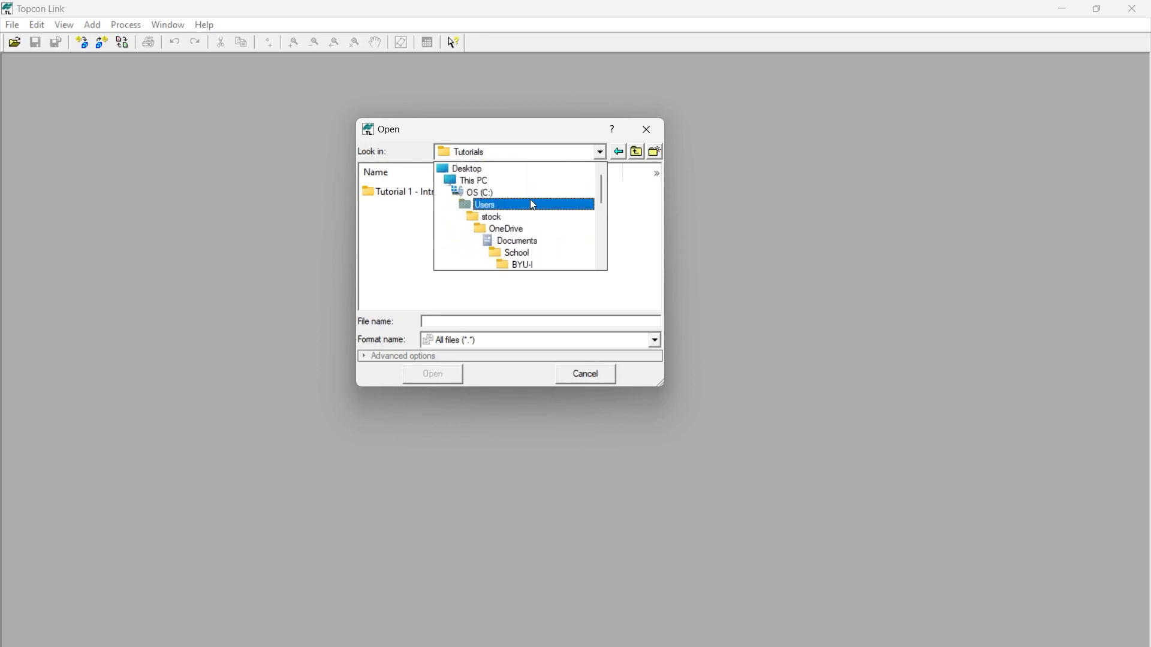
pyautogui.click(478, 173)
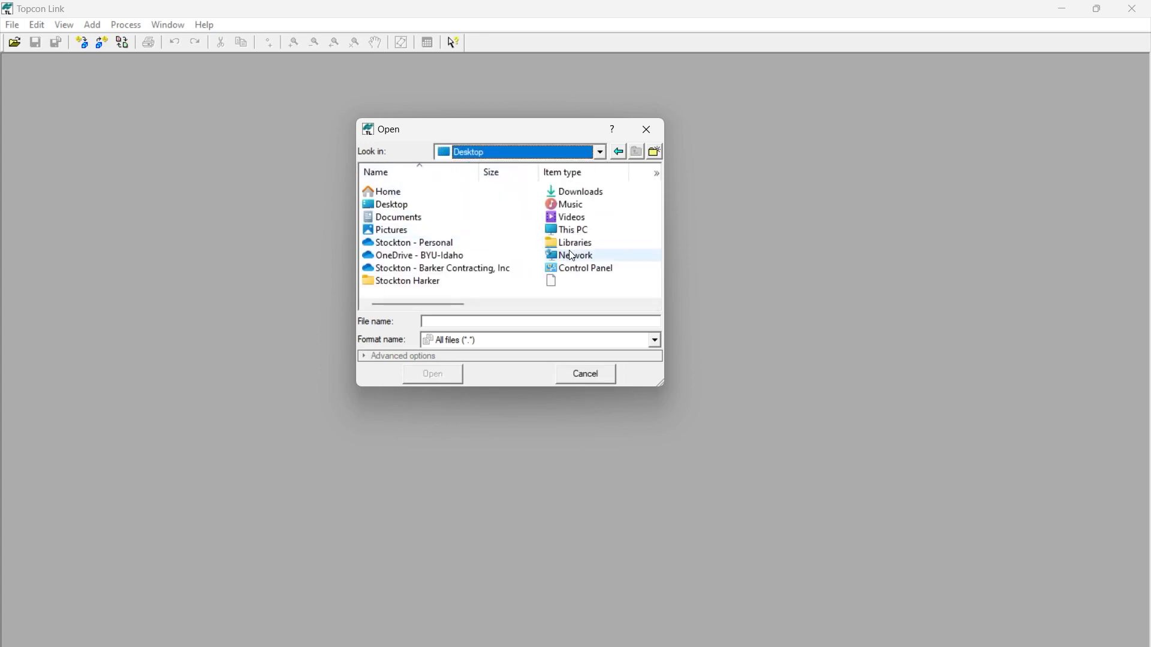
pyautogui.scroll(-3, 591, 247)
pyautogui.scroll(3, 590, 247)
pyautogui.doubleClick(448, 204)
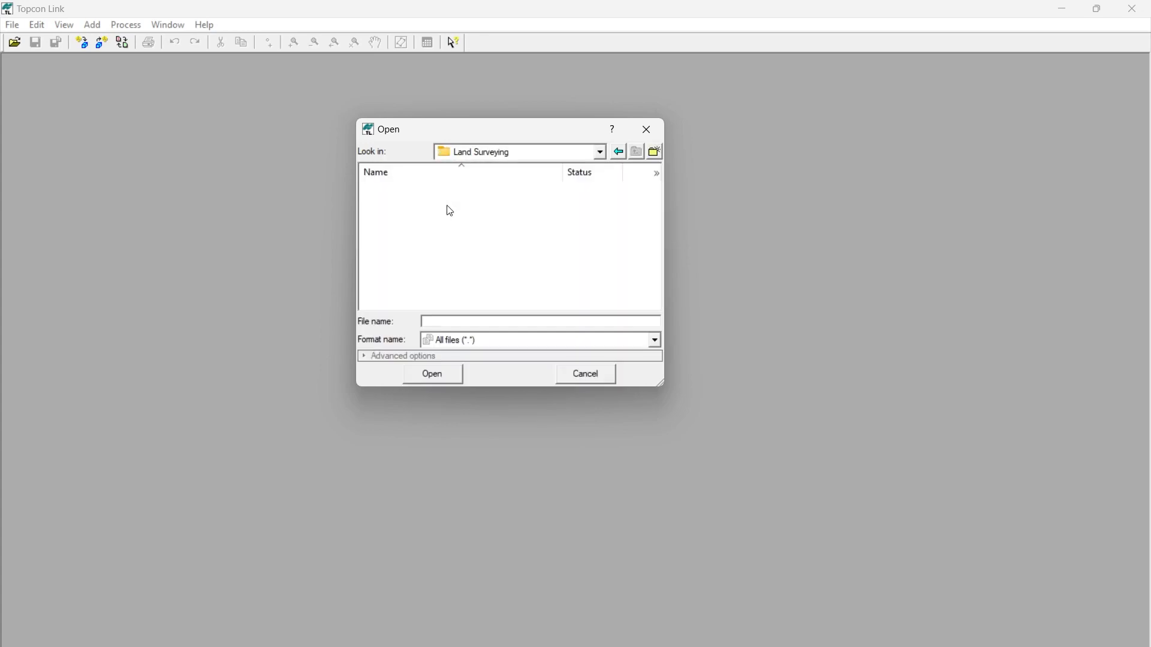
pyautogui.doubleClick(444, 193)
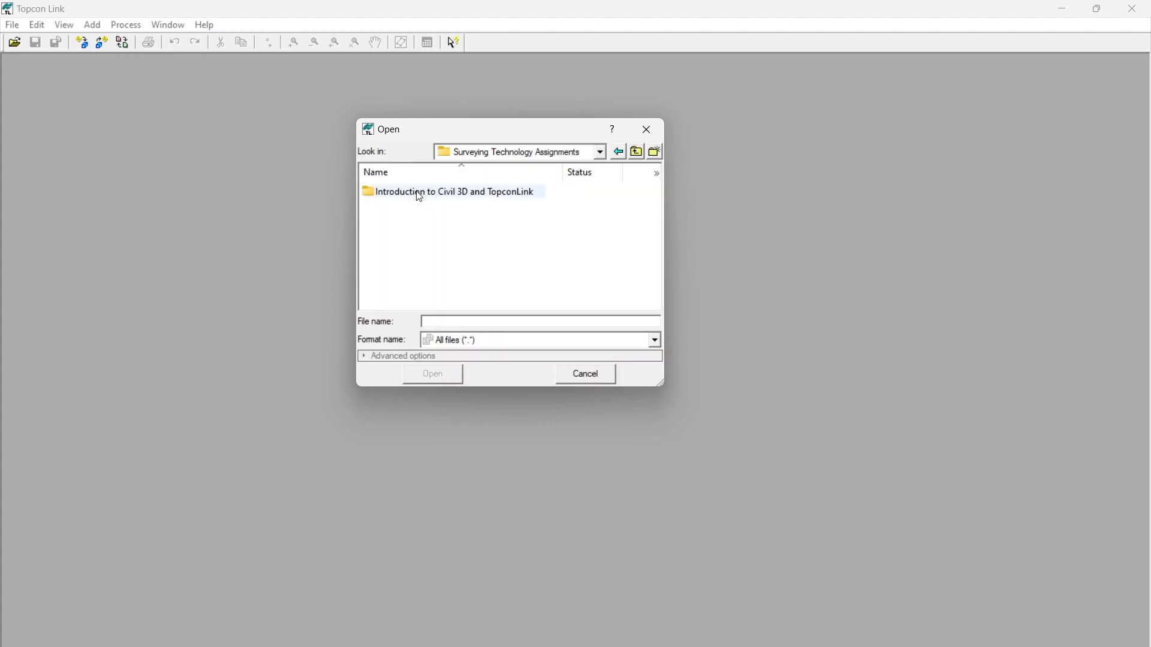
pyautogui.doubleClick(393, 193)
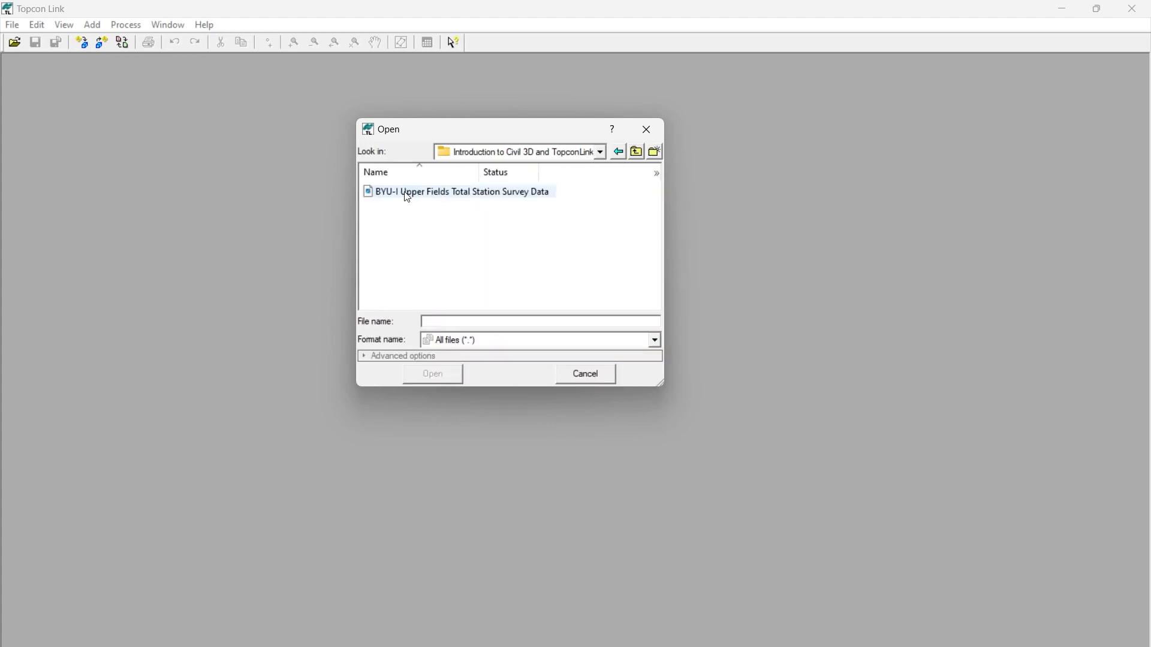
pyautogui.click(540, 197)
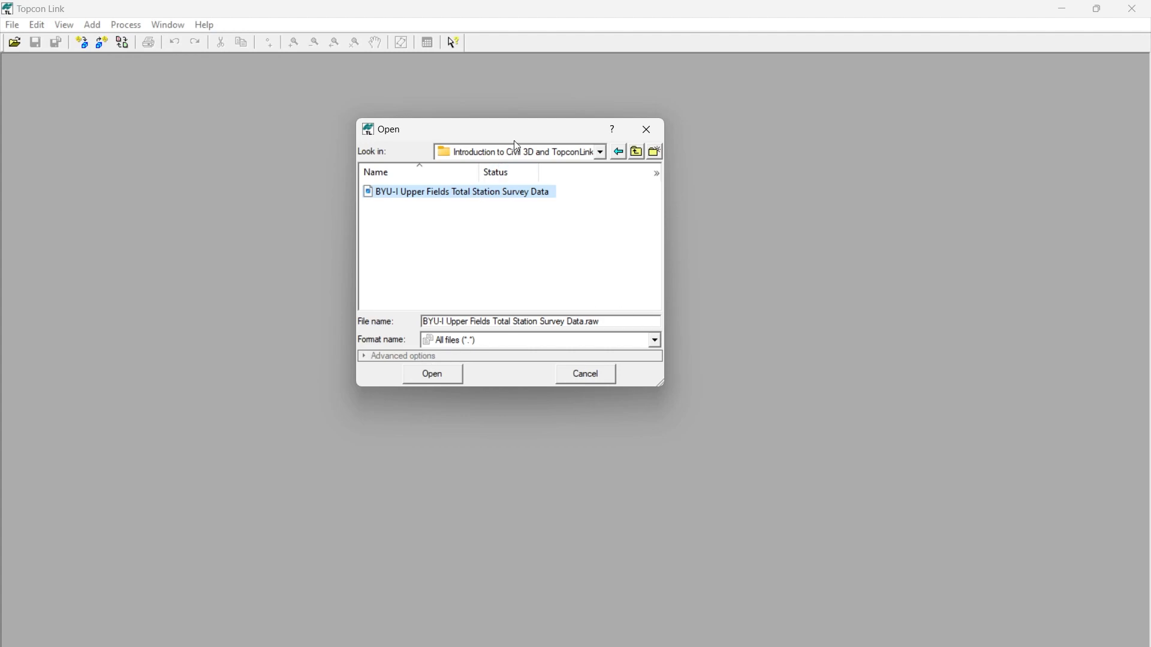
# Step: Try the DL Obs format filter on the Introduction to Civil 3D and TopconLink folder and switch back to All files
pyautogui.click(601, 152)
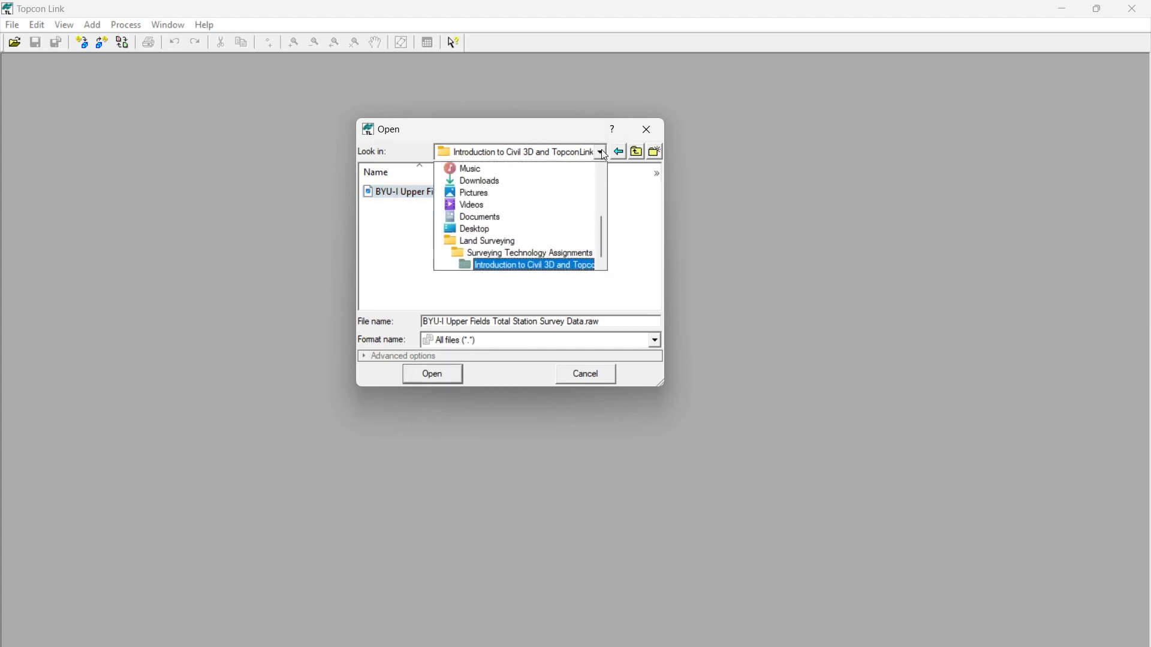
pyautogui.click(542, 268)
pyautogui.click(656, 339)
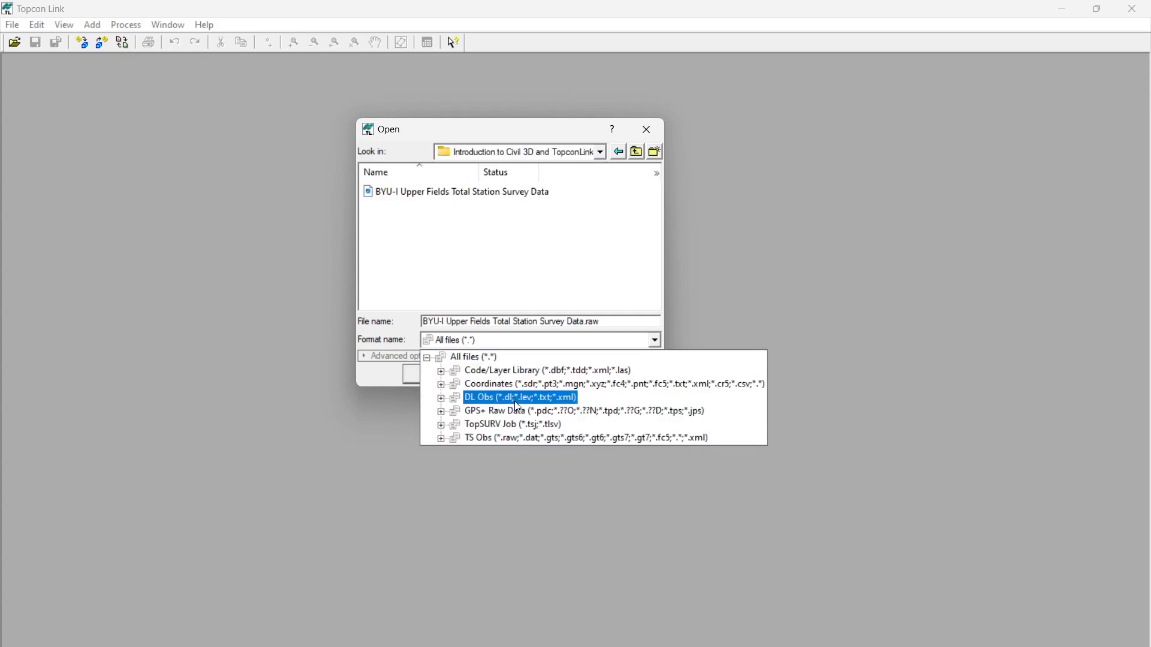
pyautogui.click(514, 401)
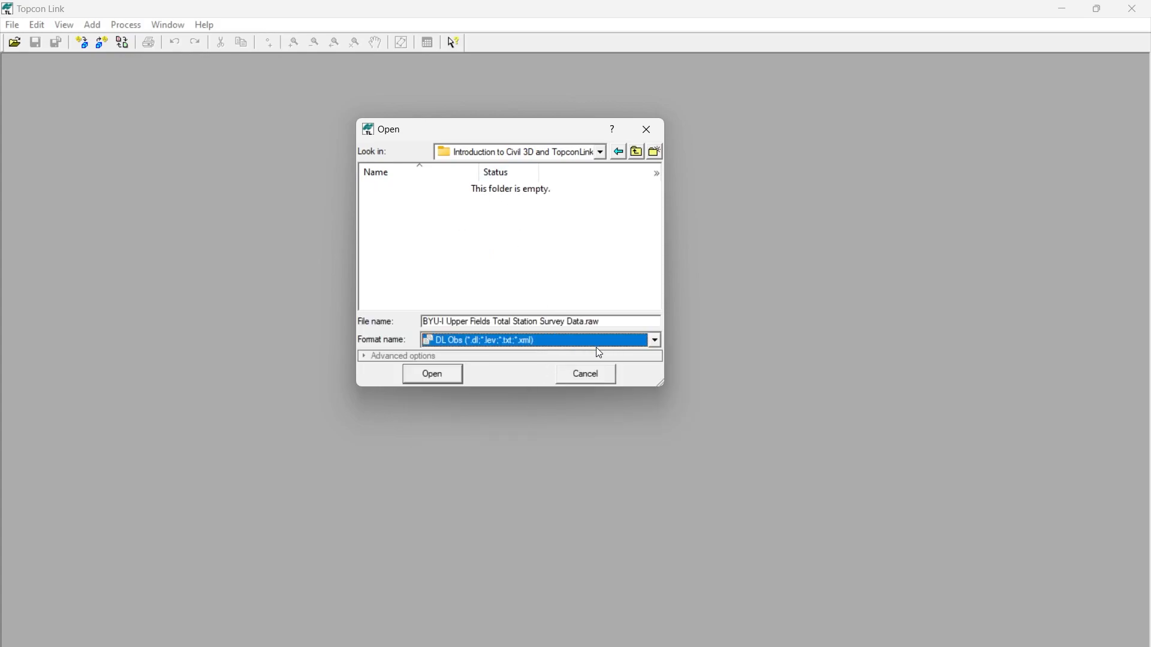
pyautogui.click(656, 340)
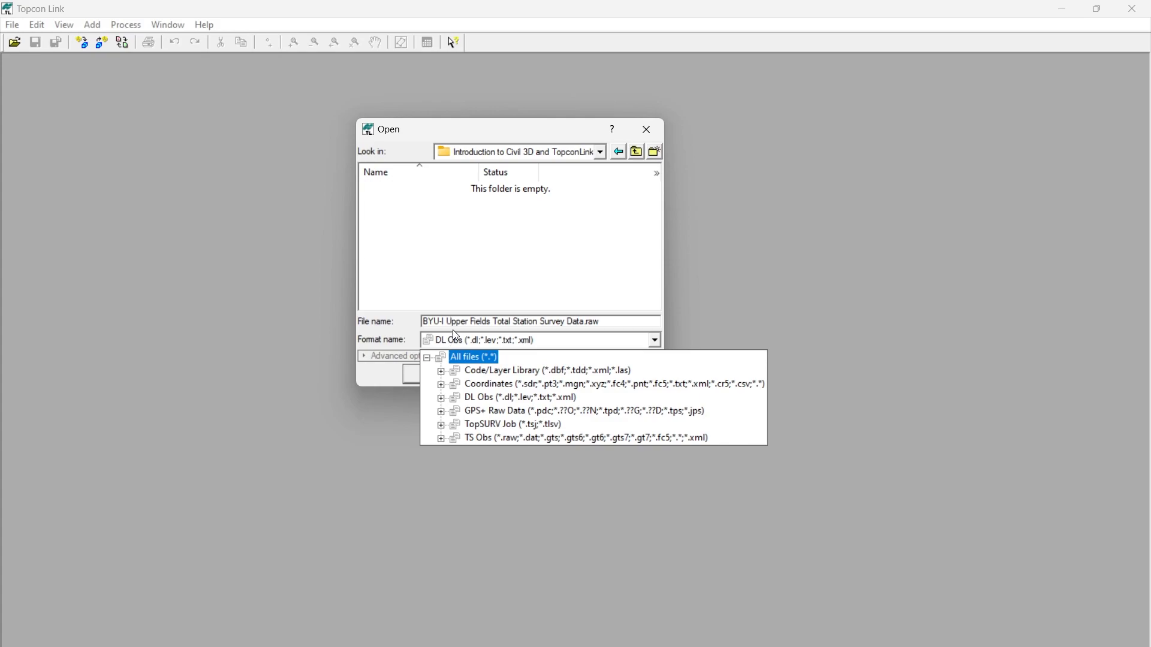
pyautogui.click(471, 361)
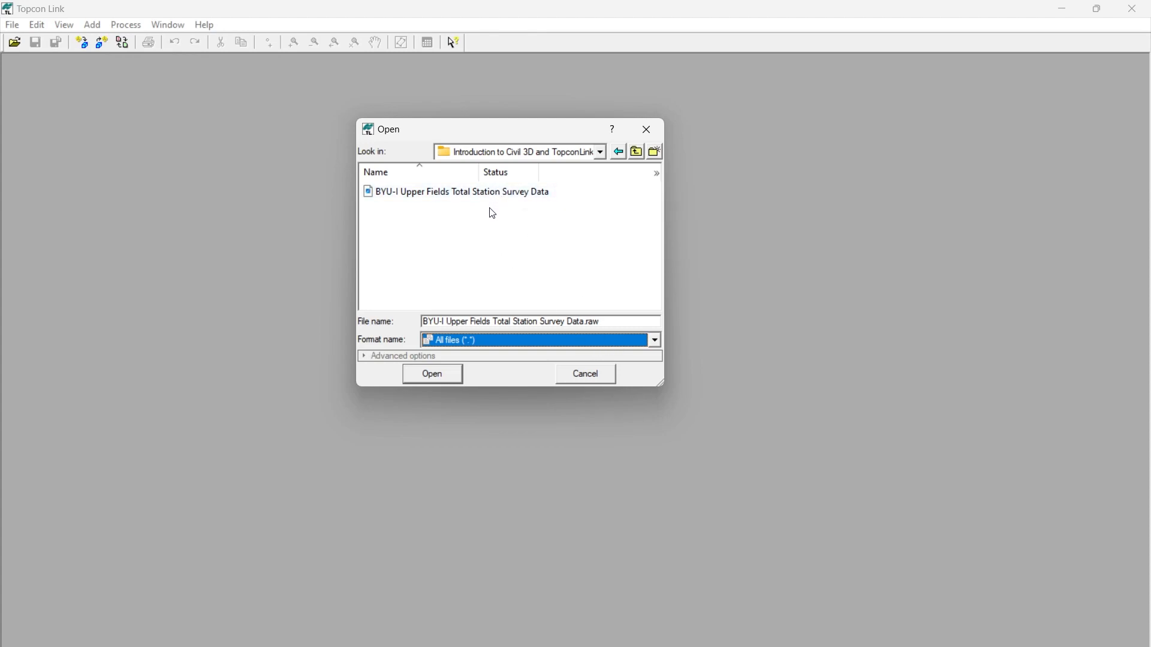
# Step: Open the BYU-I Upper Fields Total Station Survey Data raw file using the All files format
pyautogui.click(655, 341)
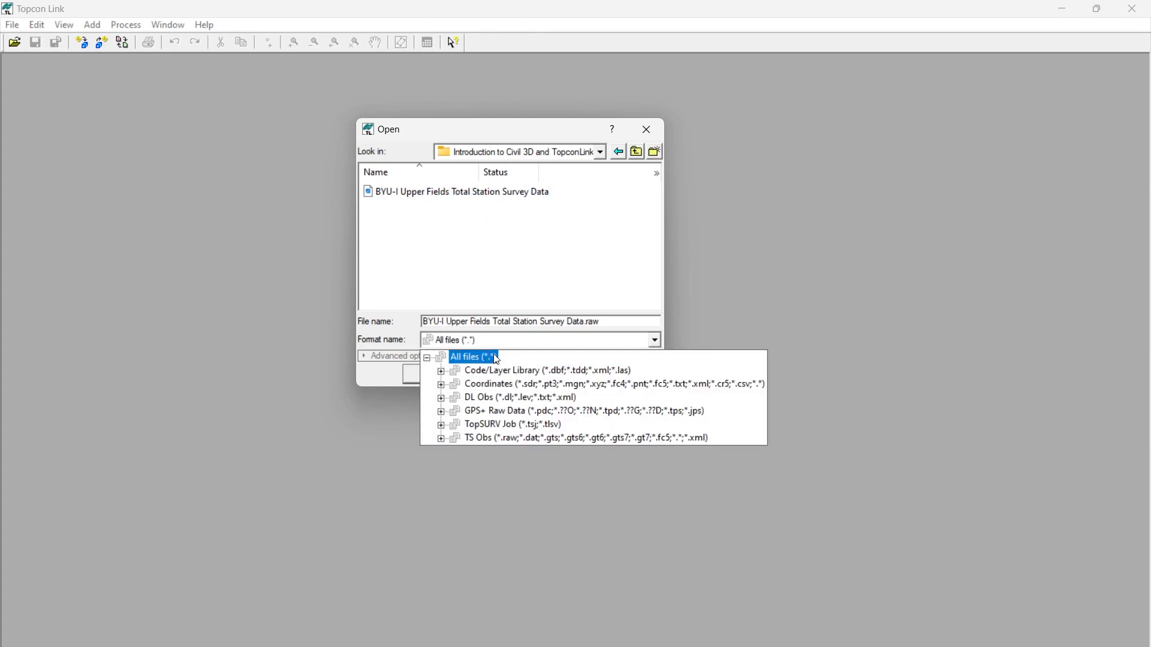
pyautogui.click(477, 250)
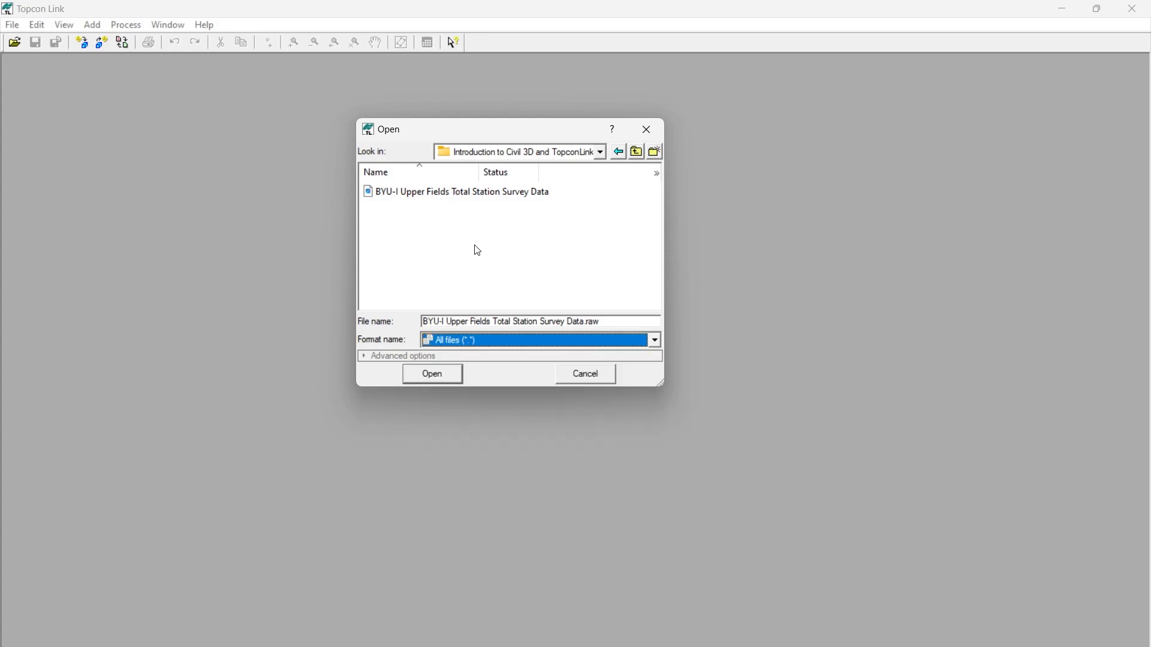
pyautogui.click(453, 197)
pyautogui.click(433, 375)
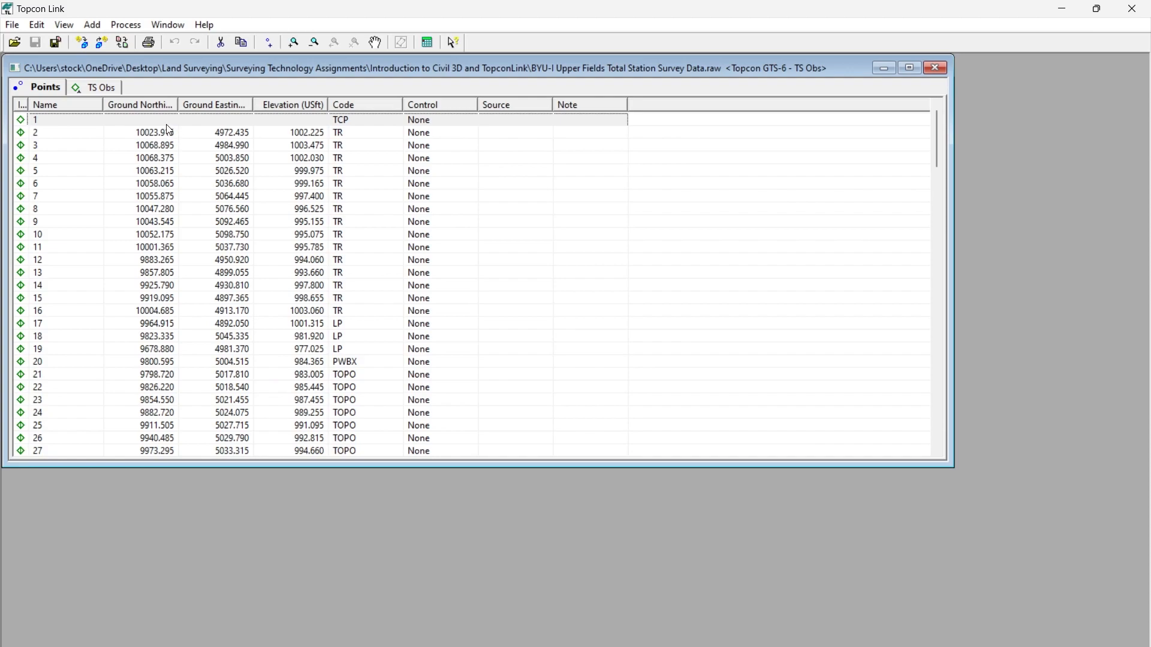
# Step: Look through the loaded point list, examining the northings, eastings, elevations and codes
pyautogui.scroll(-8, 165, 240)
pyautogui.scroll(-20, 163, 308)
pyautogui.scroll(20, 178, 303)
pyautogui.scroll(-7, 384, 174)
pyautogui.scroll(7, 371, 188)
pyautogui.click(12, 25)
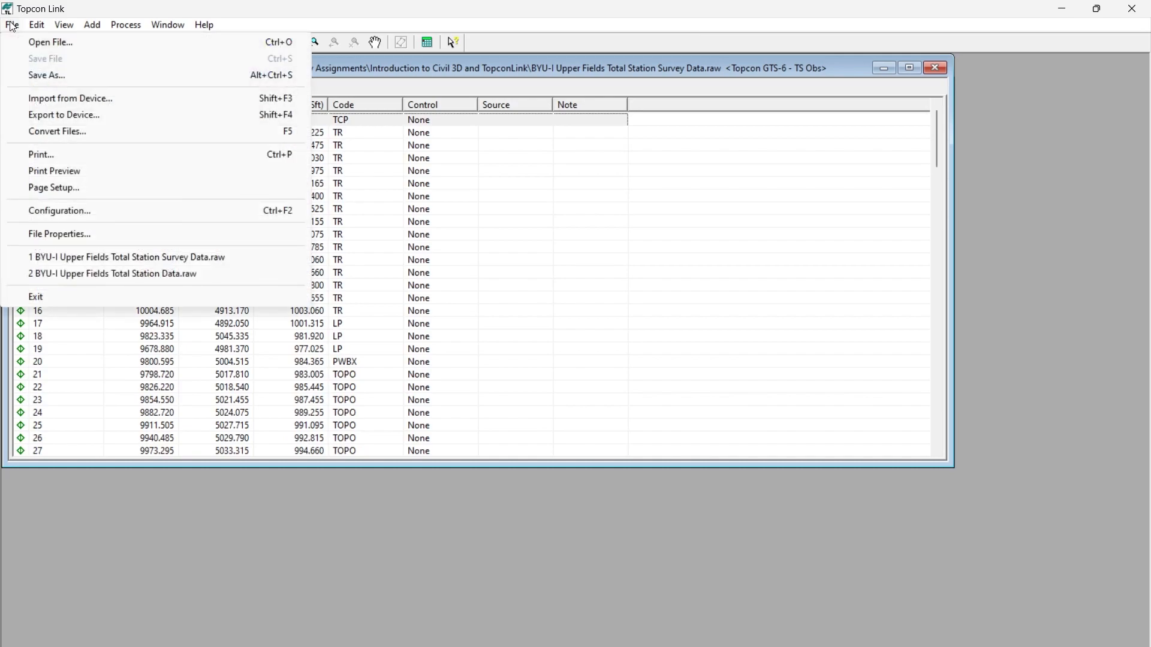
pyautogui.click(9, 10)
pyautogui.click(111, 15)
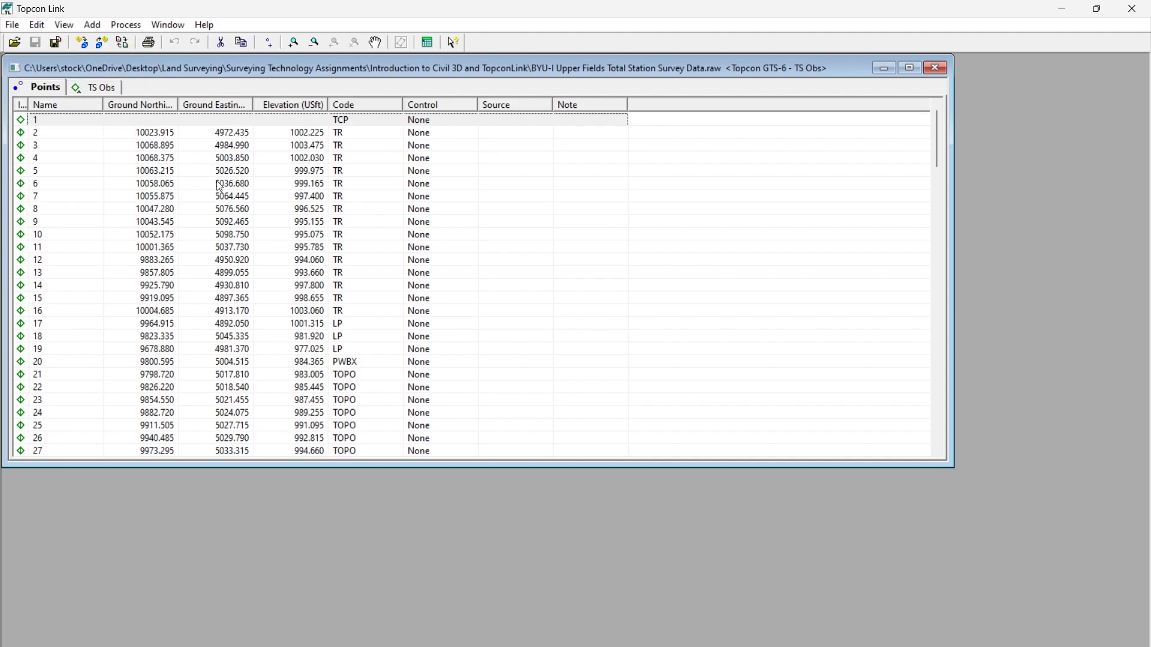
# Step: Start saving the points as a new file, choosing the desktop's Land Surveying > Surveying Technology Assignments > Introduction to Civil 3D and TopconLink folder
pyautogui.click(12, 25)
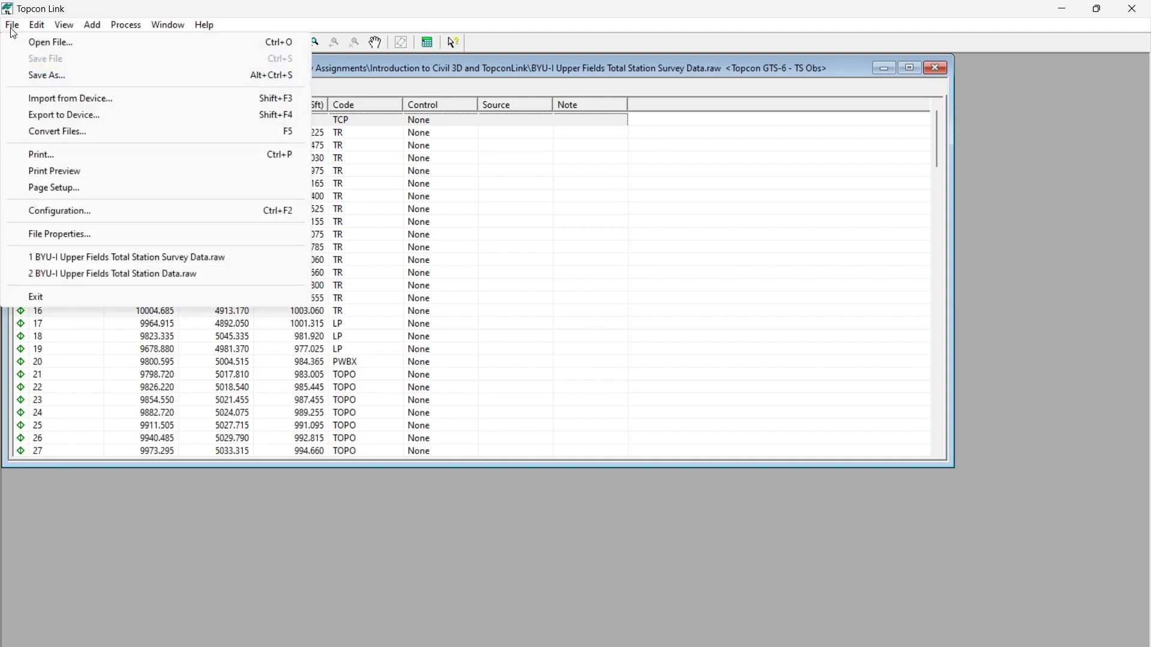
pyautogui.click(48, 75)
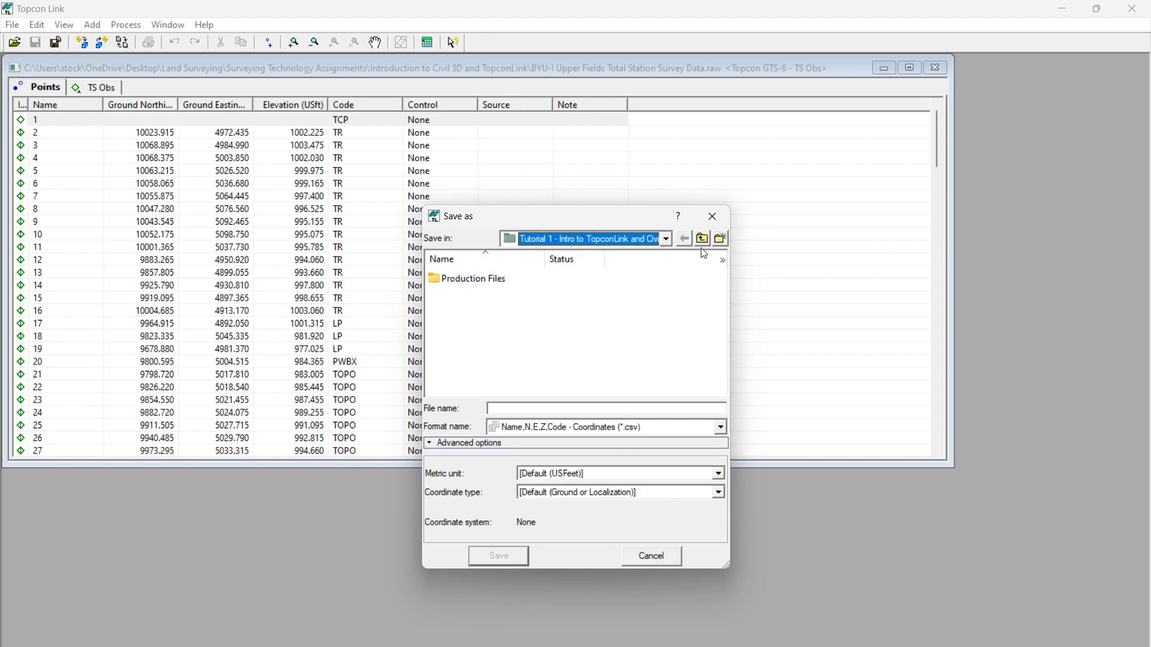
pyautogui.click(667, 238)
pyautogui.scroll(2, 639, 271)
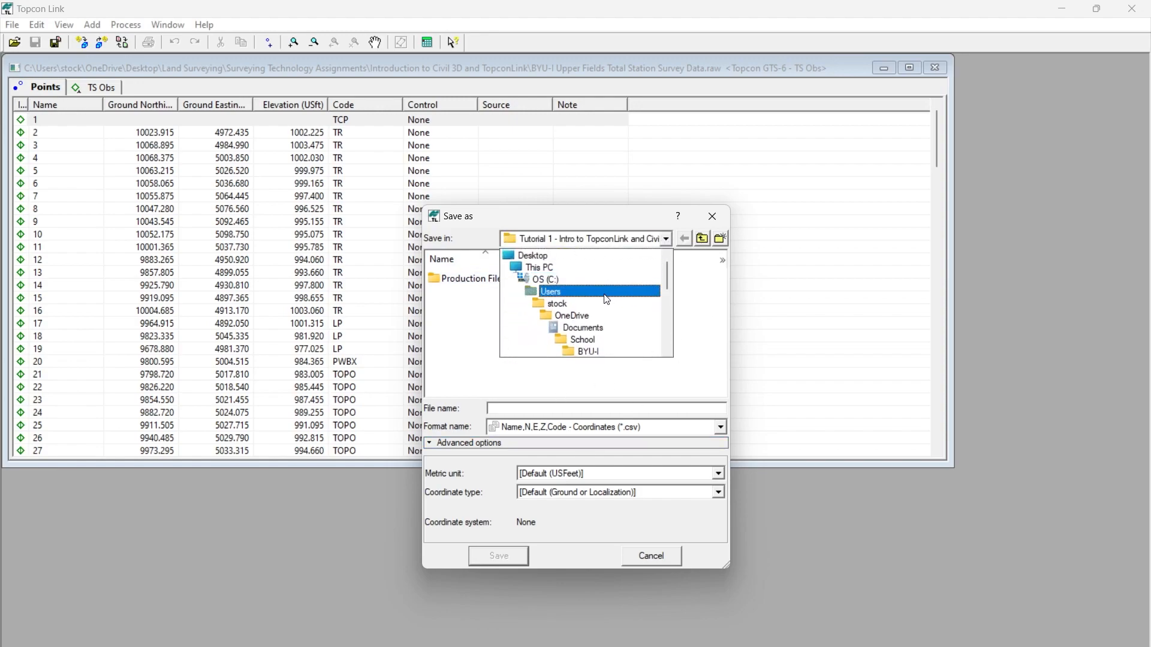
pyautogui.scroll(-2, 606, 299)
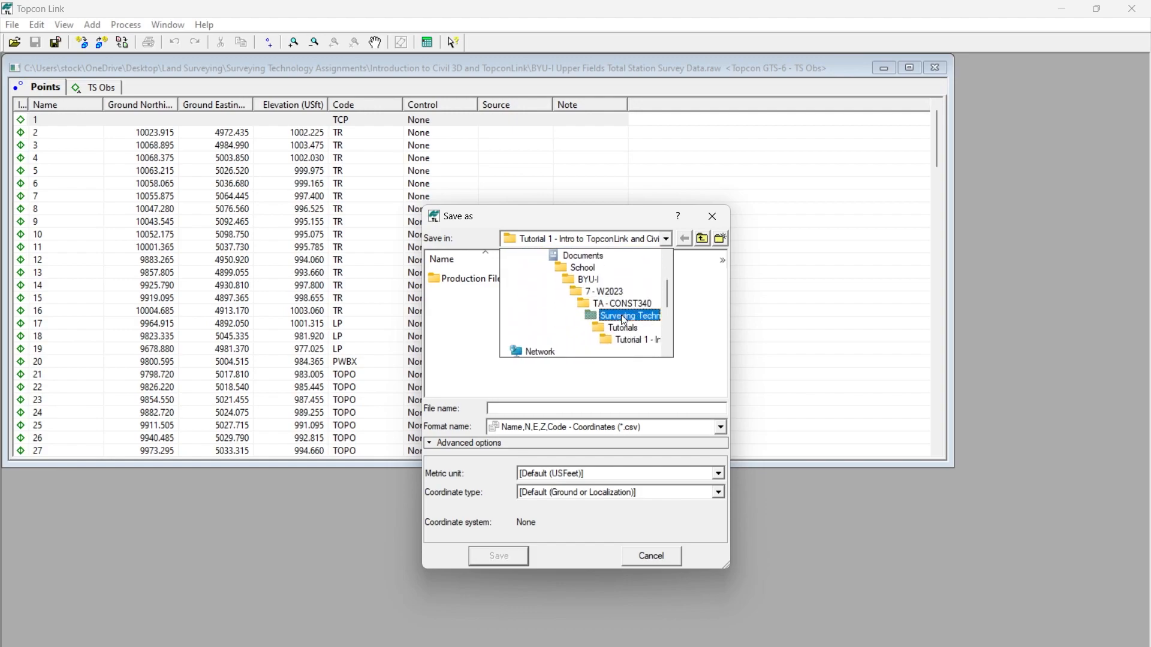
pyautogui.click(621, 316)
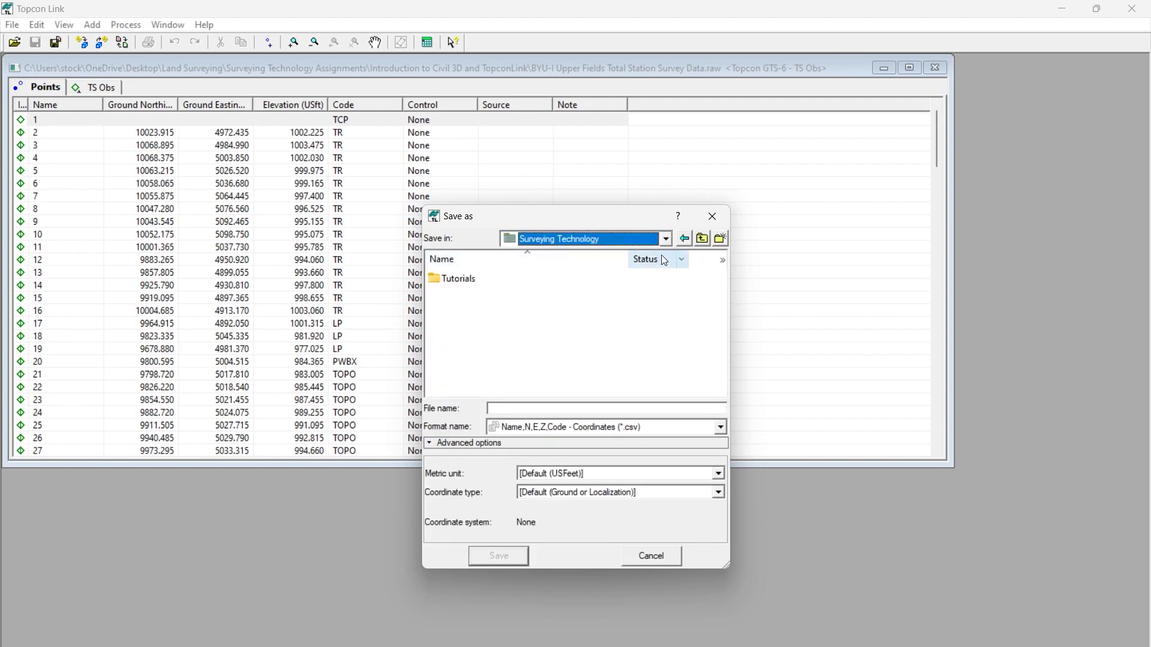
pyautogui.click(667, 239)
pyautogui.scroll(5, 628, 268)
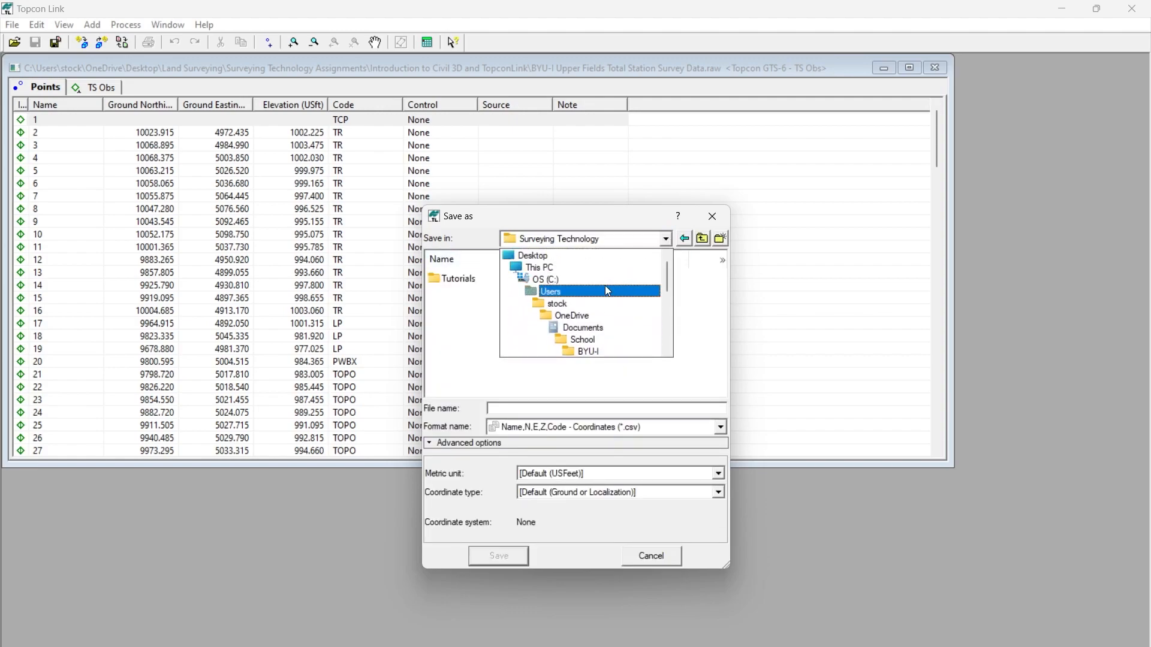
pyautogui.scroll(-5, 591, 316)
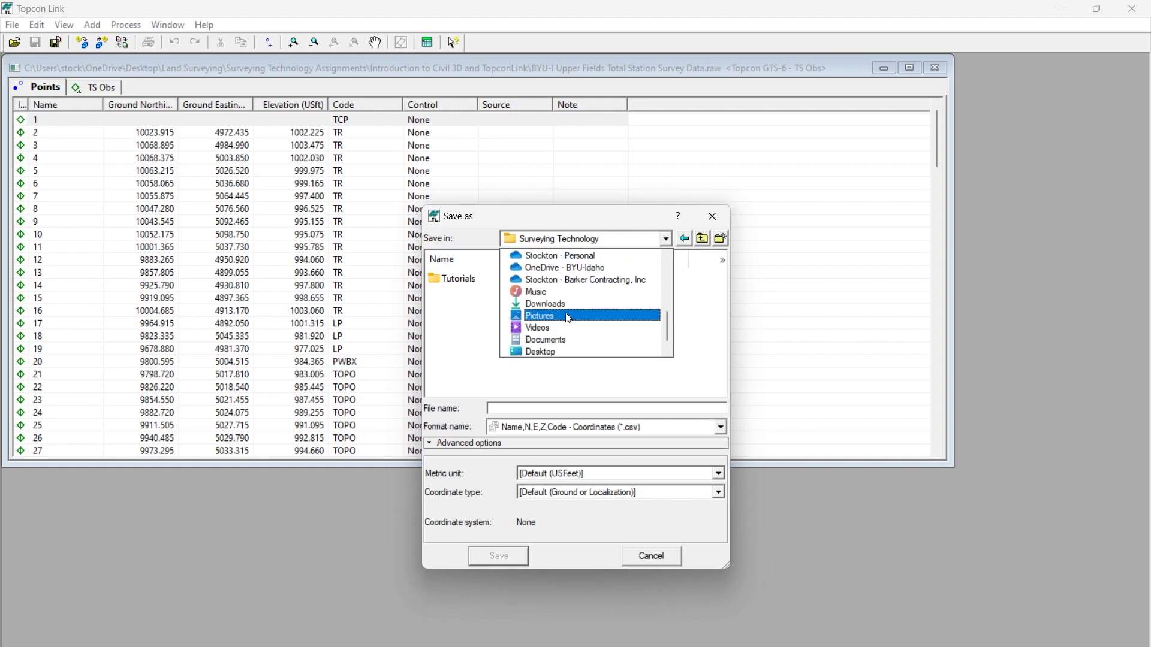
pyautogui.click(555, 355)
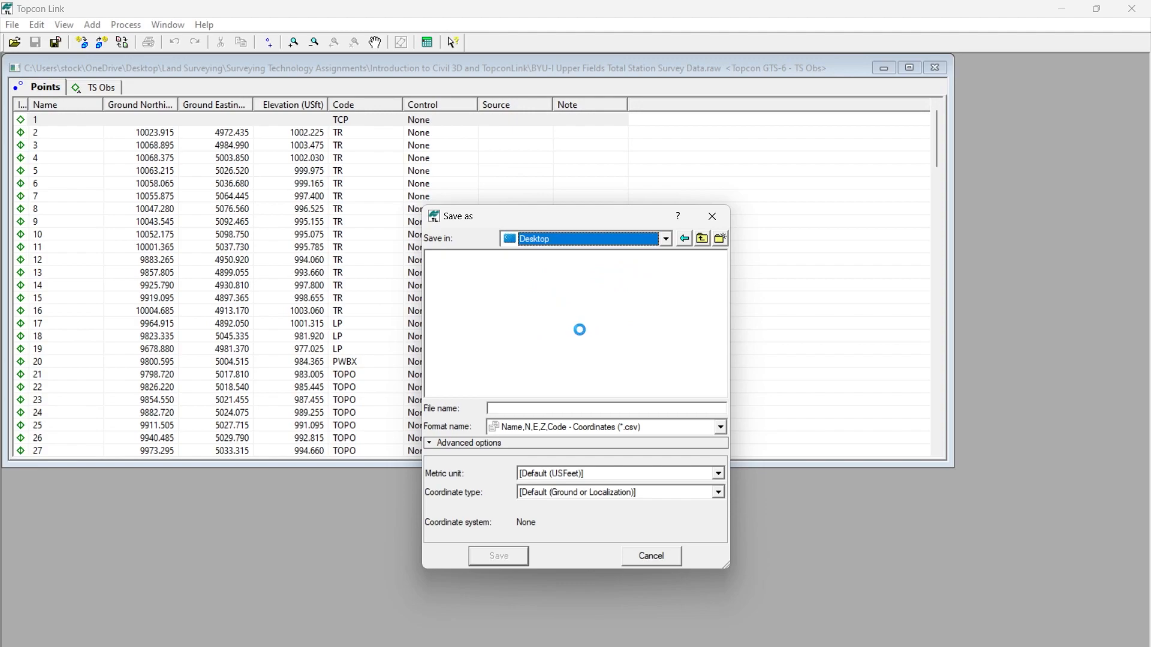
pyautogui.doubleClick(500, 279)
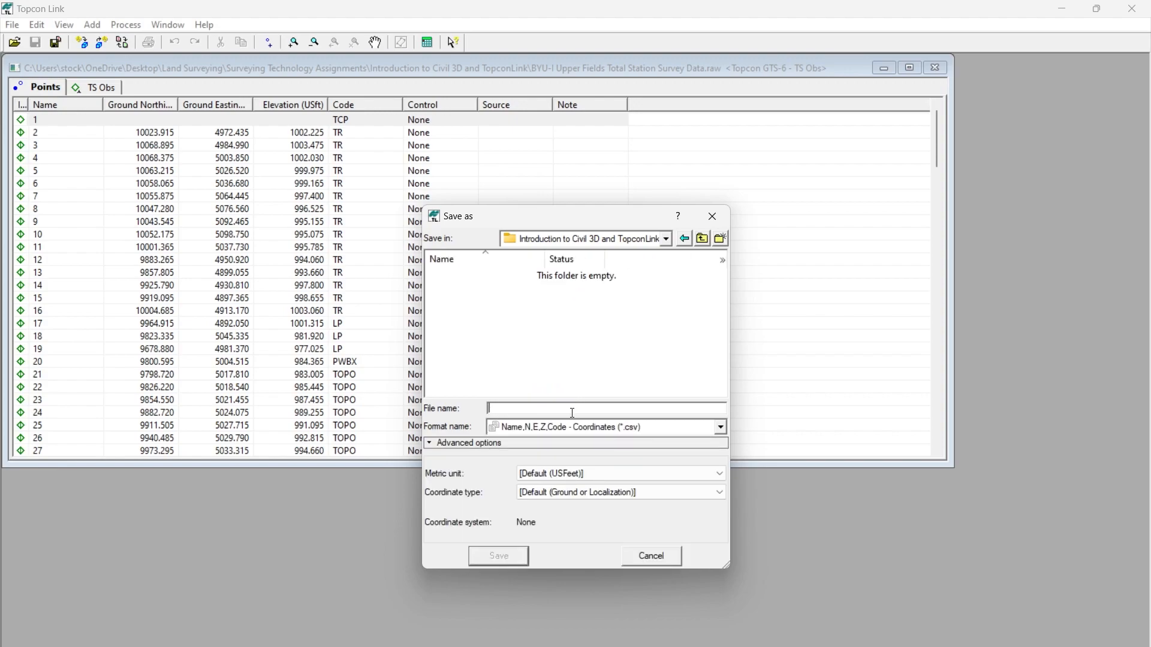
# Step: Name the file BYU-I Upper Fields Survey Data and save it in the Name,N,E,Z,Code coordinates (*.csv) format
pyautogui.write('BYU-I Upper Fields Survey Data')
pyautogui.click(719, 427)
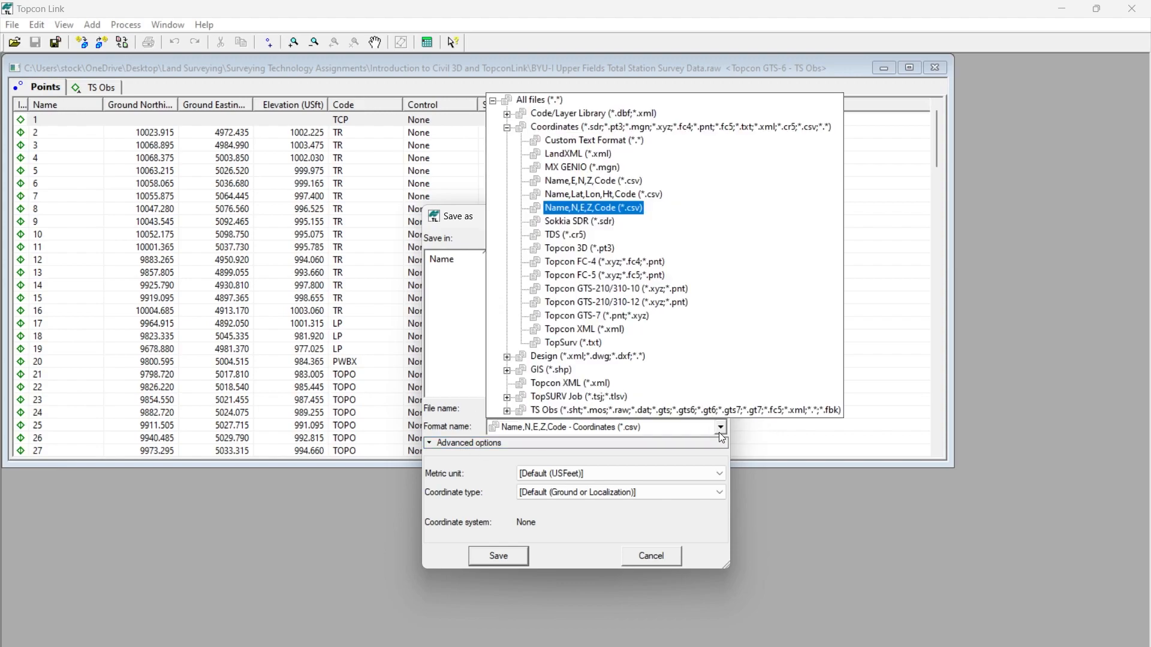
pyautogui.click(445, 426)
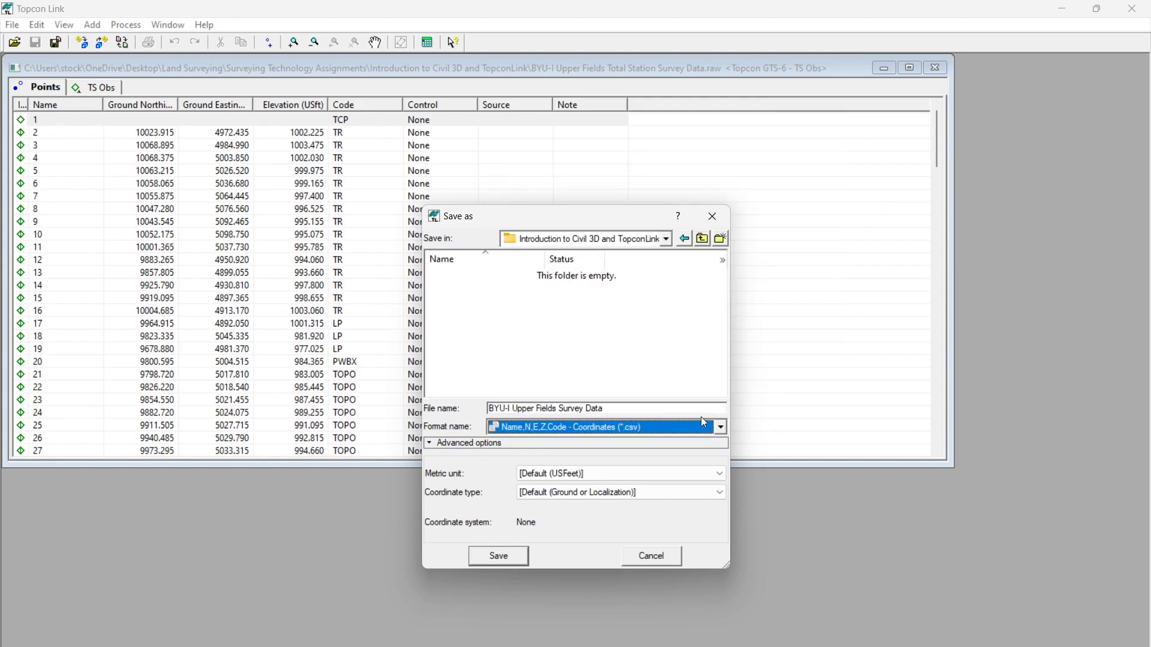
pyautogui.click(718, 425)
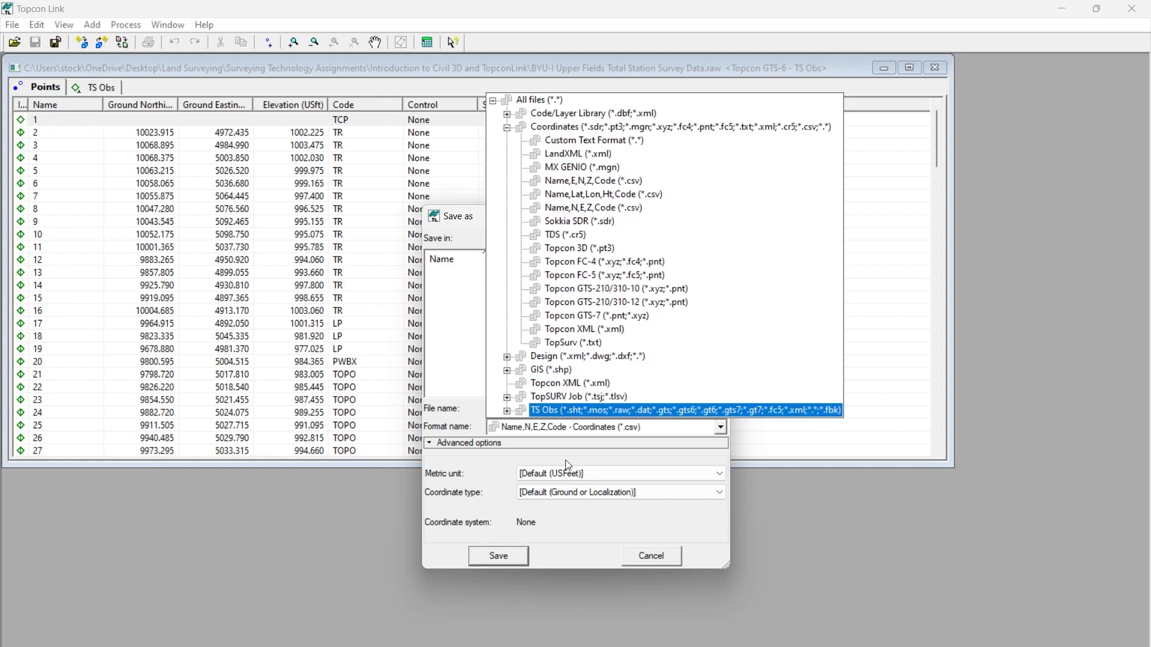
pyautogui.click(514, 429)
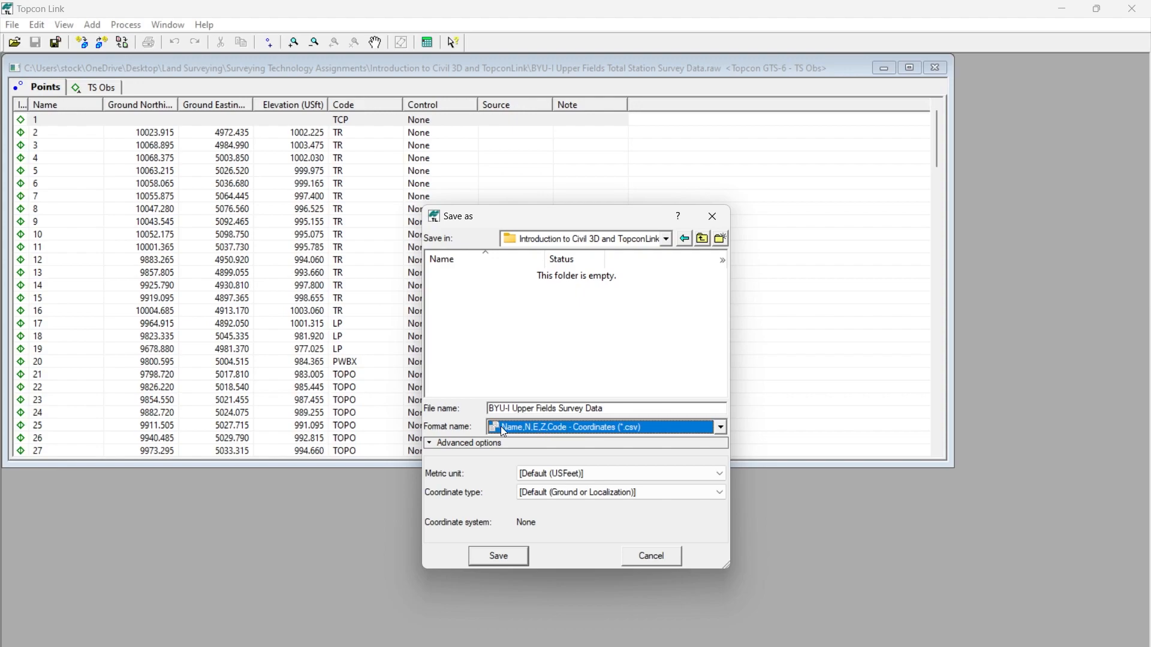
pyautogui.click(721, 427)
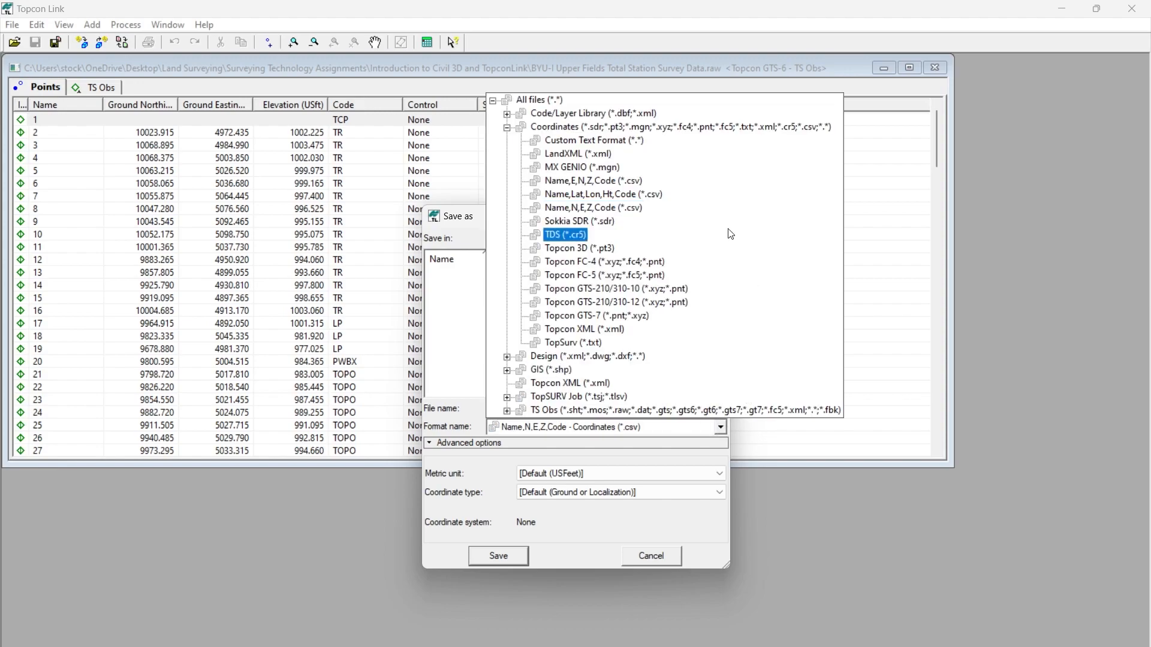
pyautogui.click(507, 128)
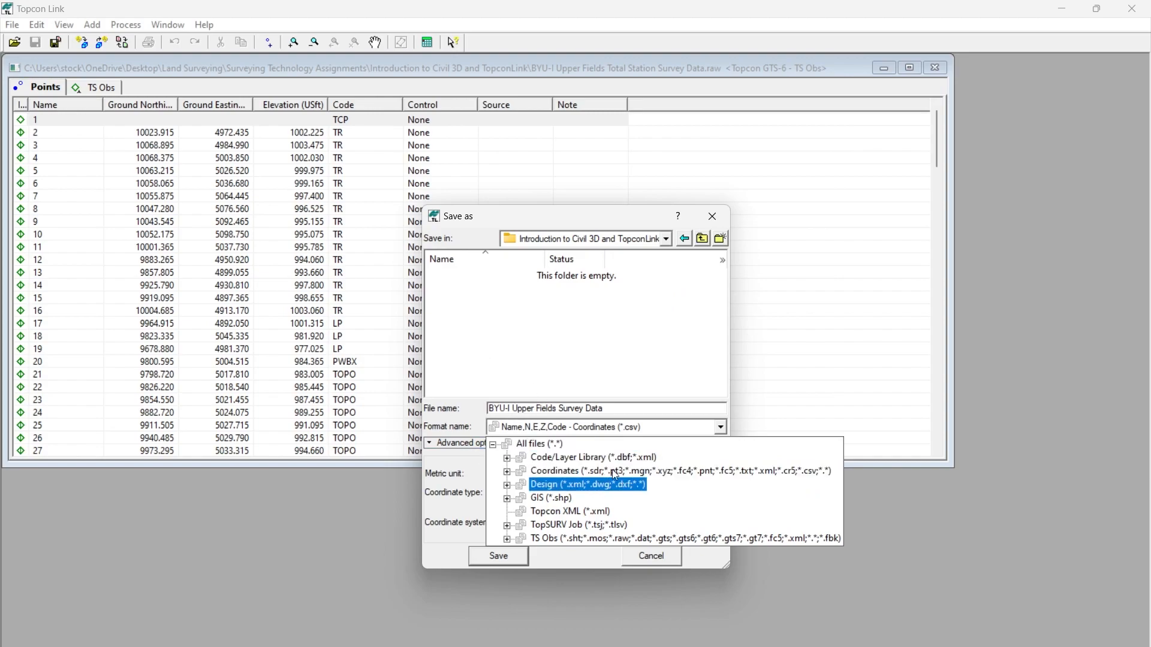
pyautogui.click(507, 473)
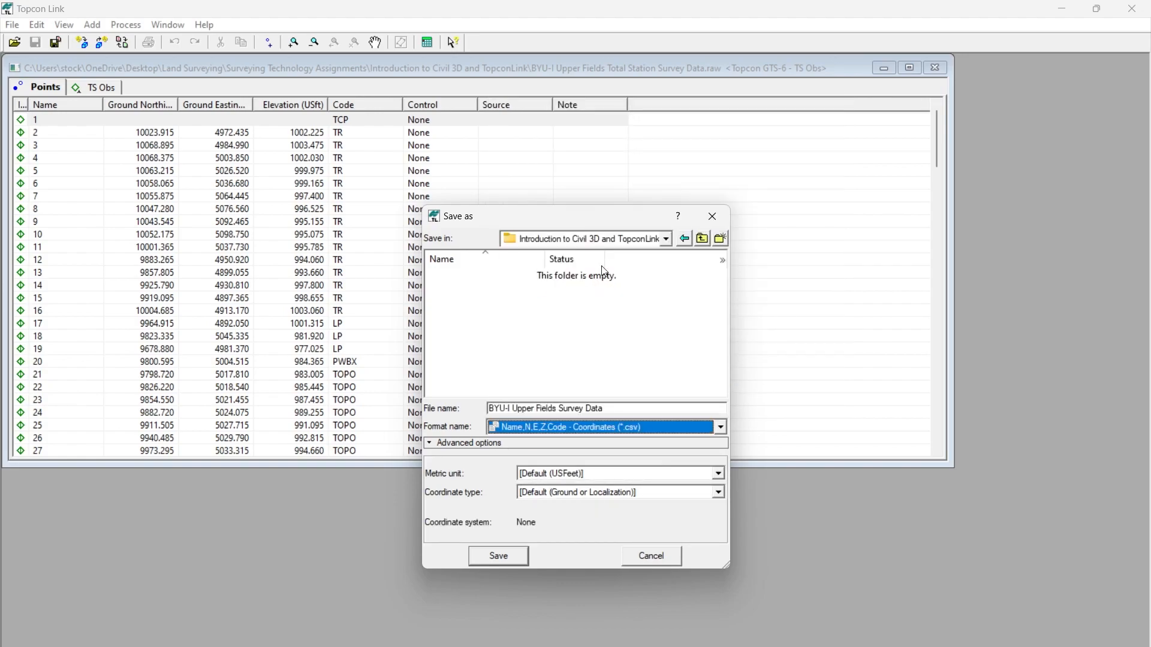
pyautogui.click(501, 559)
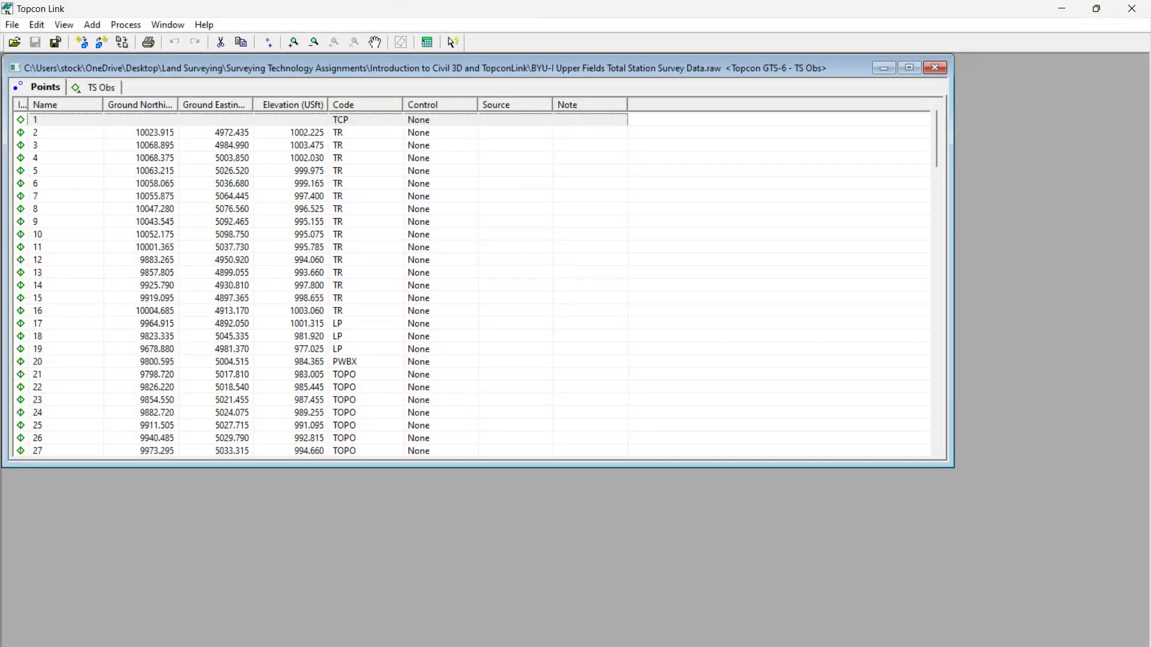
# Step: In File Explorer, browse from the desktop to the Introduction to Civil 3D and TopconLink folder and open the BYU-I Upper Fields Survey Data CSV in Excel
pyautogui.press('super+e')
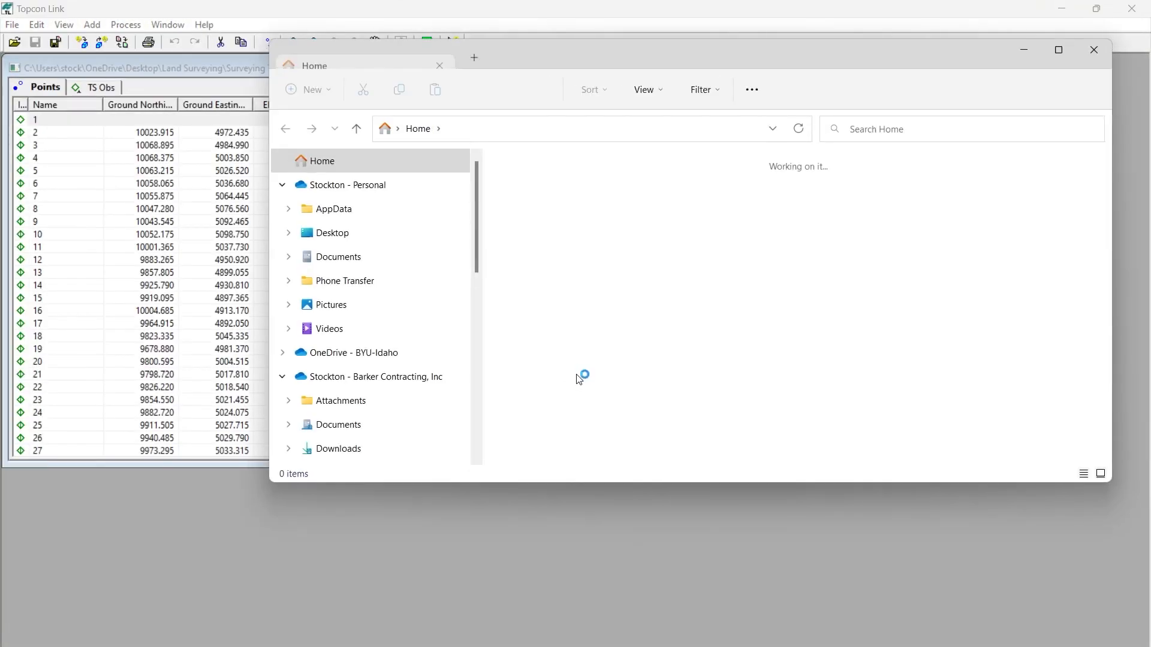
pyautogui.doubleClick(695, 48)
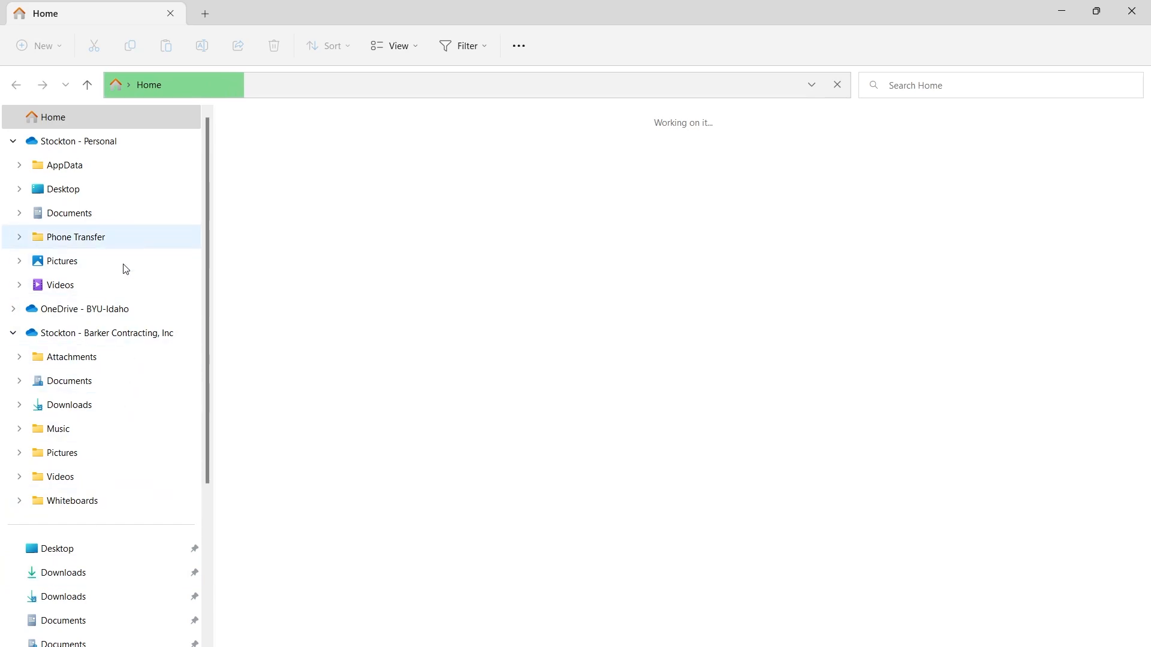
pyautogui.click(89, 190)
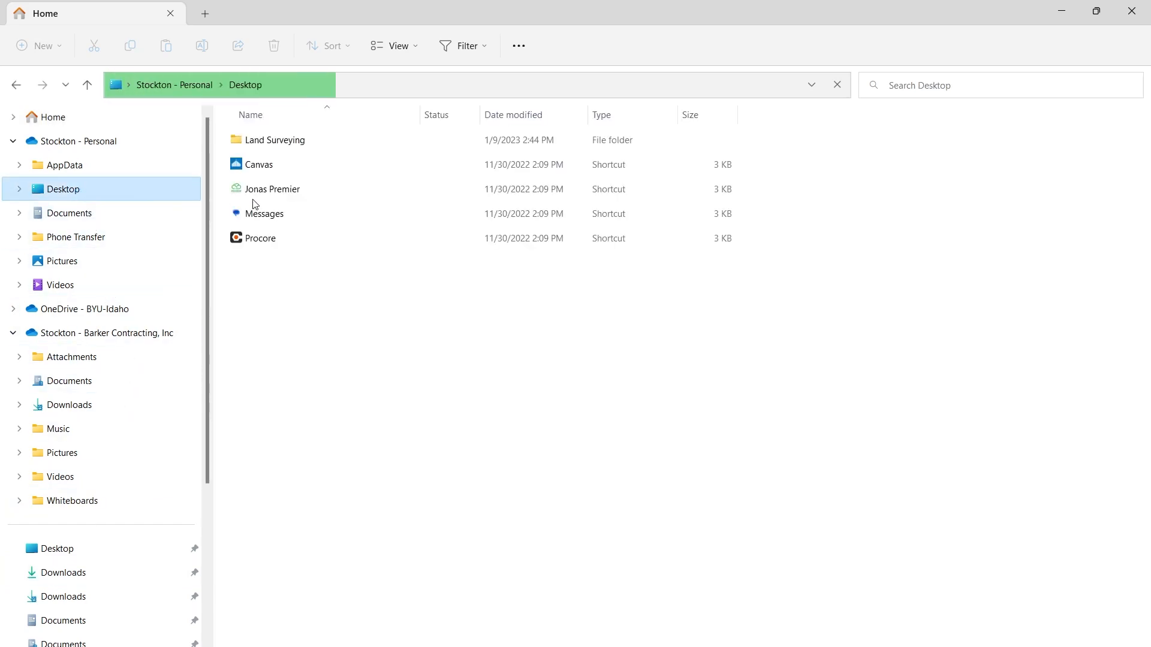
pyautogui.doubleClick(306, 148)
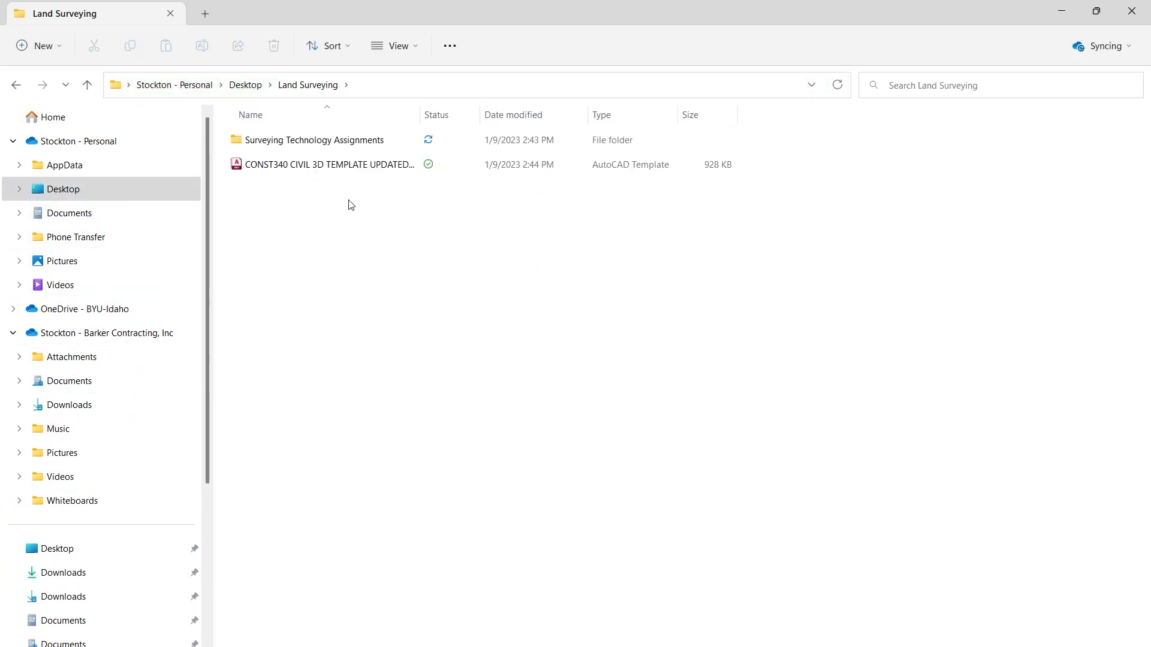
pyautogui.doubleClick(346, 150)
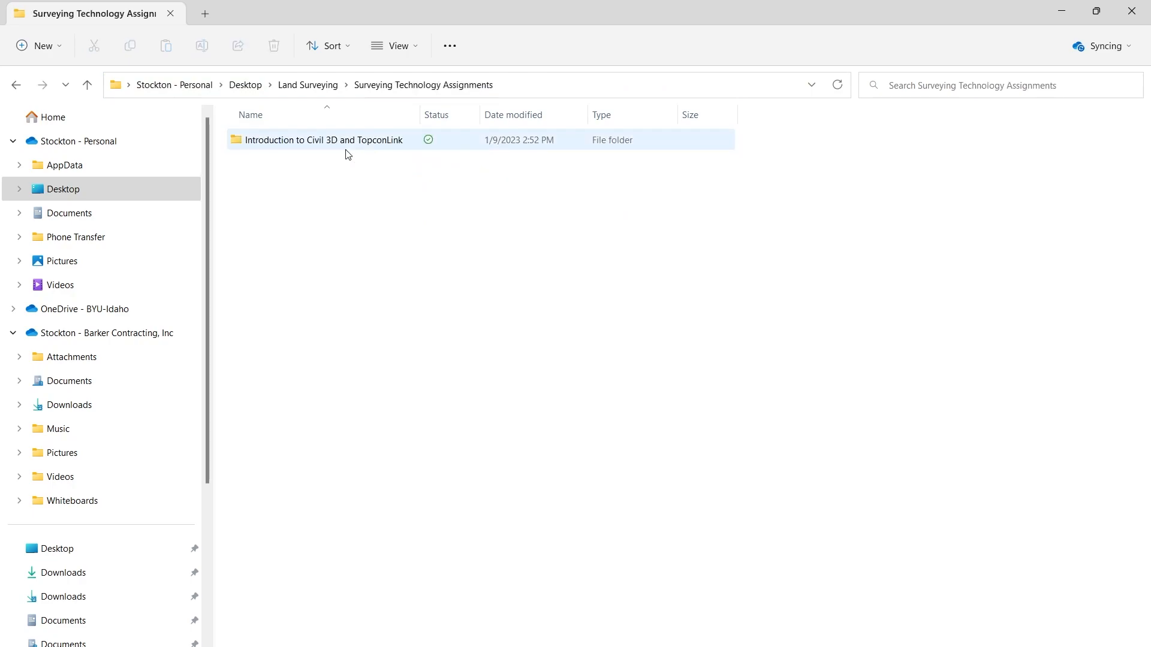
pyautogui.doubleClick(347, 142)
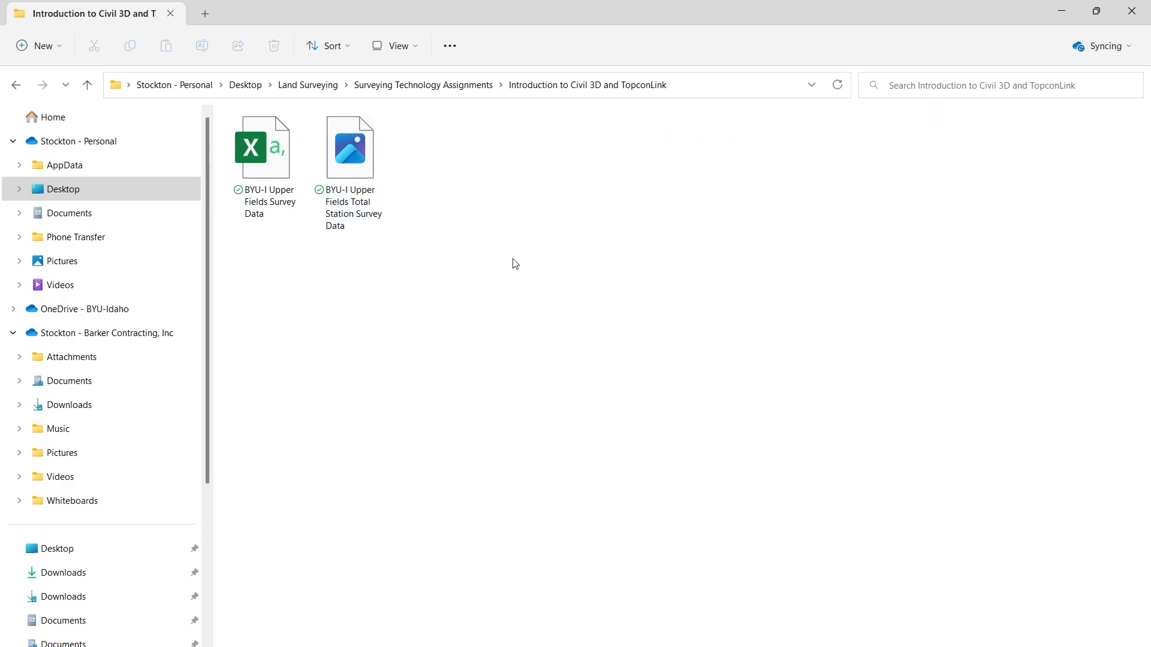
pyautogui.click(297, 156)
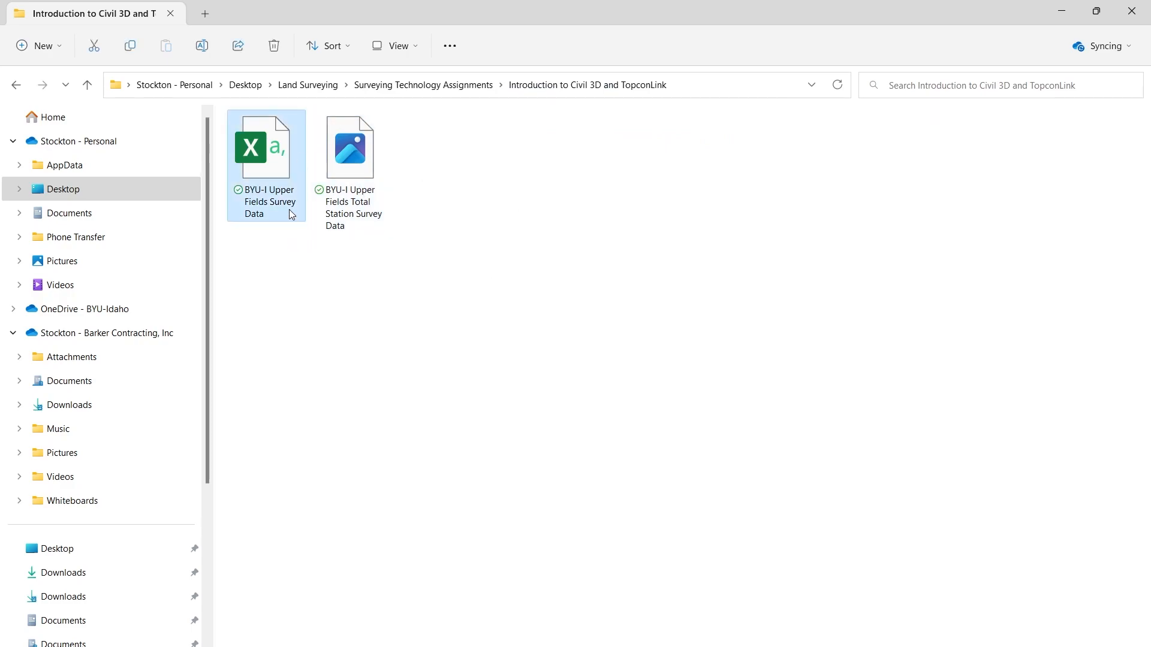
pyautogui.doubleClick(278, 175)
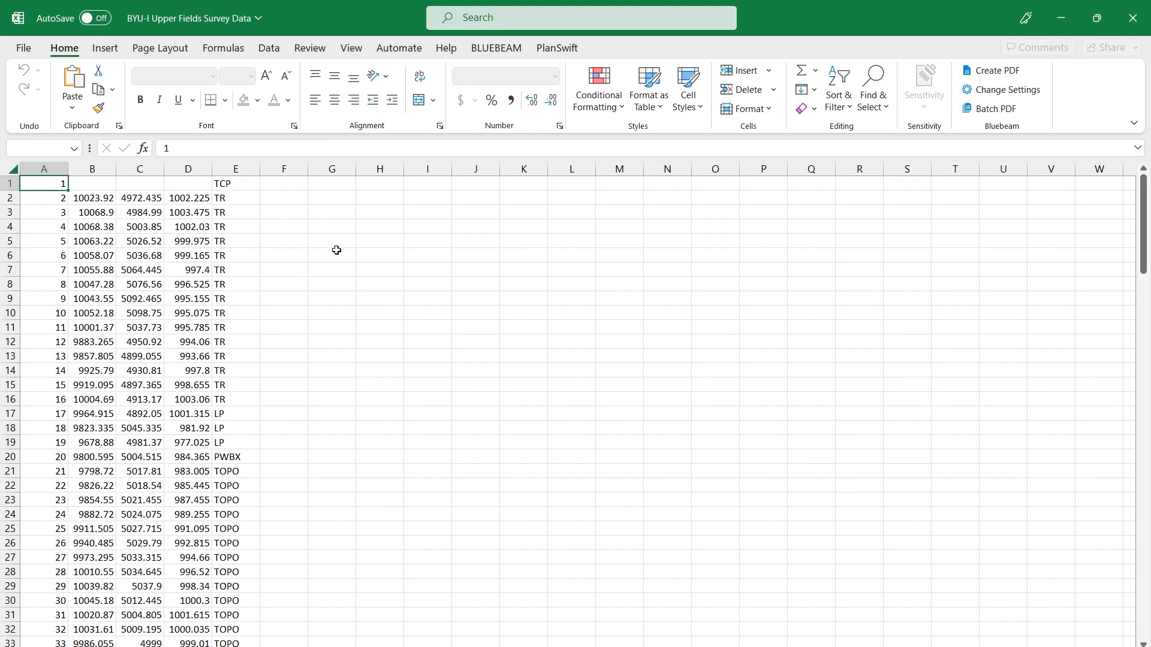
# Step: Look through the point rows in the sheet, examining the point numbers, coordinates, elevations and codes
pyautogui.click(336, 252)
pyautogui.scroll(-2, 90, 228)
pyautogui.scroll(2, 96, 252)
pyautogui.moveTo(87, 220); pyautogui.dragTo(206, 635)
pyautogui.click(264, 315)
pyautogui.scroll(6, 264, 309)
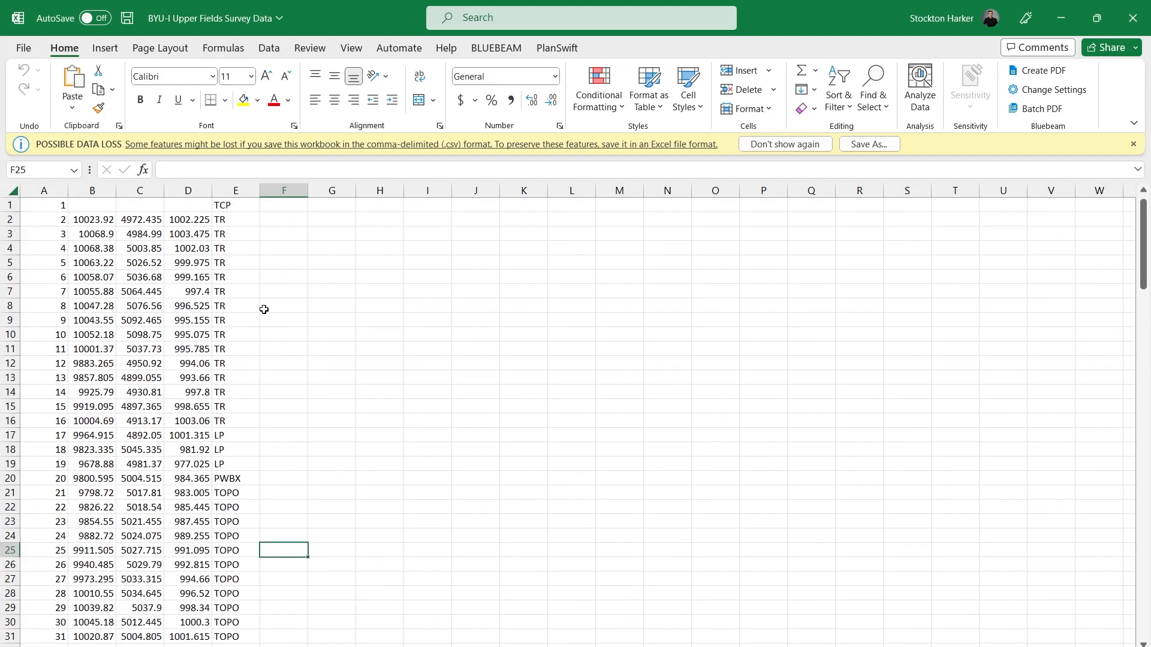
# Step: Delete row 1 of the sheet, the TCP point without coordinates
pyautogui.click(5, 205)
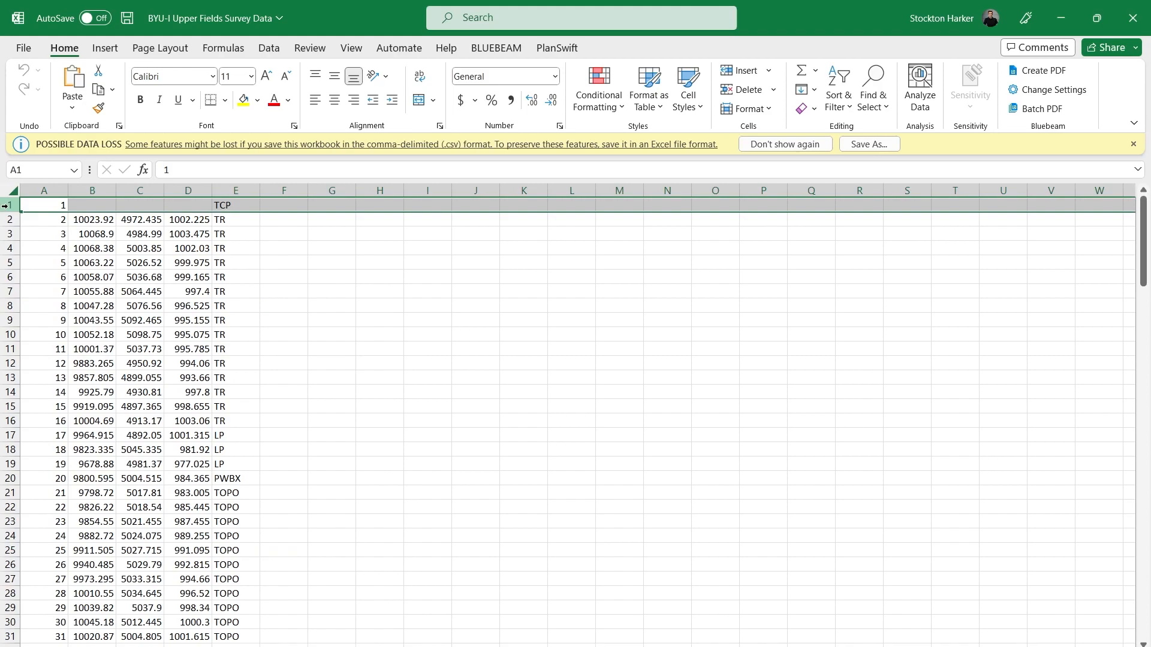
pyautogui.click(139, 275)
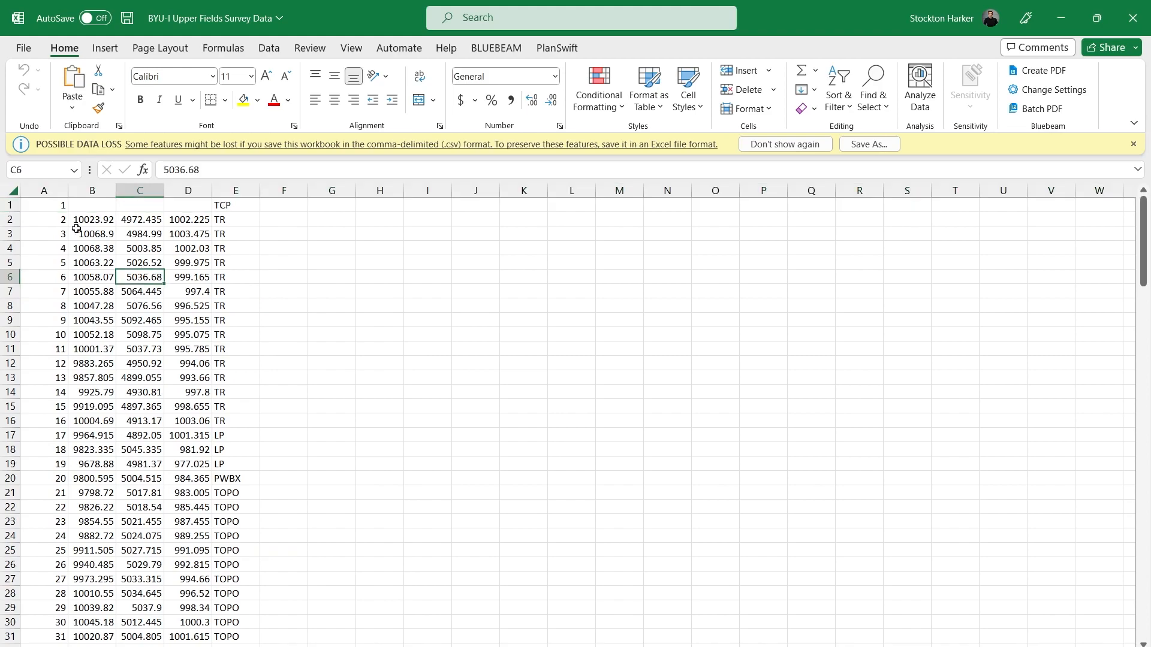
pyautogui.click(8, 205)
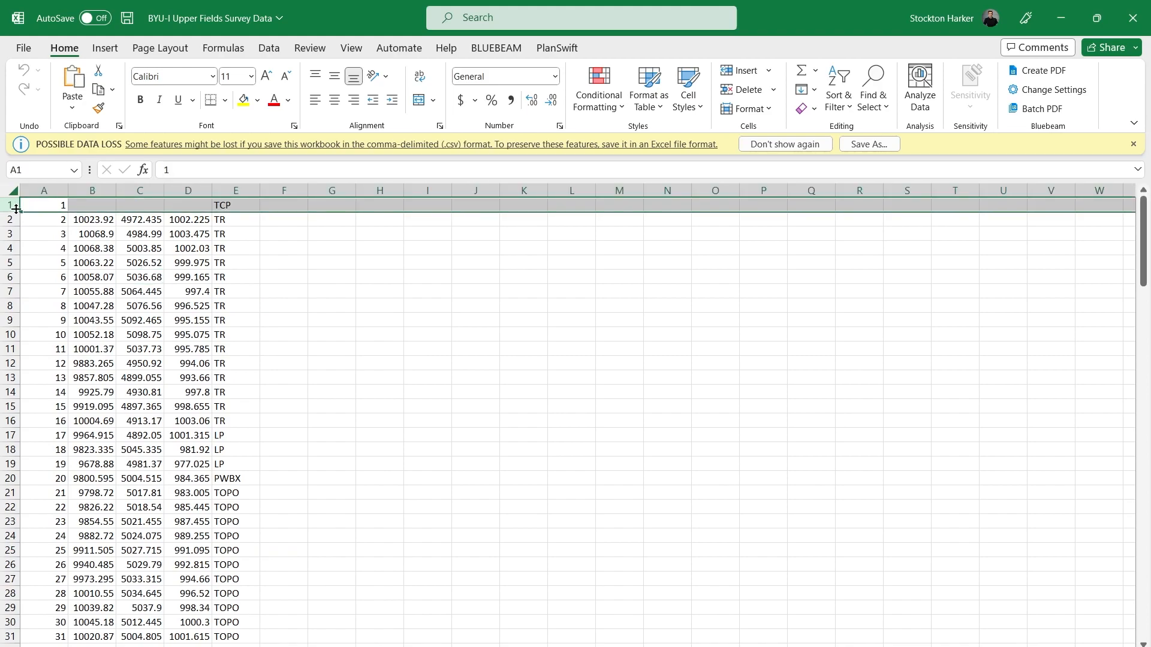
pyautogui.rightClick(12, 209)
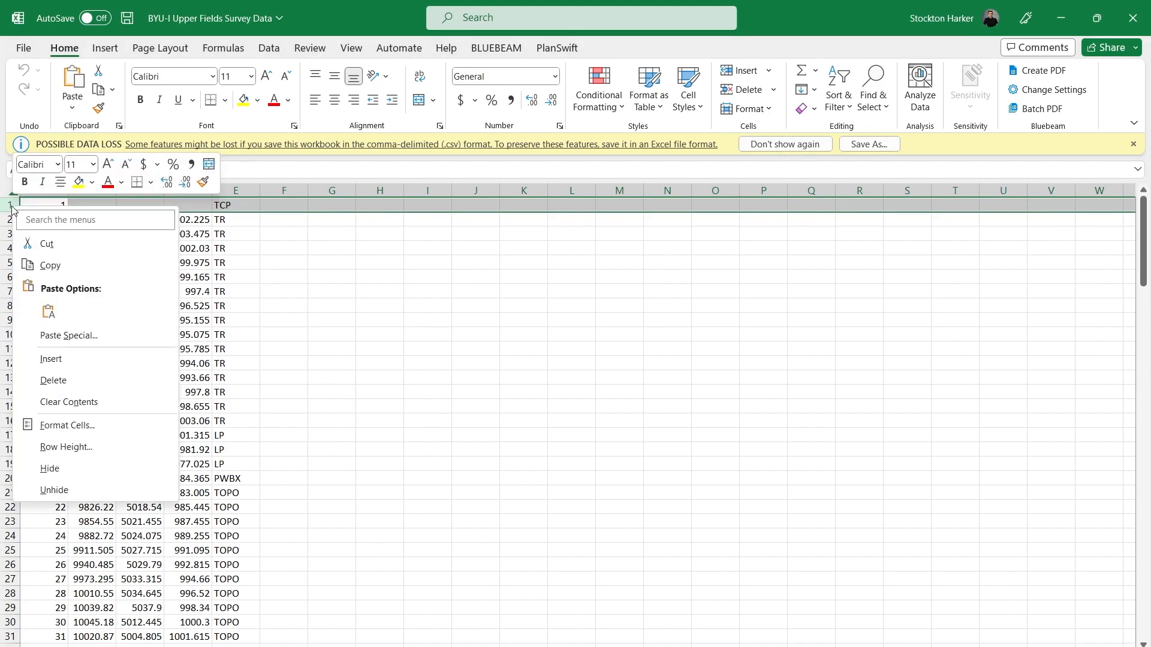
pyautogui.click(9, 204)
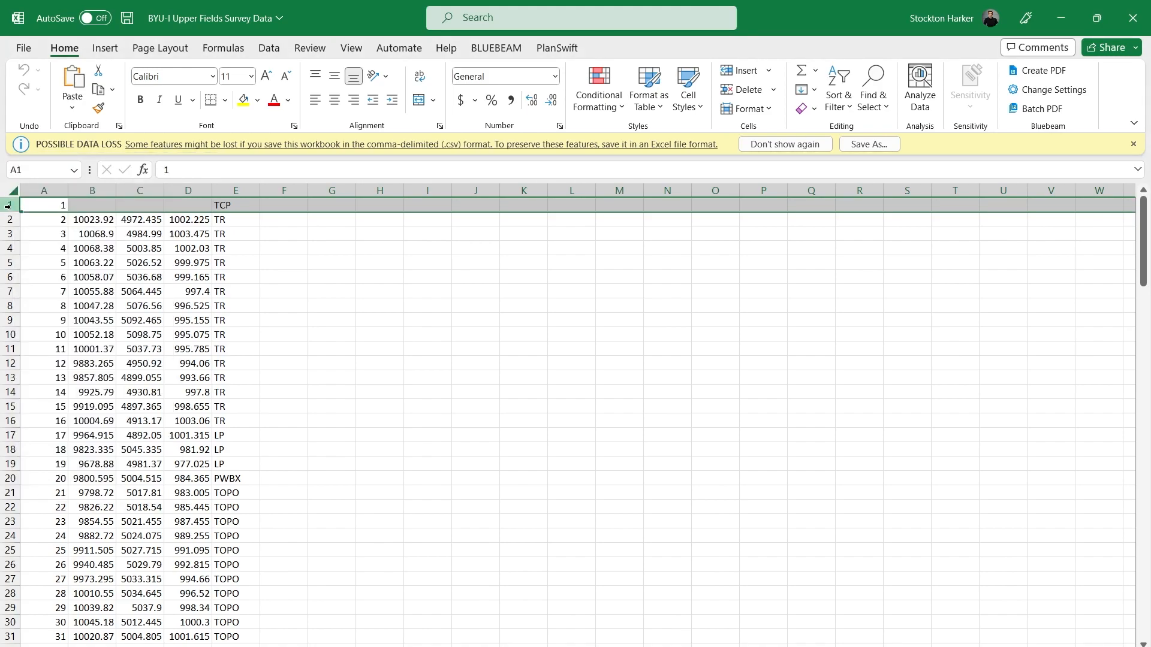
pyautogui.rightClick(9, 206)
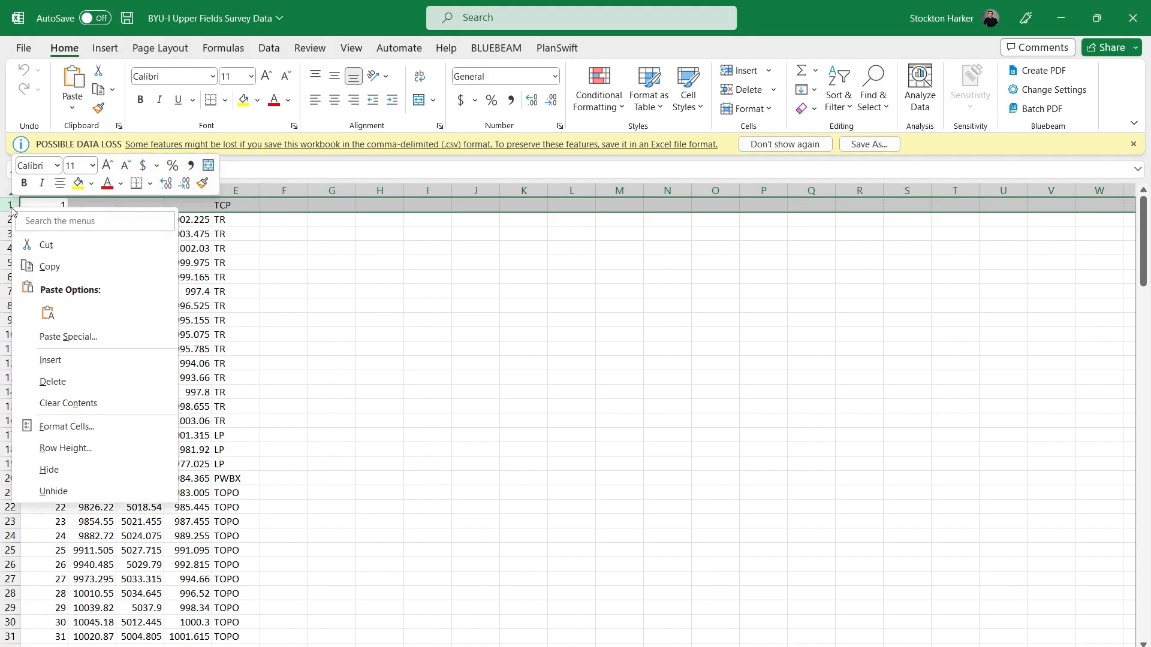
pyautogui.click(78, 381)
pyautogui.click(249, 320)
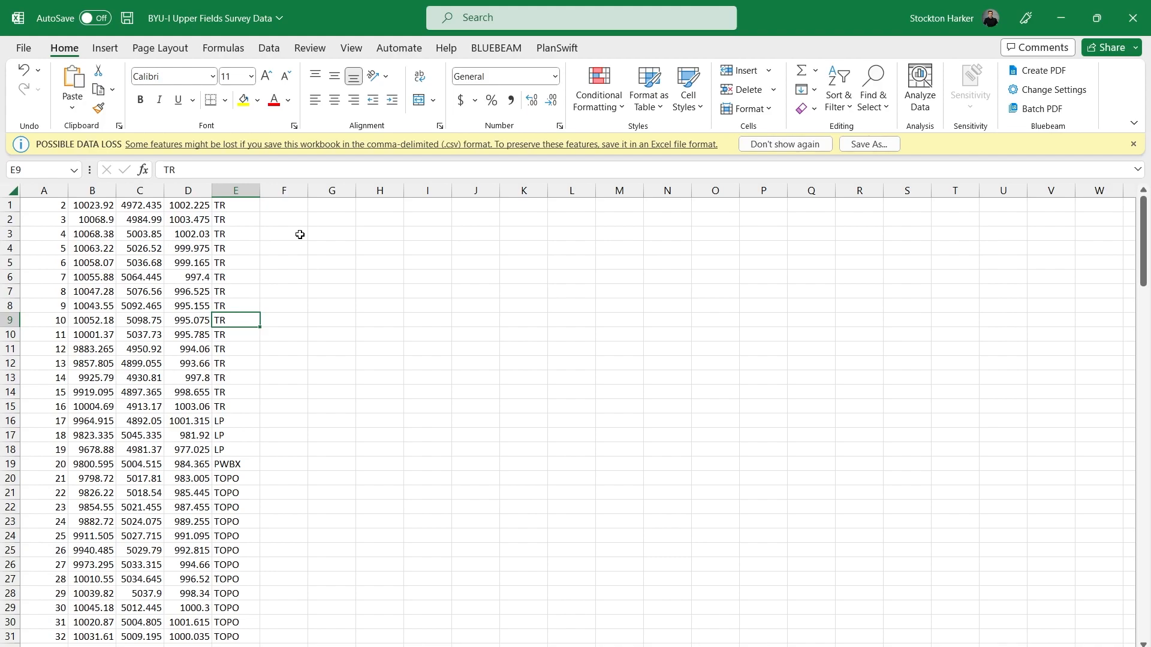
# Step: Save the sheet again as BYU-I Upper Fields Survey Data in CSV (Comma delimited) format in the same folder, replacing the existing file
pyautogui.click(23, 48)
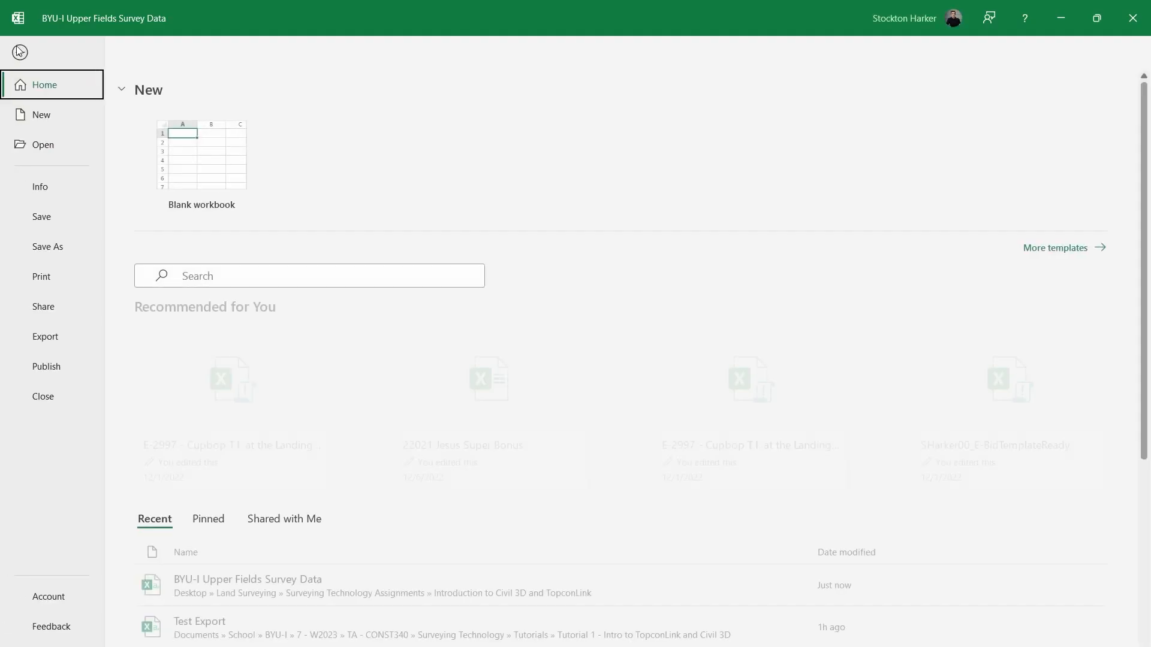
pyautogui.click(71, 243)
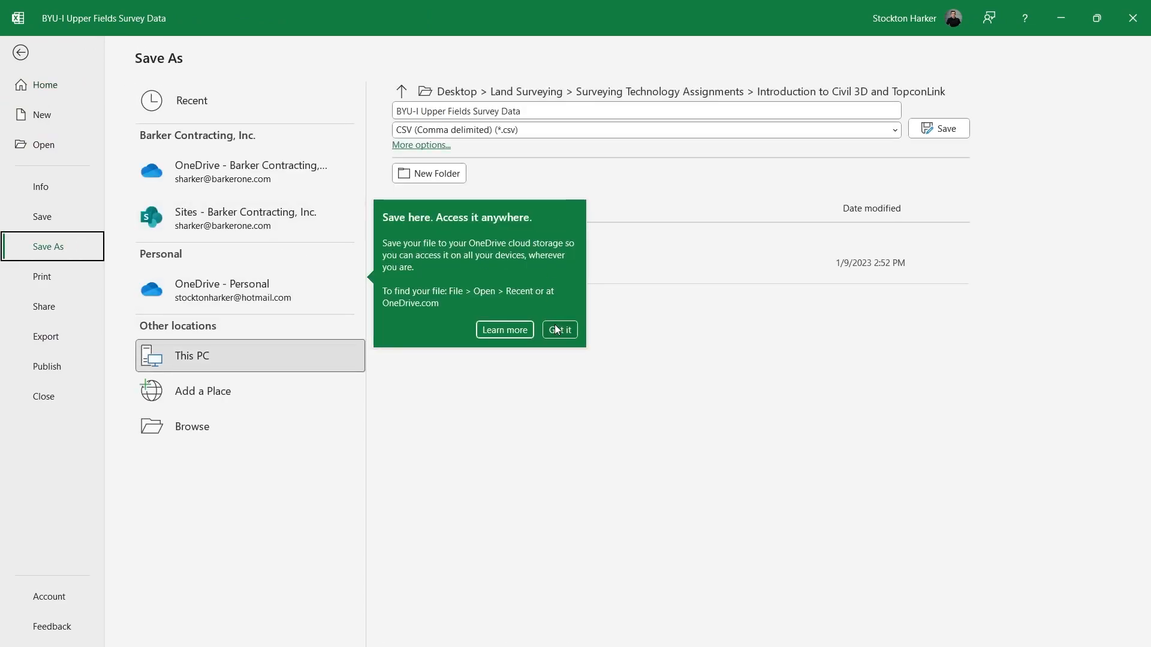
pyautogui.click(554, 328)
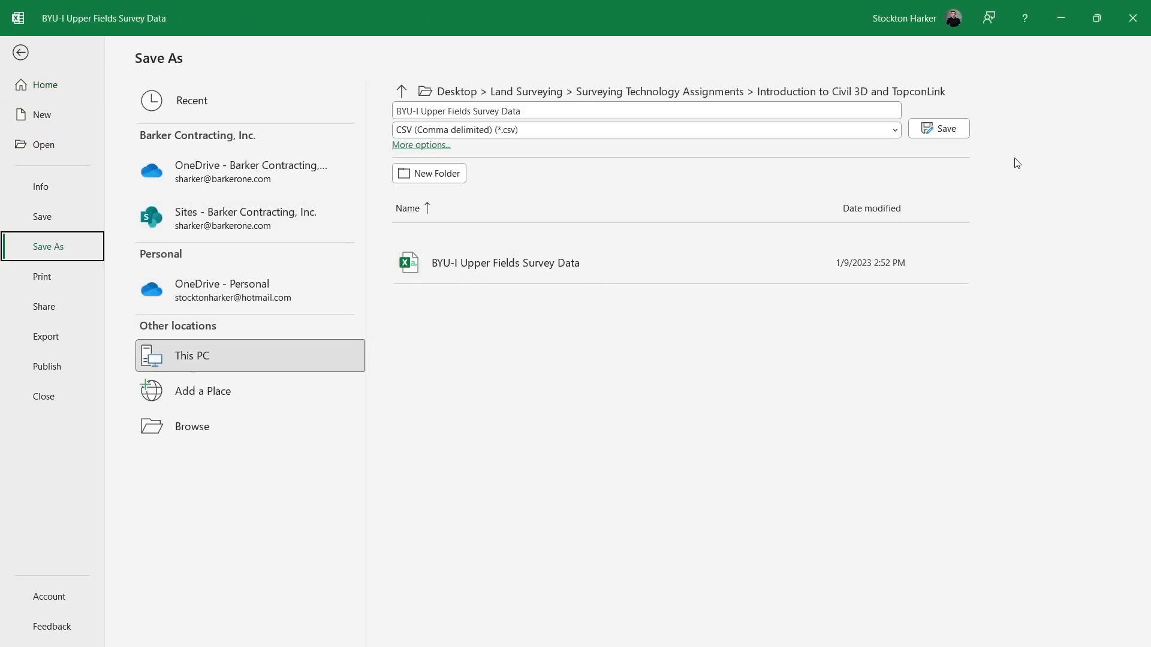
pyautogui.click(941, 128)
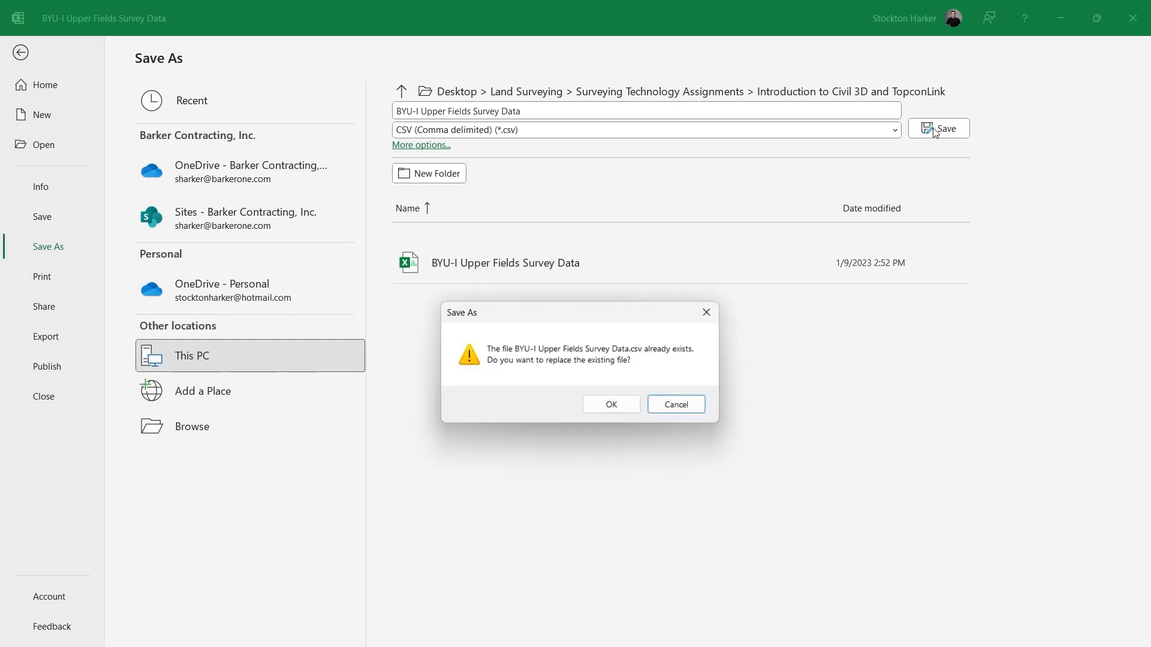
pyautogui.click(628, 406)
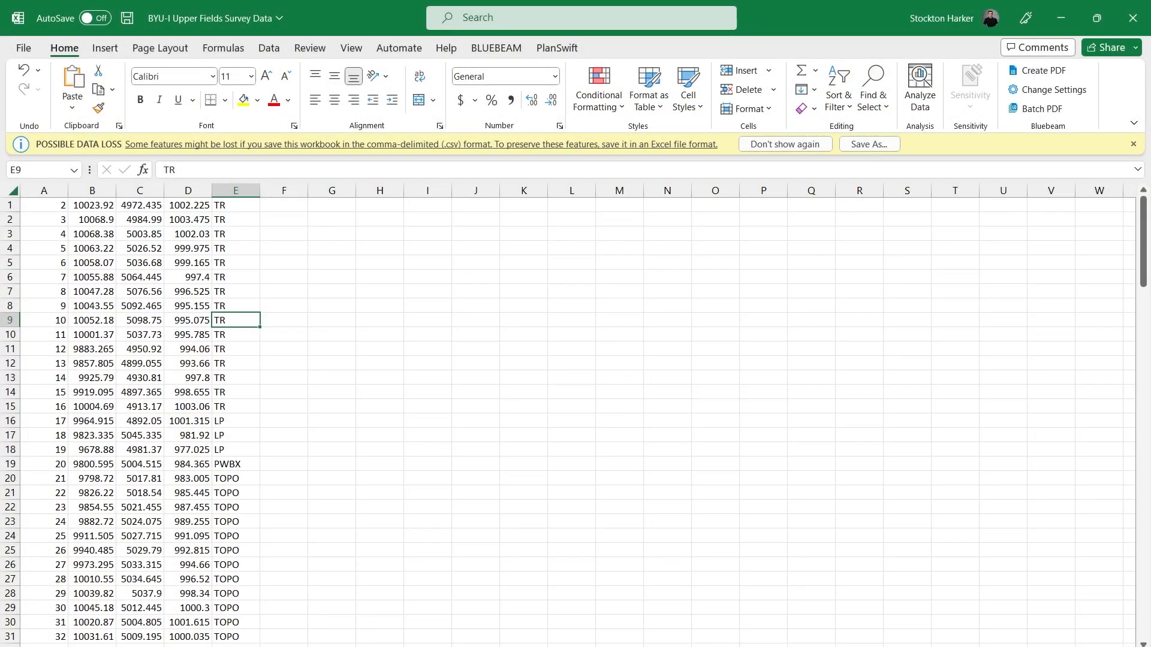
# Step: Switch to Autodesk Civil 3D, start a new drawing from a browsed template and go to the desktop's Land Surveying folder
pyautogui.moveTo(707, 646)
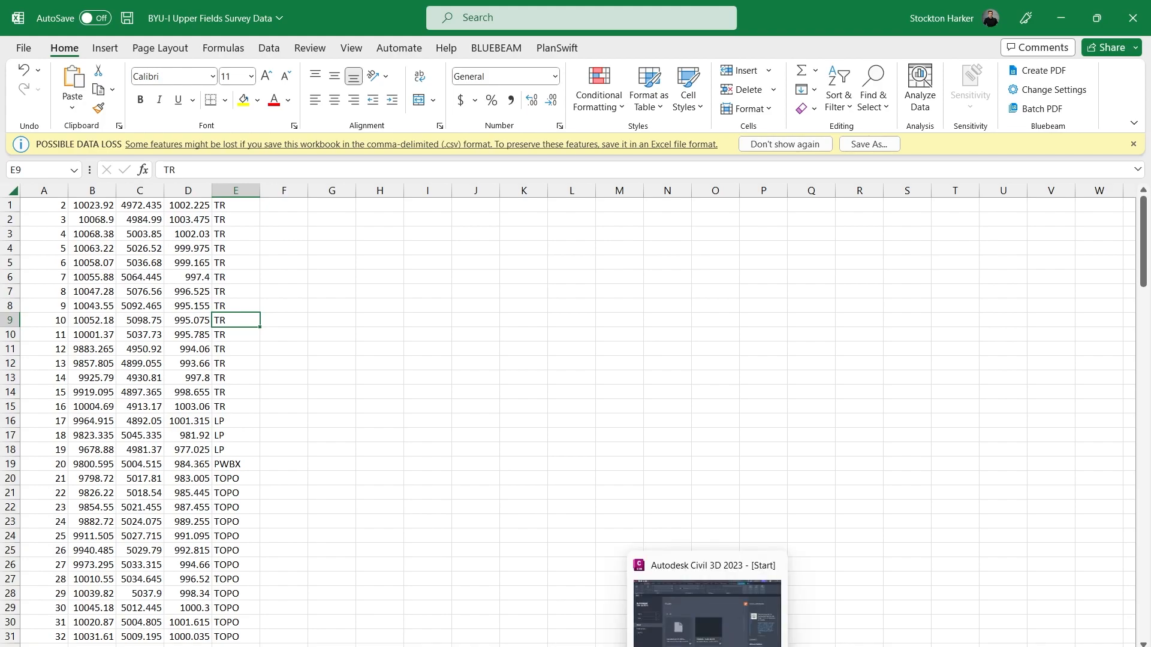
pyautogui.click(704, 641)
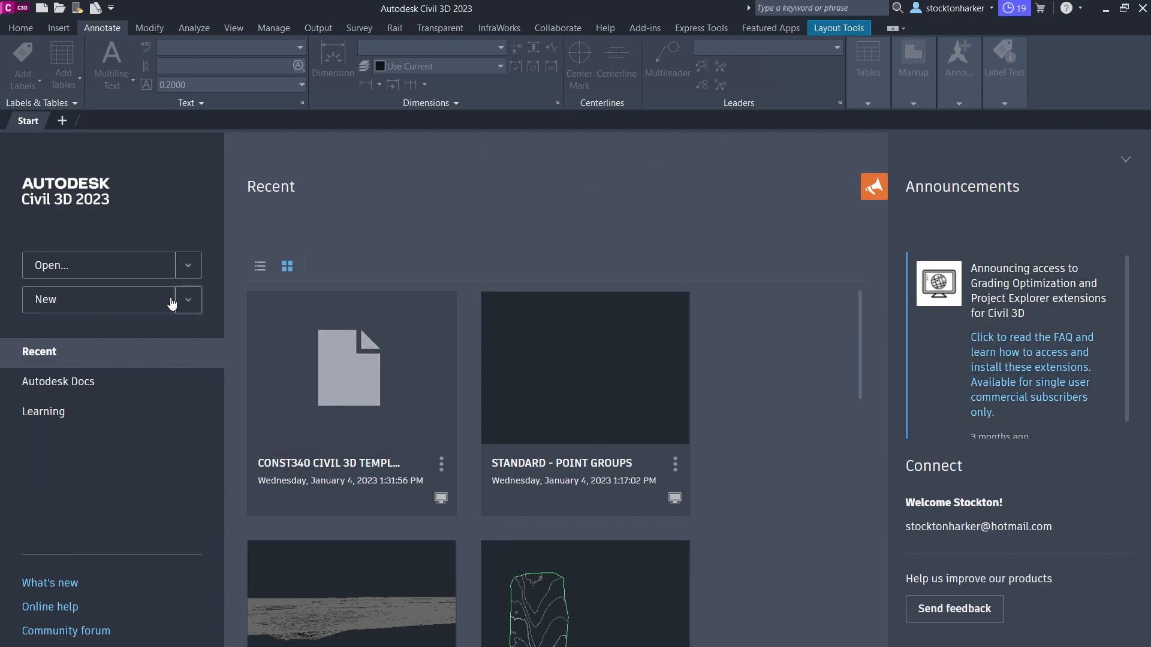
pyautogui.click(197, 305)
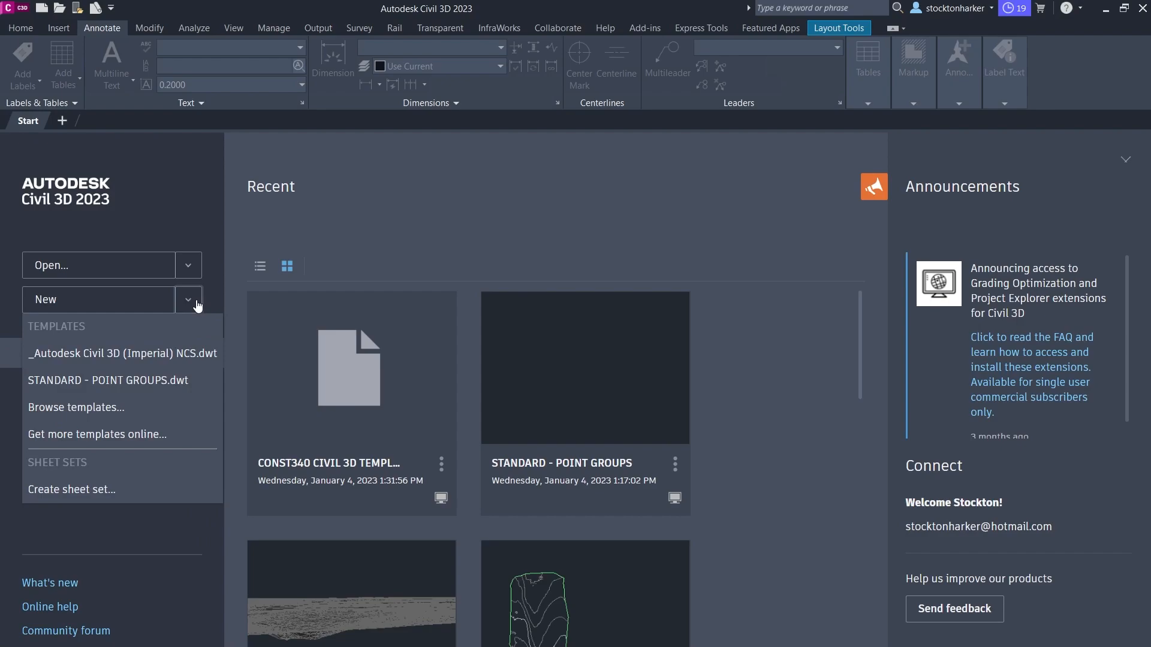
pyautogui.click(175, 408)
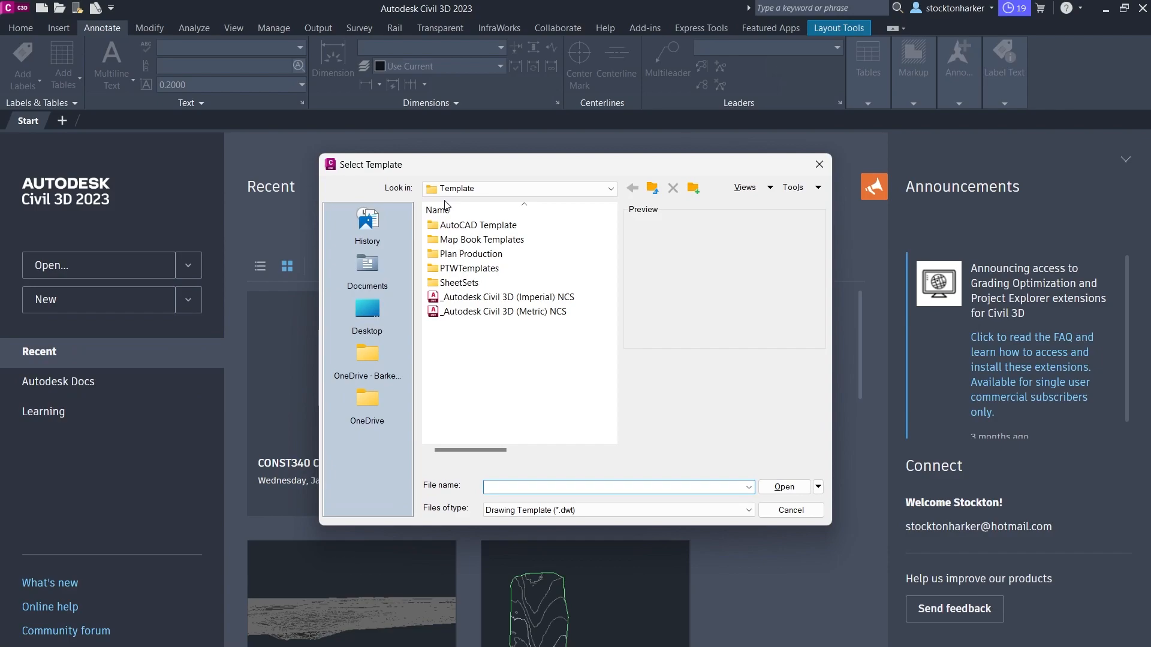
pyautogui.click(382, 310)
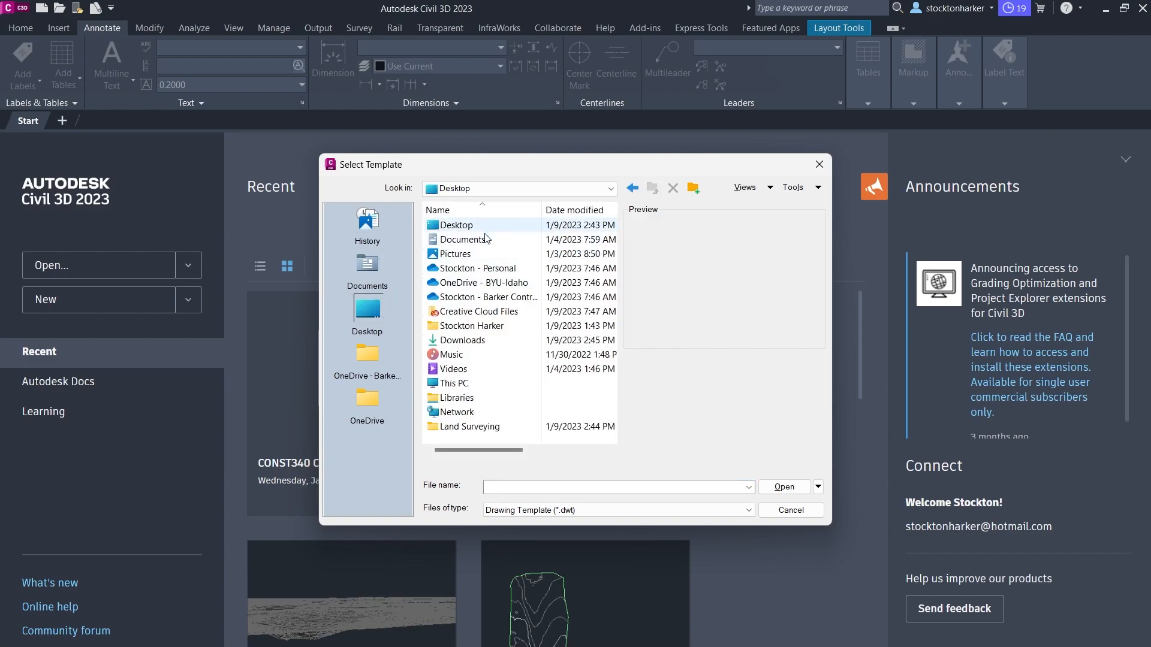
pyautogui.doubleClick(495, 427)
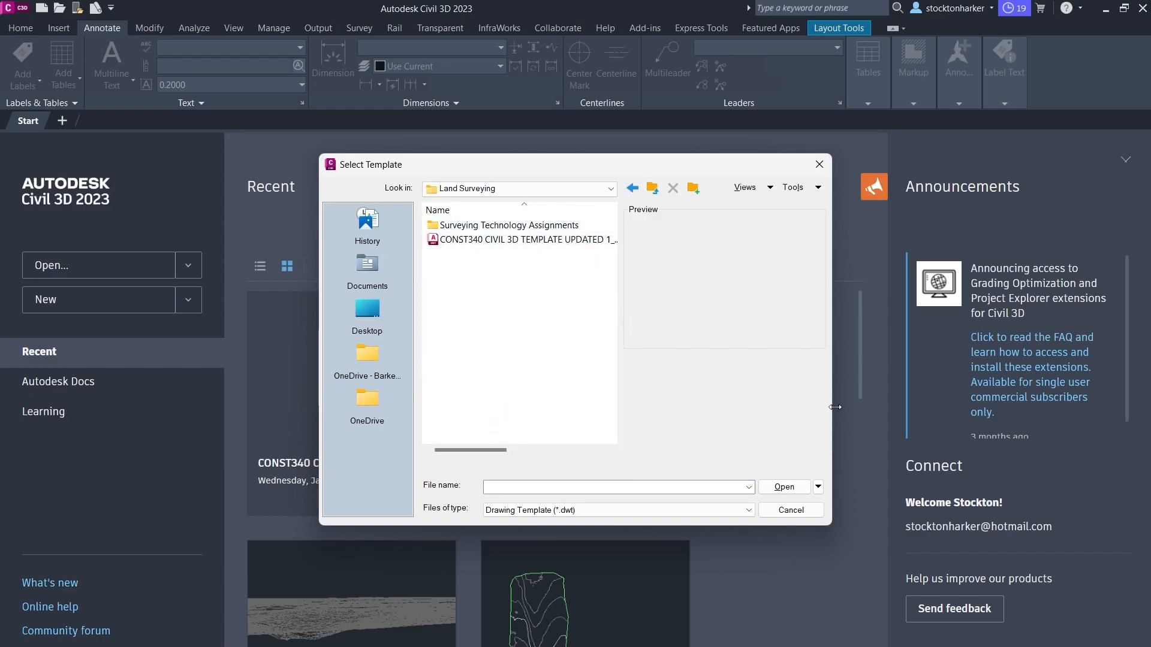
# Step: Choose the CONST340 CIVIL 3D TEMPLATE UPDATED 1_4_23 drawing template (*.dwt) and create the new drawing from it
pyautogui.moveTo(832, 414); pyautogui.dragTo(1037, 423)
pyautogui.click(555, 242)
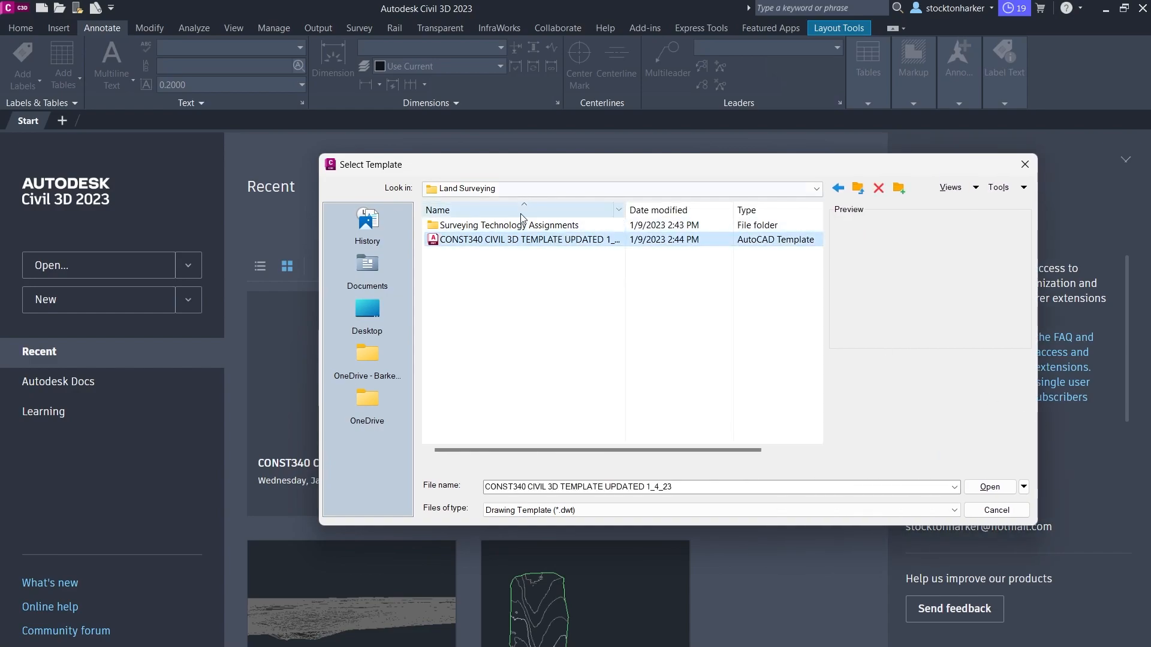
pyautogui.click(592, 511)
pyautogui.click(612, 387)
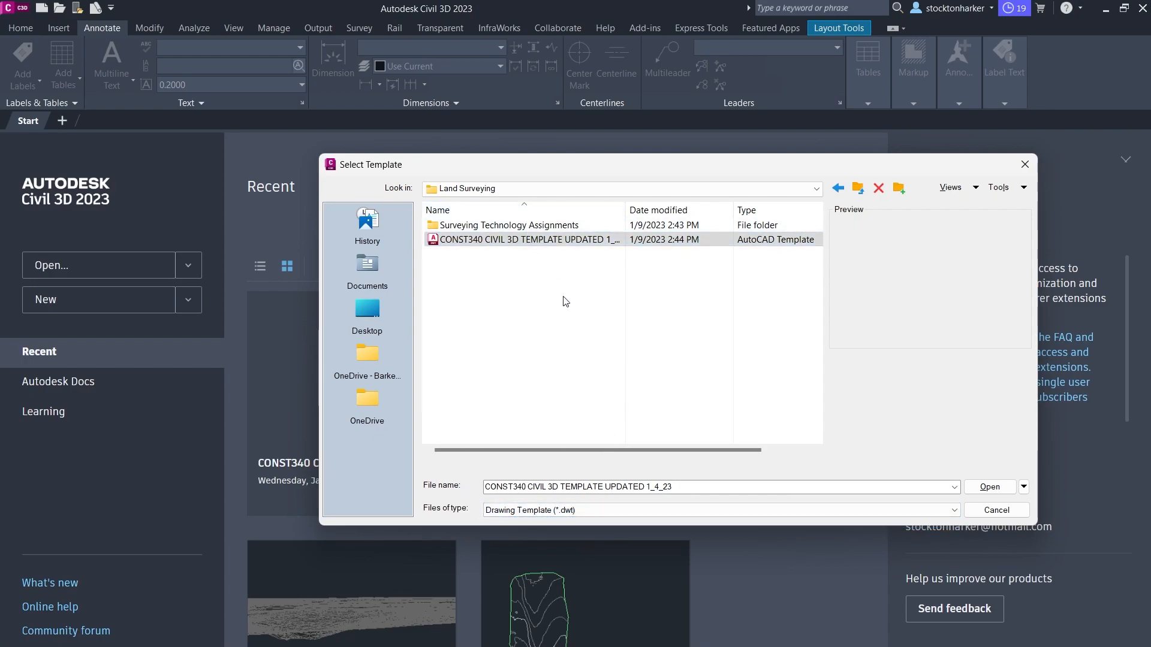
pyautogui.click(533, 513)
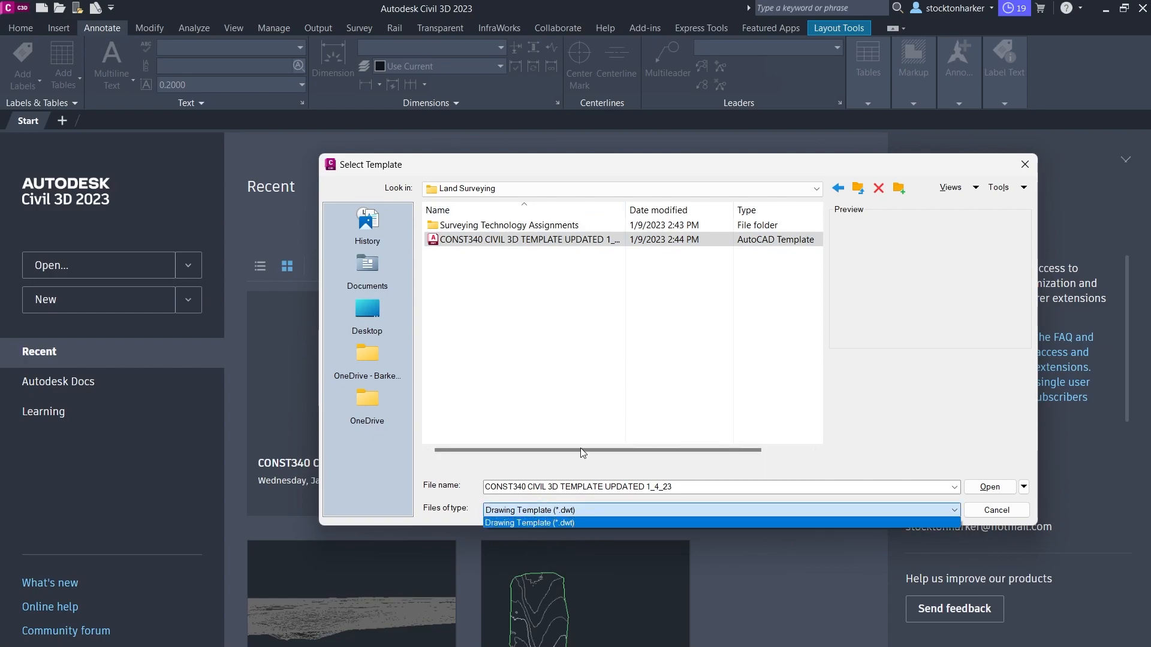
pyautogui.click(593, 412)
pyautogui.click(557, 242)
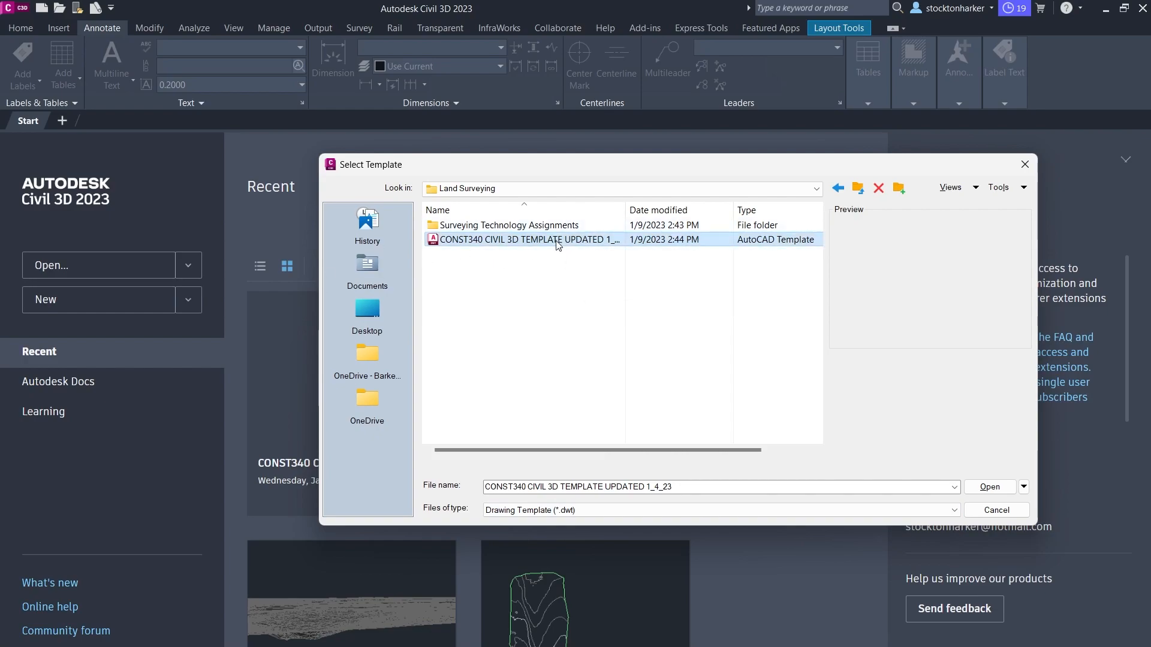
pyautogui.click(988, 488)
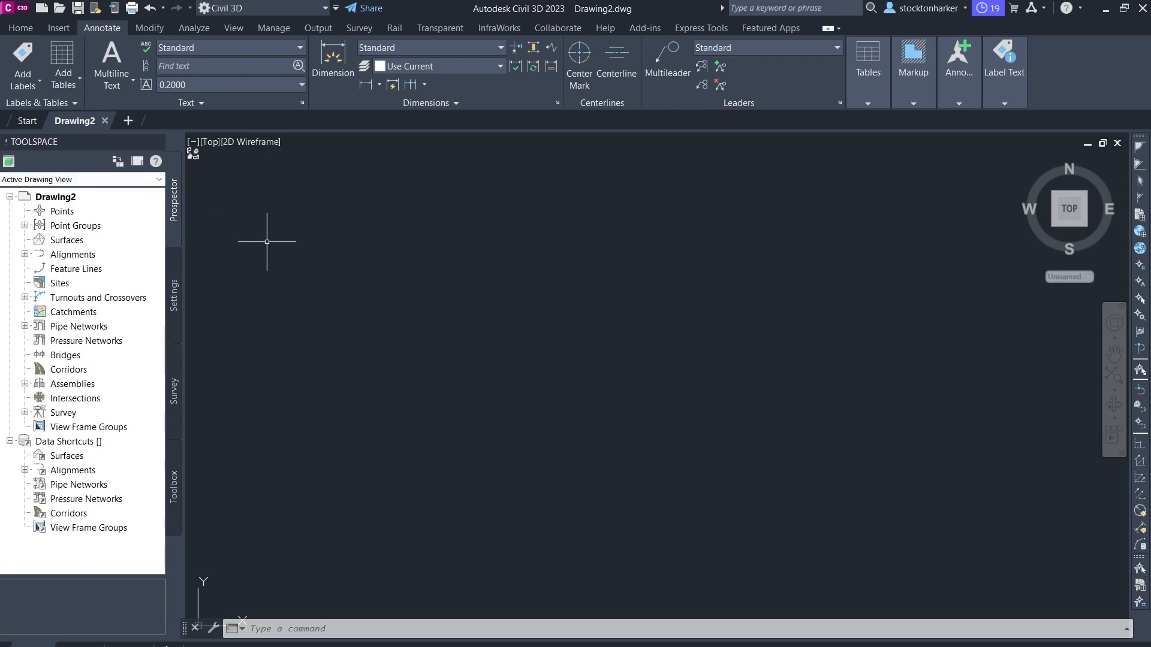
# Step: Expand the new drawing's Point Groups and look through the groups supplied by the template
pyautogui.click(25, 225)
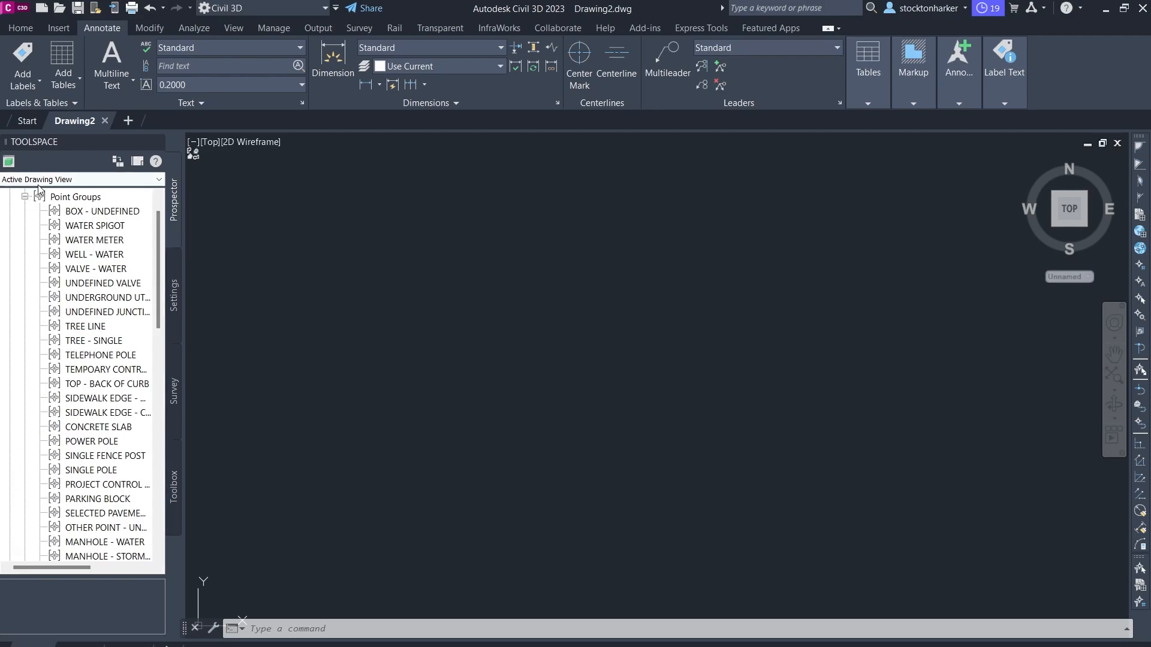
pyautogui.scroll(-12, 104, 317)
pyautogui.scroll(12, 102, 327)
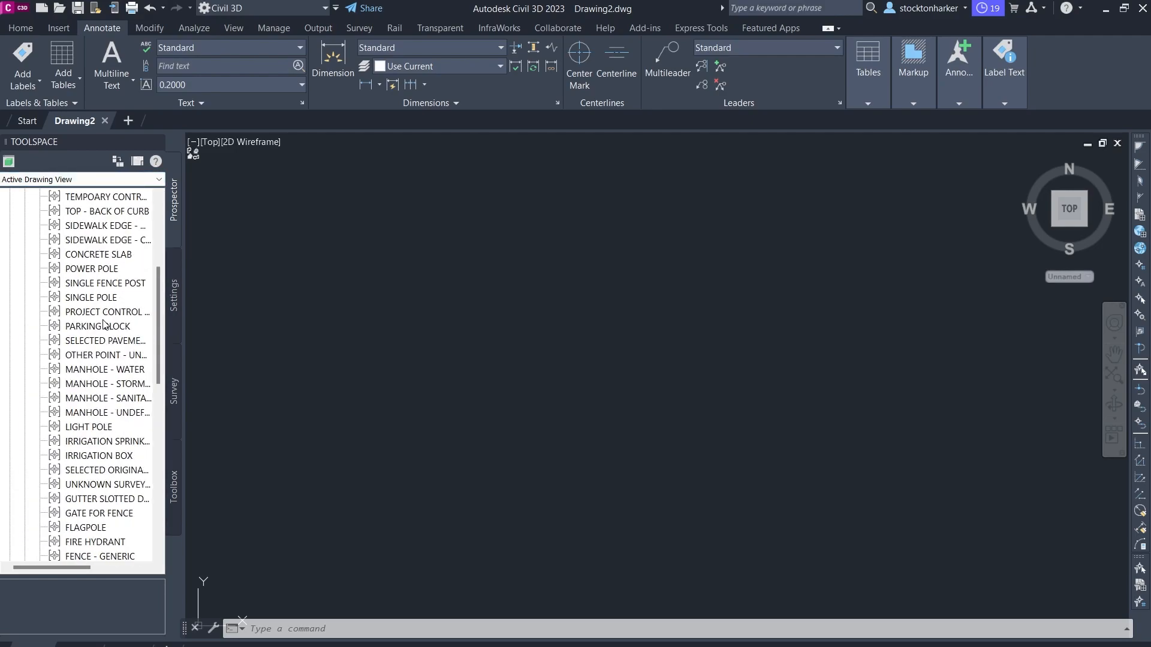
# Step: Create a comparison drawing from the _Autodesk Civil 3D (Imperial) NCS template, check its Point Groups, and close that drawing
pyautogui.click(20, 123)
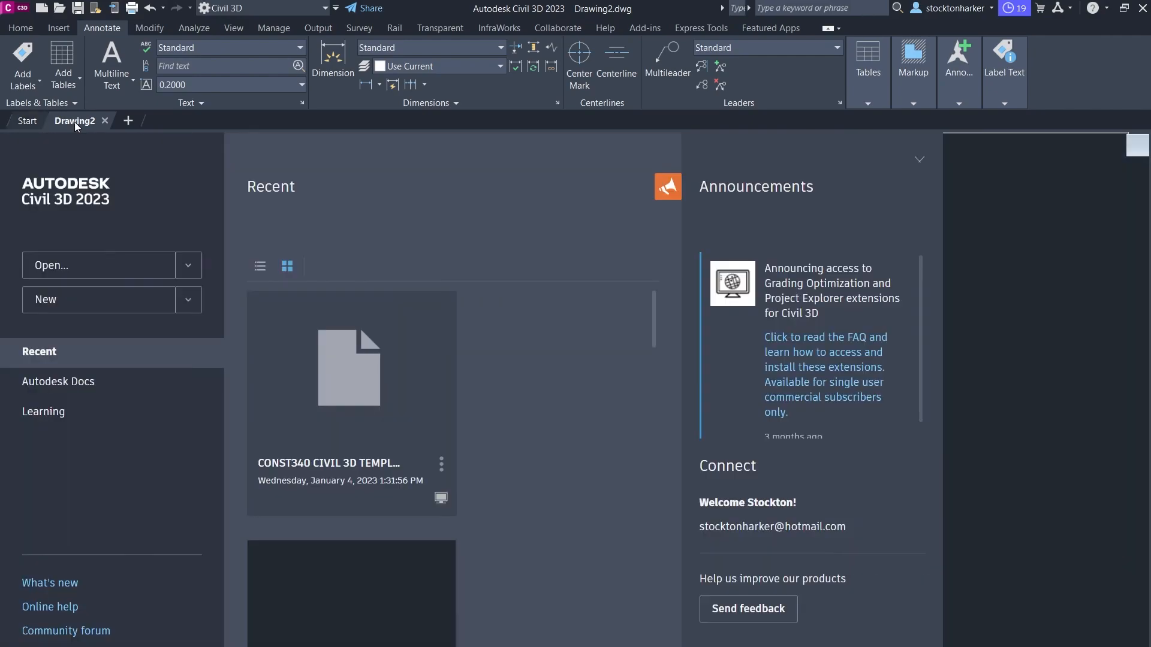
pyautogui.click(191, 302)
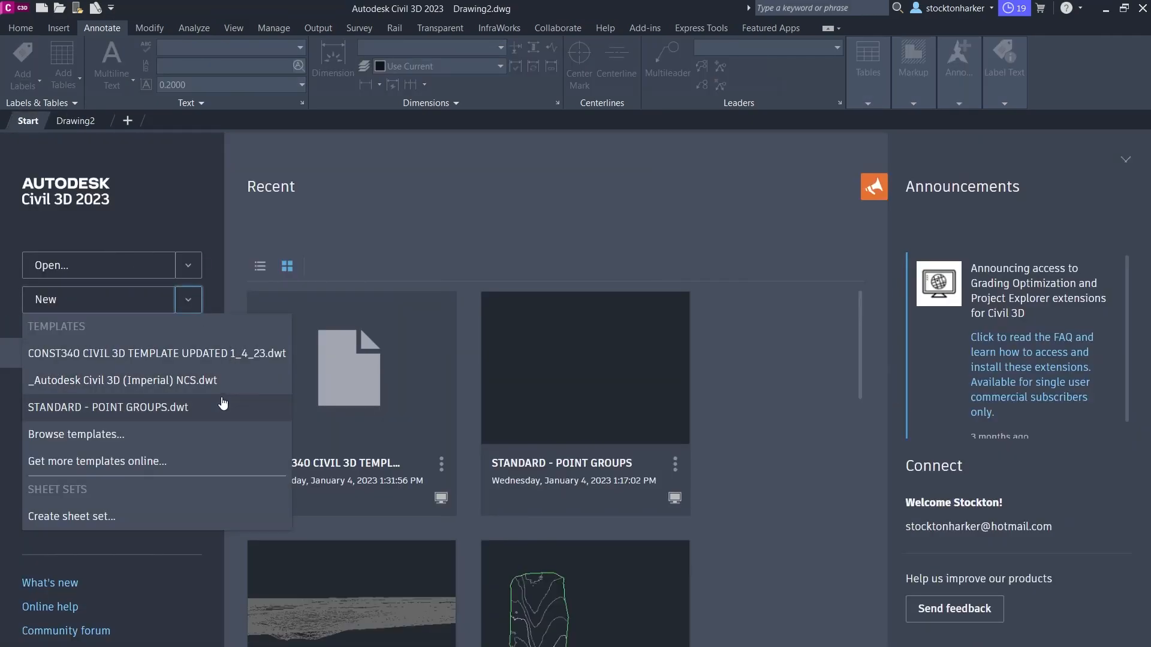
pyautogui.click(180, 386)
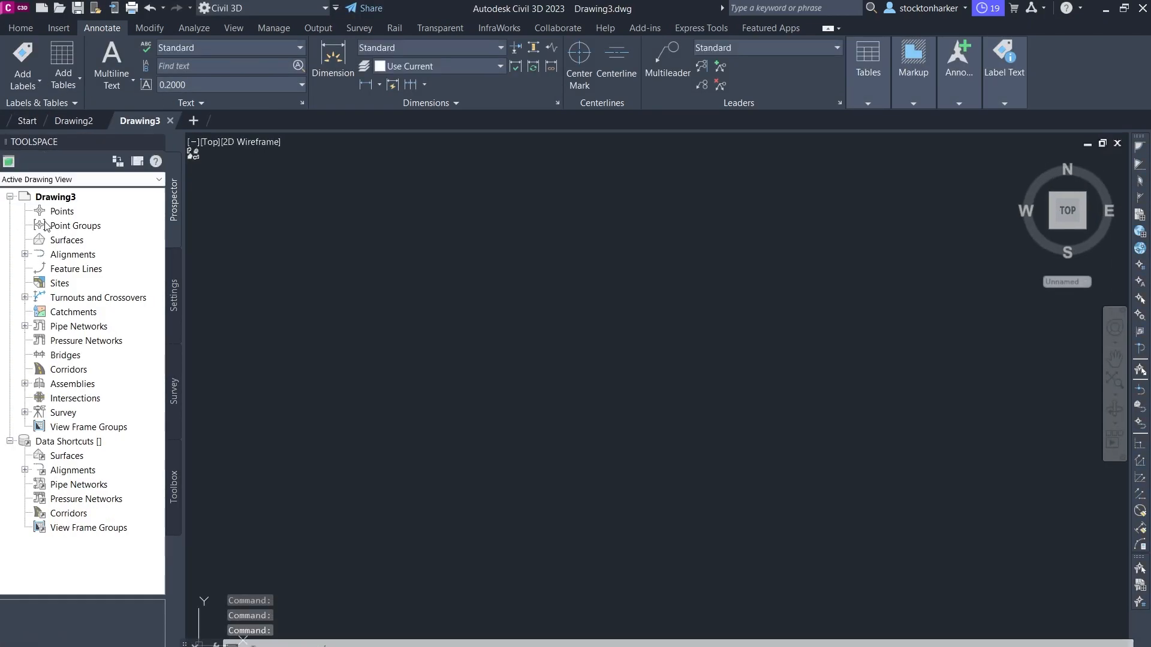
pyautogui.click(45, 227)
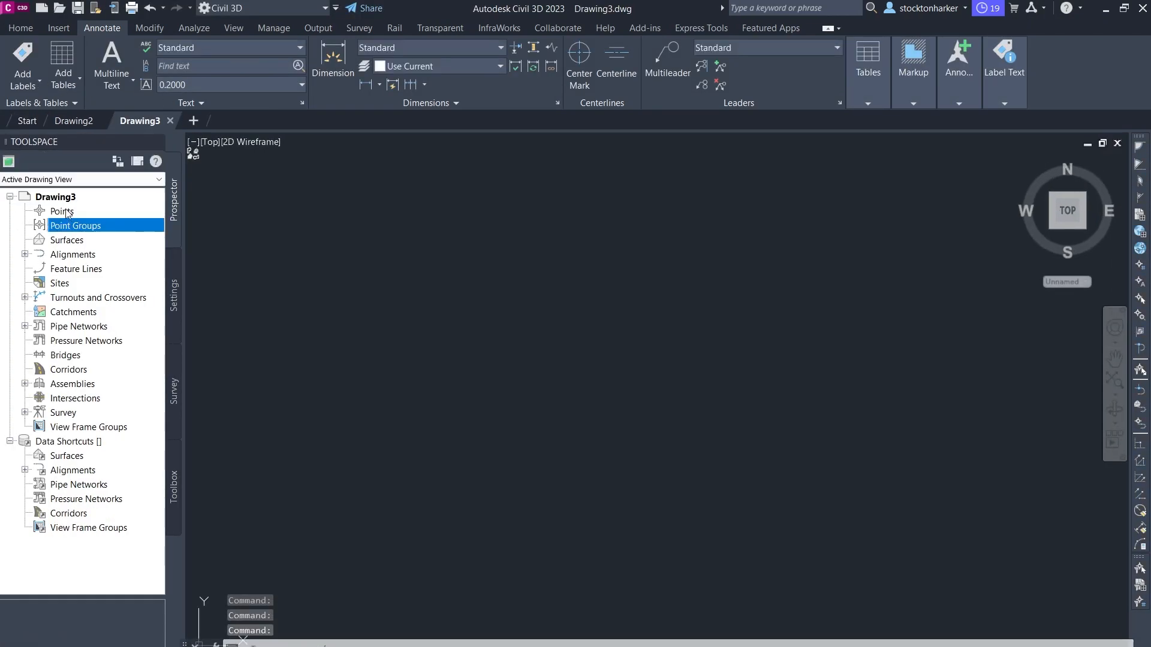
pyautogui.click(172, 121)
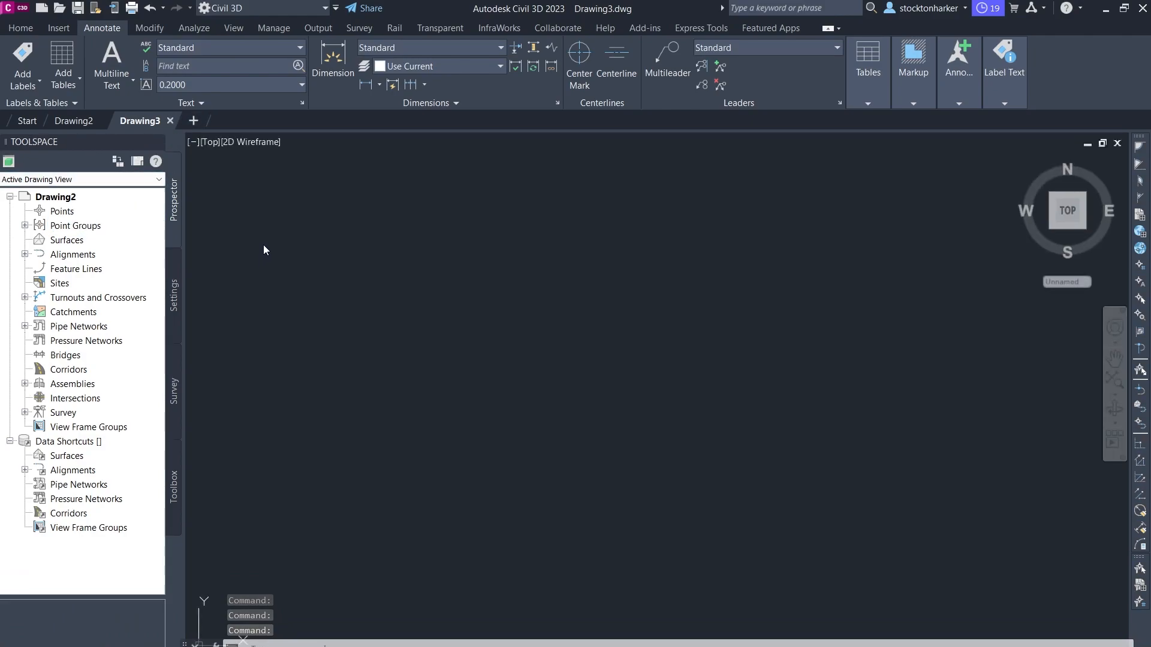
# Step: Review the point group list in Drawing2 once more and collapse it
pyautogui.click(24, 225)
pyautogui.scroll(-4, 95, 358)
pyautogui.scroll(4, 94, 358)
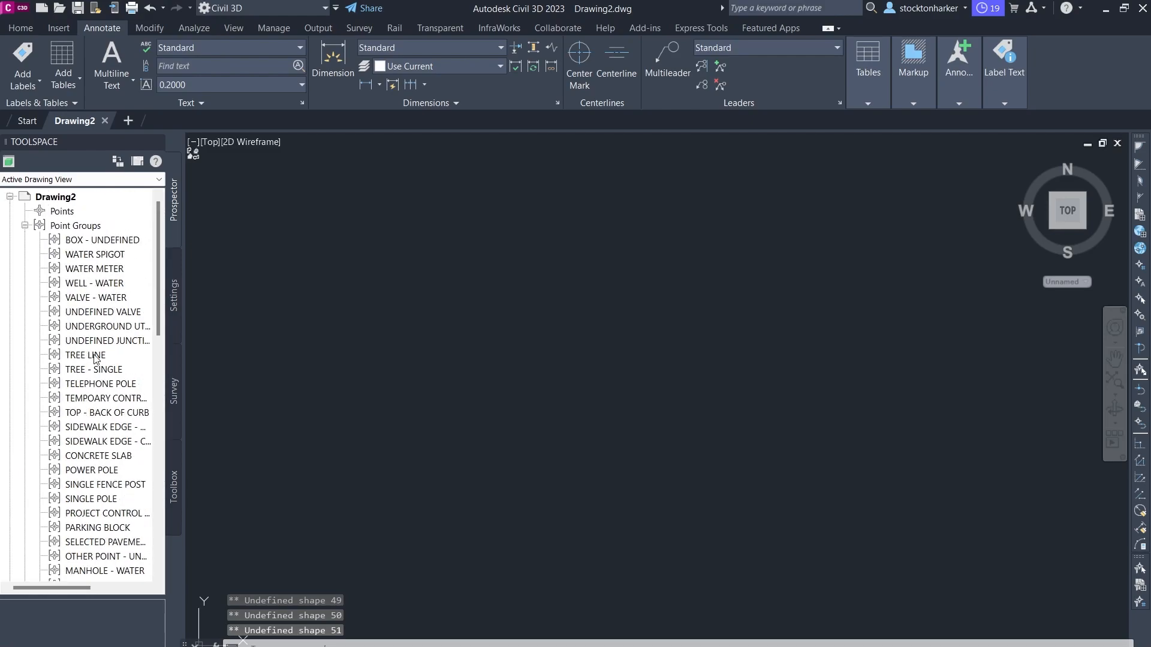
pyautogui.click(24, 225)
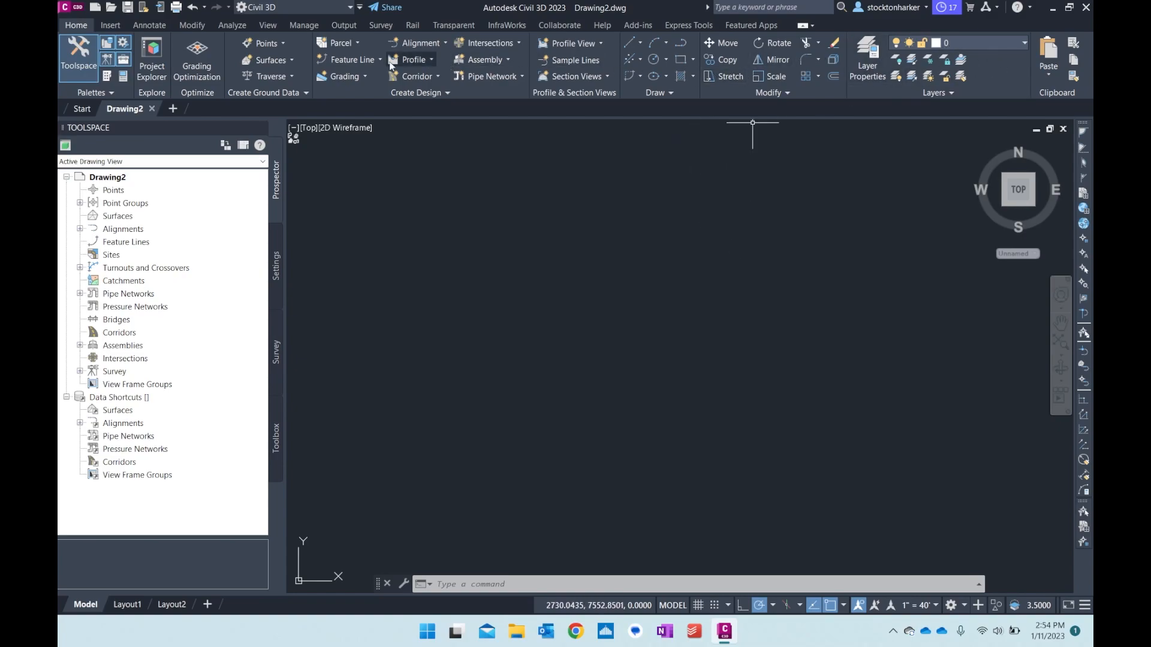
pyautogui.click(120, 26)
pyautogui.click(149, 25)
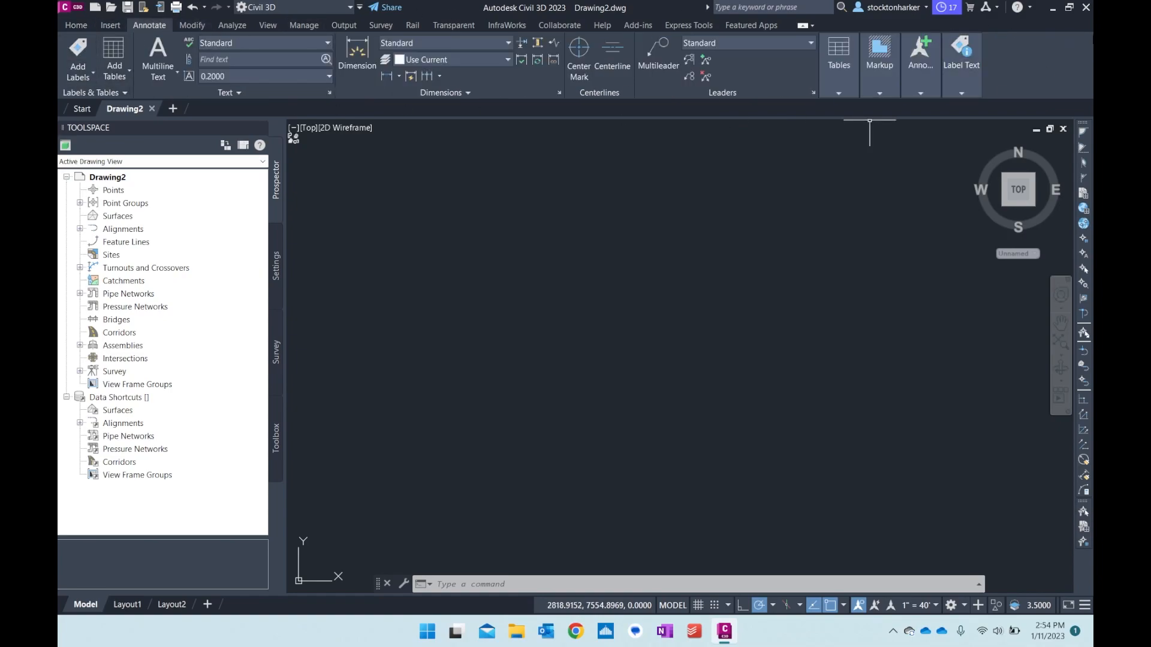
pyautogui.click(192, 25)
pyautogui.click(268, 26)
pyautogui.click(304, 25)
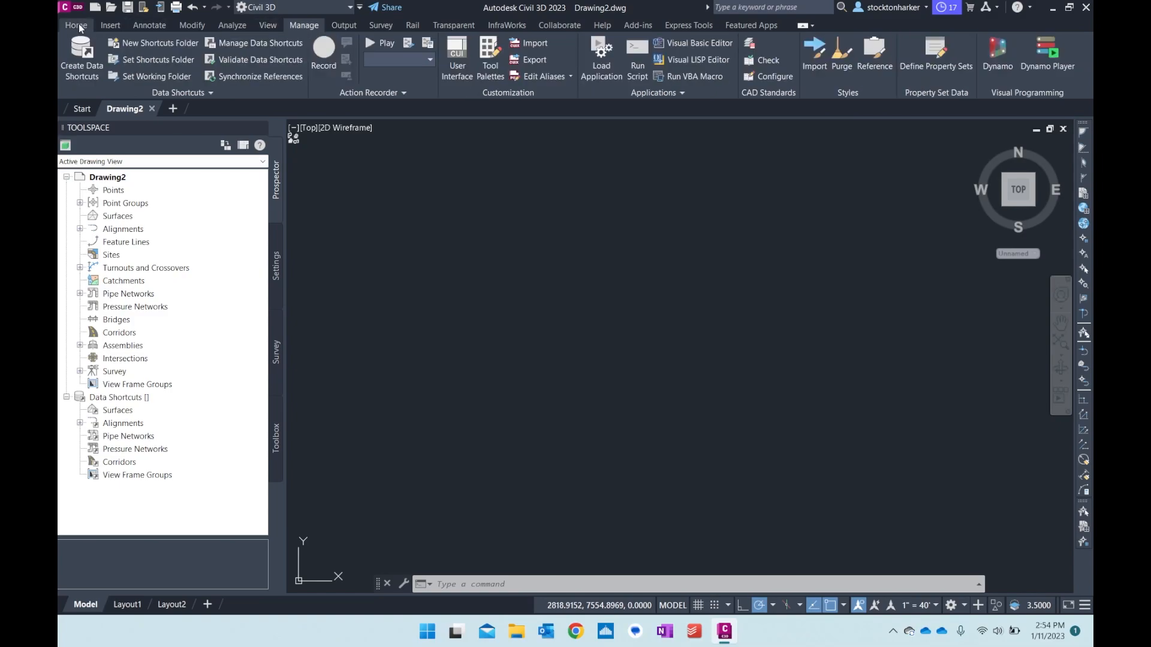
# Step: Look through the Home, Insert, Annotate, Output, Help and Modify tool sets, ending on Modify
pyautogui.click(76, 26)
pyautogui.click(134, 24)
pyautogui.click(106, 26)
pyautogui.click(147, 25)
pyautogui.click(78, 25)
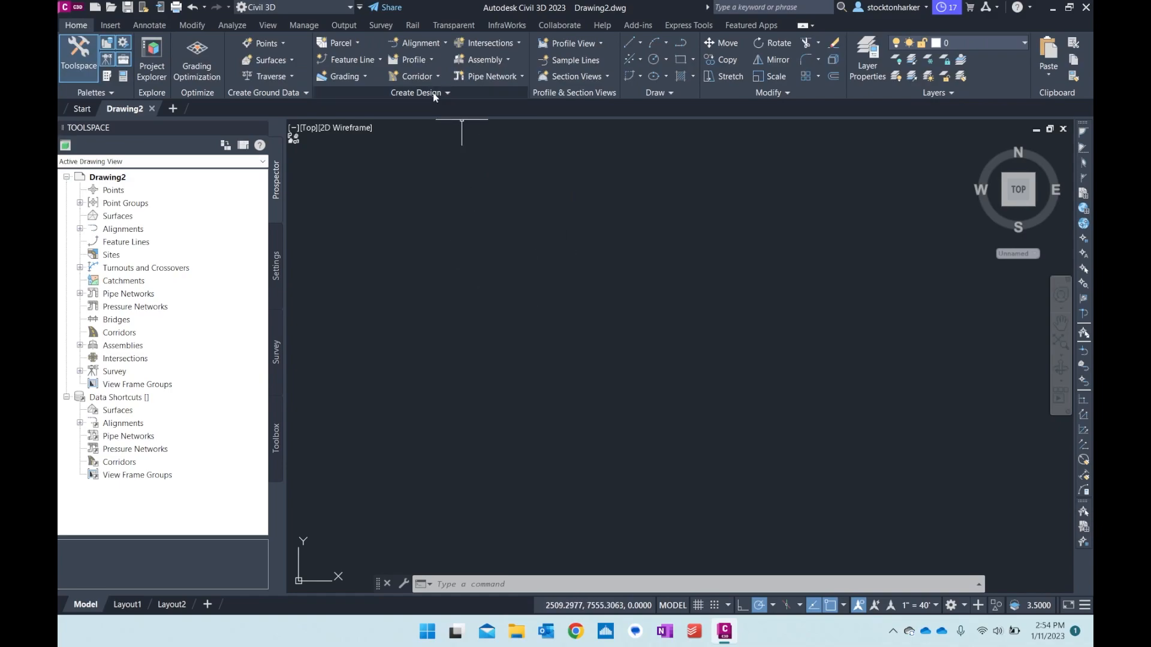
pyautogui.click(352, 27)
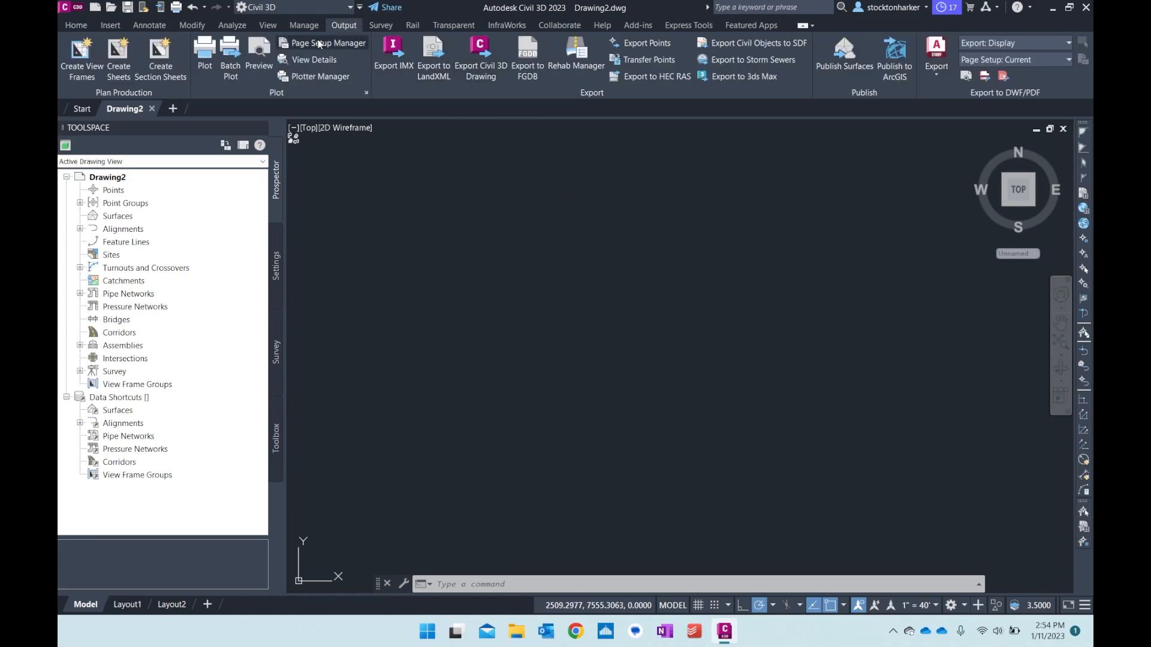
pyautogui.click(599, 26)
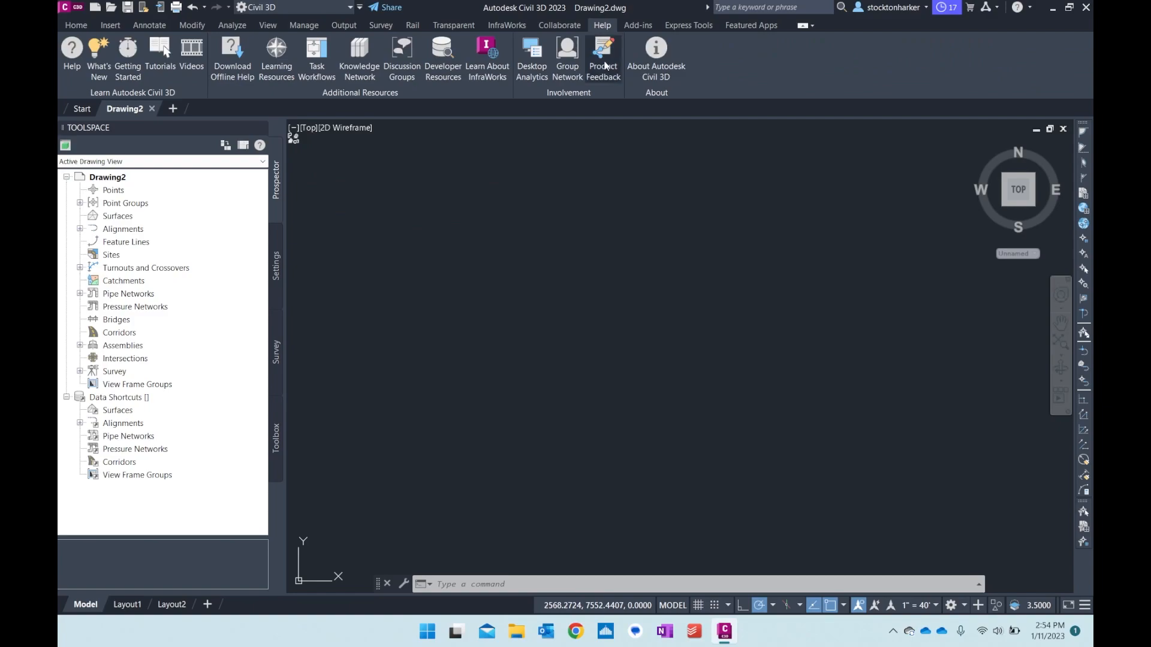
pyautogui.click(76, 25)
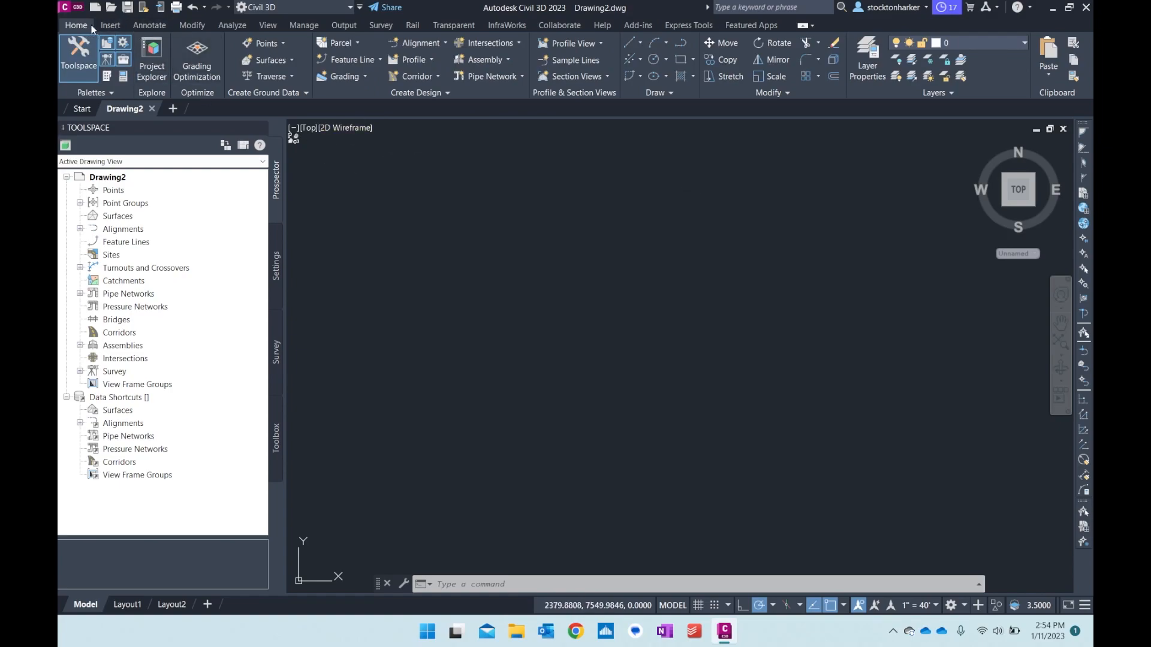
pyautogui.click(107, 25)
pyautogui.click(150, 24)
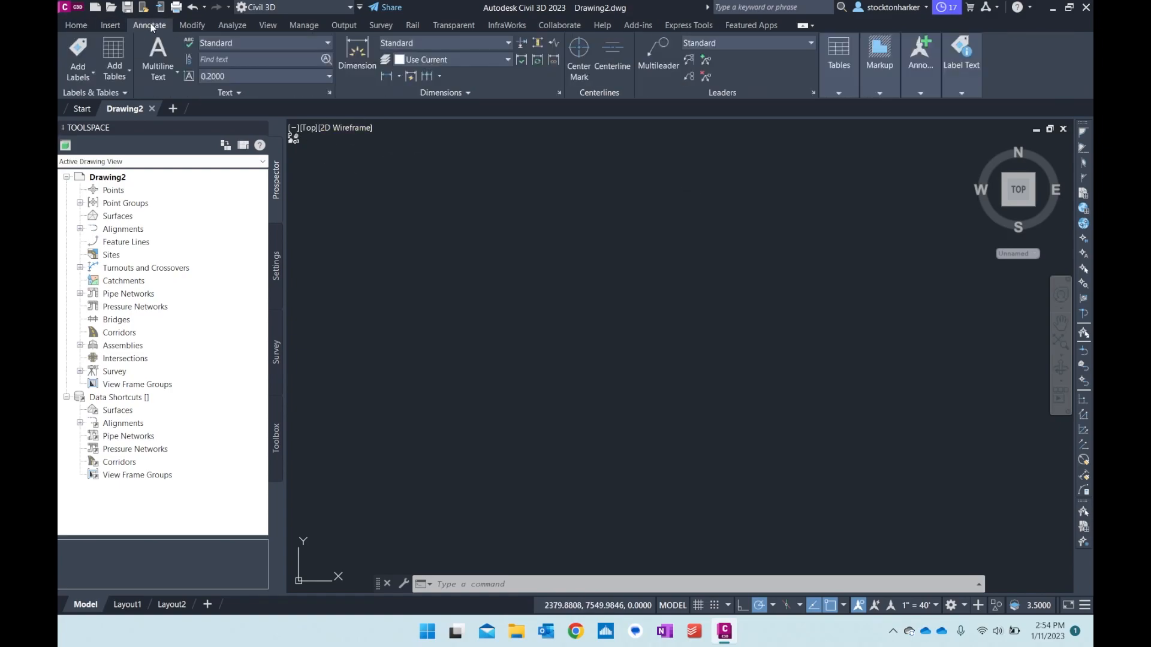
pyautogui.click(191, 26)
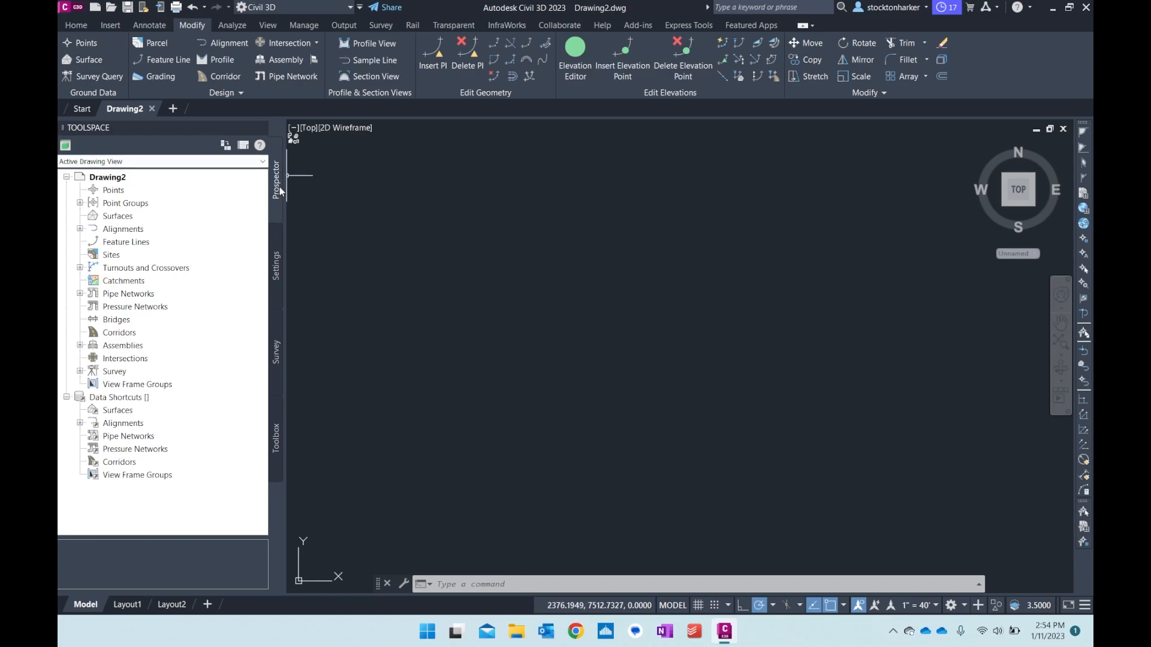
# Step: Look through the Toolspace's Settings, Survey and Toolbox views, and return to Prospector with Surfaces selected under Drawing2
pyautogui.click(279, 246)
pyautogui.click(277, 345)
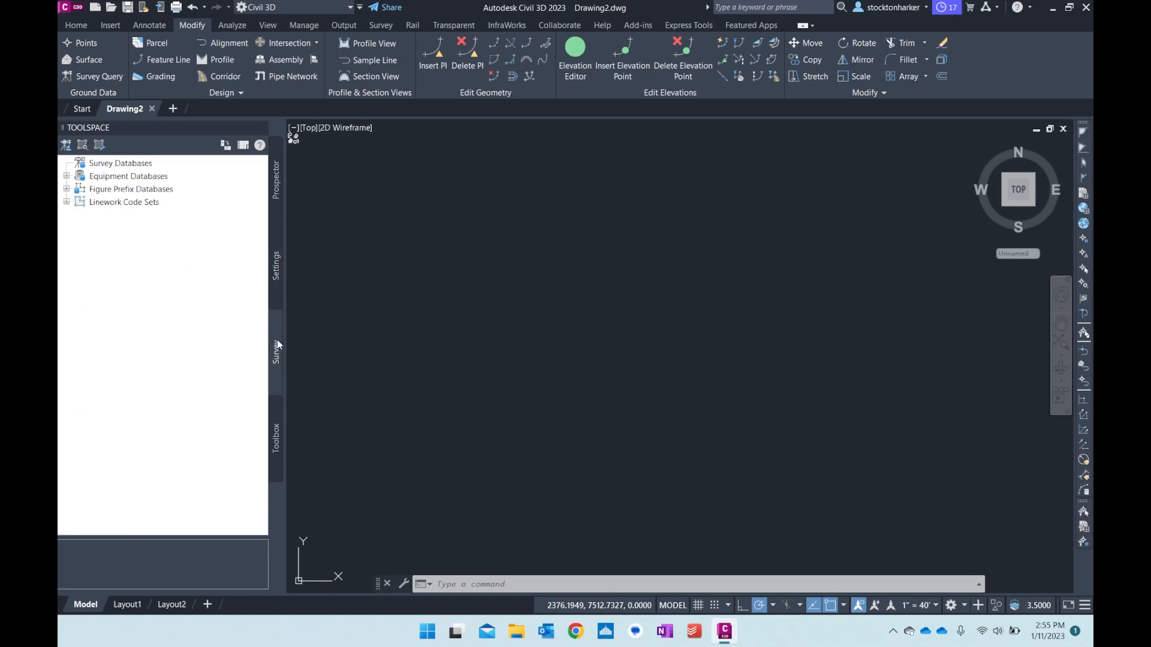
pyautogui.click(281, 425)
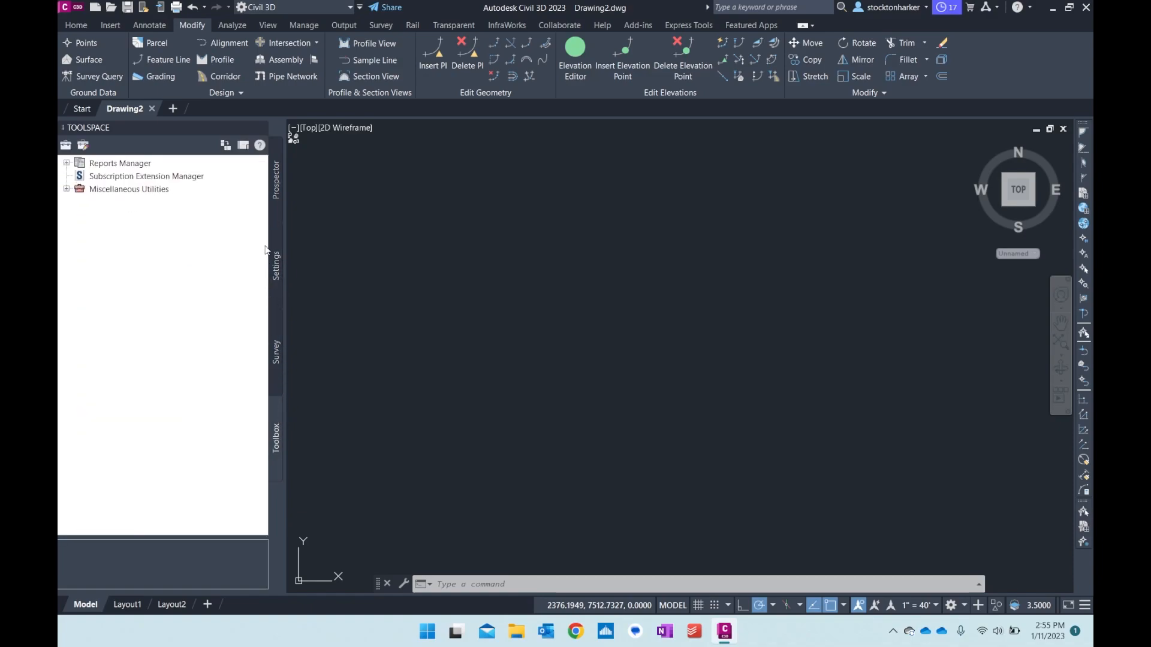
pyautogui.click(278, 202)
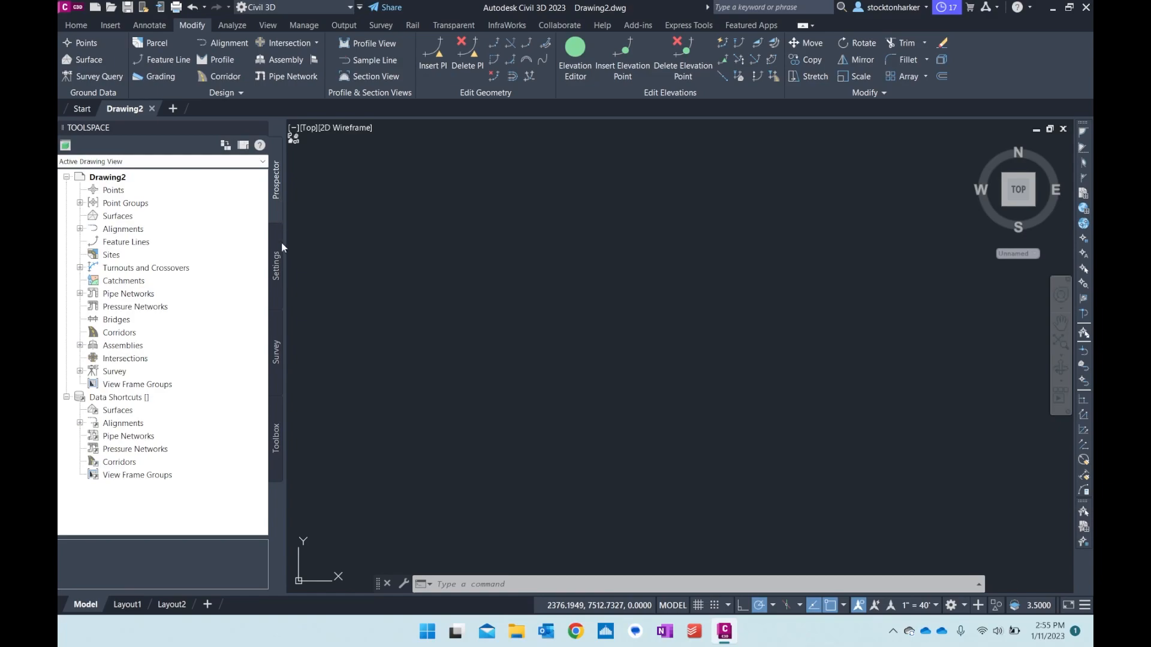
pyautogui.click(282, 243)
pyautogui.click(281, 192)
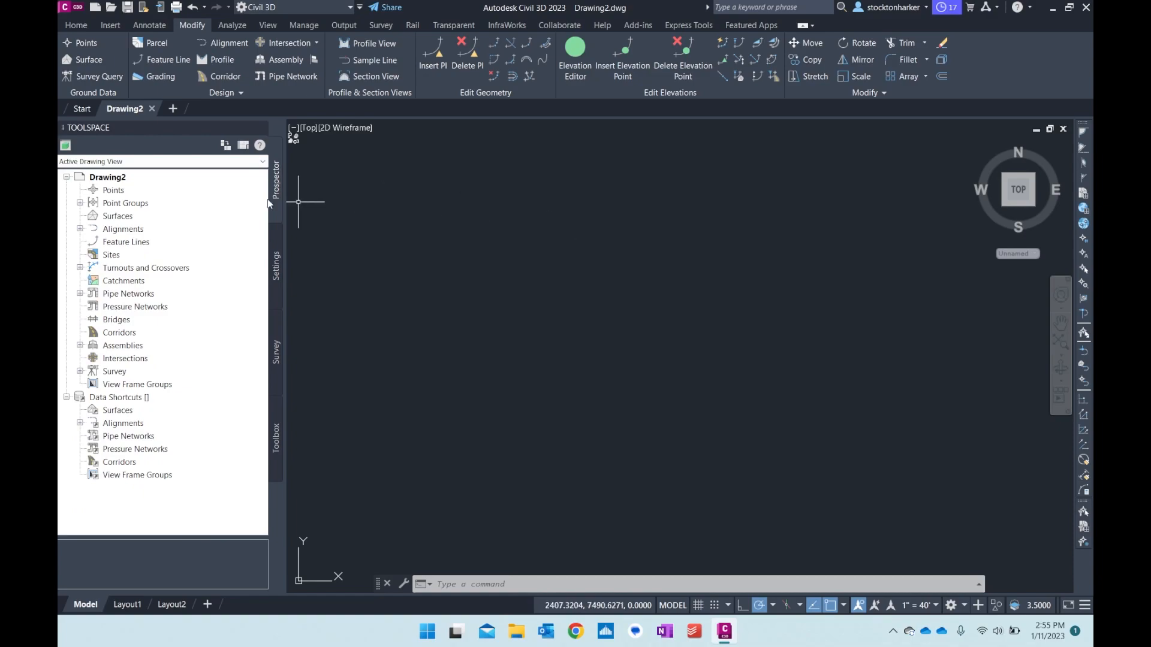
pyautogui.click(80, 203)
pyautogui.click(81, 180)
pyautogui.click(107, 217)
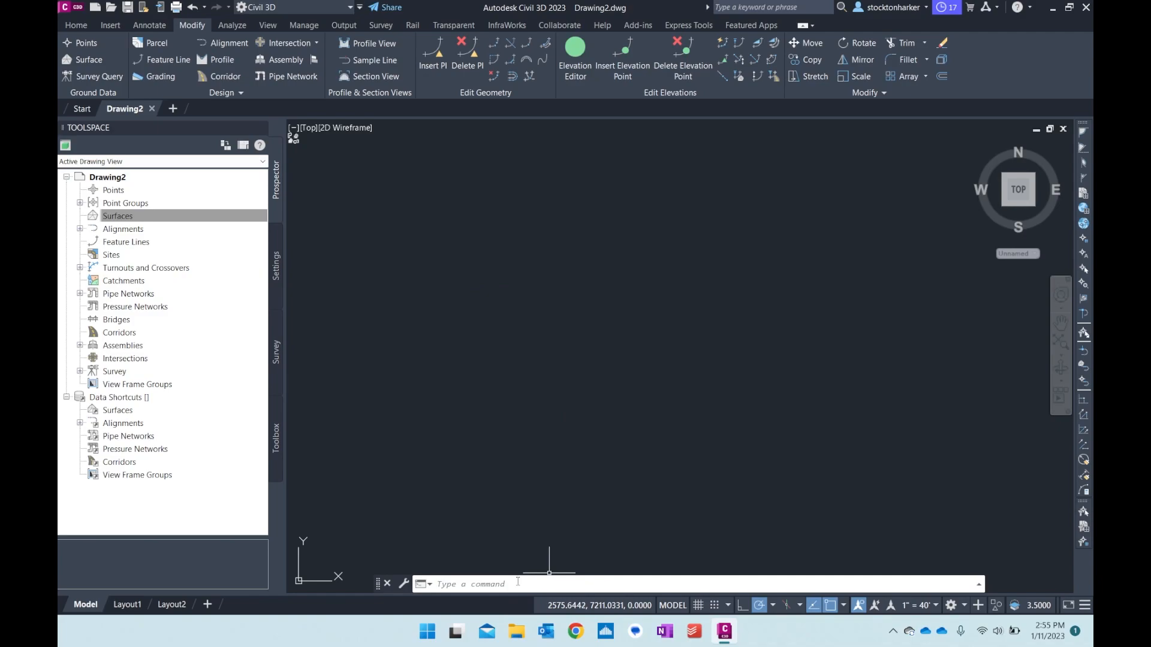
# Step: Zoom in on a rectangular window in the middle of the empty model space with the ZOOM command
pyautogui.click(671, 478)
pyautogui.press('Escape')
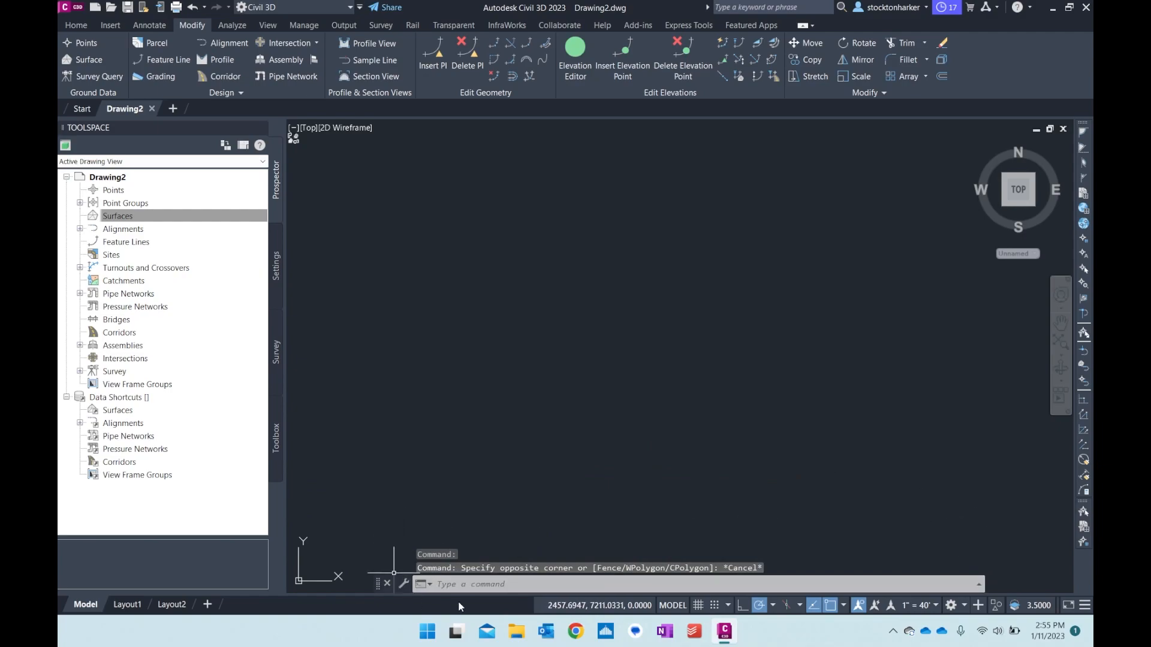
pyautogui.click(510, 583)
pyautogui.press('Escape')
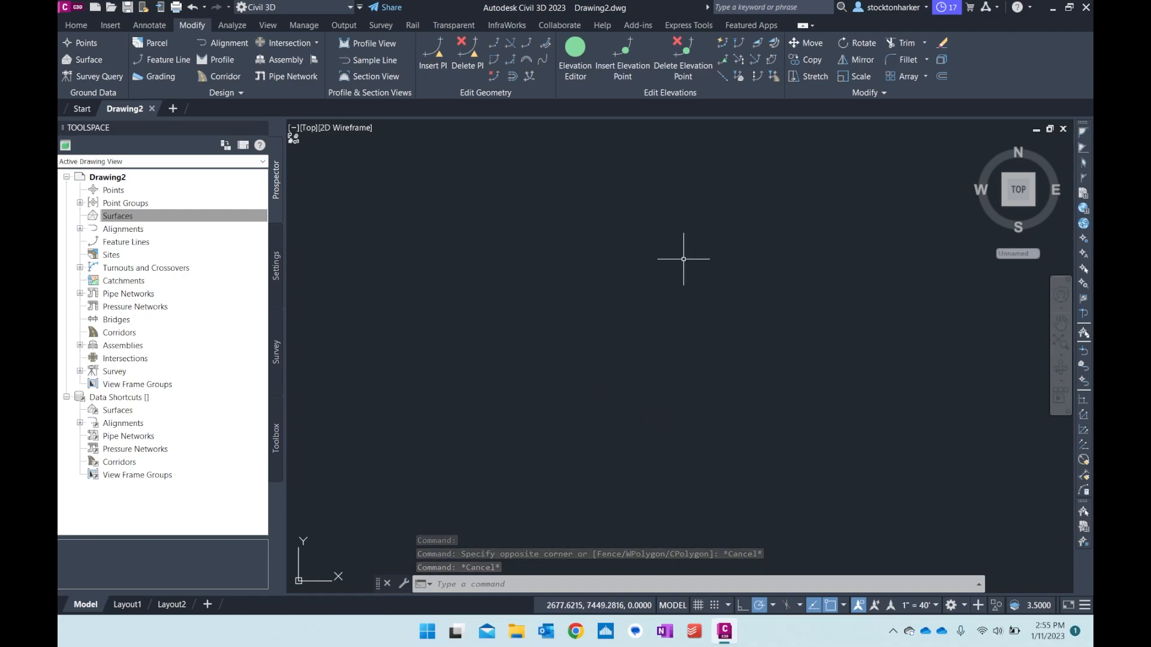
pyautogui.write('ZOOM')
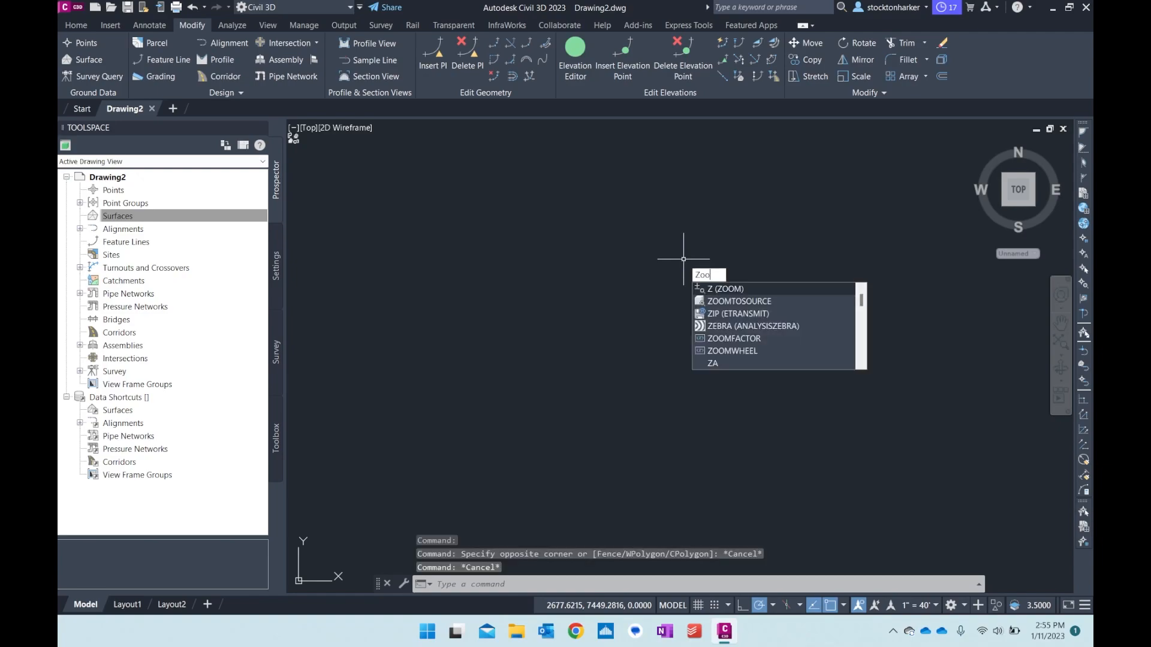
pyautogui.press('Return')
pyautogui.click(548, 269)
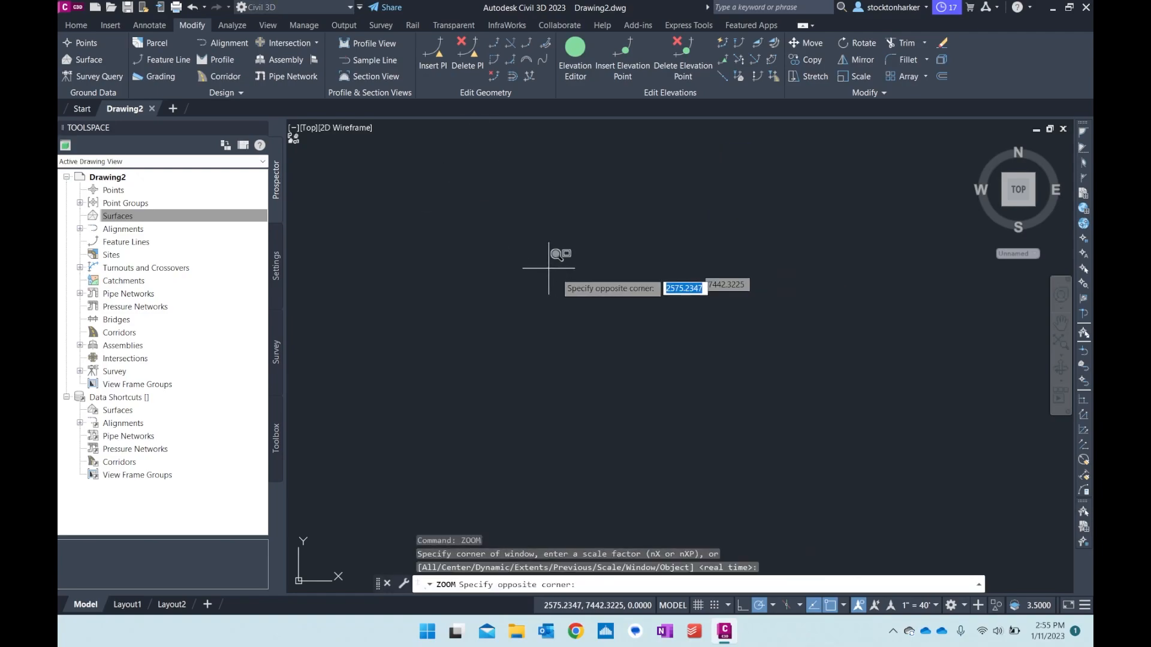
pyautogui.click(825, 400)
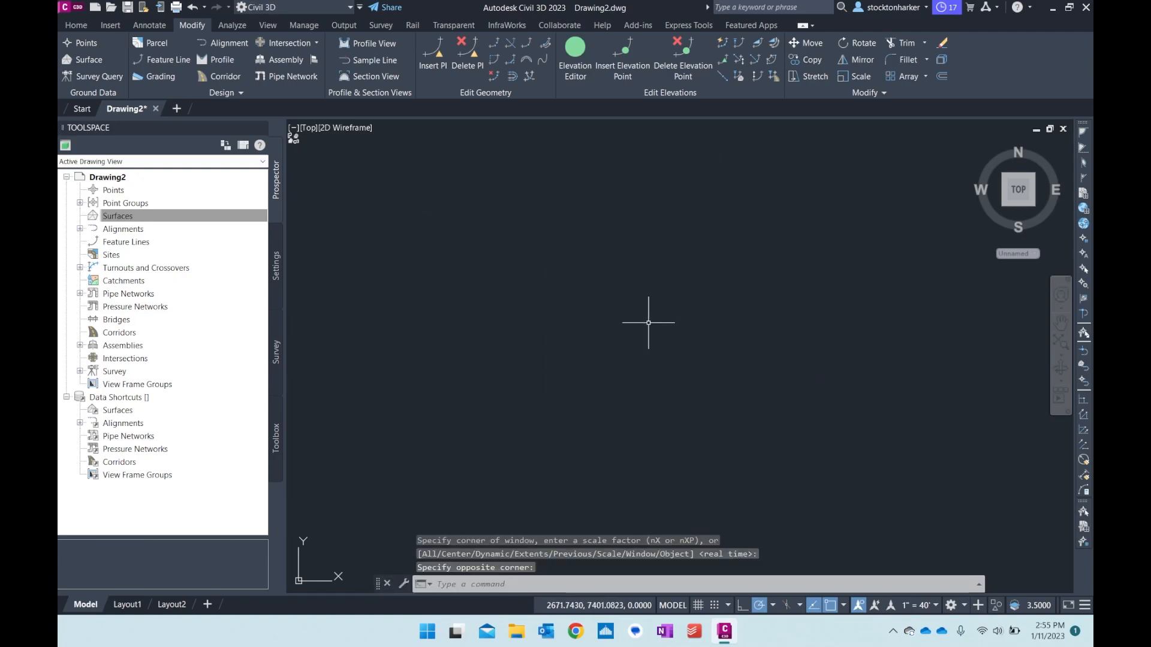
# Step: Look up the ZOOM command in Help, read down to its Object and Real Time options, and close the article
pyautogui.click(474, 577)
pyautogui.write('zoom')
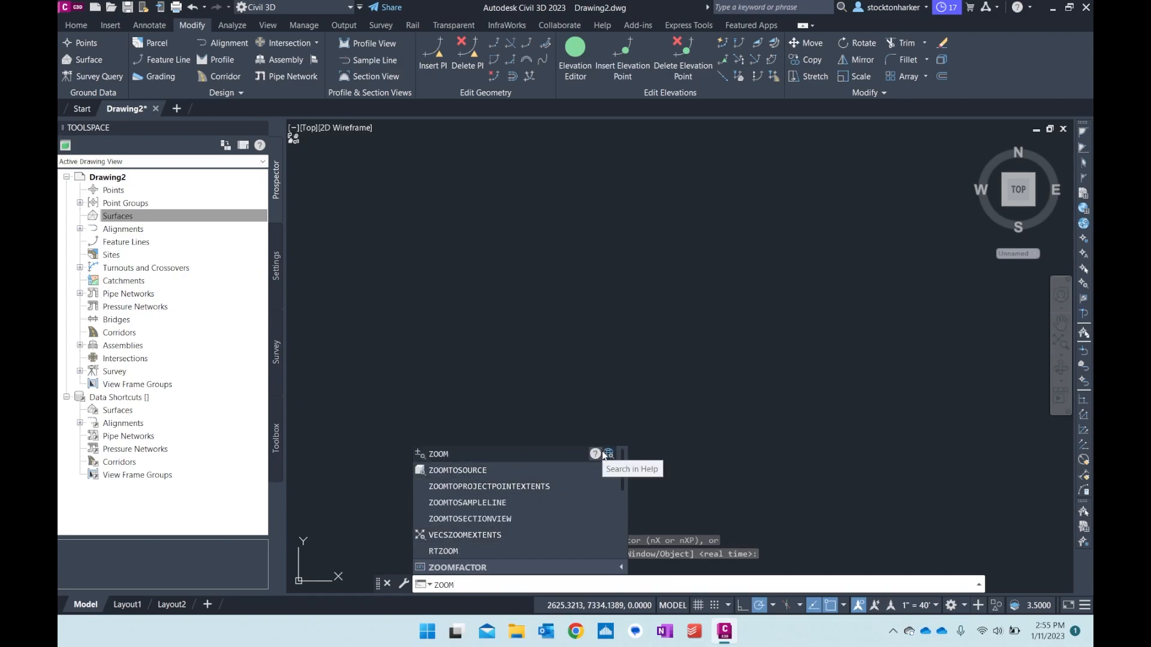
pyautogui.click(603, 455)
pyautogui.scroll(-15, 625, 388)
pyautogui.scroll(-10, 625, 388)
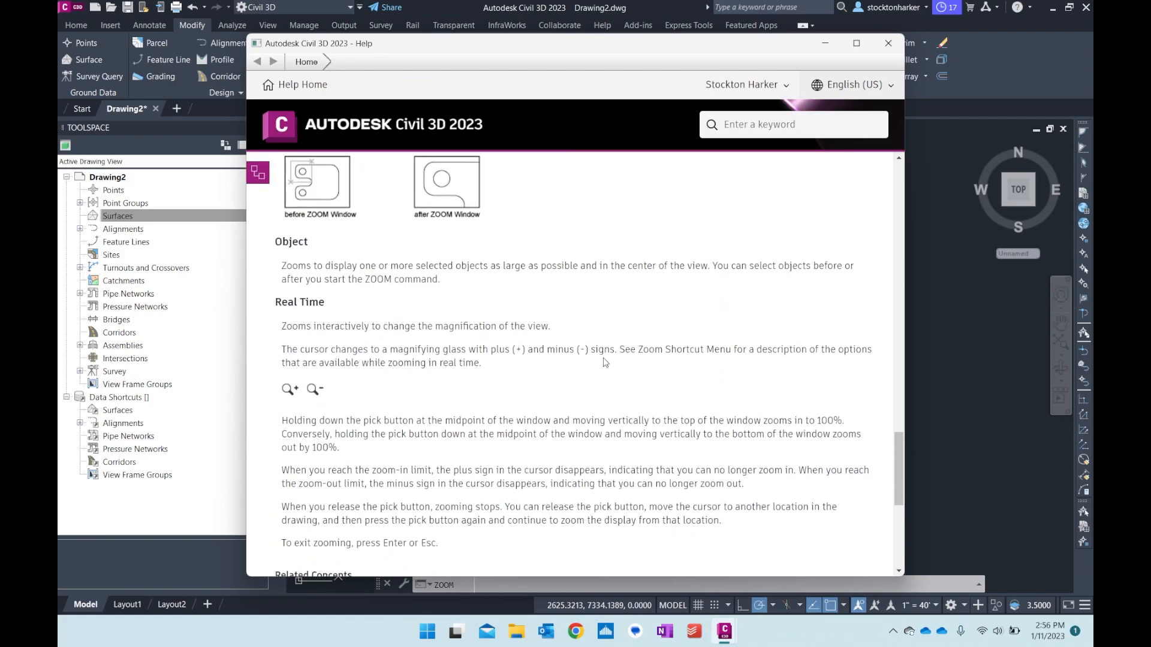
pyautogui.click(888, 43)
pyautogui.press('Escape')
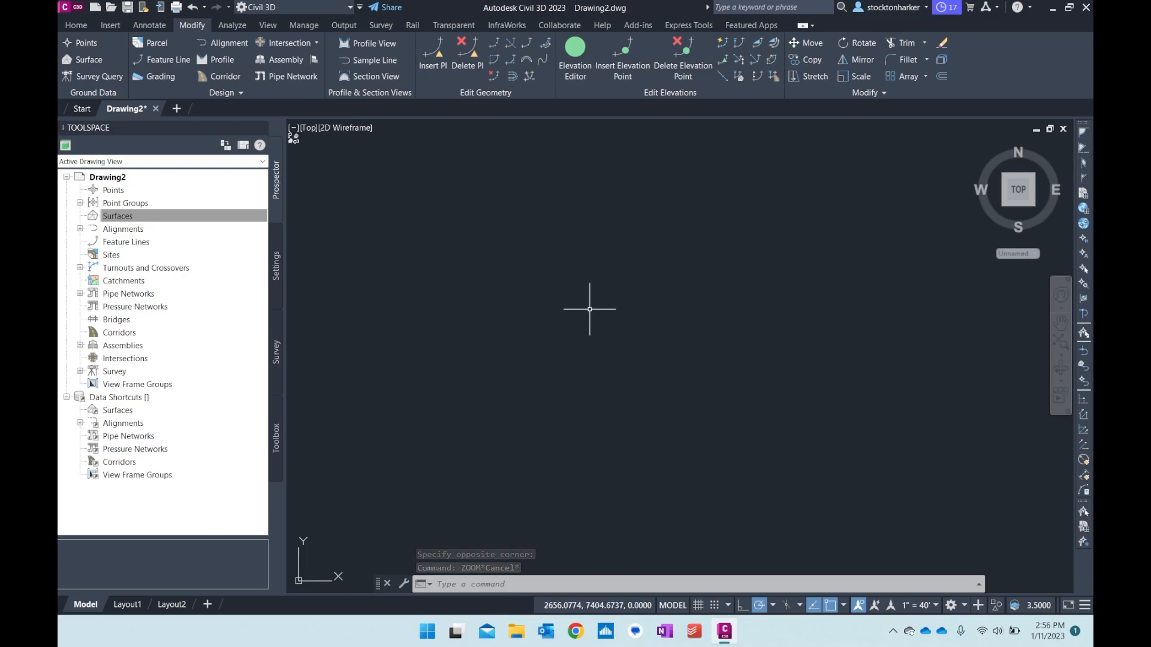
# Step: Start the ZOOM command to examine its prompt options, and leave it without zooming
pyautogui.write('zoom')
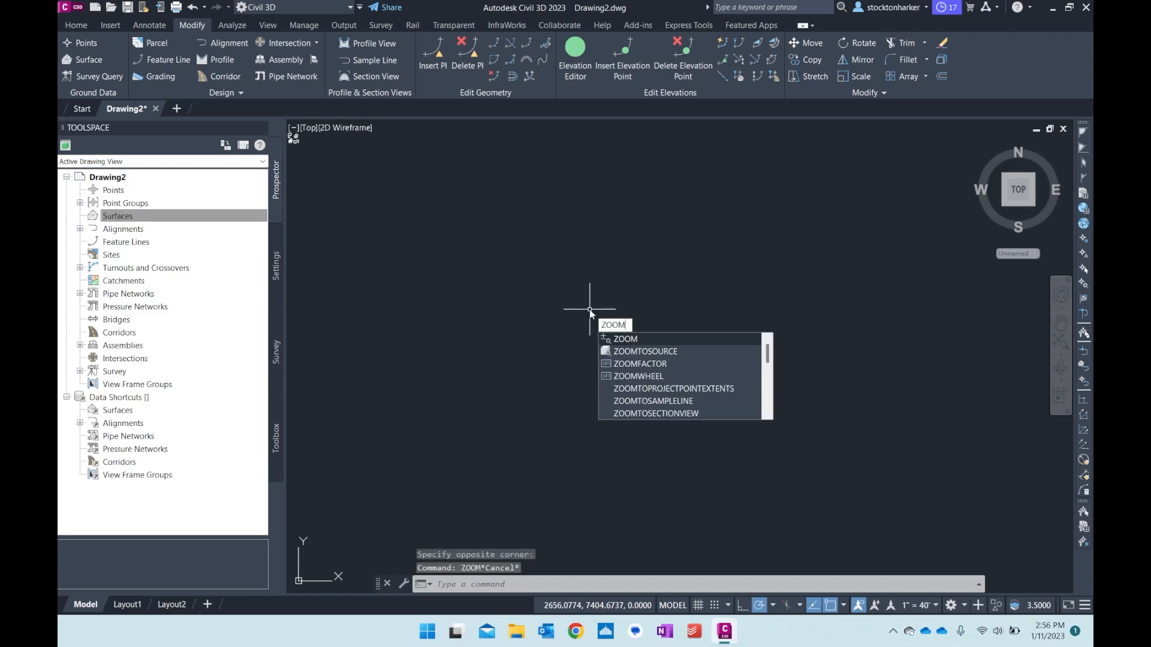
pyautogui.press('Return')
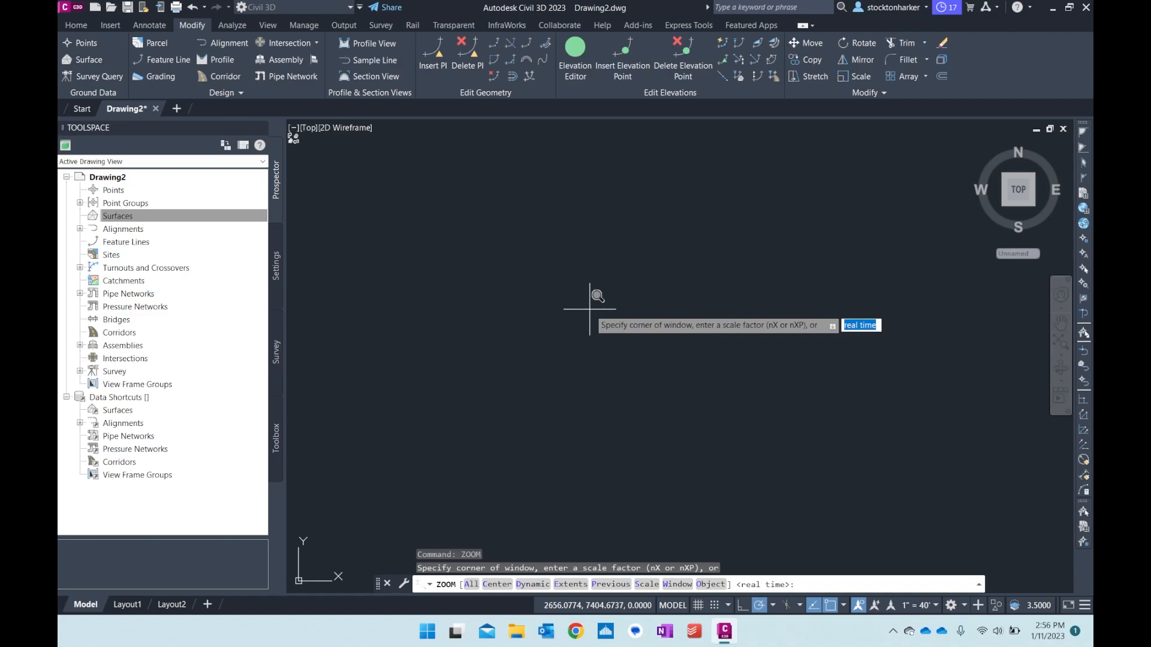
pyautogui.press('Escape')
pyautogui.press('Escape')
pyautogui.press('Escape')
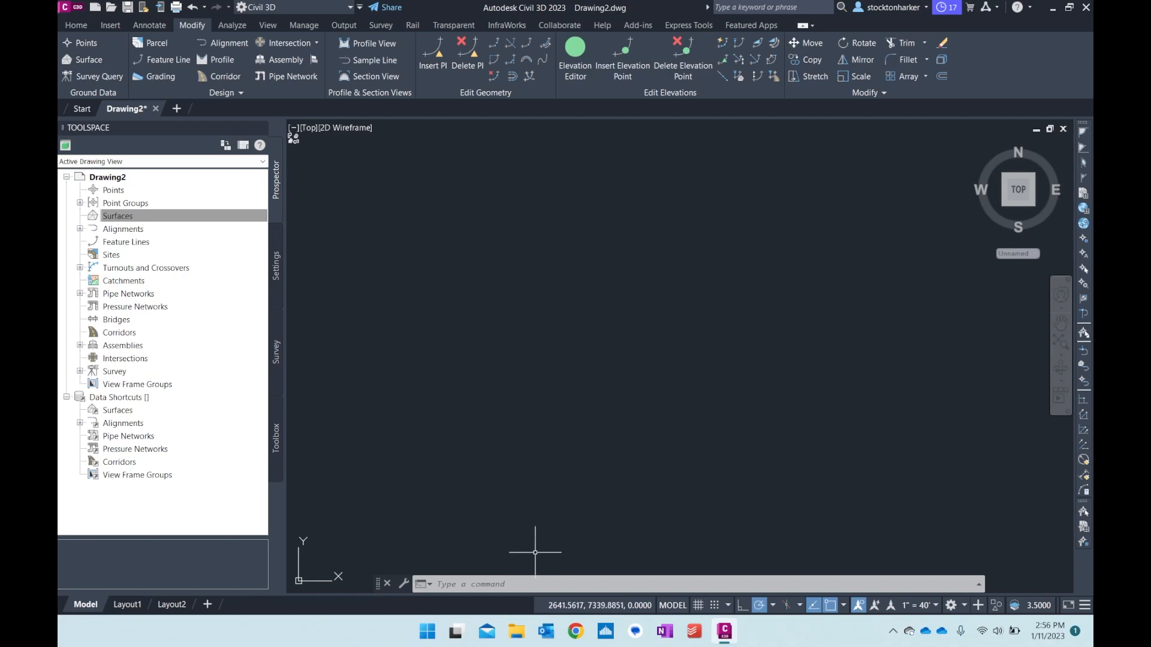
# Step: Look over the list of object snap modes without changing any of them
pyautogui.click(844, 606)
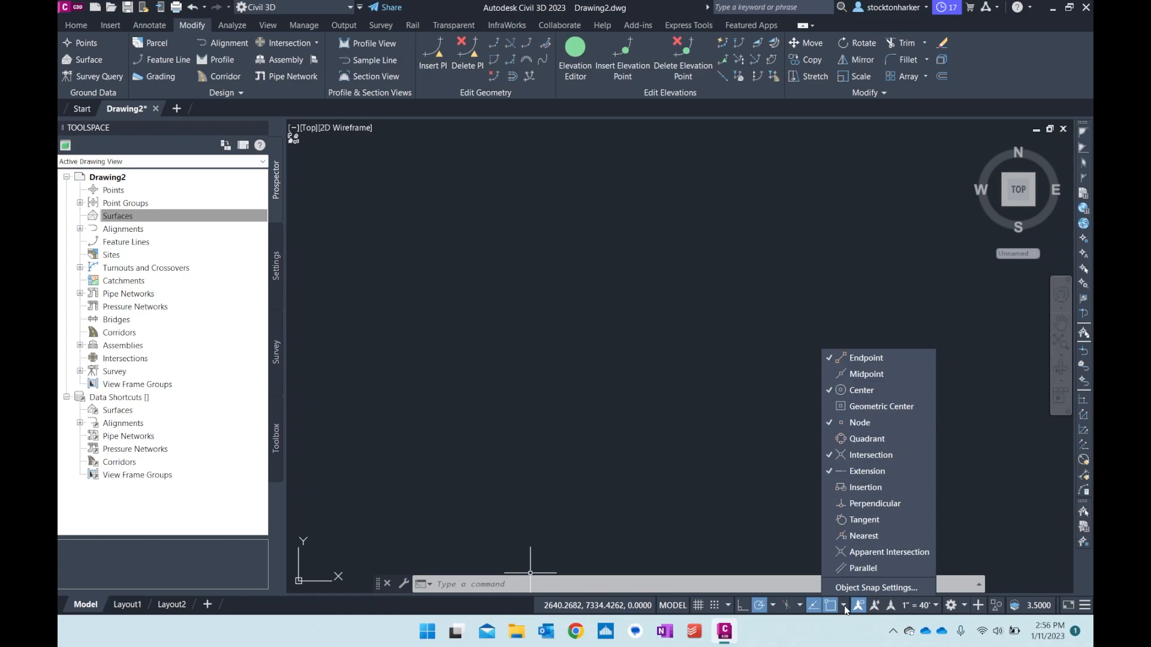
pyautogui.click(844, 606)
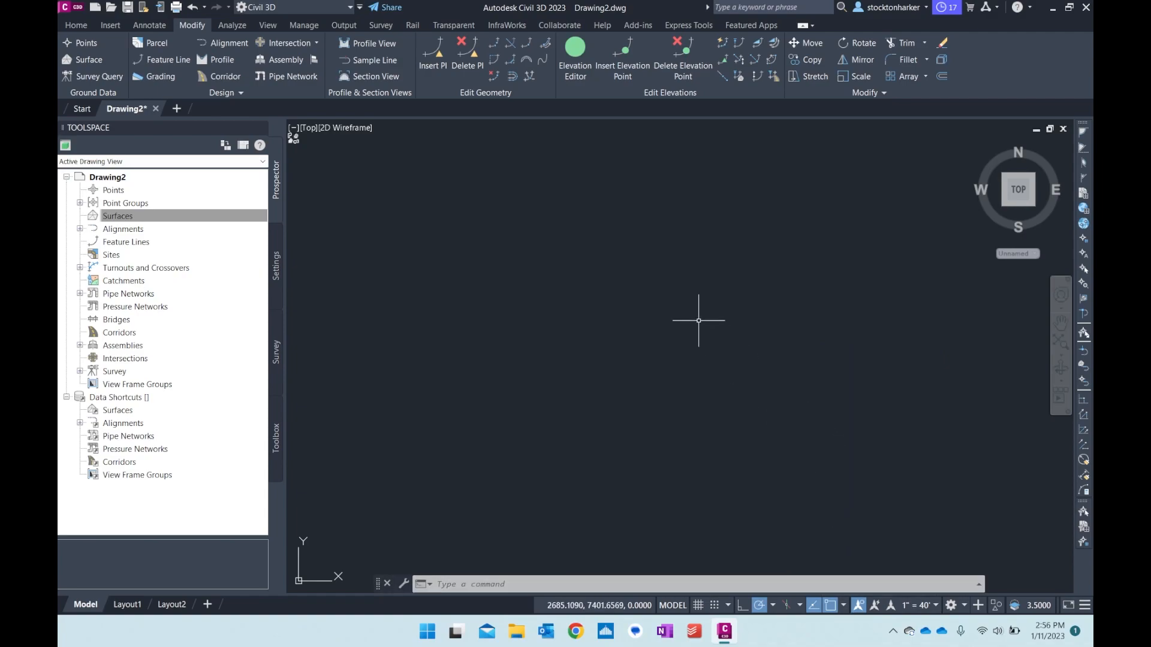
pyautogui.click(682, 307)
pyautogui.write('lin')
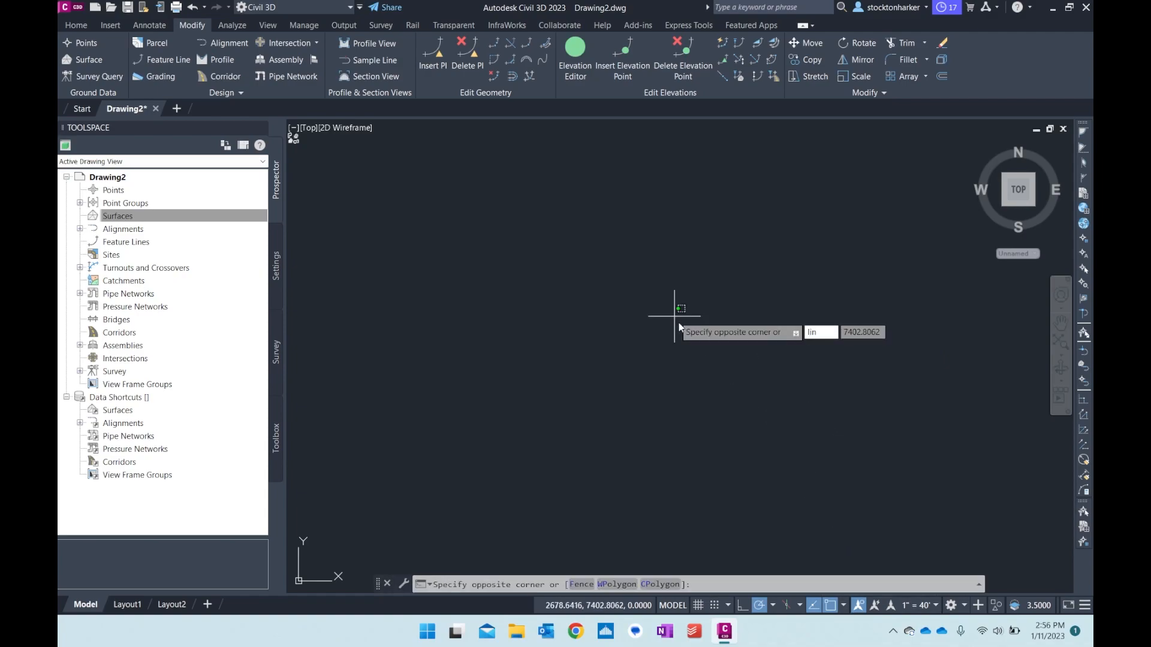
pyautogui.press('Escape')
pyautogui.press('Escape')
pyautogui.press('Escape')
# Step: Draw a single horizontal line across the middle of the model space with the LINE command
pyautogui.write('li')
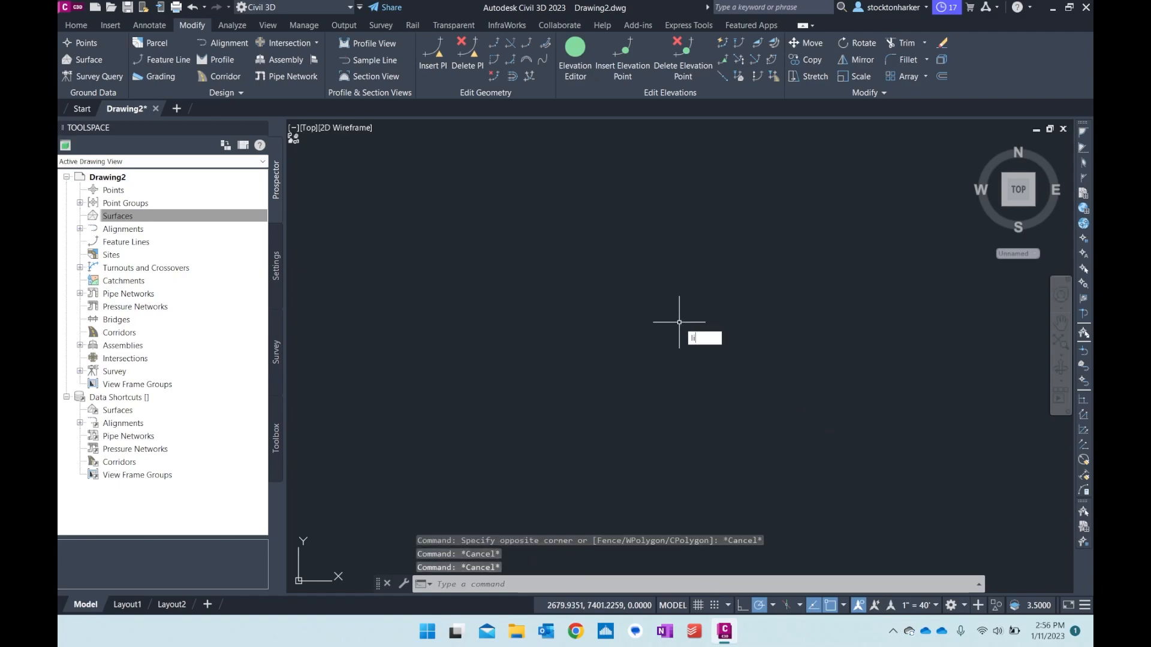
pyautogui.write('ne')
pyautogui.press('Return')
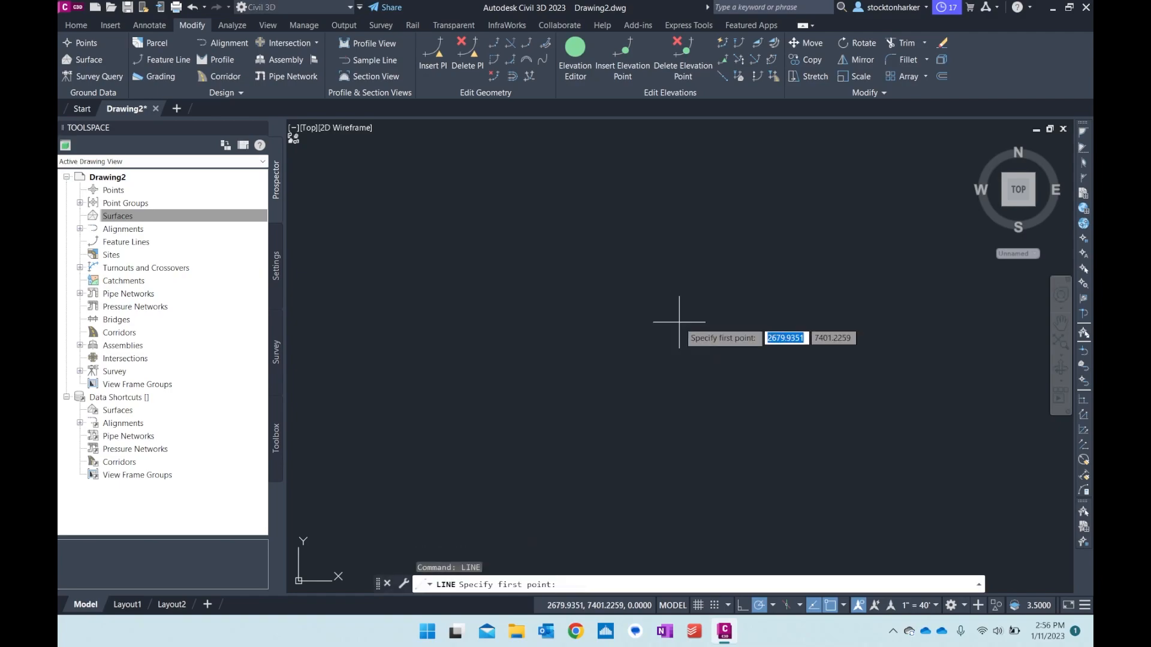
pyautogui.click(483, 328)
pyautogui.click(703, 328)
pyautogui.press('Escape')
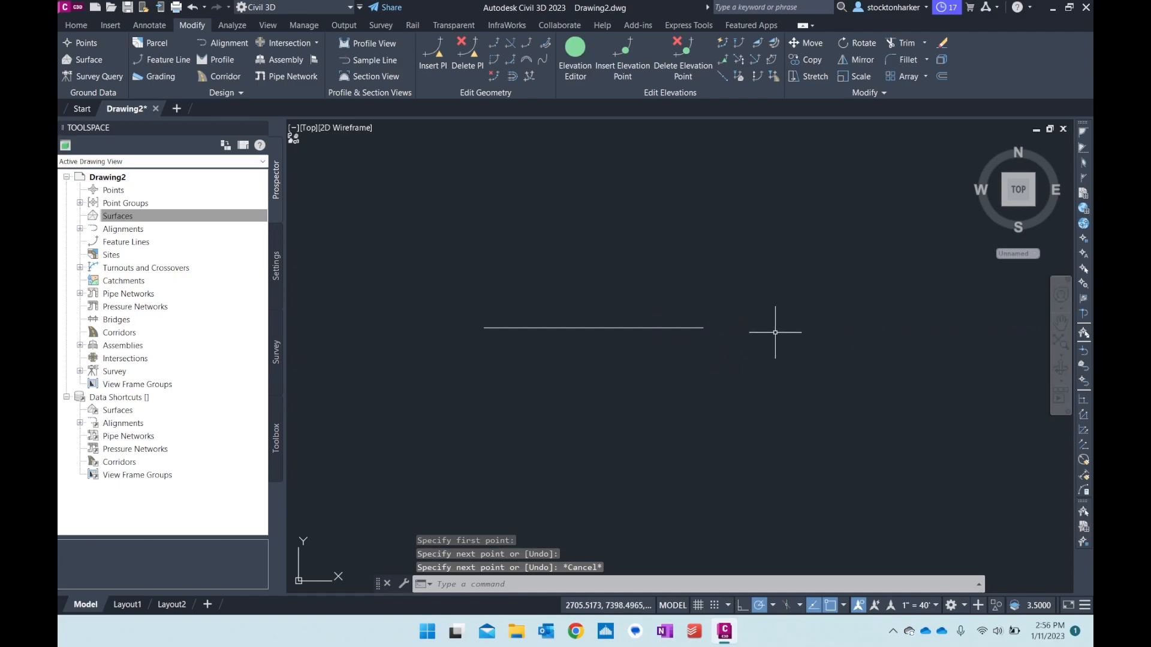
# Step: Draw a separate vertical line just beyond the right end of the horizontal line, extending upward from about the same level
pyautogui.press('Return')
pyautogui.click(768, 332)
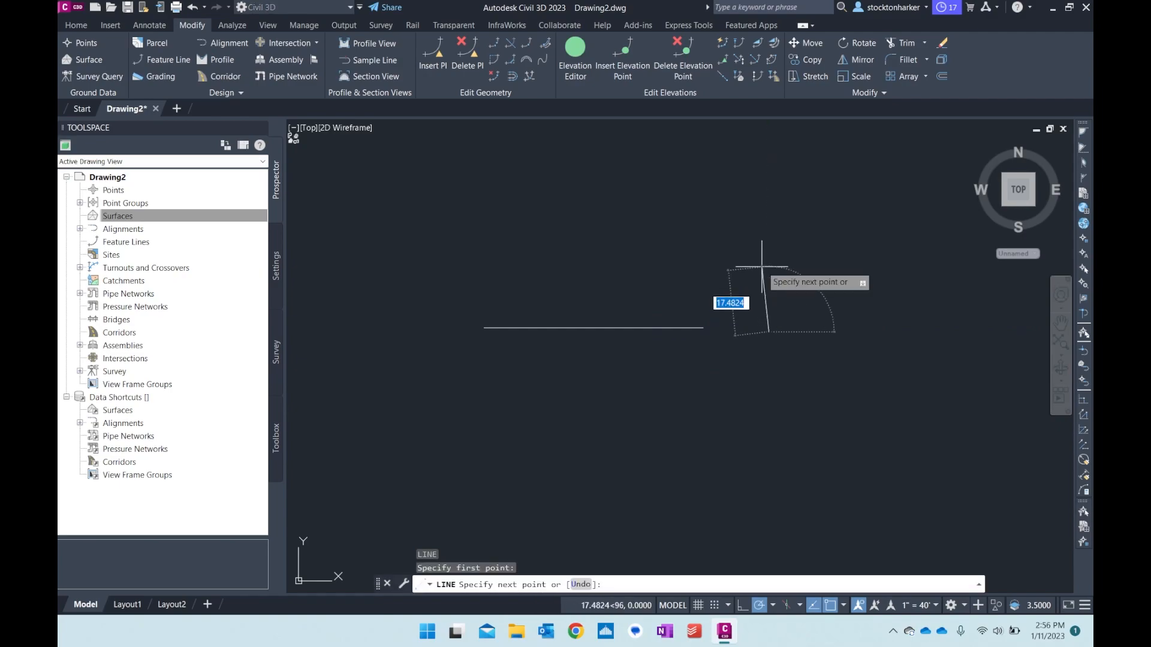
pyautogui.click(768, 237)
pyautogui.press('Escape')
pyautogui.press('Escape')
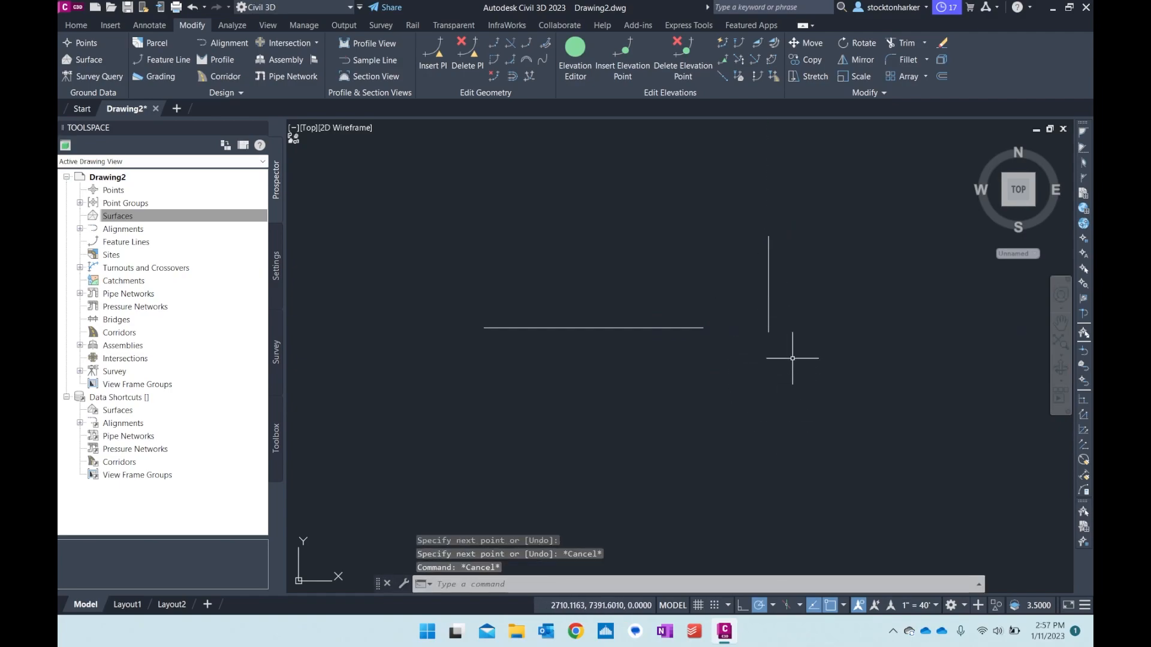
# Step: Start the LINE command near the vertical line's lower end and switch object snap off and back on
pyautogui.write('li')
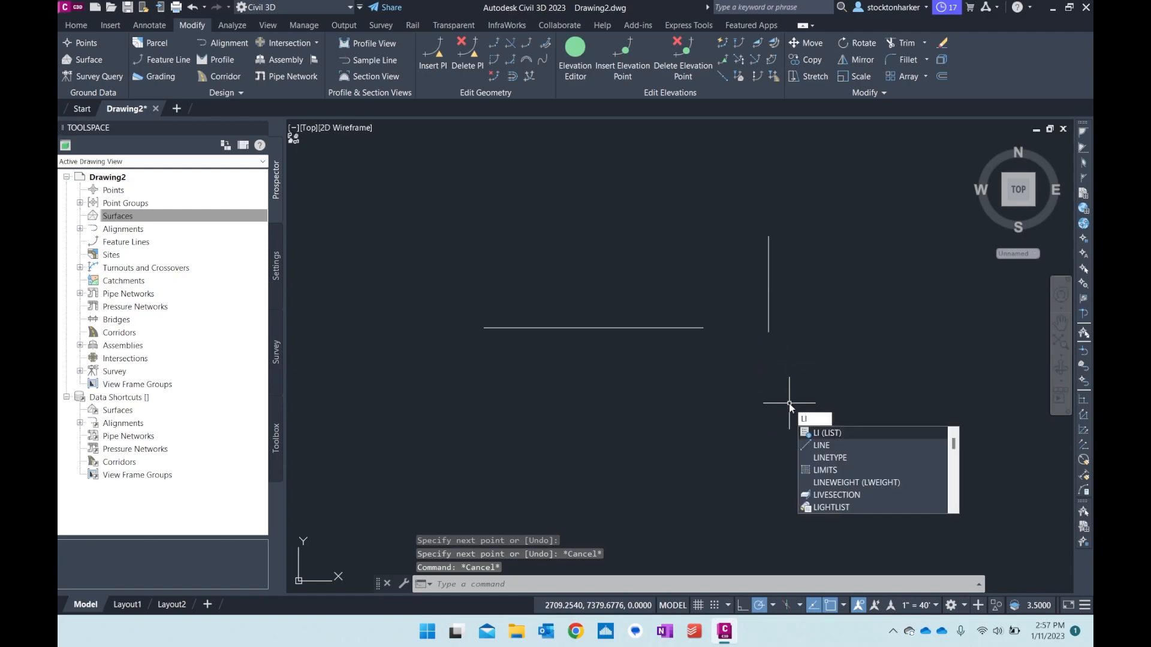
pyautogui.write('n')
pyautogui.press('Return')
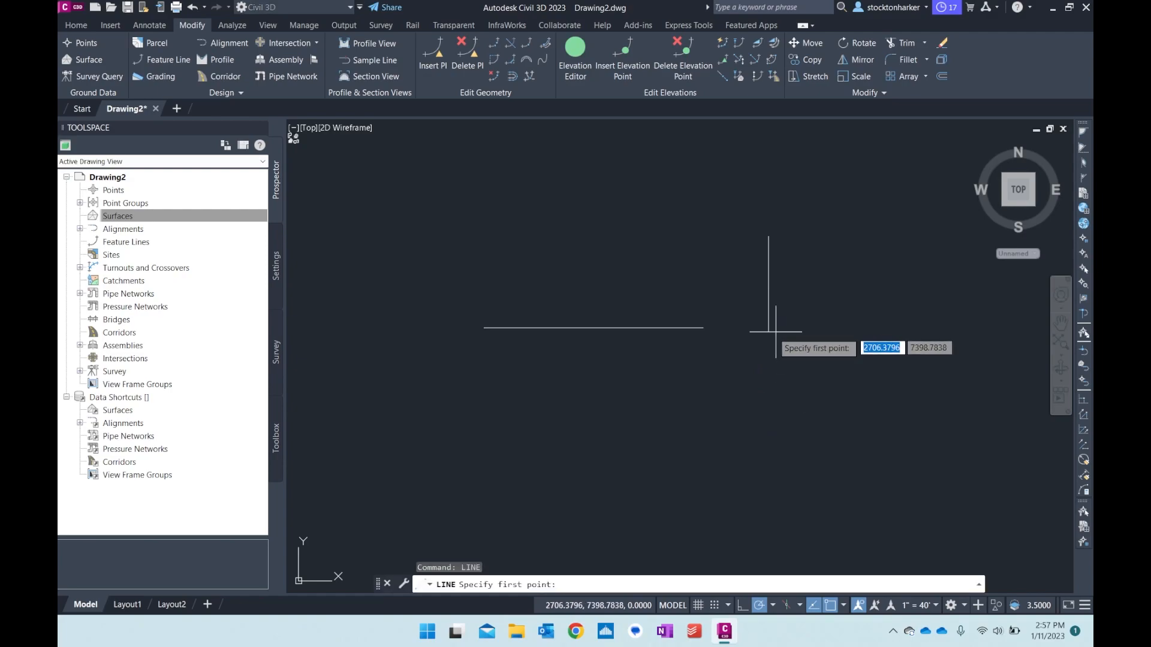
pyautogui.scroll(5, 776, 332)
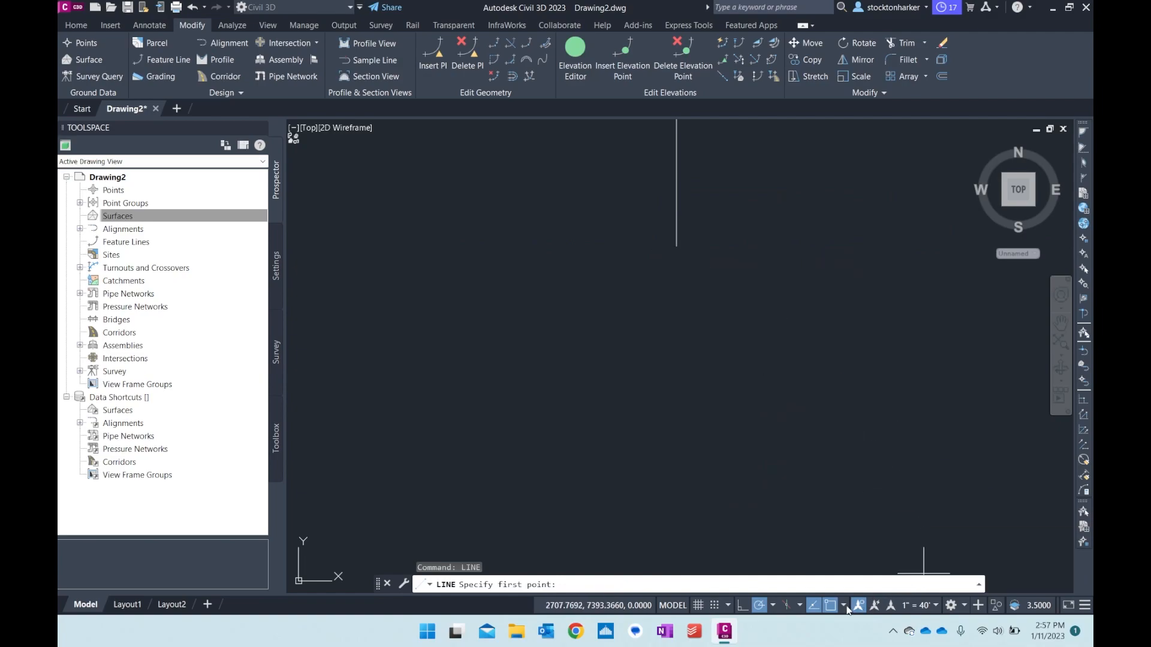
pyautogui.click(830, 605)
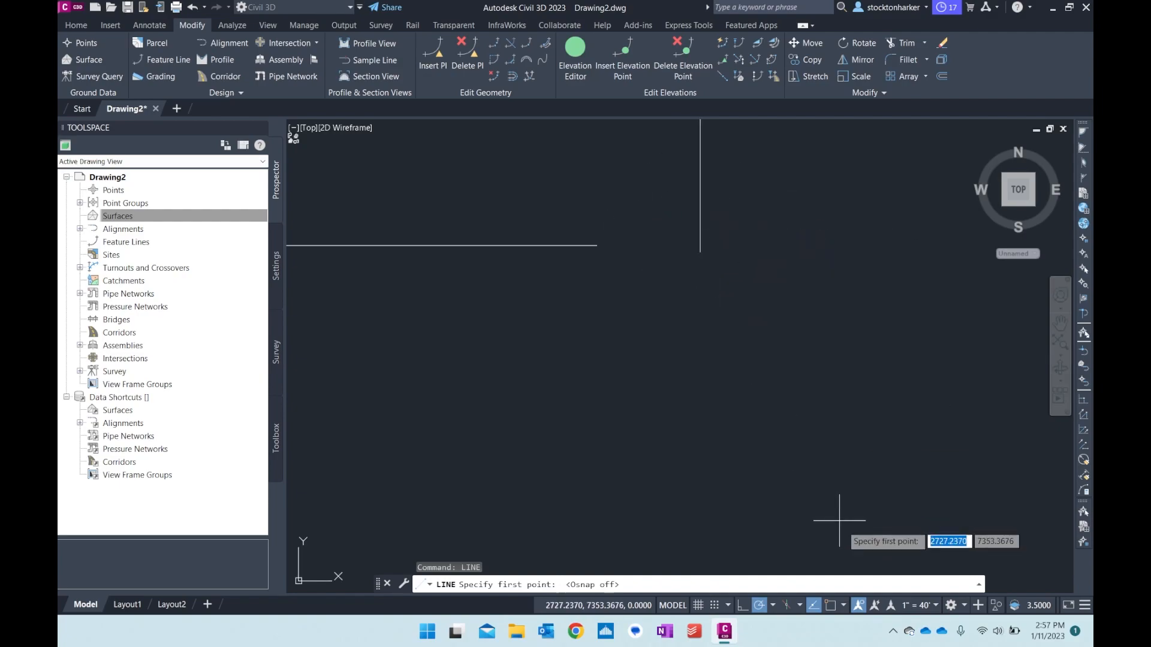
pyautogui.click(844, 606)
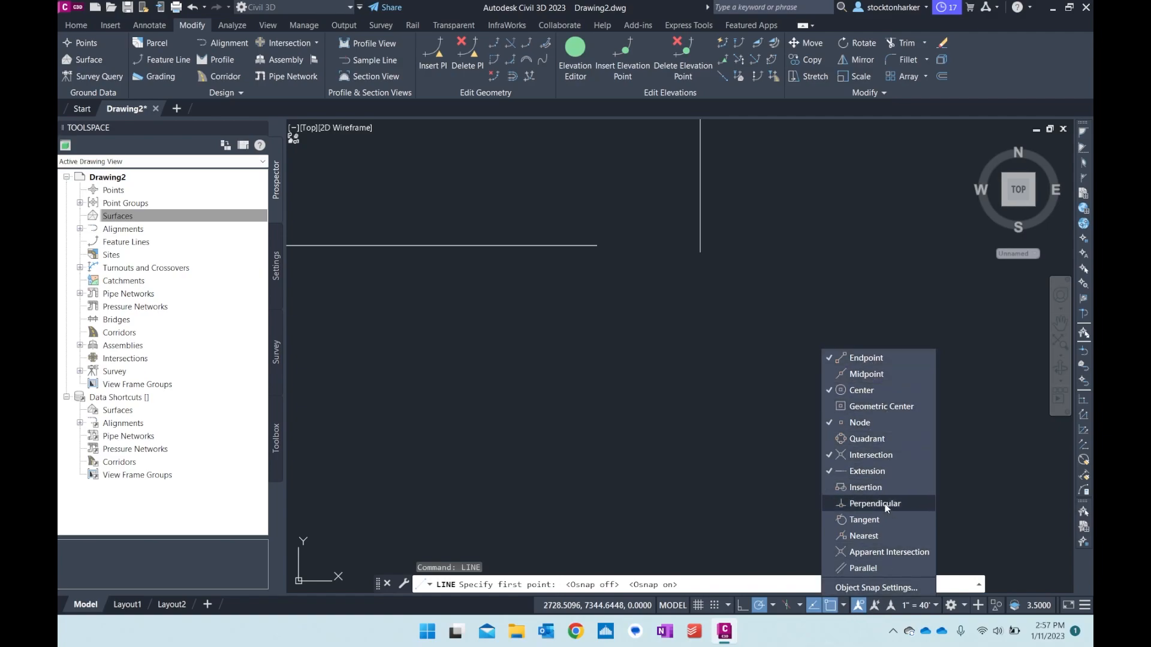
pyautogui.scroll(-1, 821, 266)
pyautogui.scroll(1, 850, 345)
pyautogui.scroll(-1, 747, 226)
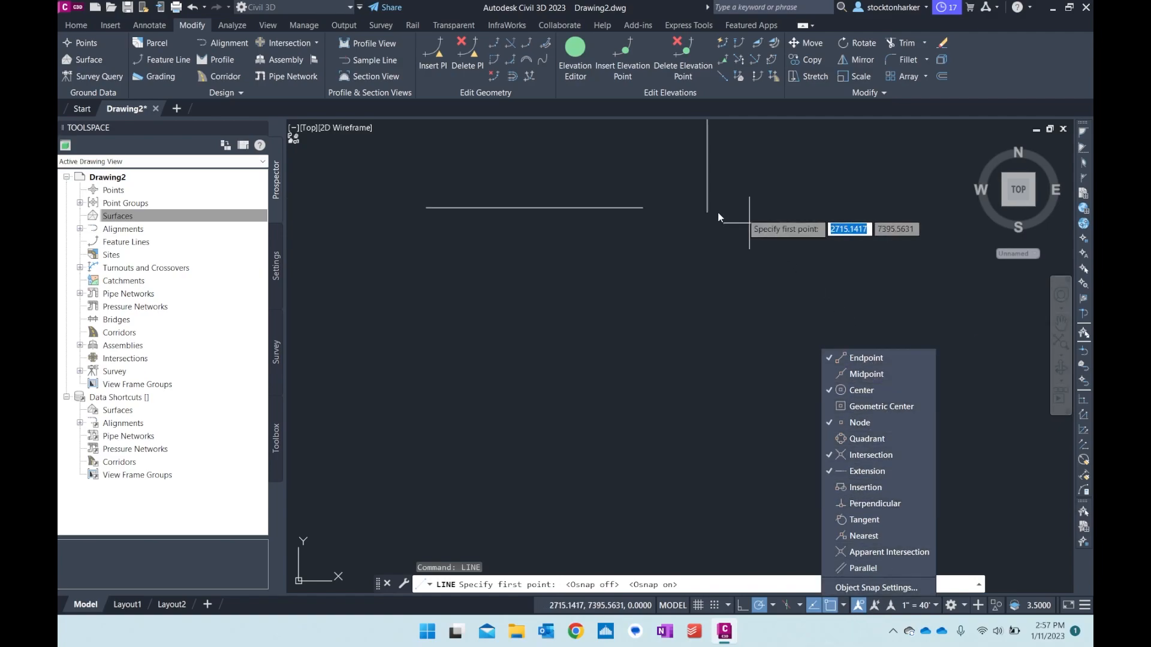
pyautogui.click(719, 217)
pyautogui.moveTo(718, 220); pyautogui.dragTo(703, 300, button='middle')
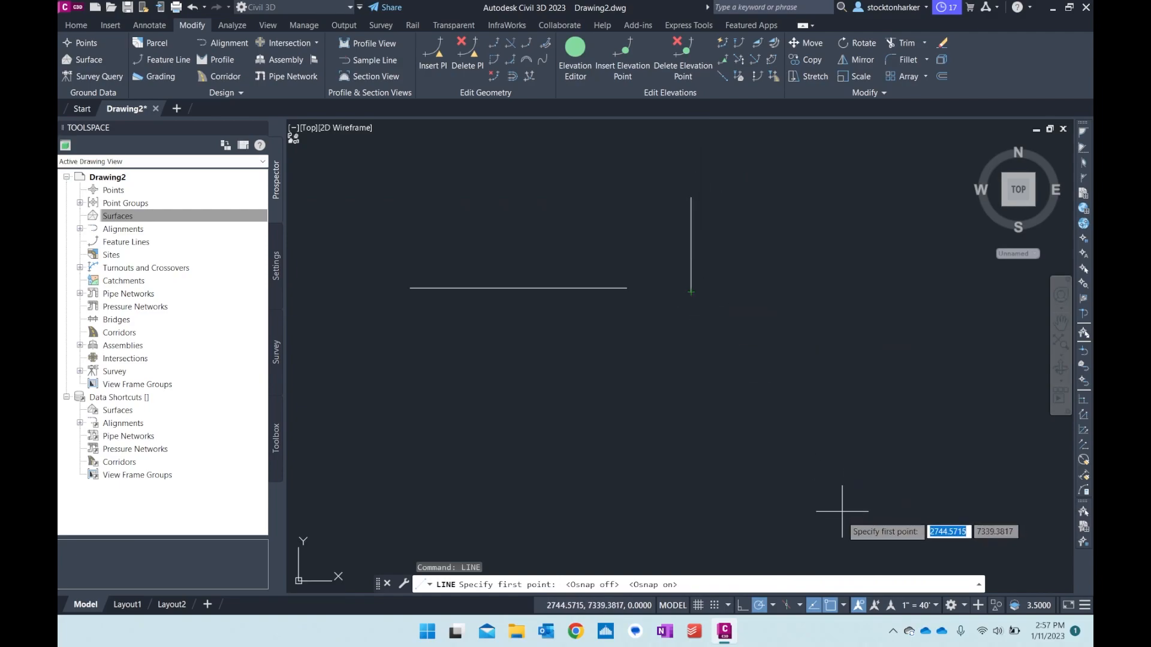
# Step: Turn the Midpoint object snap on to try it on the vertical line, and turn it back off
pyautogui.click(844, 605)
pyautogui.click(883, 376)
pyautogui.click(805, 273)
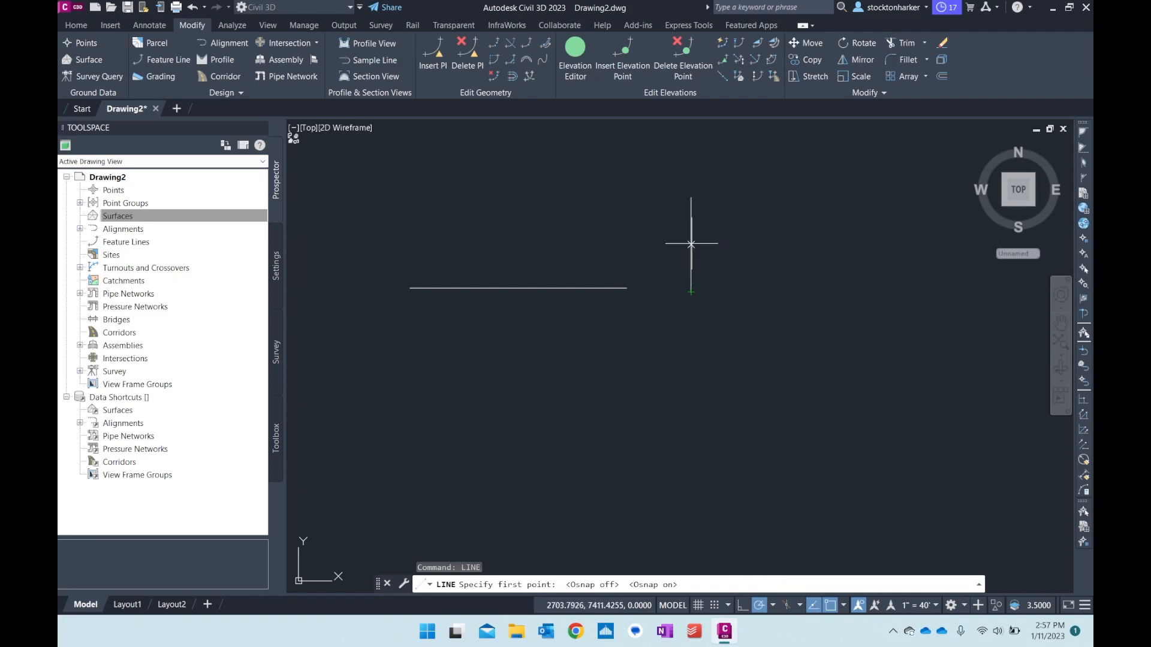
pyautogui.click(843, 607)
pyautogui.click(879, 376)
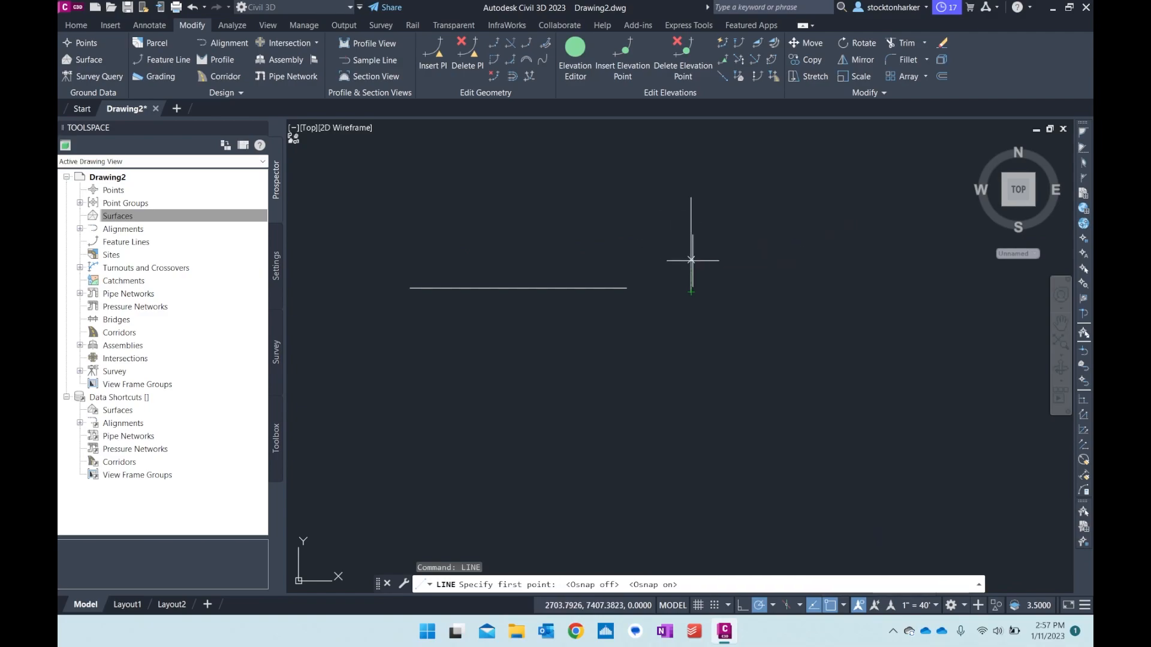
# Step: Turn off the Endpoint, Center, Intersection and Extension object snaps, leaving only Node on, and leave the LINE command
pyautogui.click(848, 607)
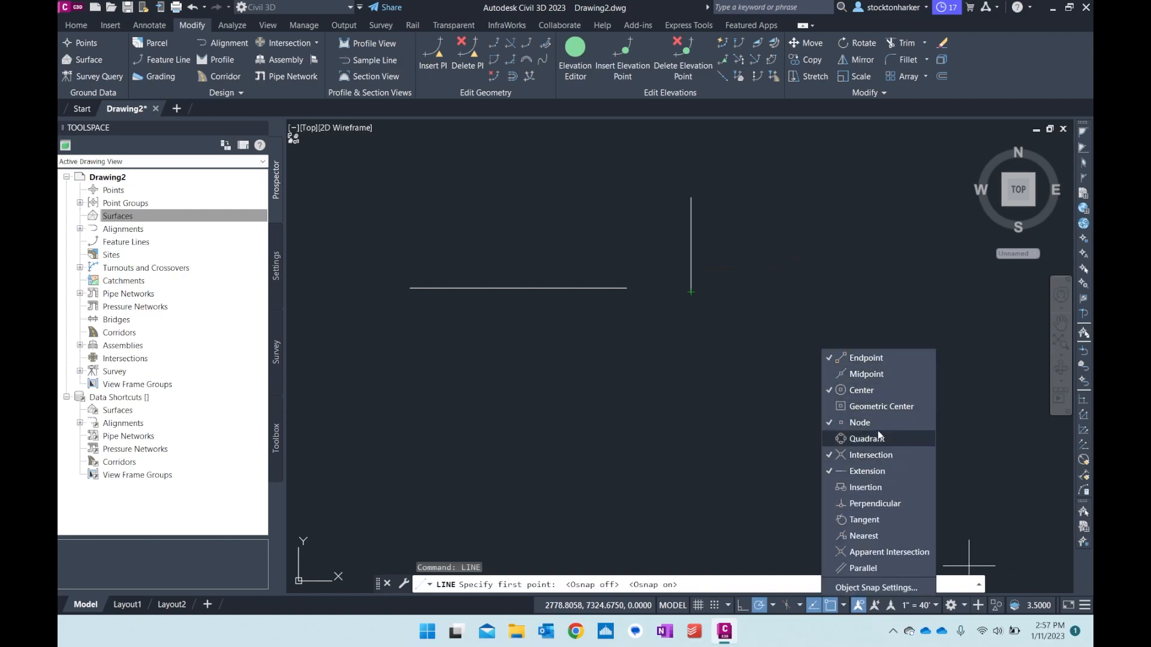
pyautogui.click(878, 456)
pyautogui.click(877, 473)
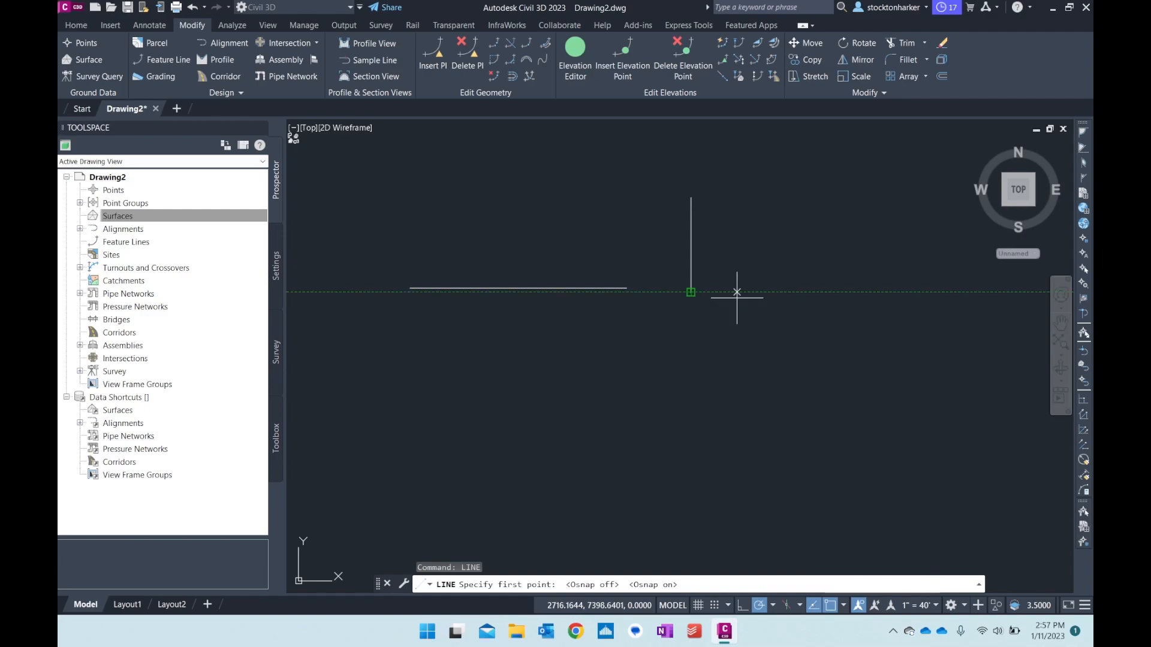
pyautogui.press('Escape')
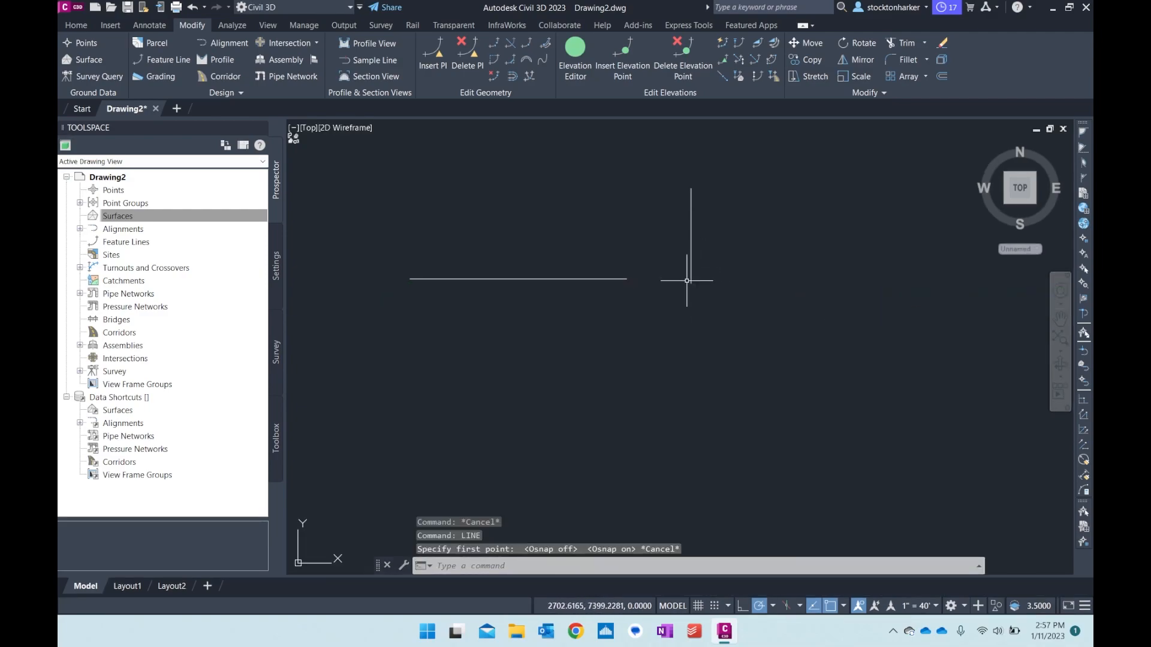
pyautogui.moveTo(699, 311); pyautogui.dragTo(889, 393, button='middle')
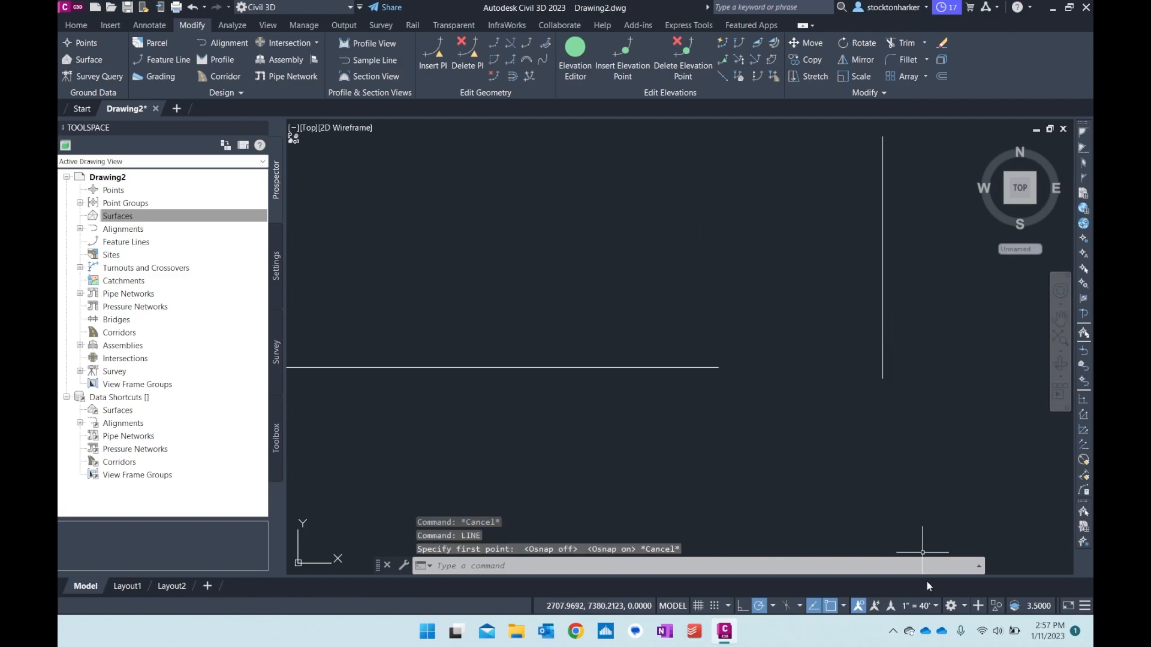
pyautogui.click(843, 606)
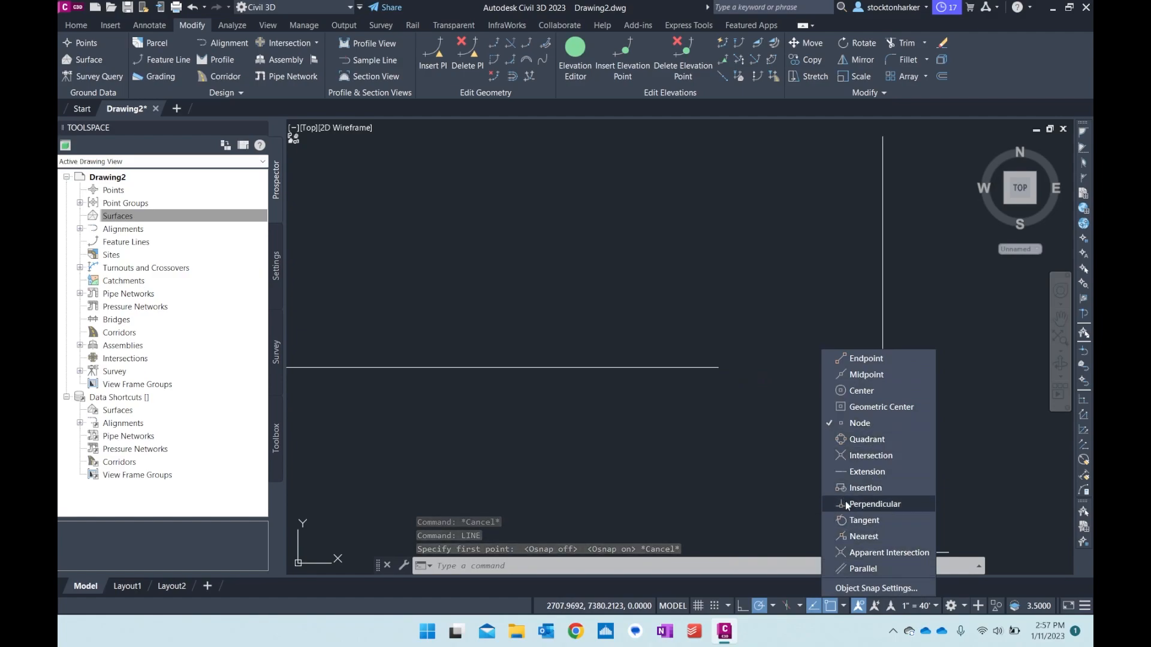
pyautogui.click(764, 380)
pyautogui.moveTo(718, 355); pyautogui.dragTo(624, 359, button='middle')
pyautogui.scroll(1, 854, 400)
pyautogui.moveTo(901, 407); pyautogui.dragTo(840, 388, button='middle')
pyautogui.click(362, 334)
pyautogui.click(368, 334)
pyautogui.click(389, 332)
pyautogui.click(404, 331)
pyautogui.moveTo(403, 332); pyautogui.dragTo(642, 339)
pyautogui.click(650, 345)
pyautogui.scroll(1, 670, 350)
pyautogui.scroll(3, 670, 345)
pyautogui.press('Escape')
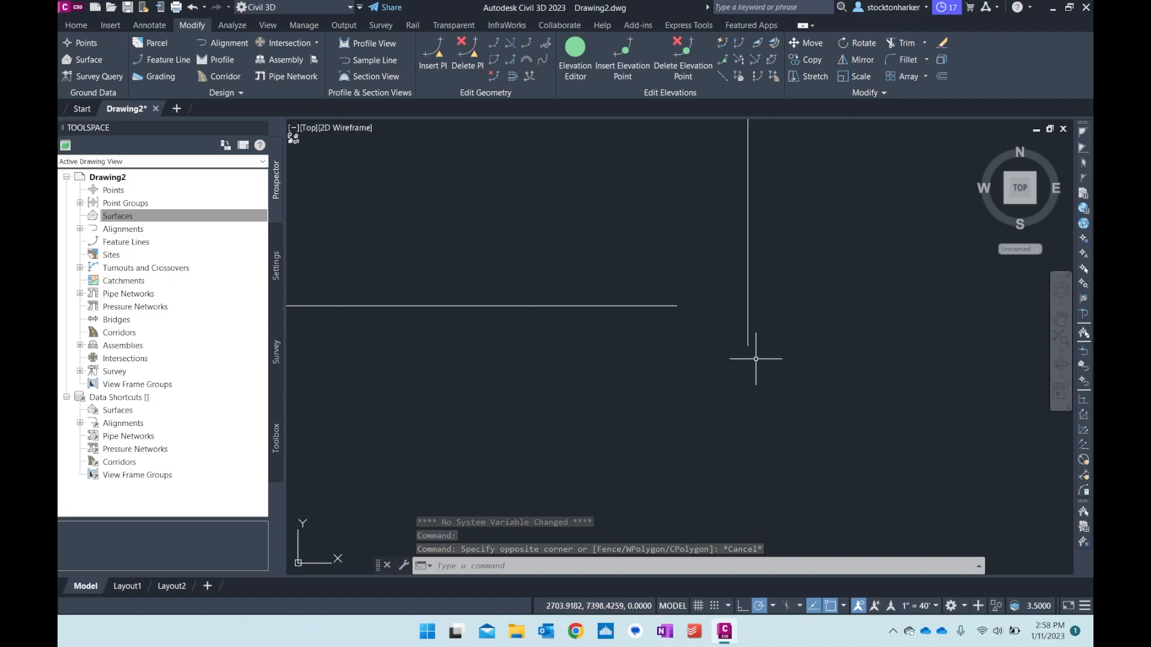
# Step: Turn on the Endpoint and Midpoint object snaps, and toggle object snap off and back on
pyautogui.click(842, 607)
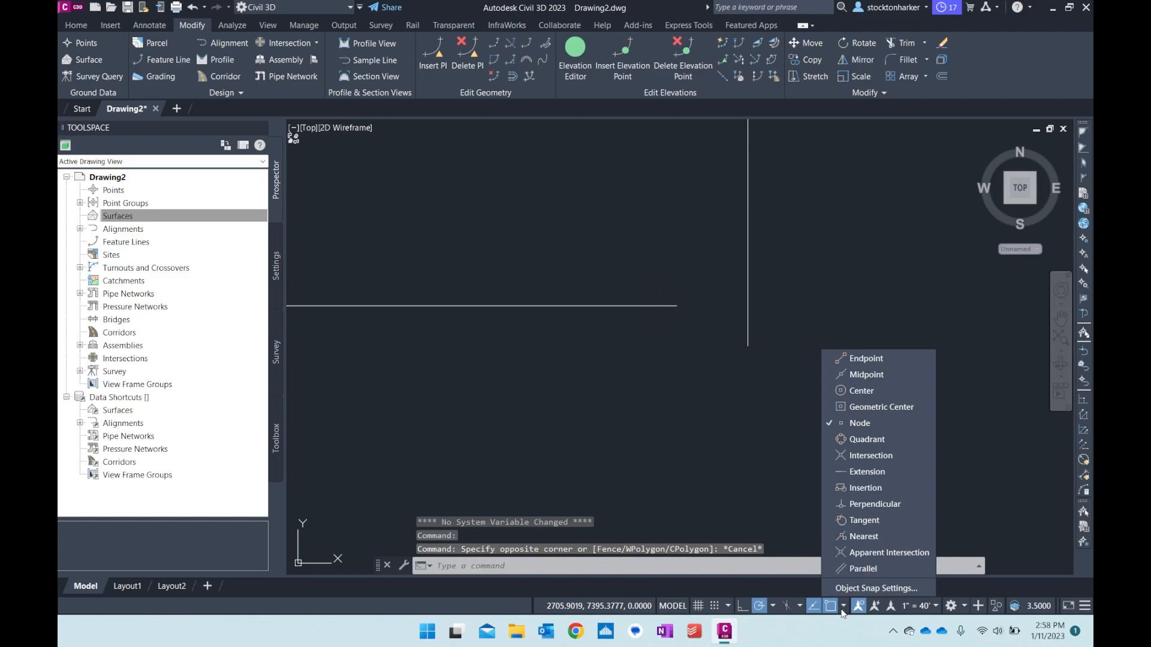
pyautogui.click(869, 362)
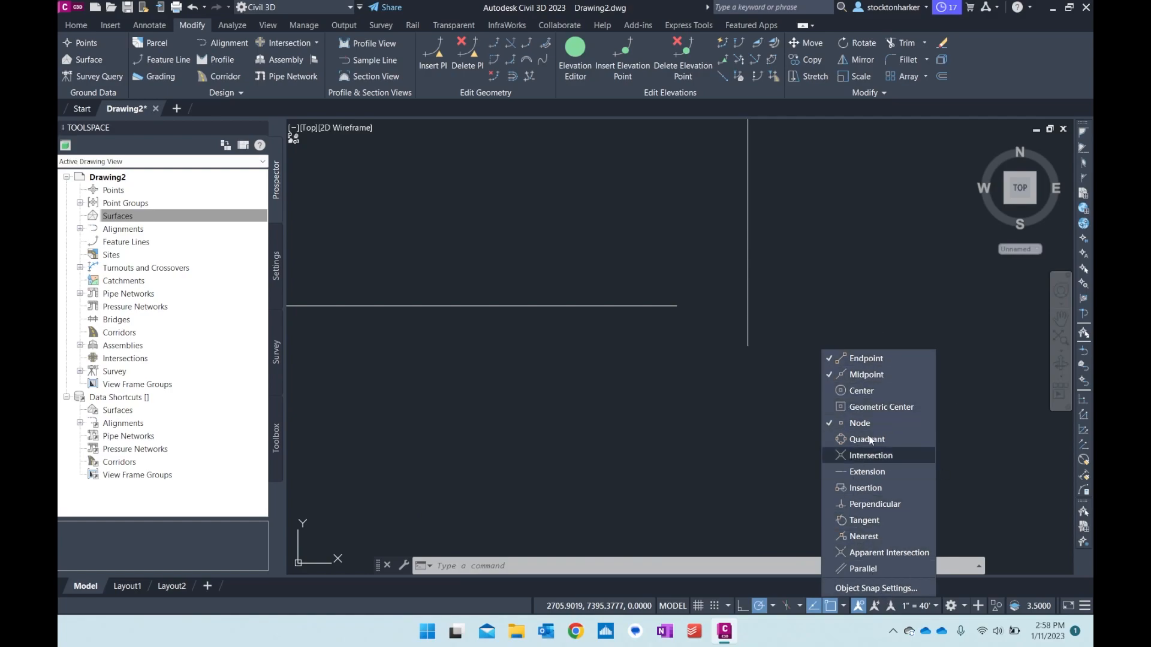
pyautogui.click(818, 294)
pyautogui.press('Escape')
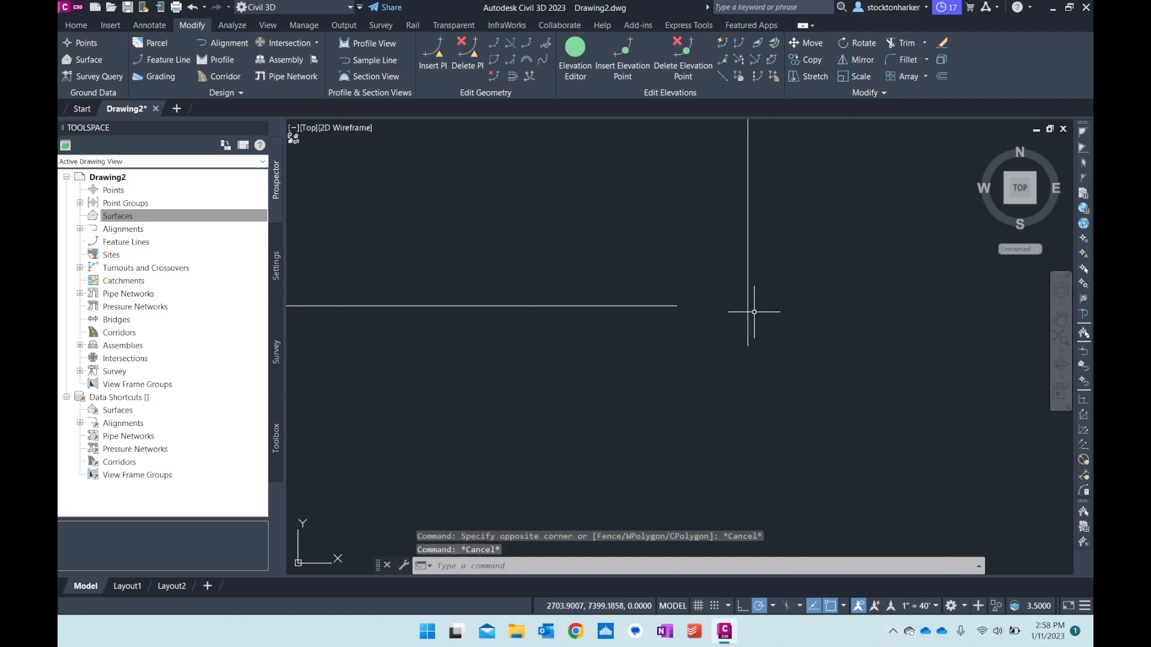
pyautogui.click(830, 607)
pyautogui.click(830, 607)
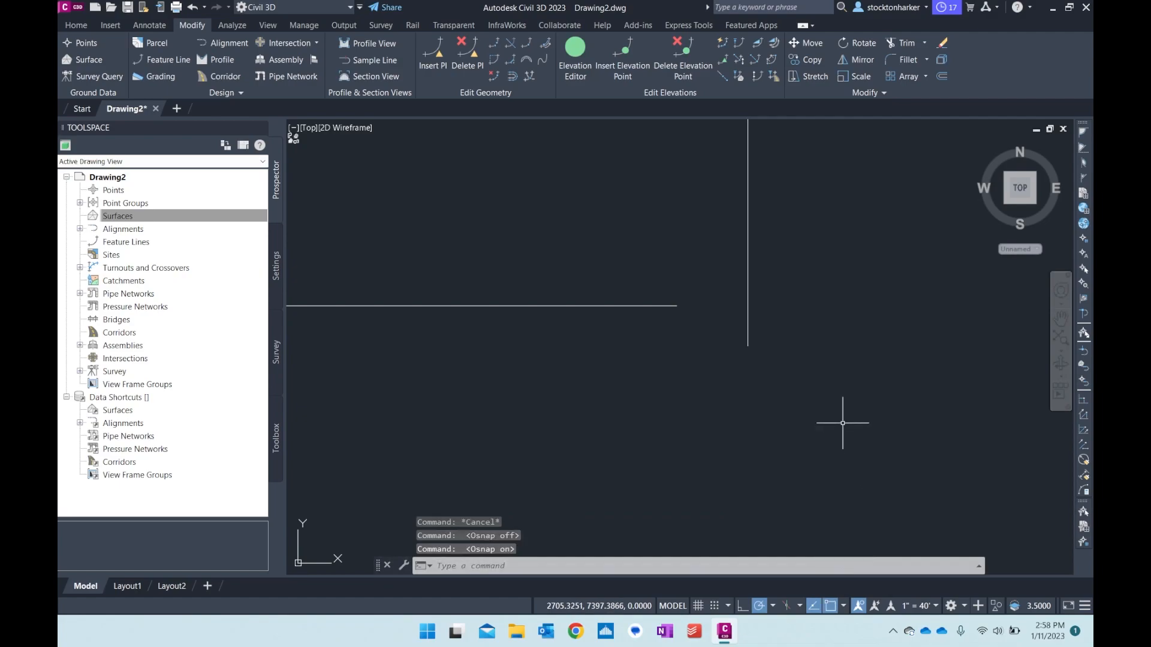
# Step: Set the annotation scale to 1" = 1', restore it to 1" = 40', and look over the list of scales
pyautogui.scroll(-2, 893, 445)
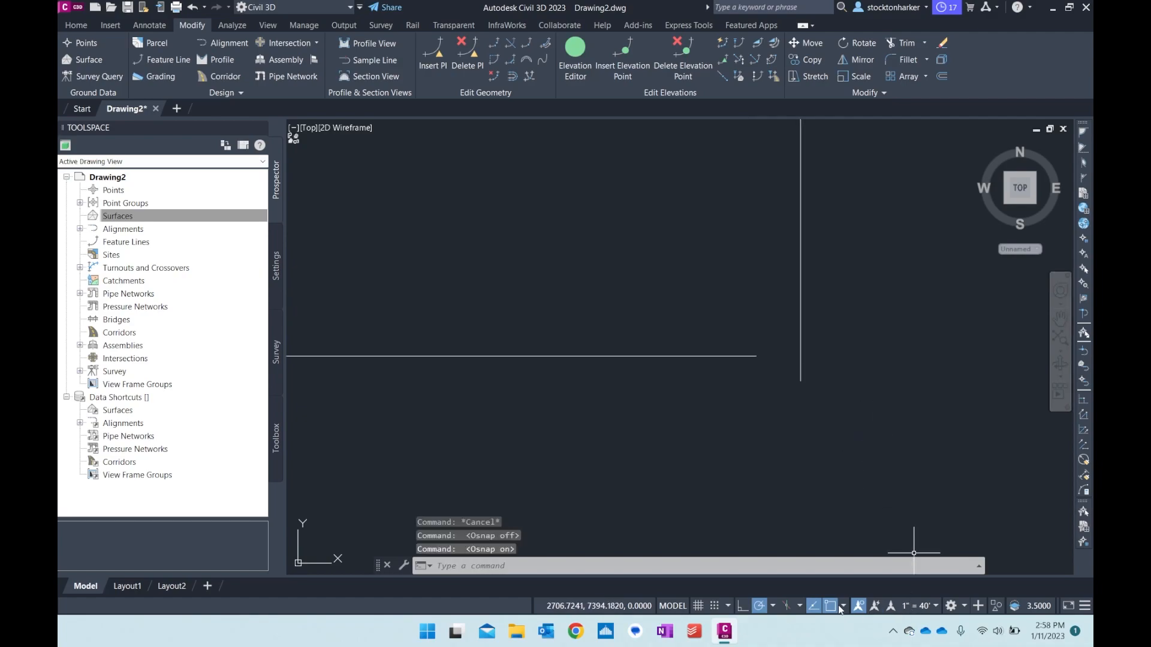
pyautogui.scroll(-3, 881, 444)
pyautogui.moveTo(893, 403)
pyautogui.mouseDown(button='middle')
pyautogui.moveTo(875, 409)
pyautogui.moveTo(863, 396)
pyautogui.mouseUp(button='middle')
pyautogui.click(935, 606)
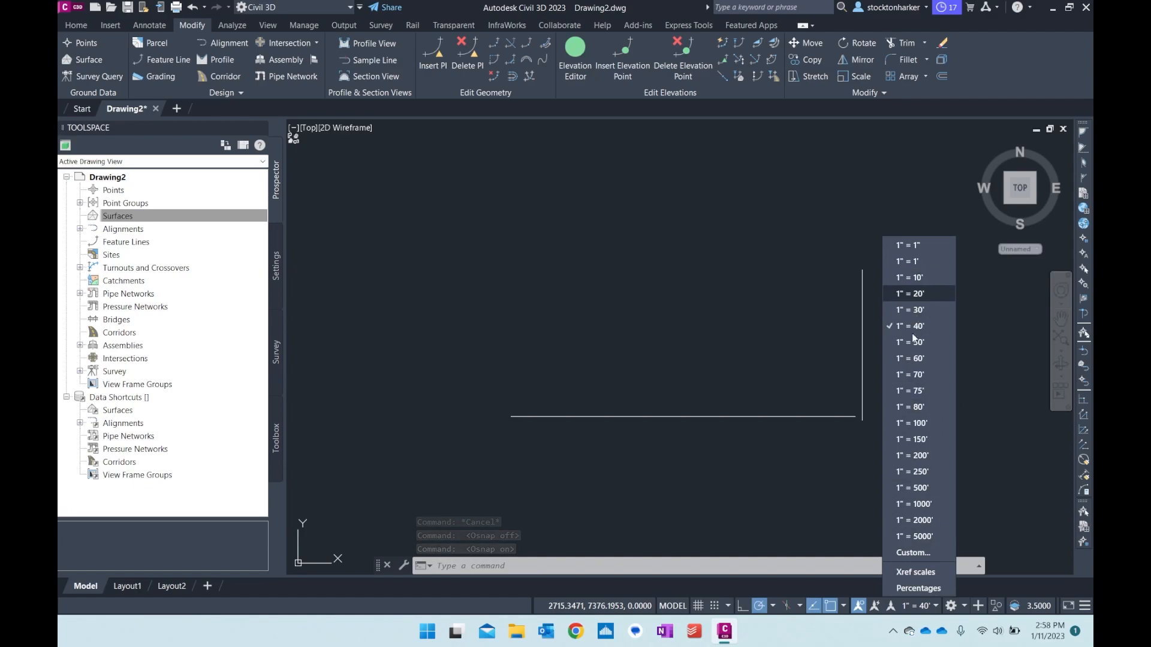
pyautogui.click(916, 261)
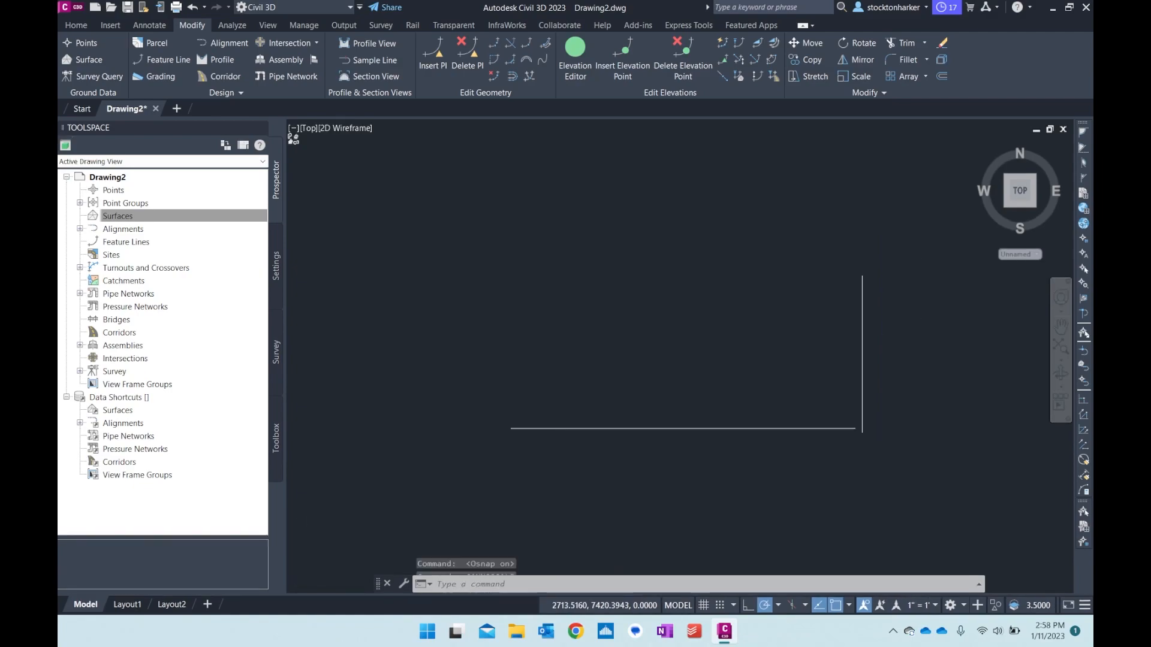
pyautogui.click(928, 606)
pyautogui.click(940, 327)
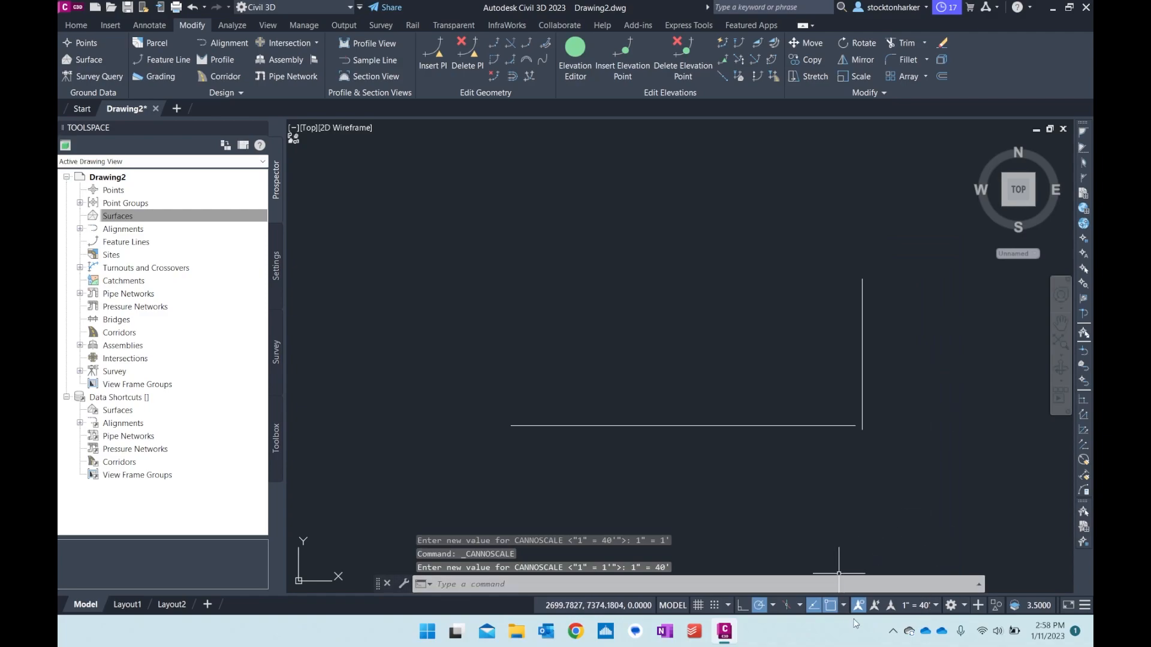
pyautogui.click(928, 605)
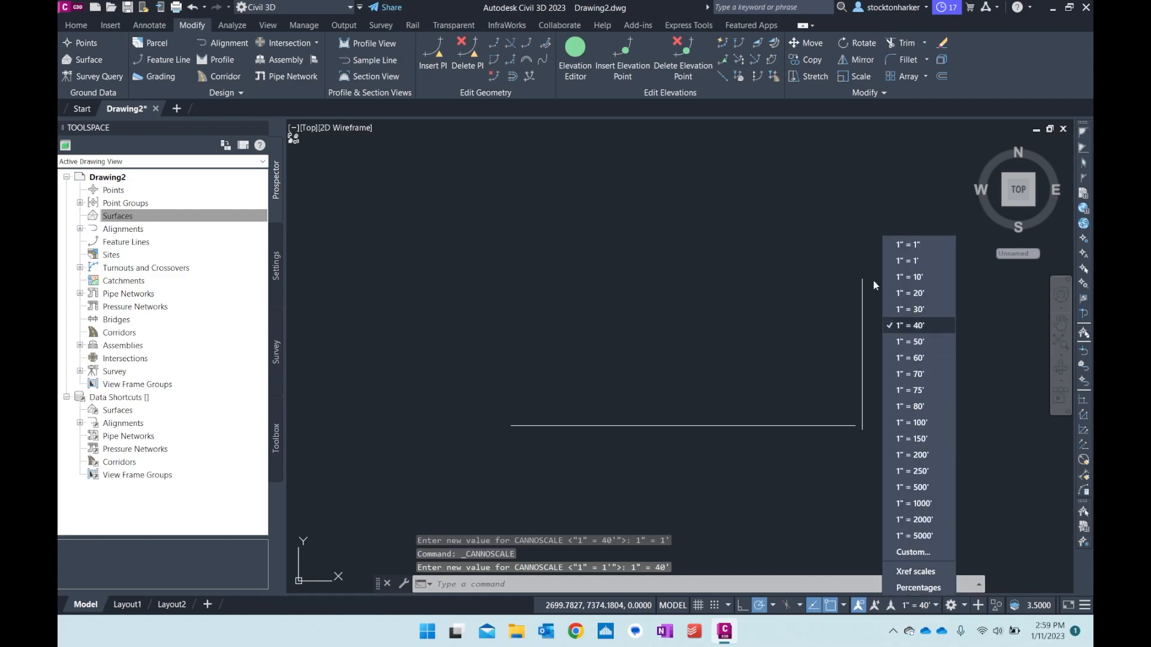
pyautogui.click(826, 217)
# Step: Switch from model space to the Layout1 paper space sheet
pyautogui.scroll(-1, 750, 218)
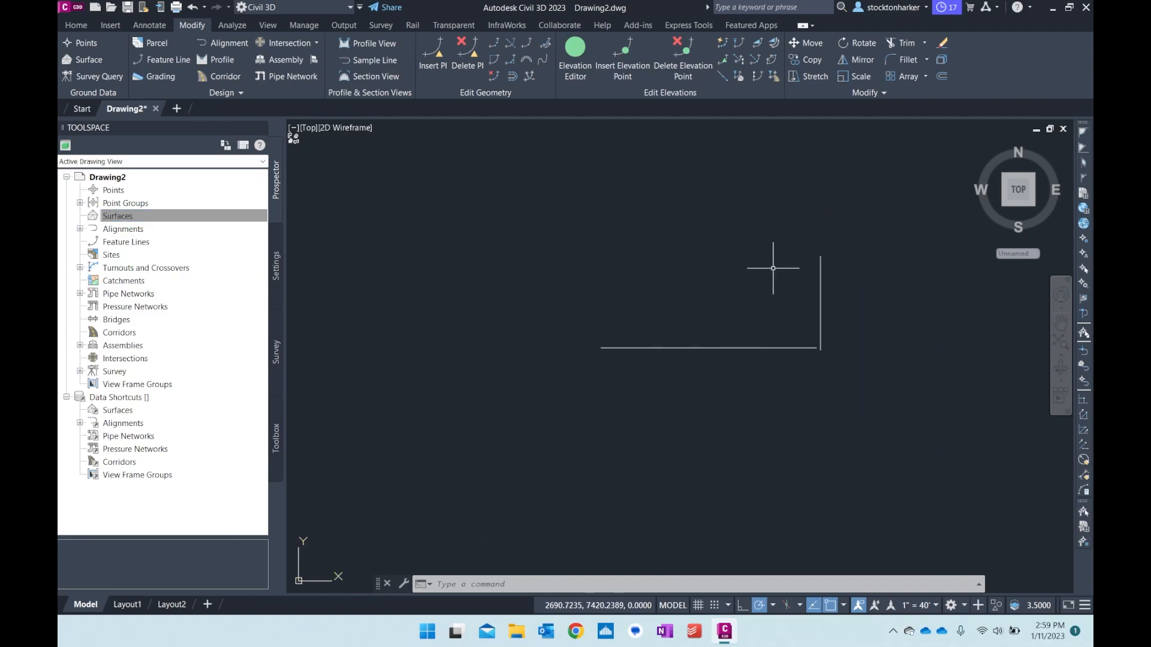
pyautogui.scroll(-1, 773, 315)
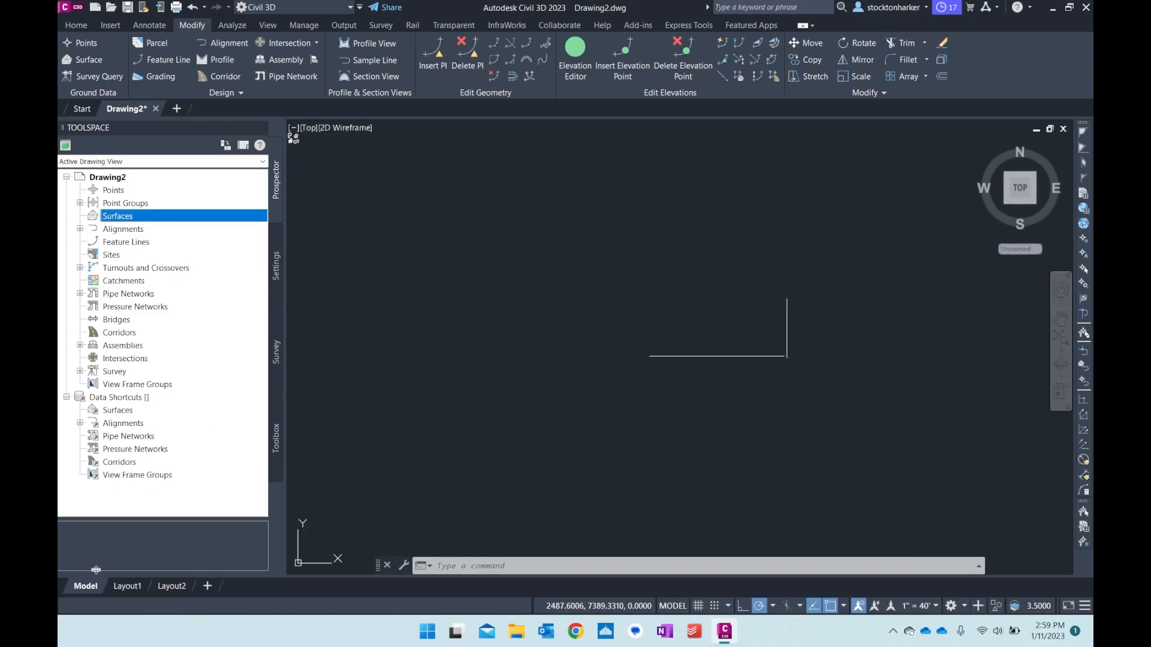
pyautogui.moveTo(130, 589)
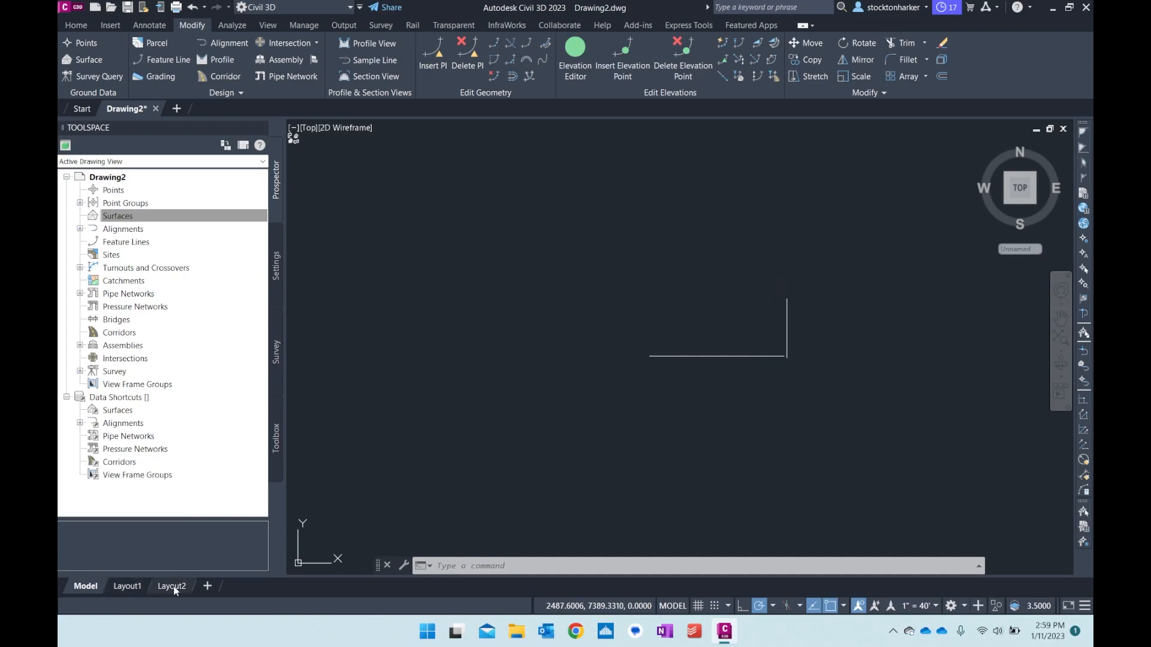
pyautogui.scroll(1, 754, 274)
pyautogui.scroll(-1, 771, 310)
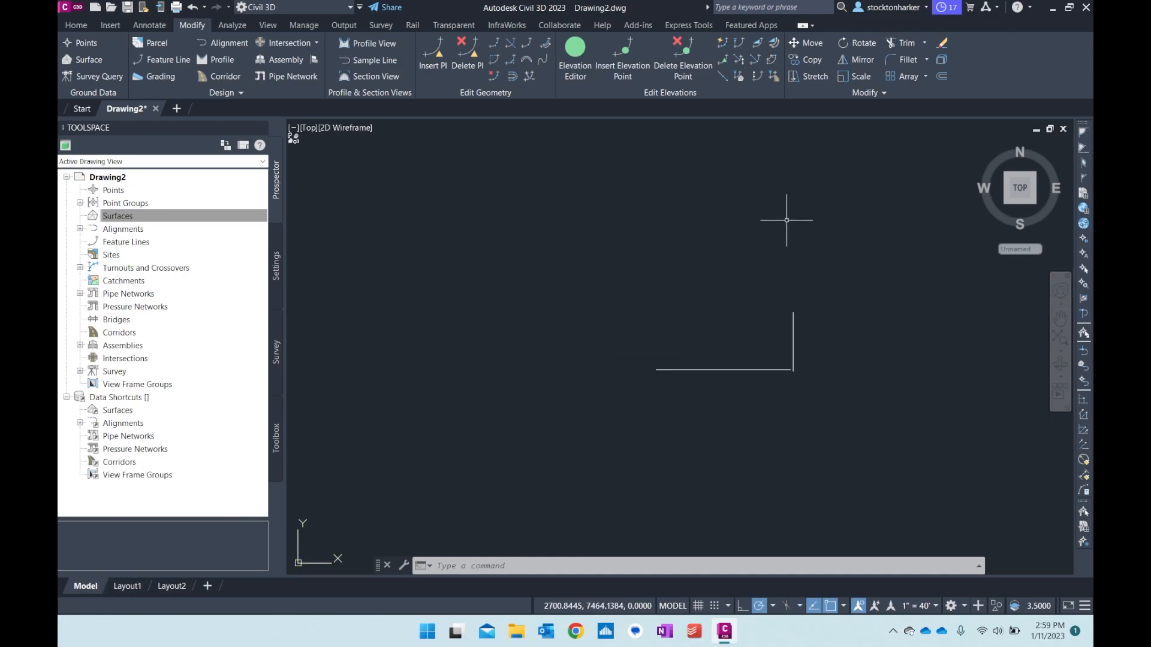
pyautogui.click(127, 586)
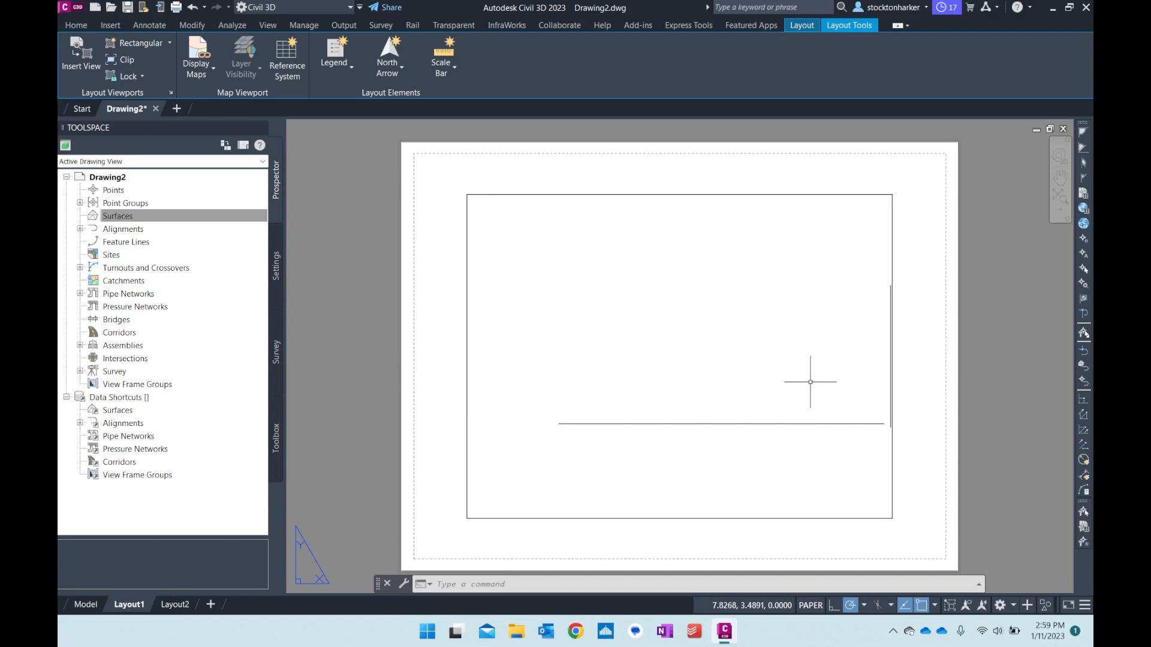
# Step: Select the viewport border on the Layout1 sheet to examine it, clear the selection, and look over the sheet
pyautogui.click(550, 197)
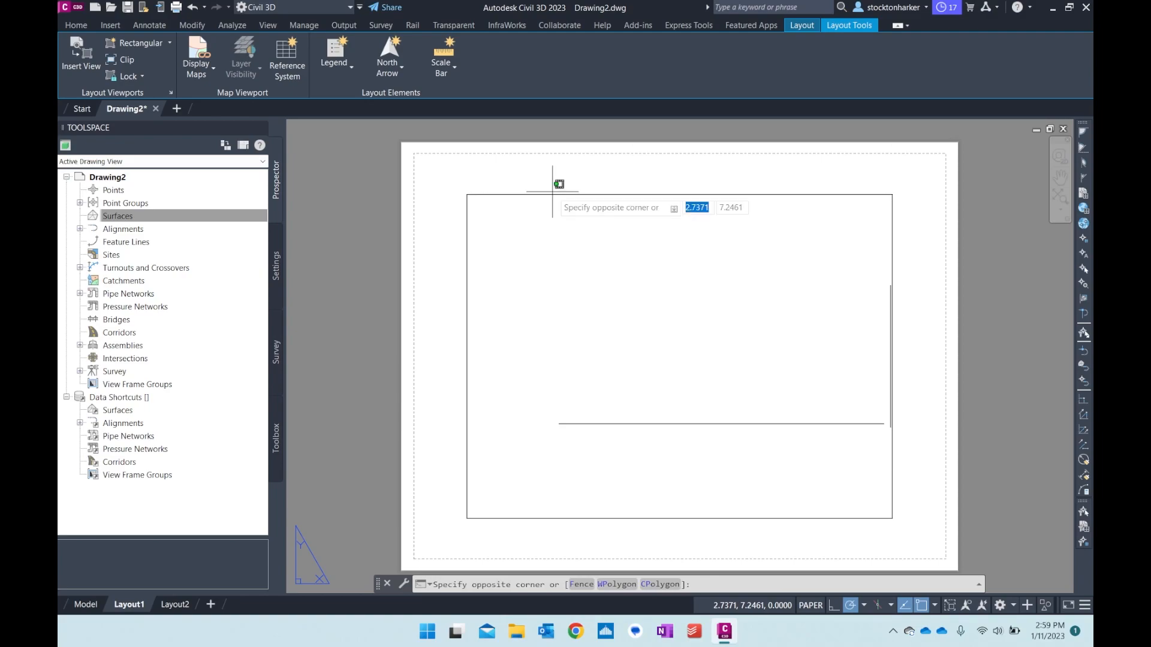
pyautogui.click(555, 179)
pyautogui.press('Escape')
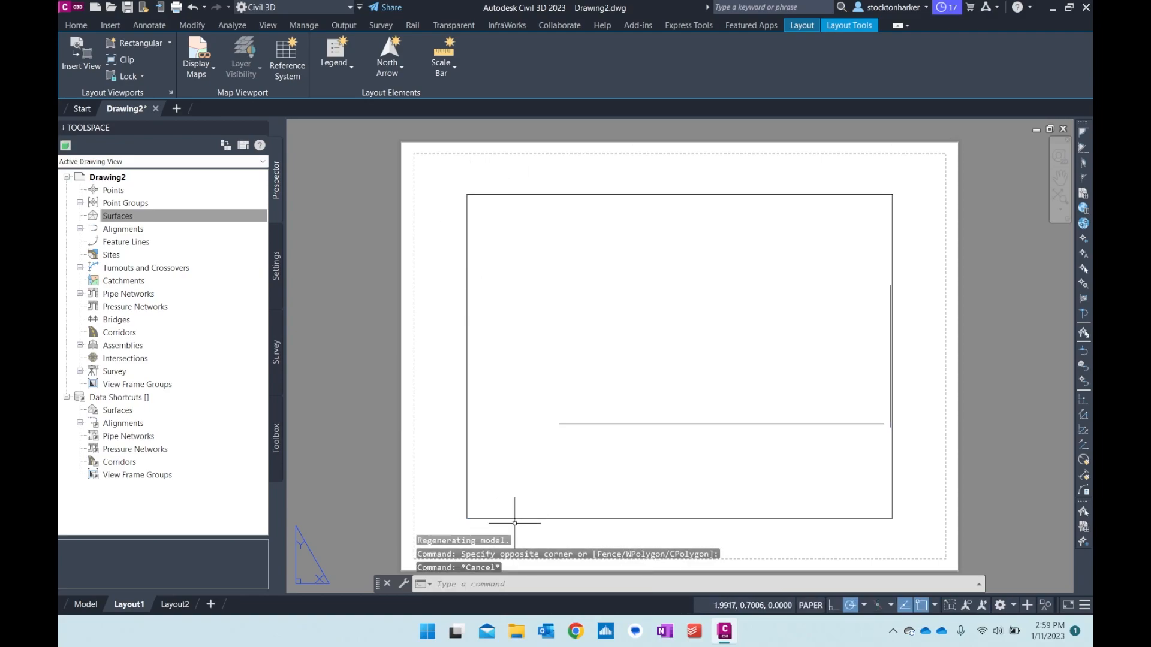
pyautogui.click(866, 195)
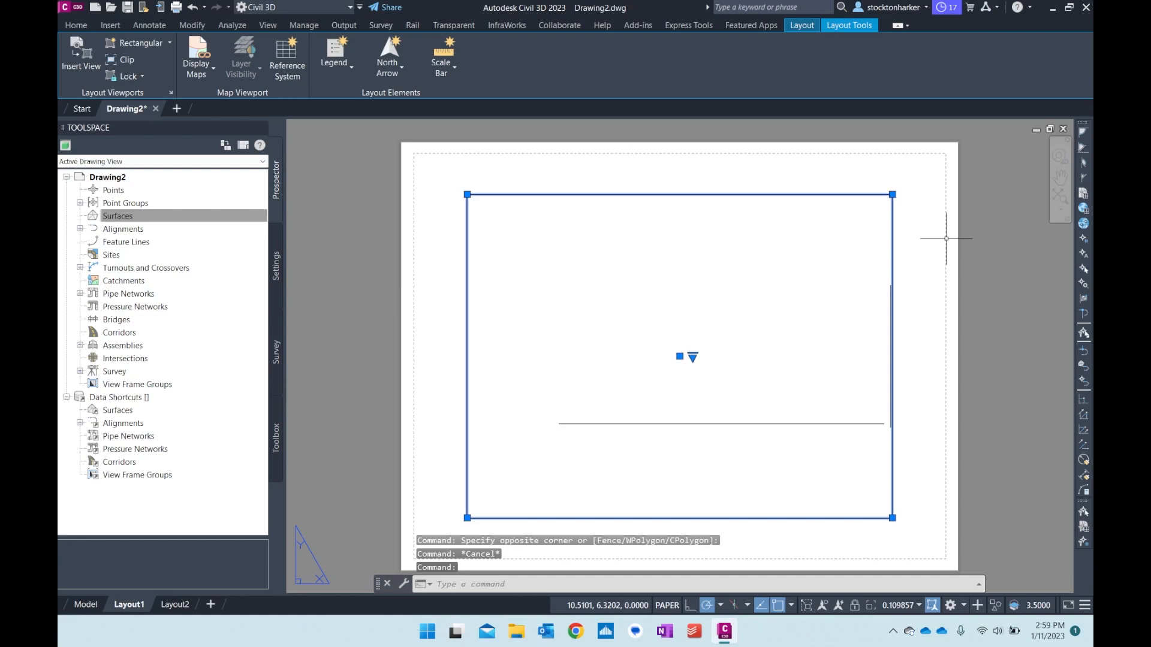
pyautogui.press('Escape')
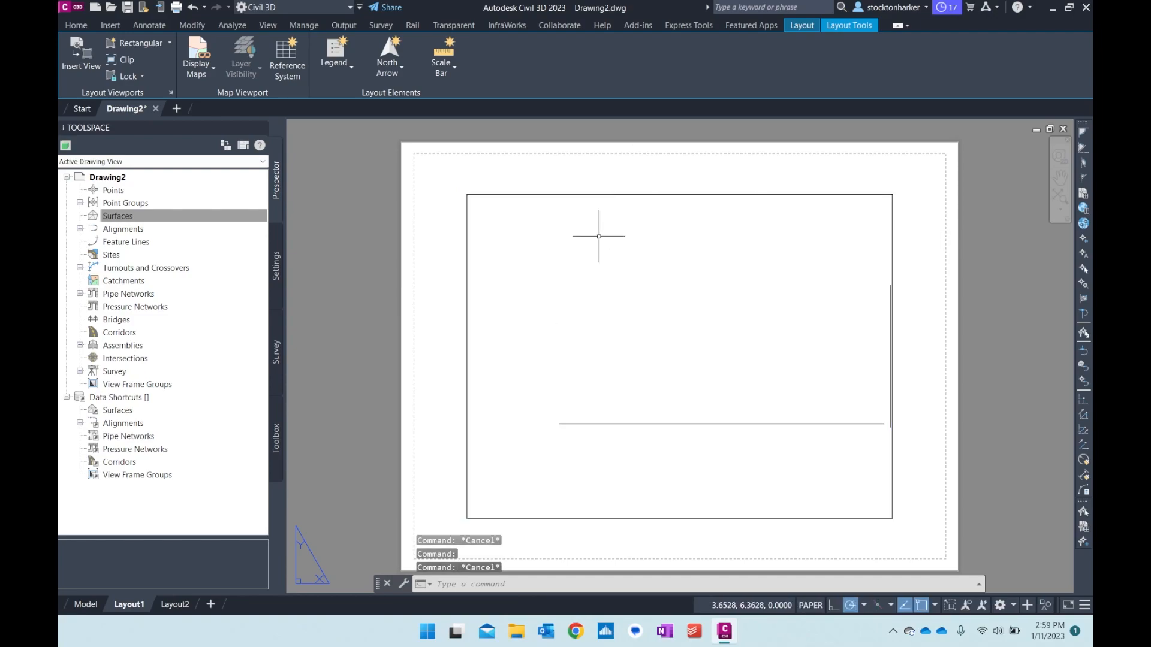
pyautogui.scroll(-3, 599, 236)
pyautogui.scroll(5, 673, 232)
pyautogui.scroll(-4, 669, 241)
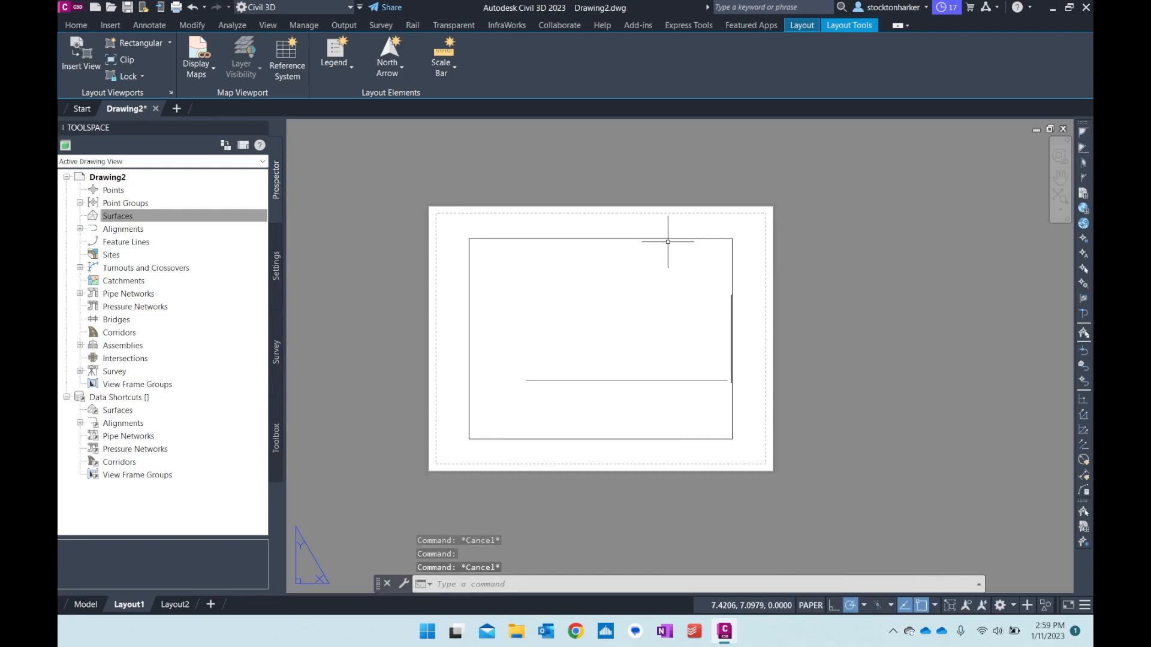
pyautogui.moveTo(580, 306); pyautogui.dragTo(635, 283, button='middle')
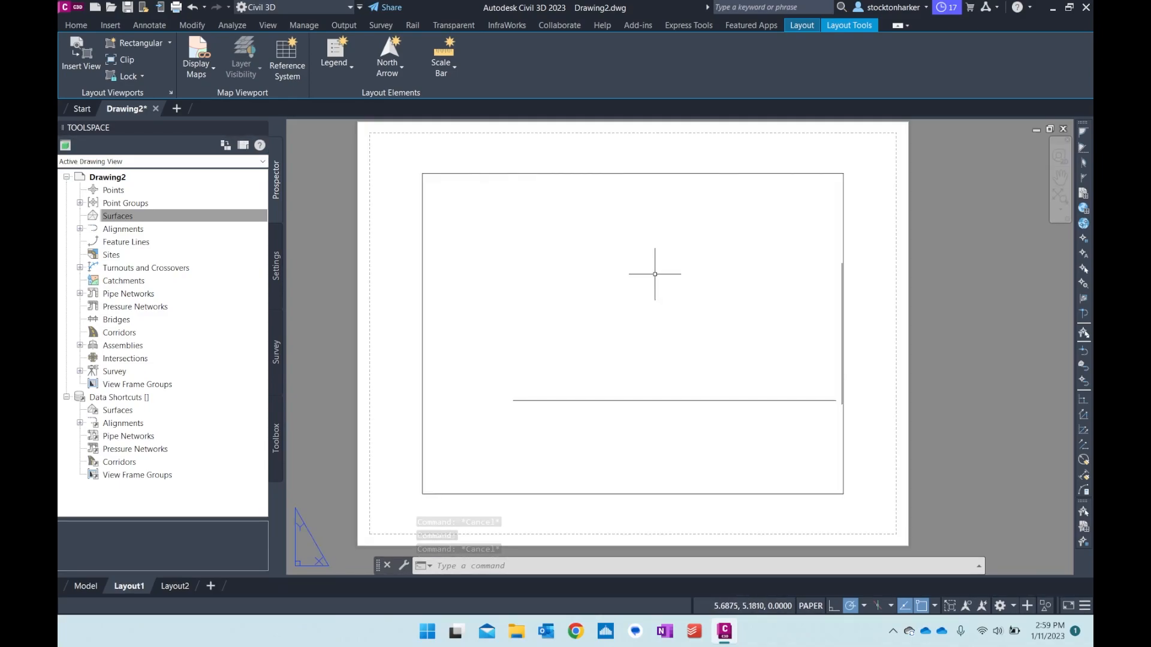
# Step: Look over the Layout1 sheet, view the same linework in model space, and return to Layout1
pyautogui.scroll(2, 637, 223)
pyautogui.scroll(-2, 752, 211)
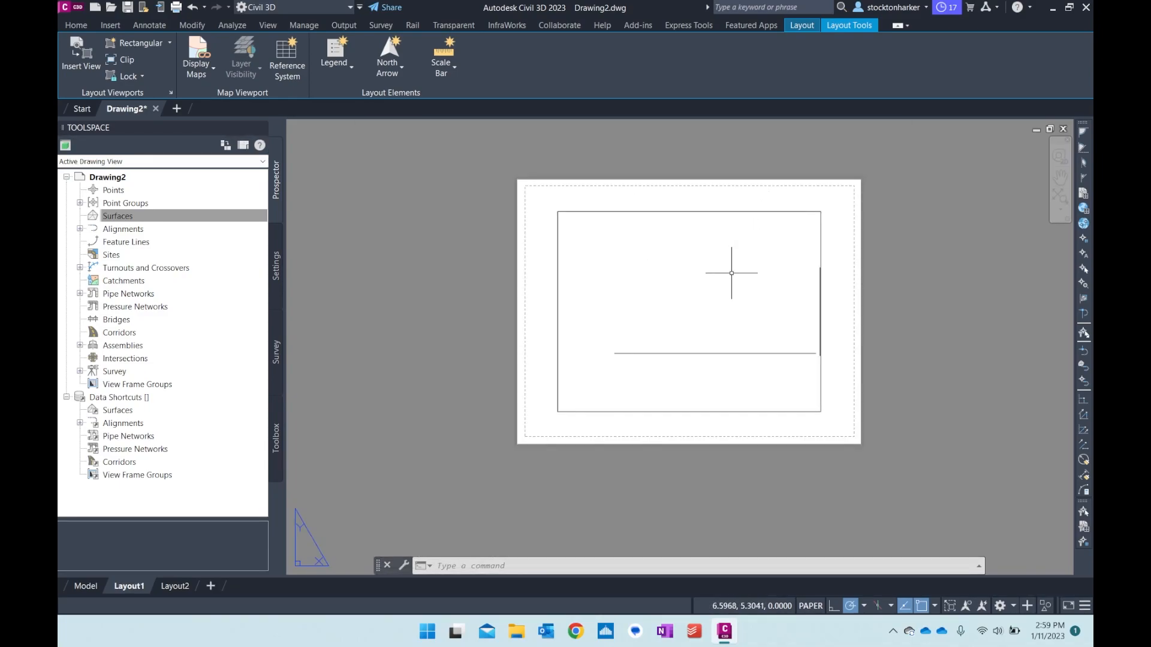
pyautogui.scroll(2, 735, 267)
pyautogui.click(87, 586)
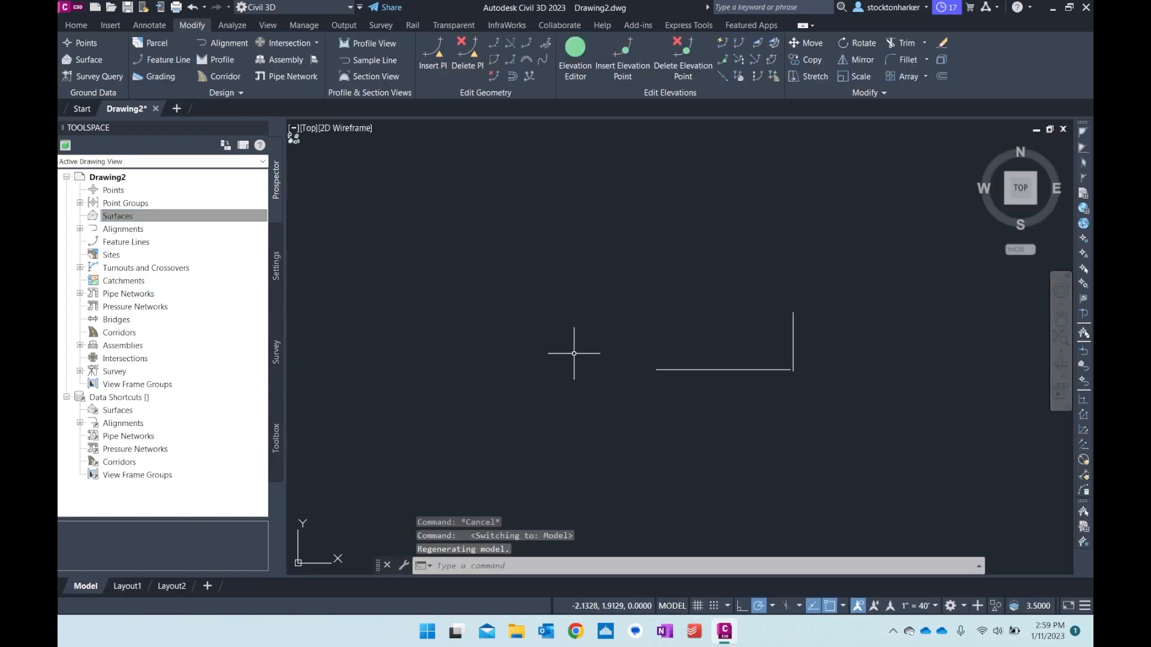
pyautogui.click(125, 586)
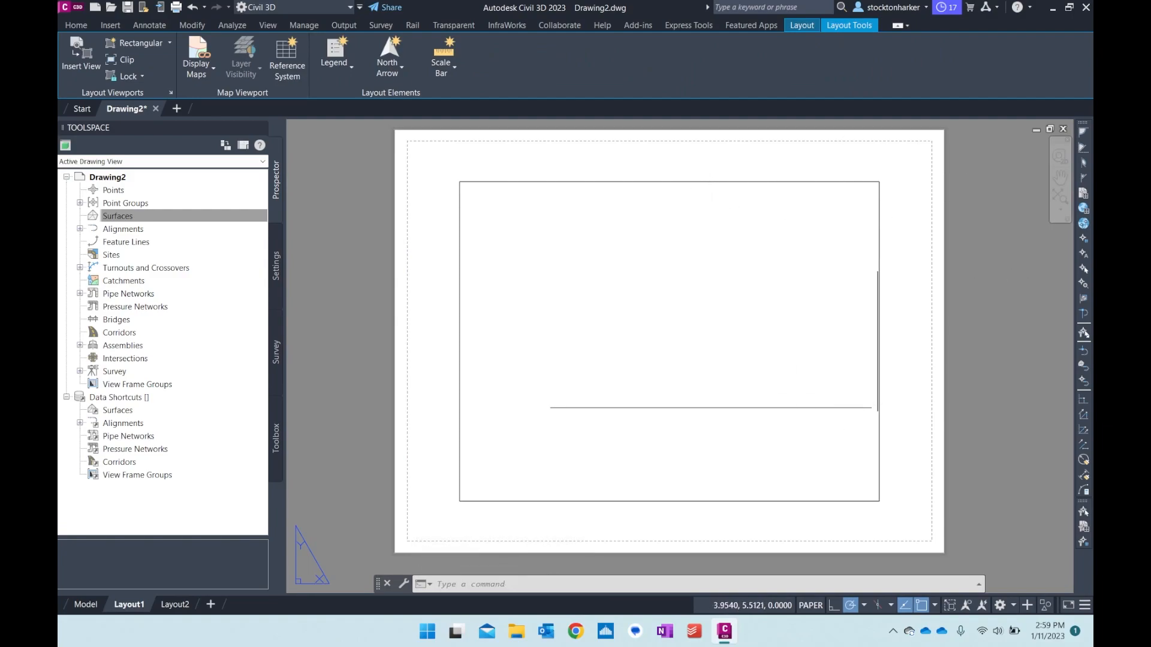
# Step: Activate the Layout1 viewport and zoom its model view out so the linework appears smaller on the sheet
pyautogui.doubleClick(737, 257)
pyautogui.scroll(4, 769, 381)
pyautogui.scroll(-5, 769, 381)
pyautogui.scroll(1, 771, 381)
pyautogui.scroll(-3, 771, 384)
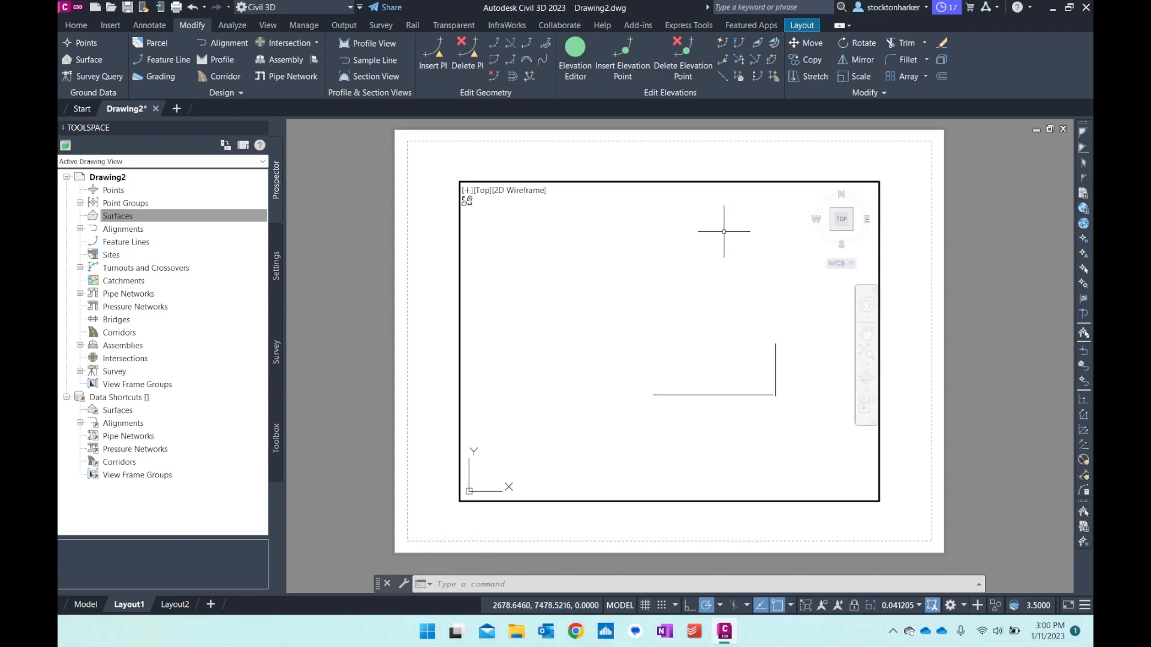
# Step: Return Layout1 to paper space, switch back and forth between model and paper space, and finish in paper space
pyautogui.doubleClick(912, 222)
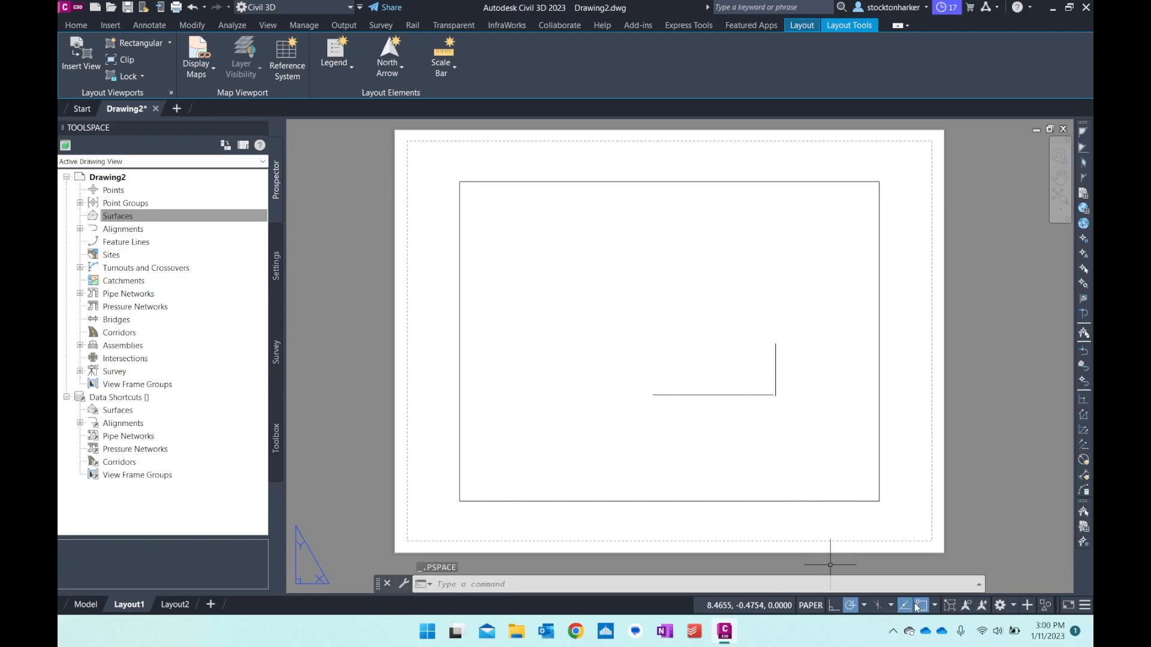
pyautogui.click(813, 606)
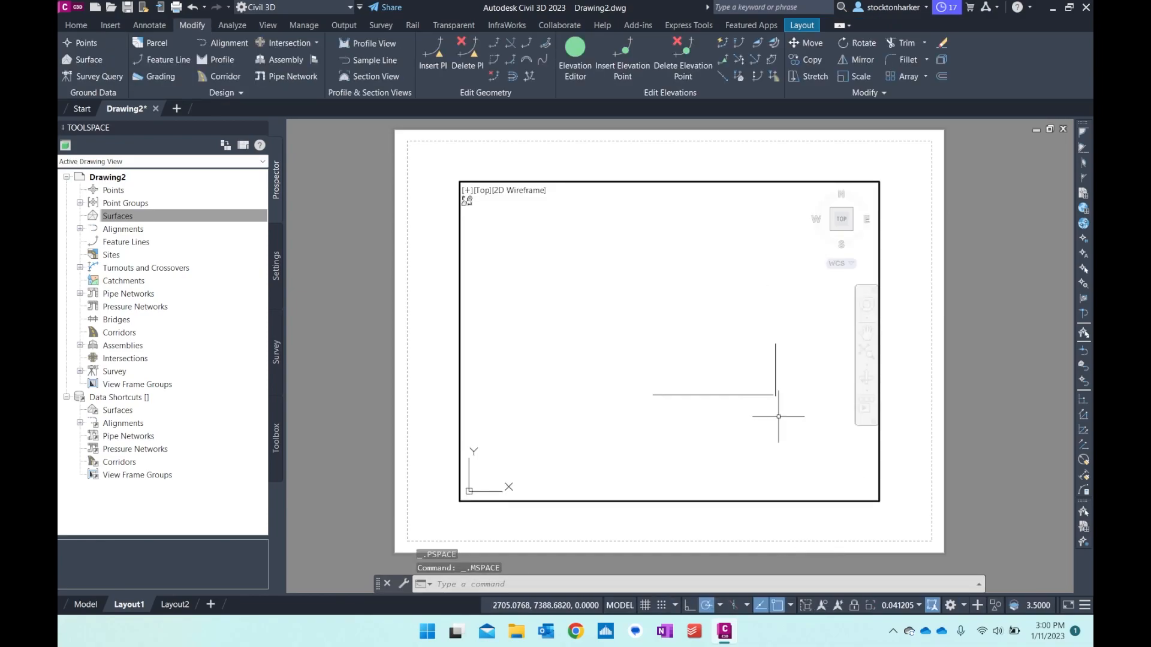
pyautogui.click(620, 607)
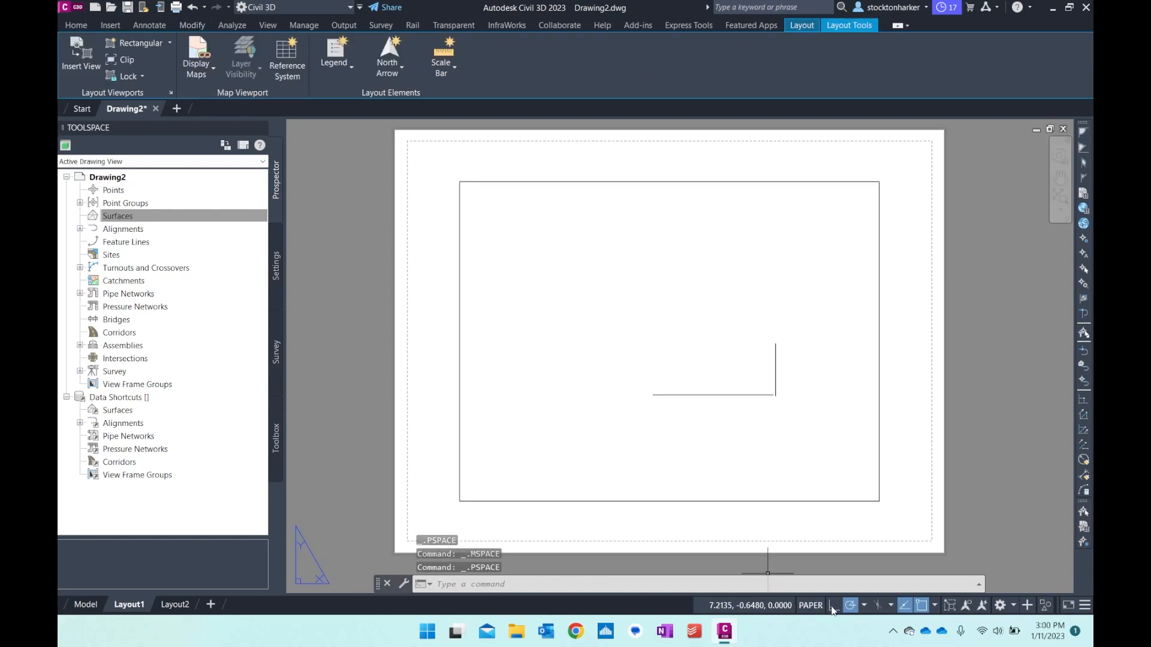
pyautogui.click(814, 606)
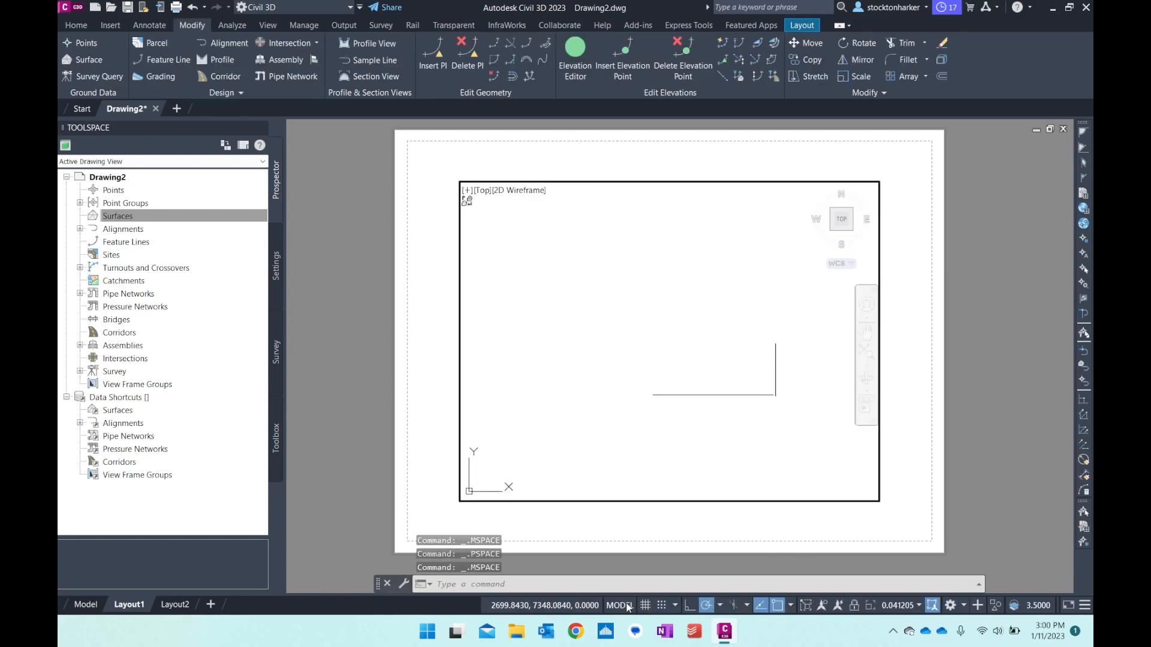
pyautogui.click(628, 608)
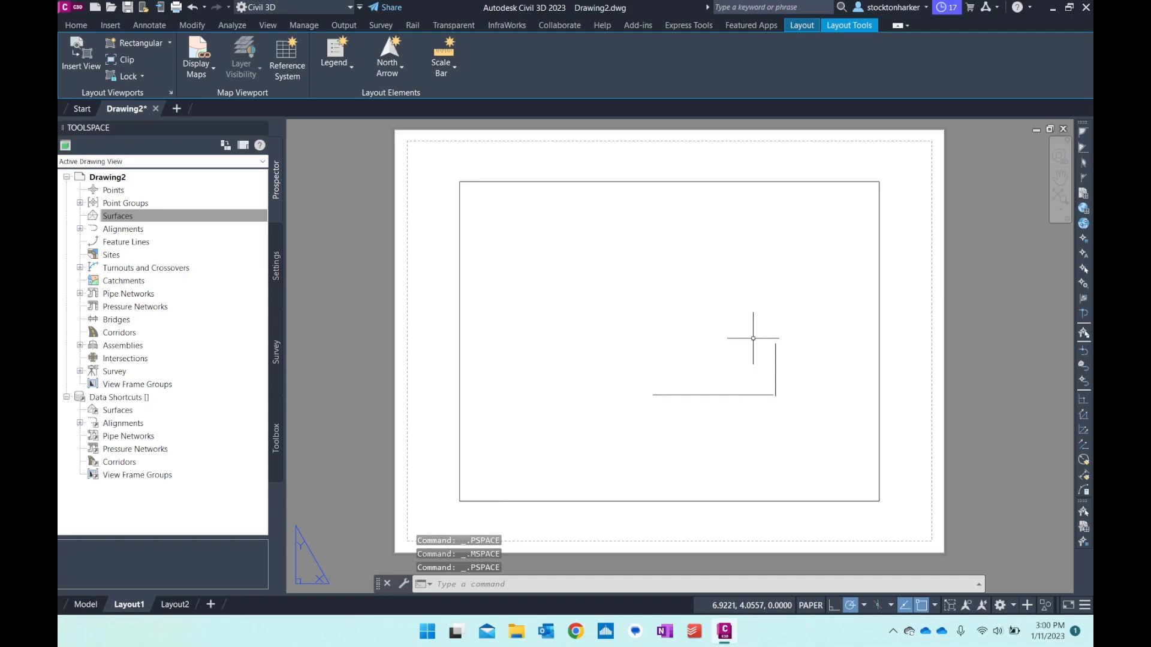
# Step: Stretch the viewport's upper-left corner out to just inside the sheet's dashed printable margin and clear the selection
pyautogui.click(853, 182)
pyautogui.press('Escape')
pyautogui.click(878, 181)
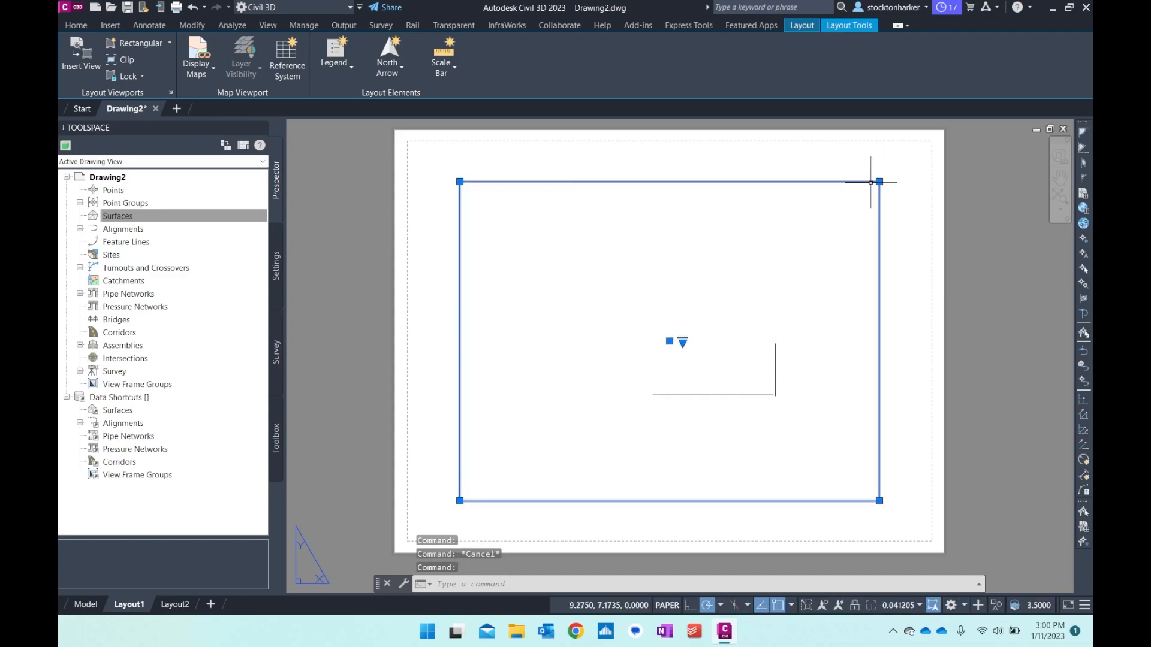
pyautogui.press('Escape')
pyautogui.click(467, 181)
pyautogui.click(460, 181)
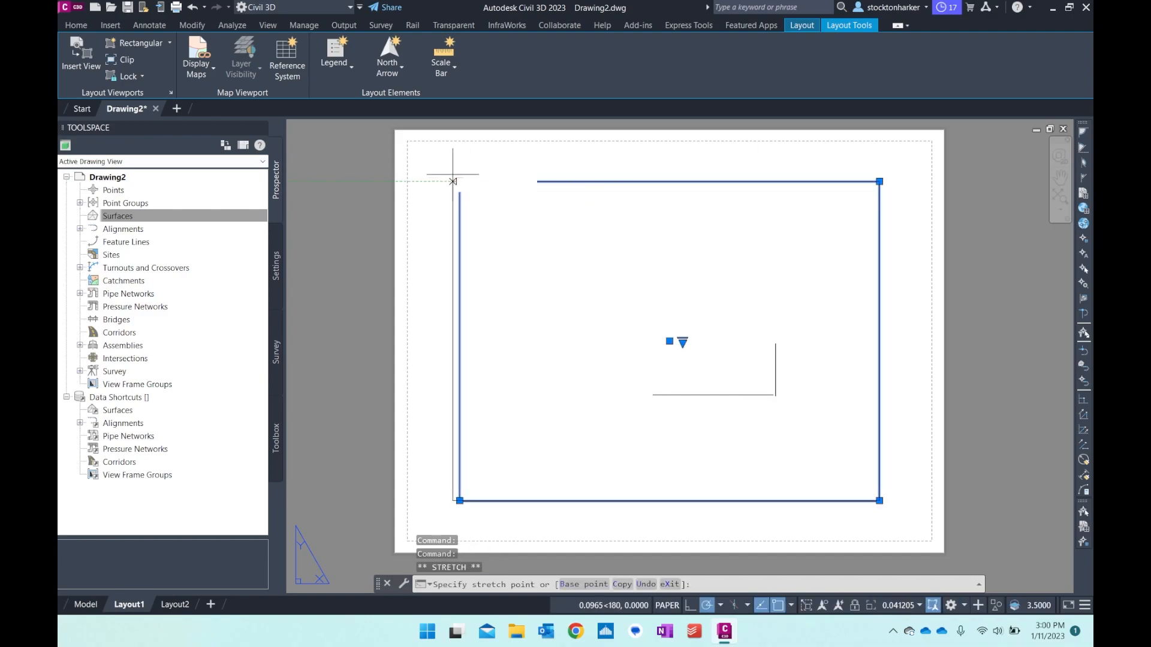
pyautogui.click(407, 146)
pyautogui.press('Escape')
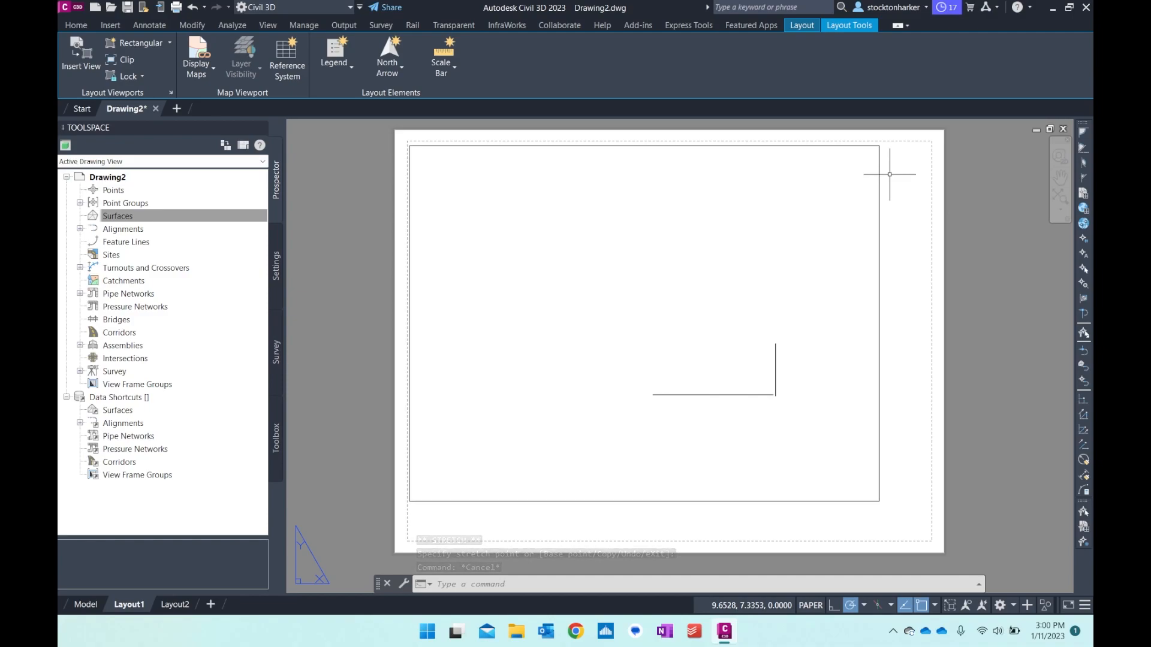
# Step: Stretch the viewport's upper-right and lower-right corners to just inside the dashed printable margin, then clear the selection
pyautogui.click(880, 145)
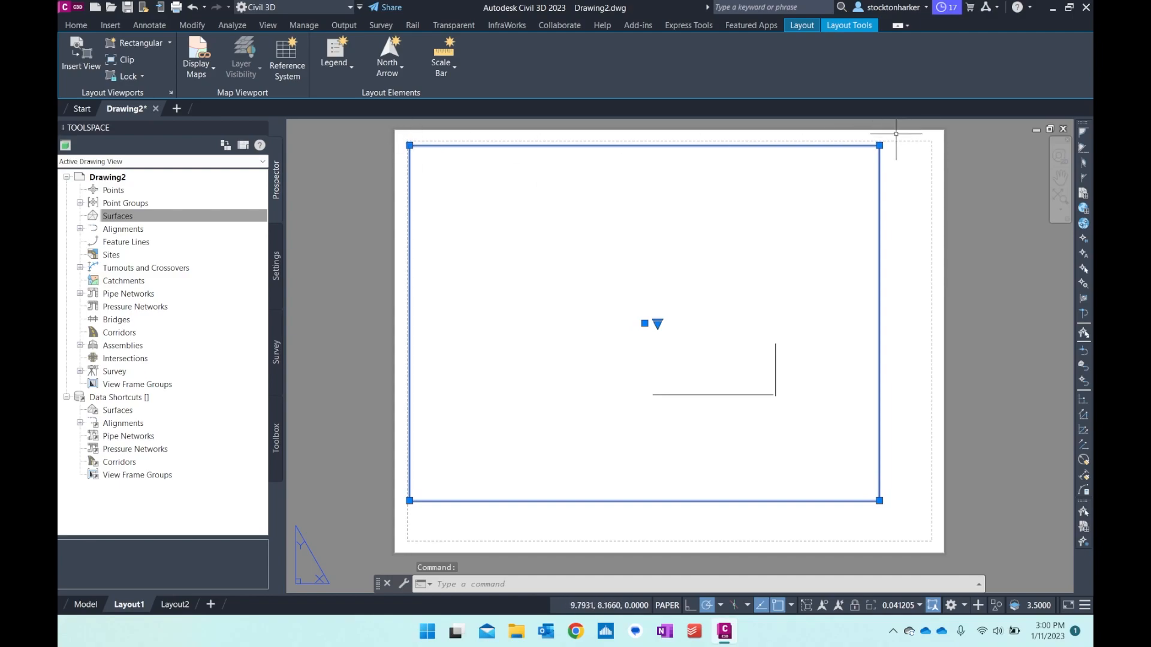
pyautogui.click(880, 145)
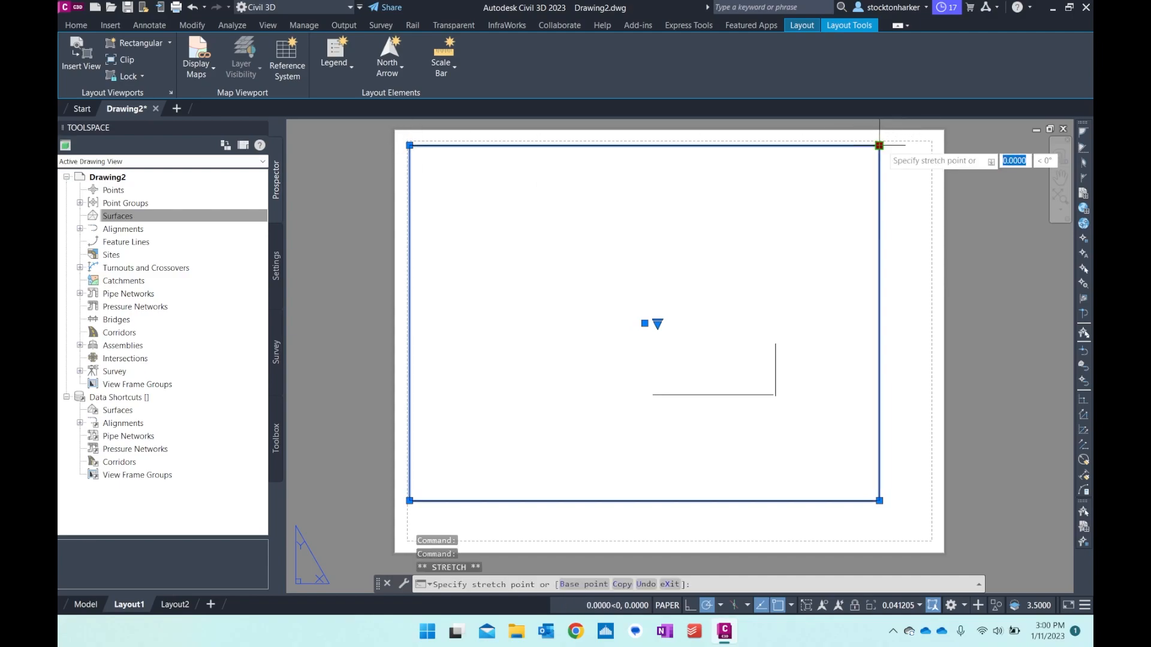
pyautogui.click(925, 145)
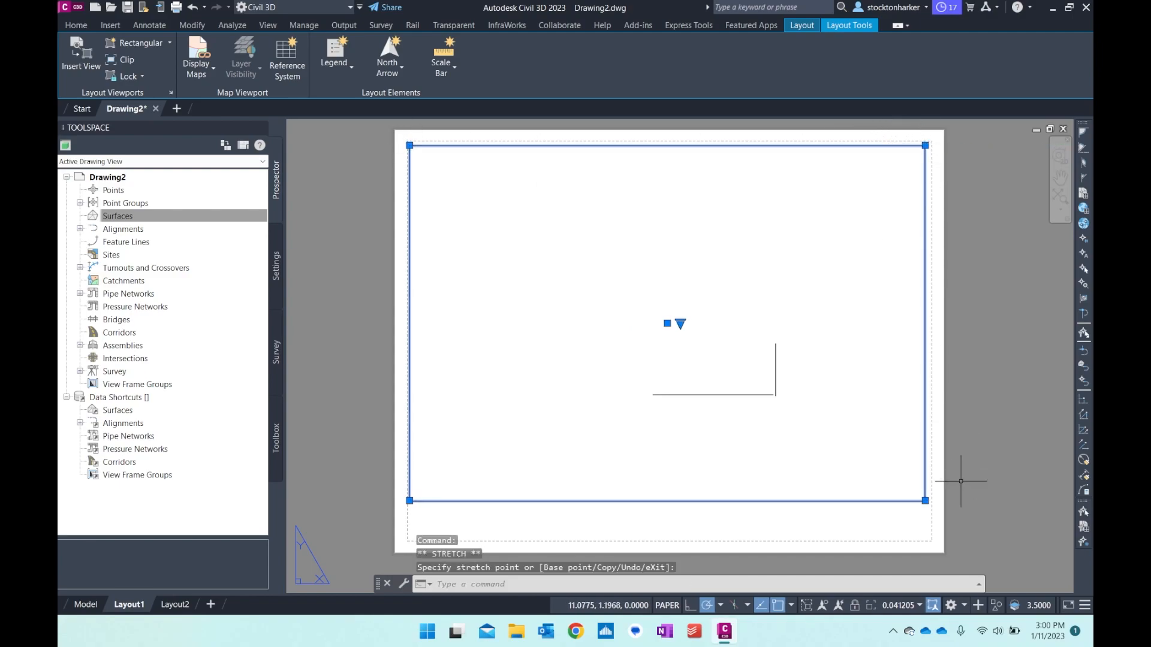
pyautogui.click(925, 500)
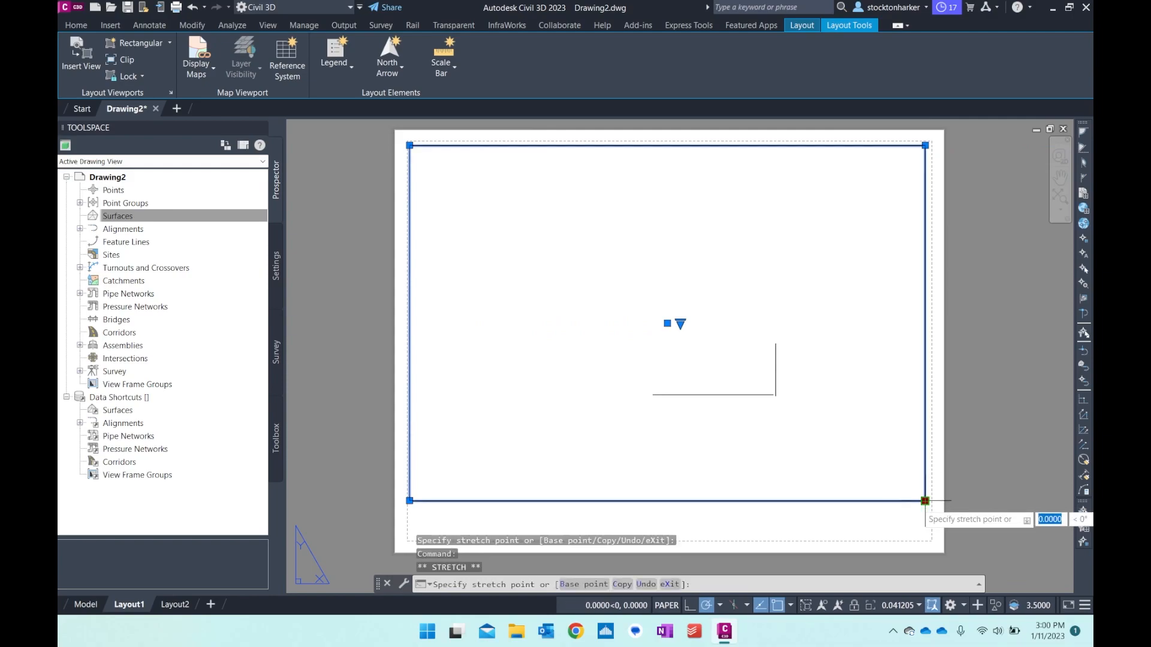
pyautogui.click(923, 533)
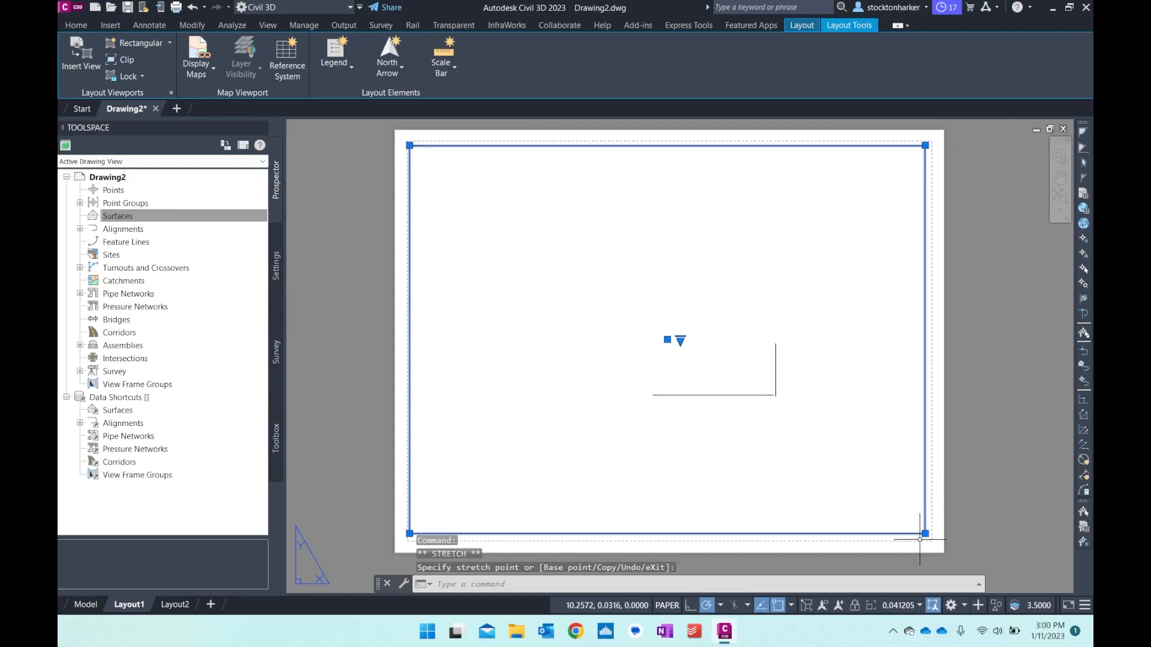
pyautogui.click(925, 534)
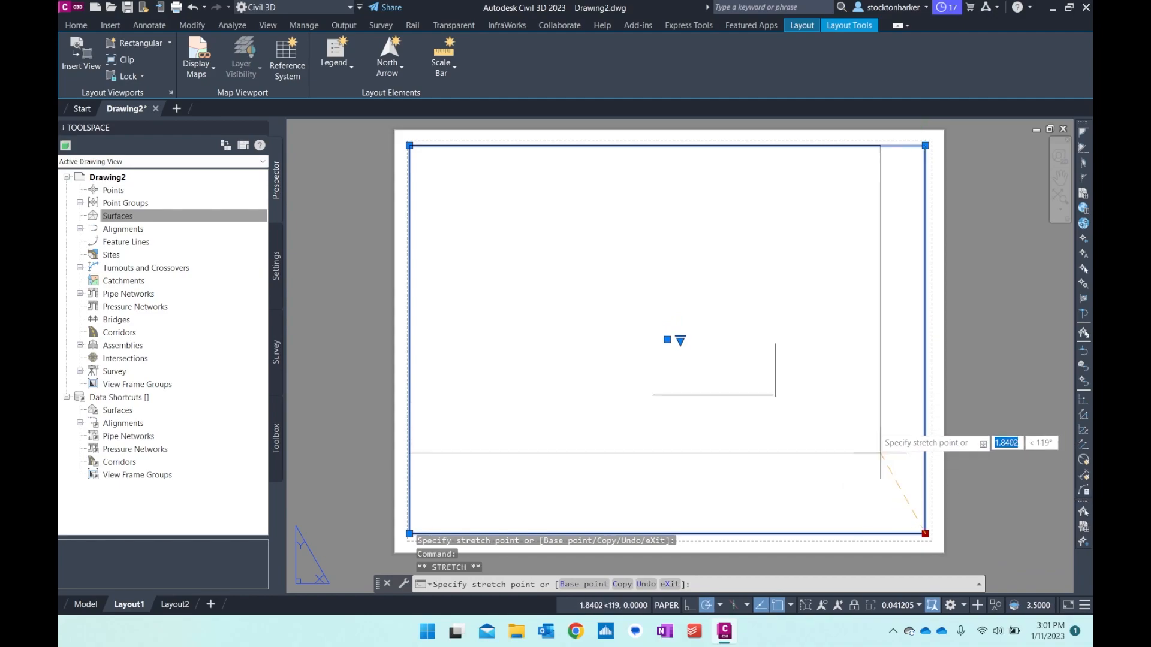
pyautogui.press('Escape')
pyautogui.press('Escape')
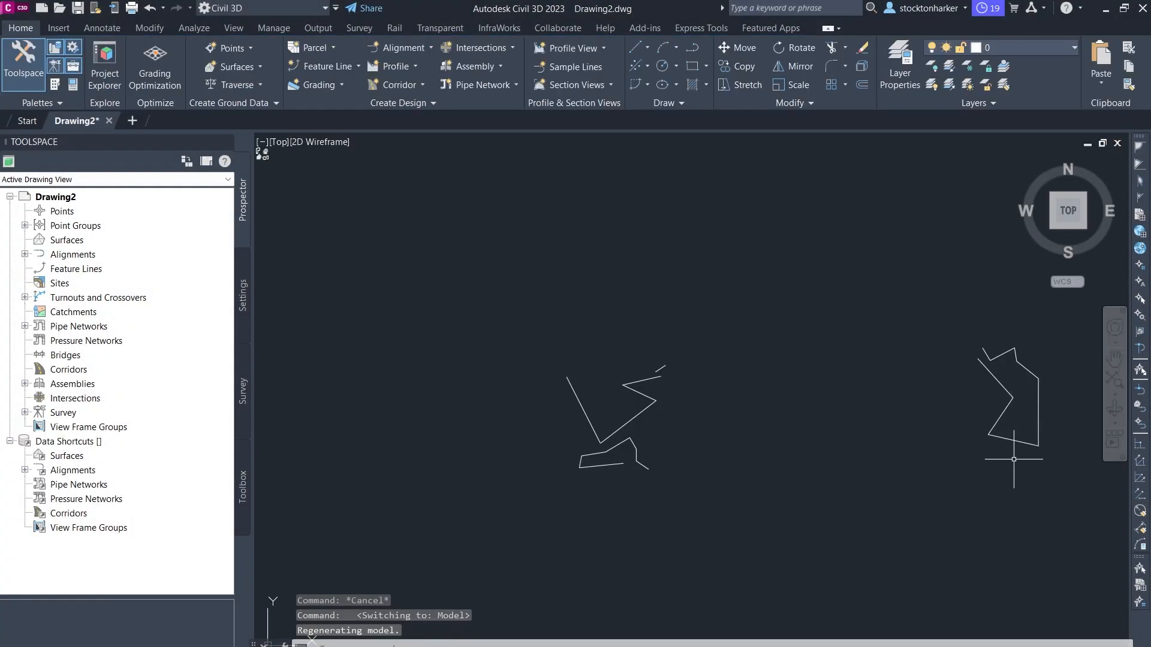
# Step: Preview a crossing selection over both groups of linework in model space and cancel it
pyautogui.moveTo(1004, 516)
pyautogui.mouseDown(button='middle')
pyautogui.moveTo(948, 486)
pyautogui.moveTo(942, 467)
pyautogui.mouseUp(button='middle')
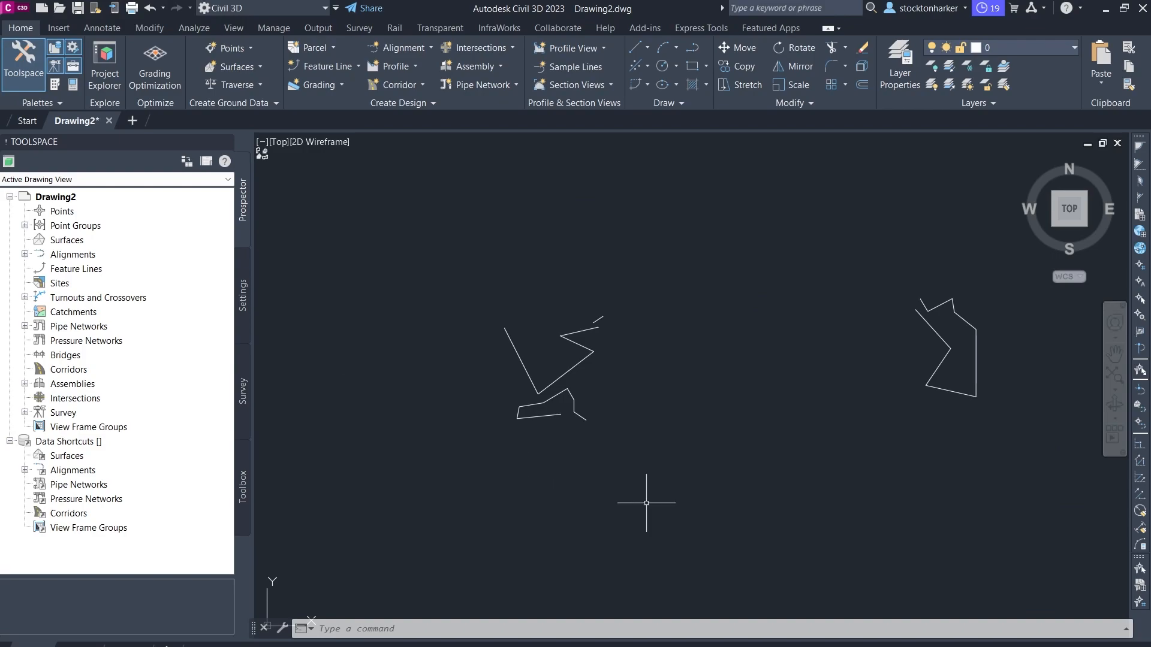
pyautogui.click(1056, 529)
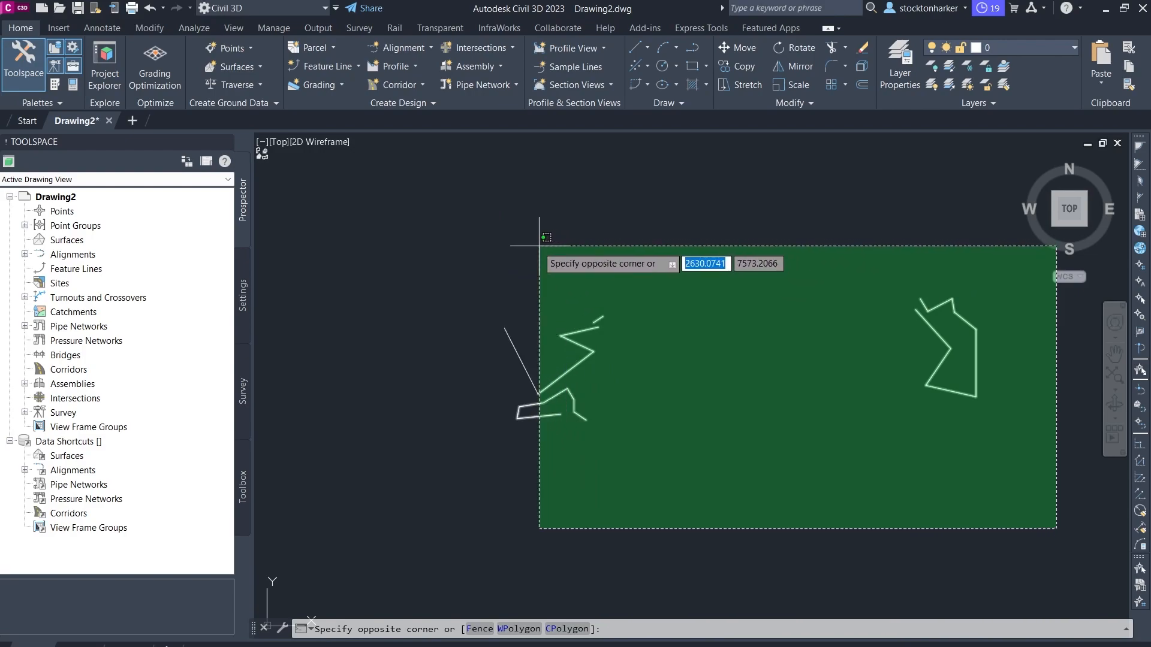
pyautogui.press('Escape')
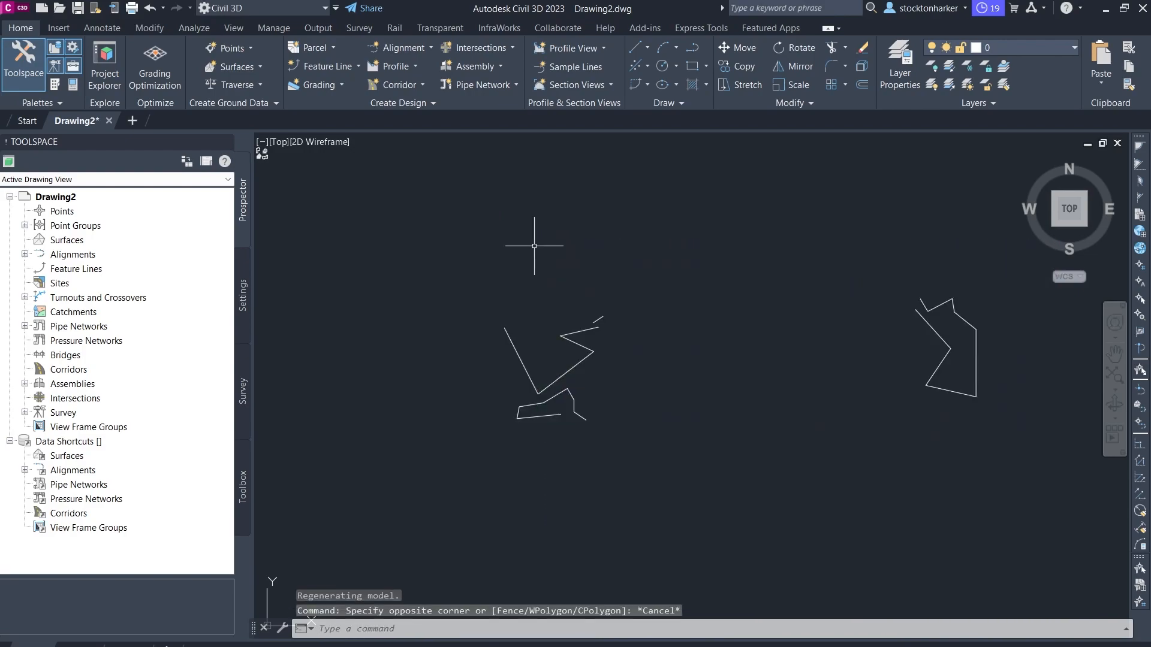
# Step: Preview a window selection around the western group of linework, enclosing it partly and fully, and cancel it
pyautogui.click(328, 171)
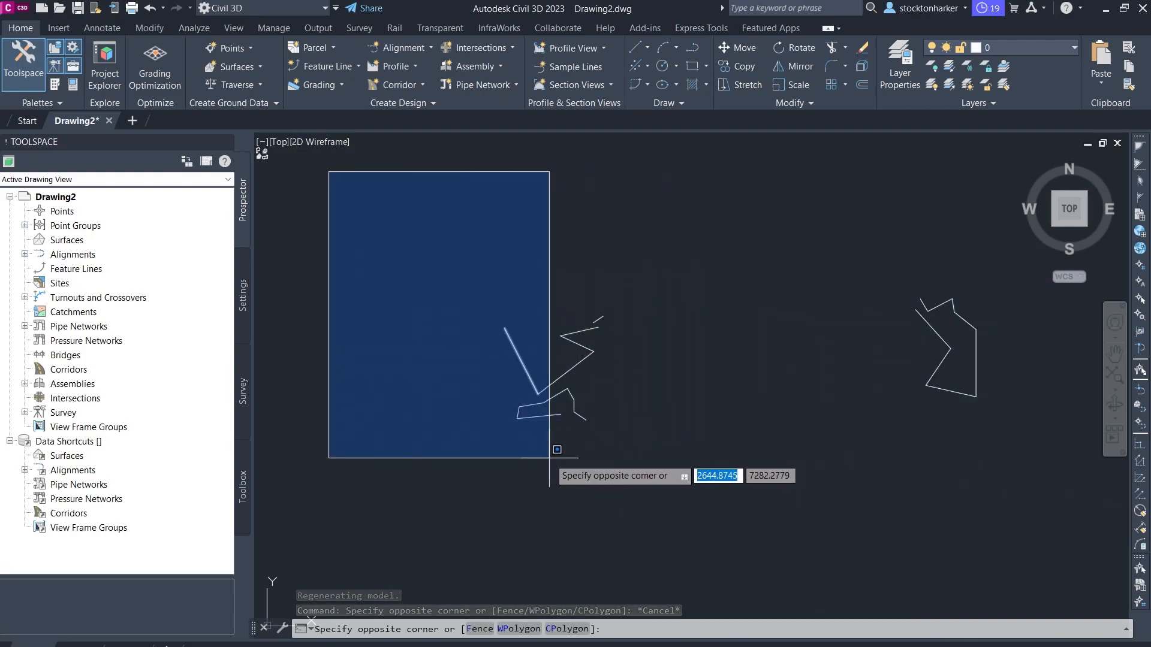
pyautogui.scroll(4, 532, 462)
pyautogui.scroll(-6, 533, 448)
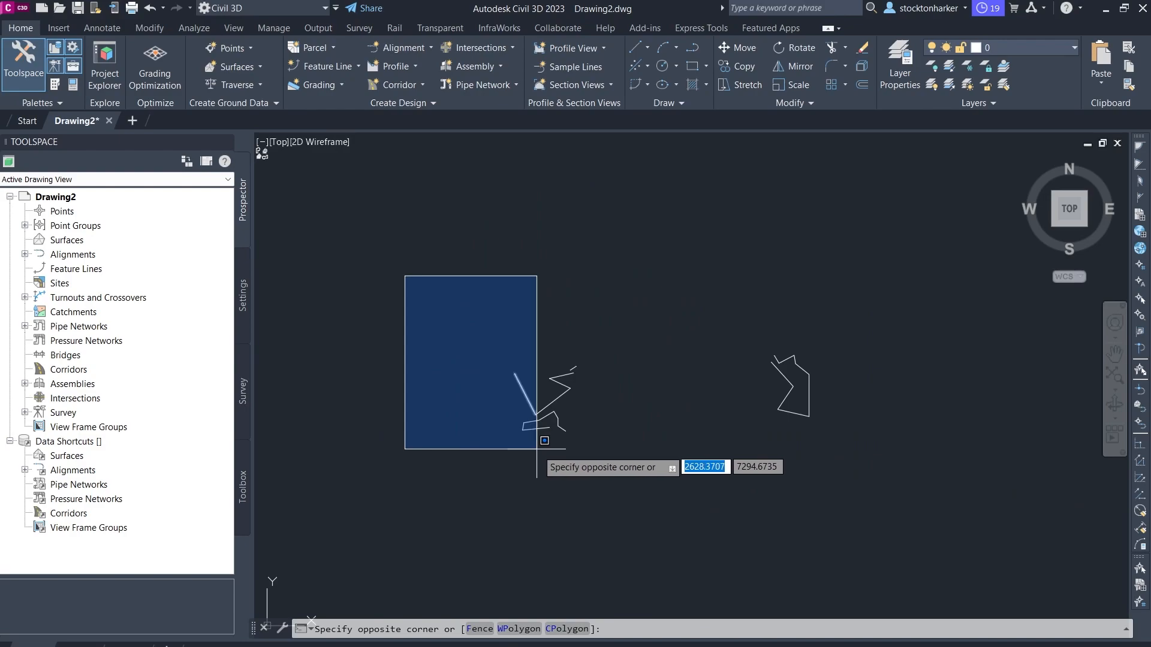
pyautogui.scroll(2, 535, 449)
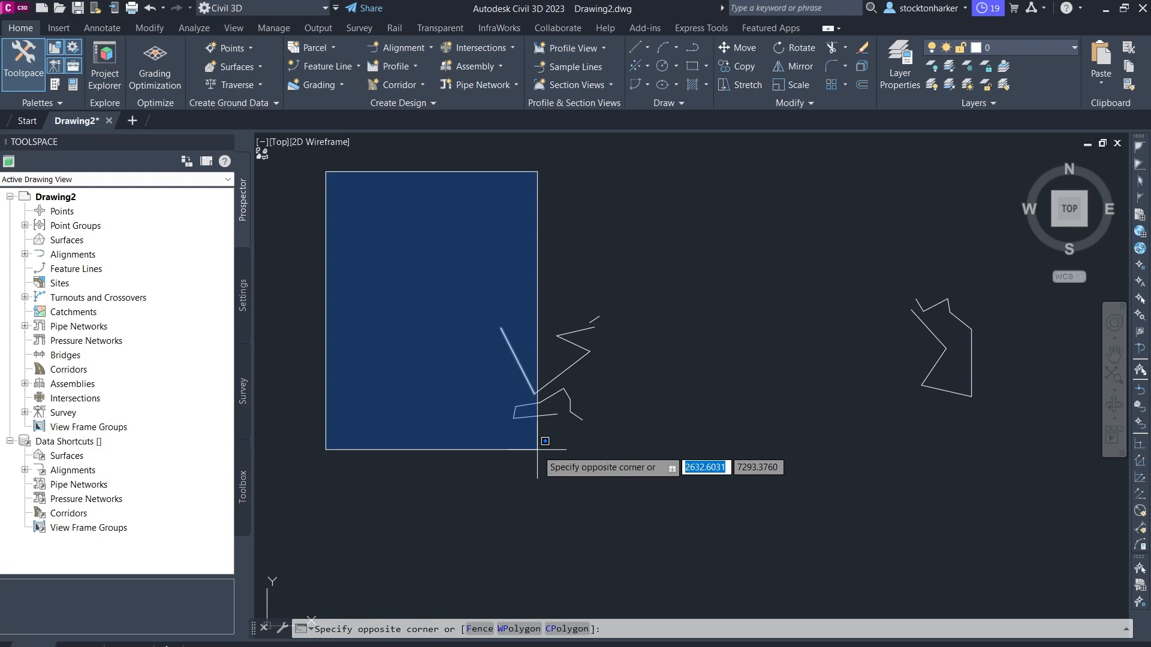
pyautogui.scroll(2, 532, 372)
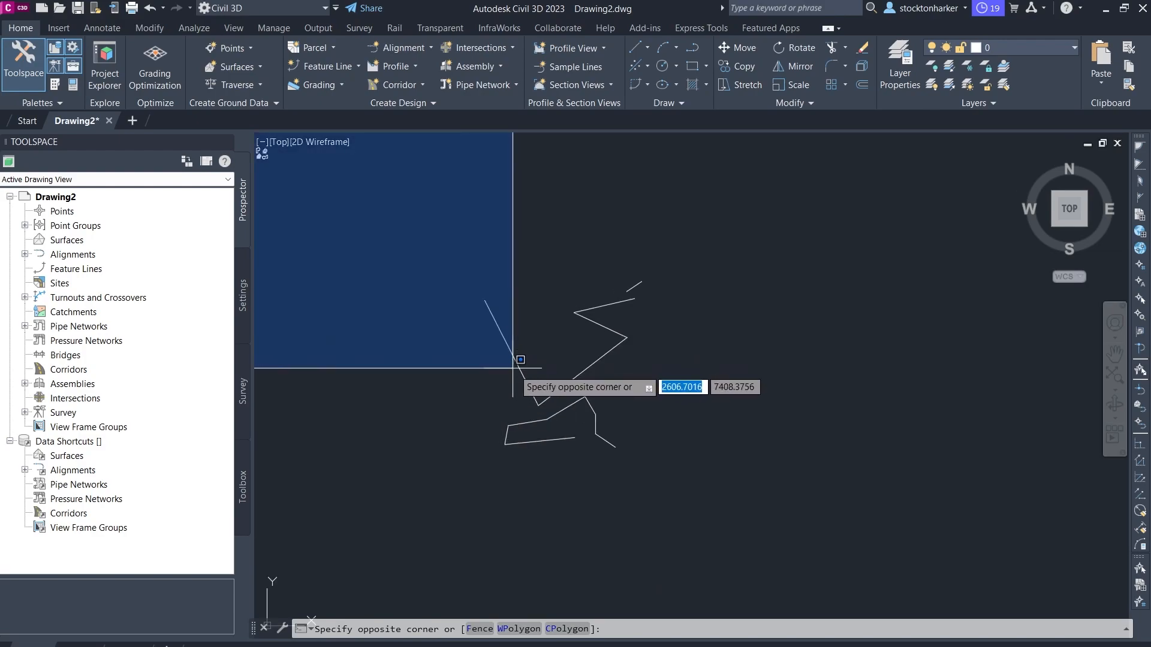
pyautogui.scroll(-2, 534, 432)
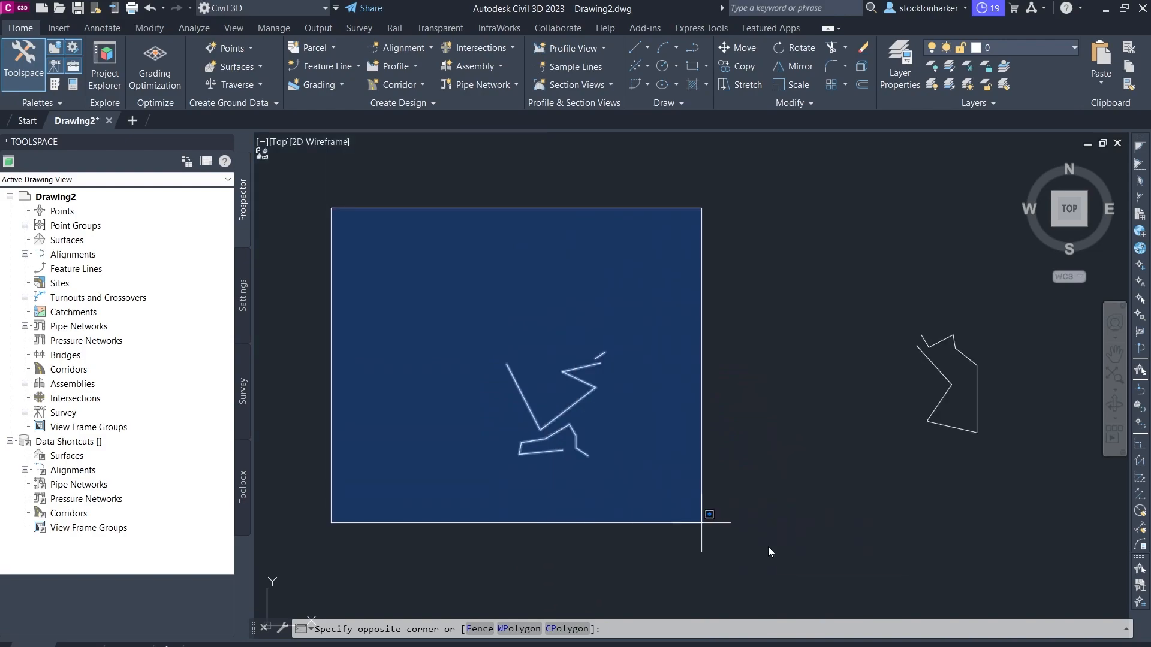
pyautogui.press('Escape')
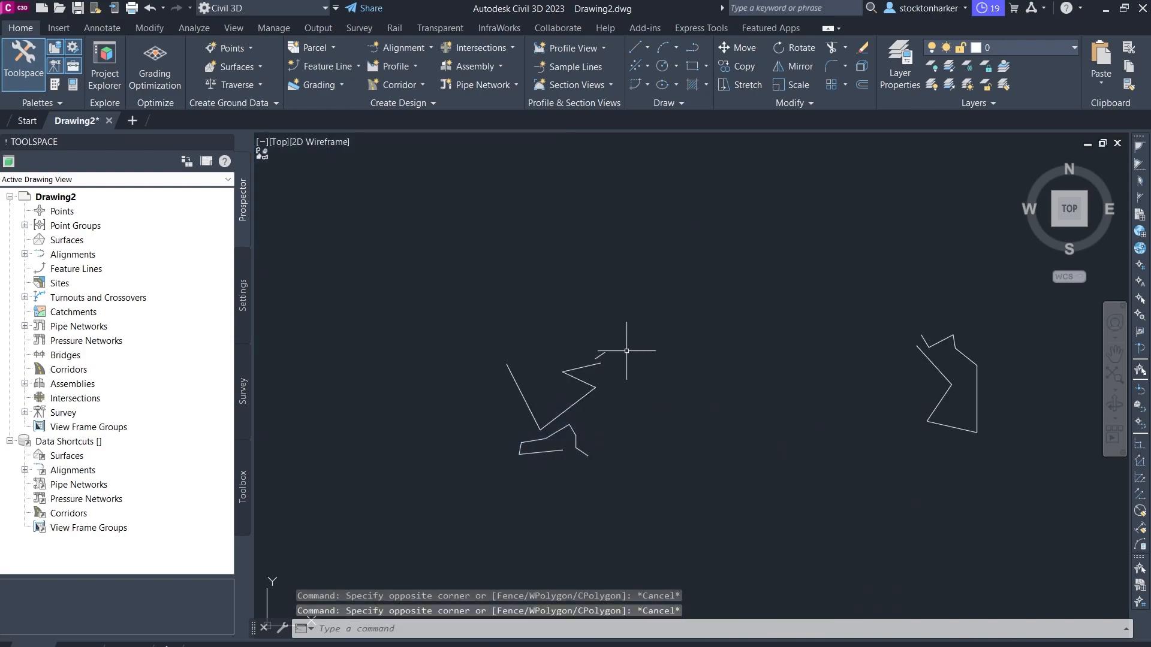
# Step: Try several lasso selections in the empty area above the linework and cancel each one
pyautogui.moveTo(642, 280)
pyautogui.mouseDown()
pyautogui.moveTo(609, 271)
pyautogui.moveTo(577, 294)
pyautogui.moveTo(540, 371)
pyautogui.moveTo(554, 404)
pyautogui.moveTo(648, 444)
pyautogui.moveTo(749, 331)
pyautogui.mouseUp()
pyautogui.press('Escape')
pyautogui.moveTo(680, 277)
pyautogui.mouseDown()
pyautogui.moveTo(647, 274)
pyautogui.moveTo(595, 309)
pyautogui.moveTo(617, 377)
pyautogui.moveTo(663, 398)
pyautogui.moveTo(741, 395)
pyautogui.moveTo(733, 308)
pyautogui.mouseUp()
pyautogui.press('Escape')
pyautogui.moveTo(625, 259)
pyautogui.mouseDown()
pyautogui.moveTo(728, 307)
pyautogui.moveTo(741, 397)
pyautogui.moveTo(661, 496)
pyautogui.moveTo(536, 446)
pyautogui.moveTo(565, 333)
pyautogui.moveTo(620, 248)
pyautogui.mouseUp()
pyautogui.press('Escape')
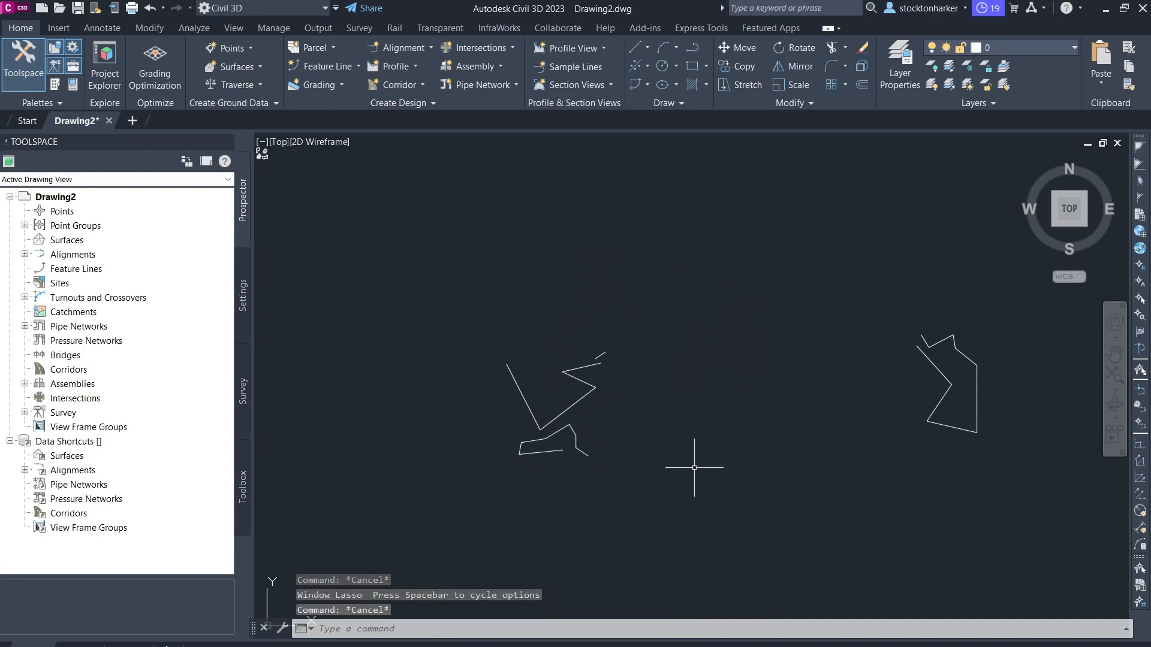
# Step: Select all the linework in model space with a crossing window and delete it
pyautogui.moveTo(776, 426); pyautogui.dragTo(728, 409, button='middle')
pyautogui.click(1004, 546)
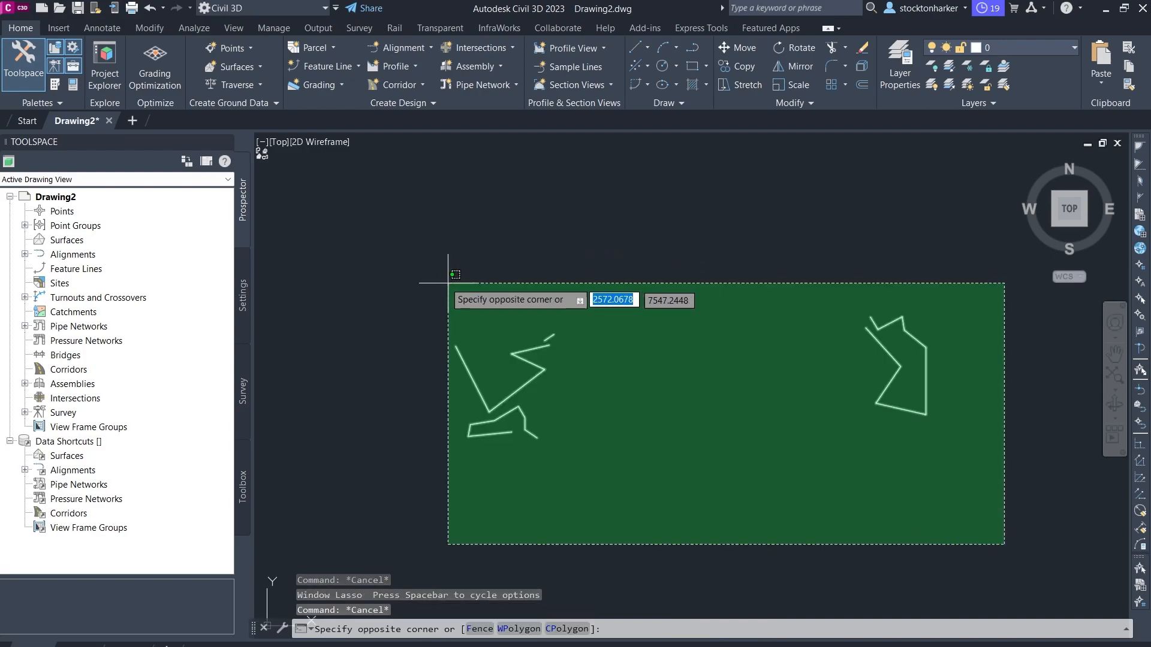
pyautogui.click(431, 277)
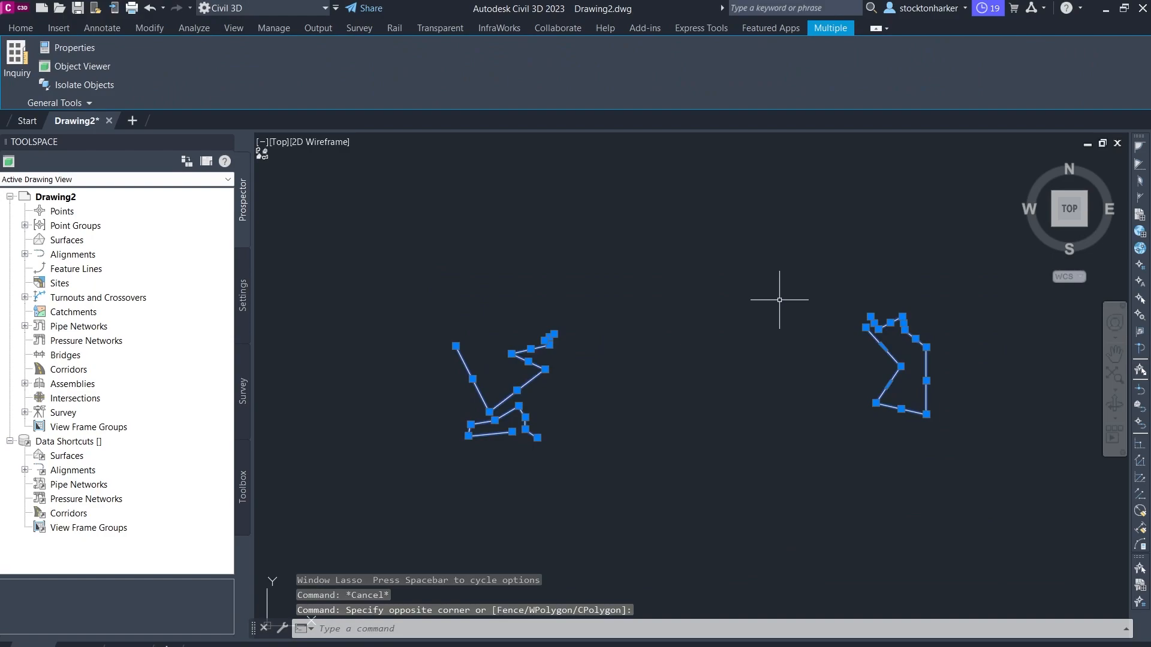
pyautogui.press('Delete')
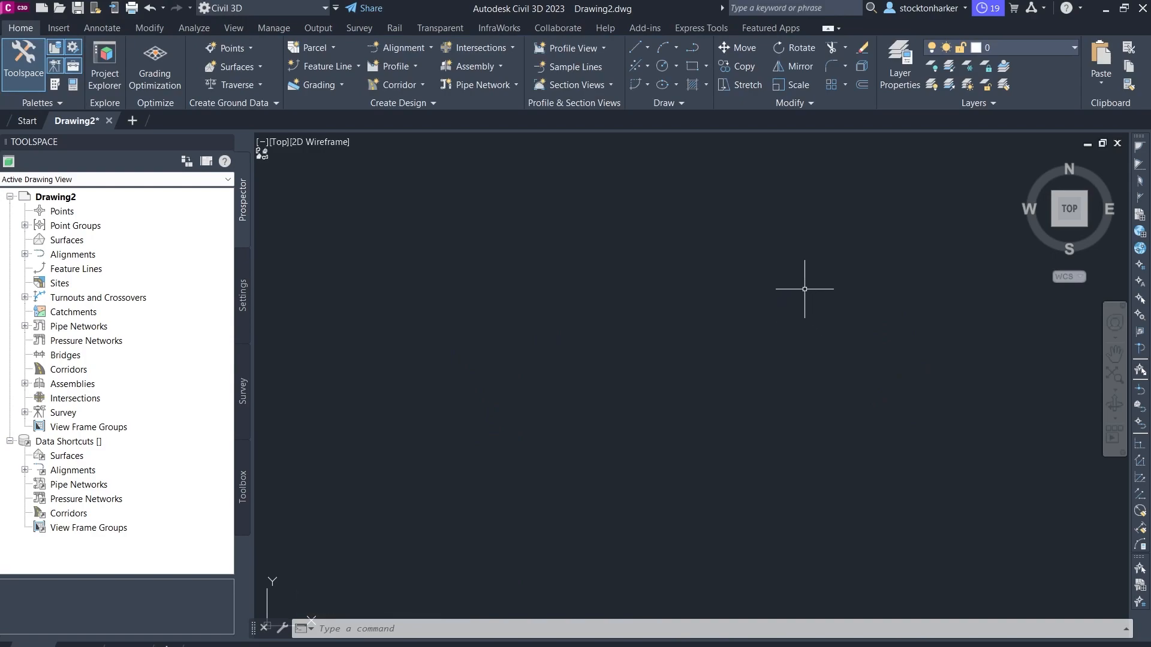
# Step: Start importing points from file and select BYU-I Upper Fields Survey Data in the Introduction to Civil 3D and TopconLink folder under Land Surveying
pyautogui.click(59, 30)
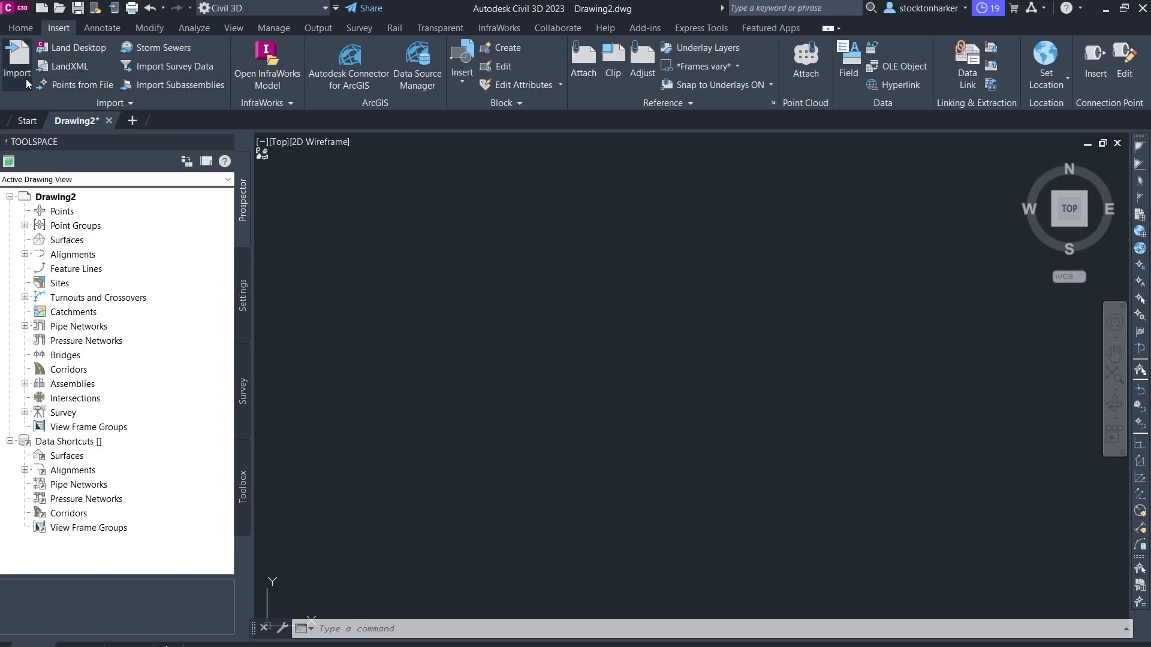
pyautogui.click(82, 87)
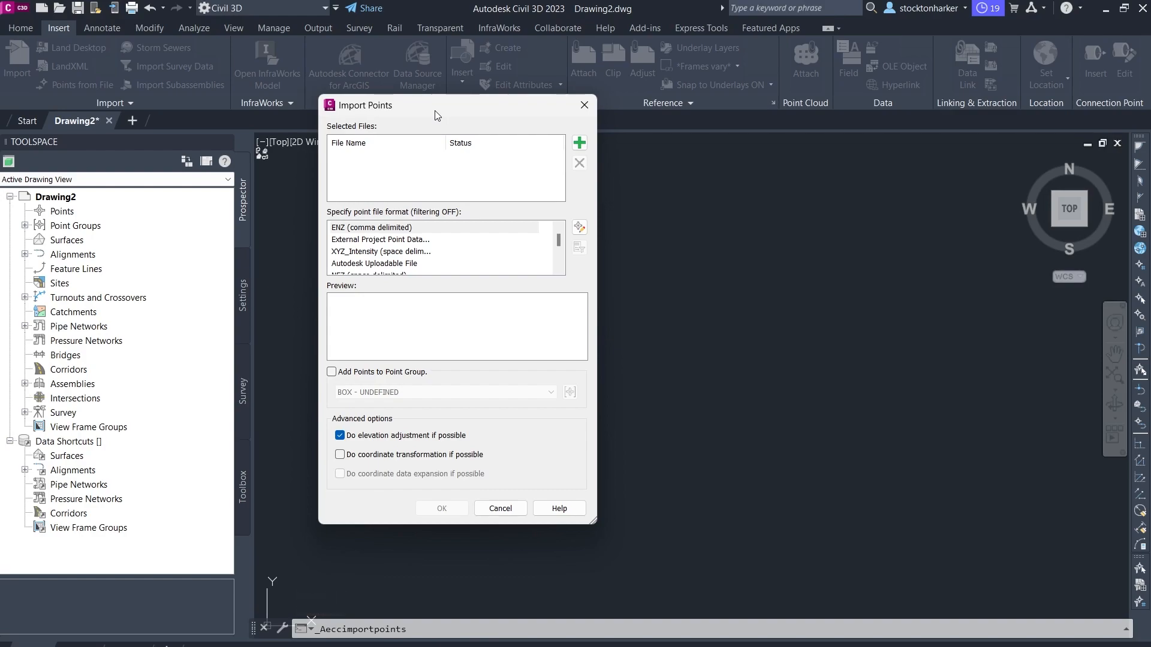
pyautogui.click(579, 144)
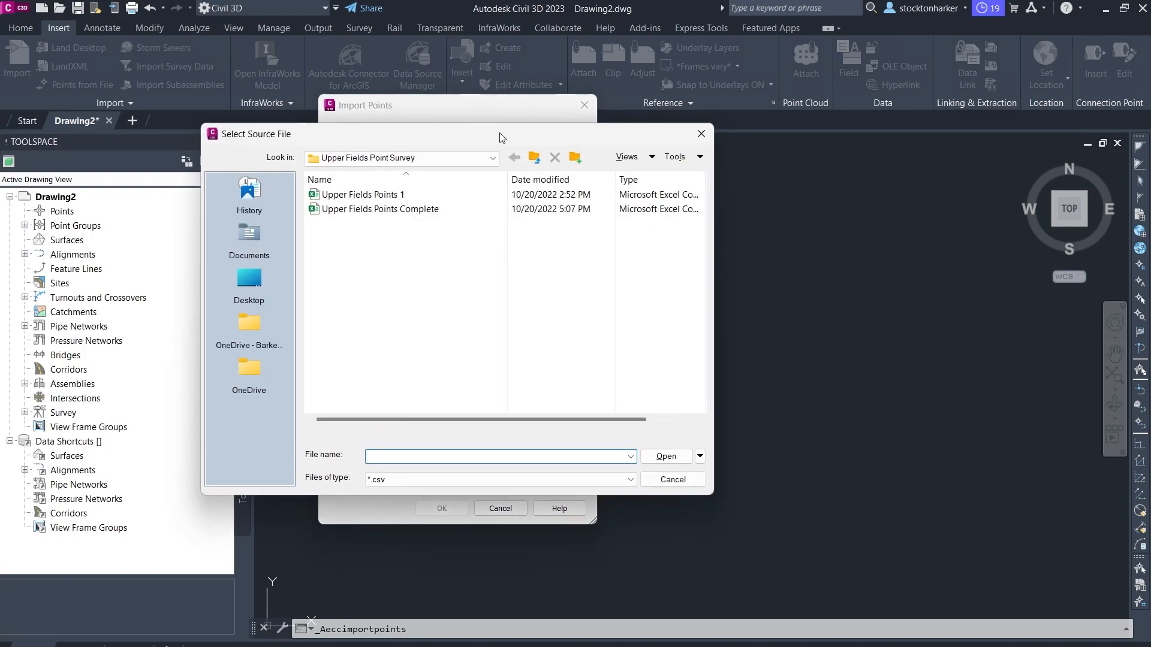
pyautogui.click(534, 157)
pyautogui.click(249, 282)
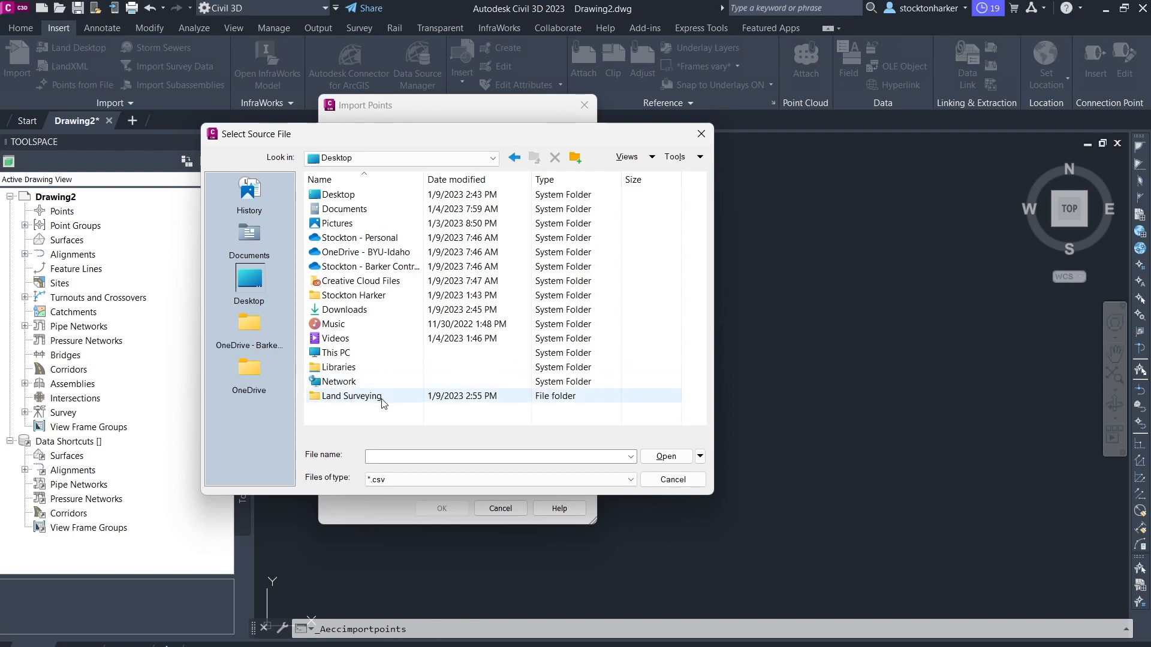
pyautogui.doubleClick(359, 396)
pyautogui.doubleClick(407, 197)
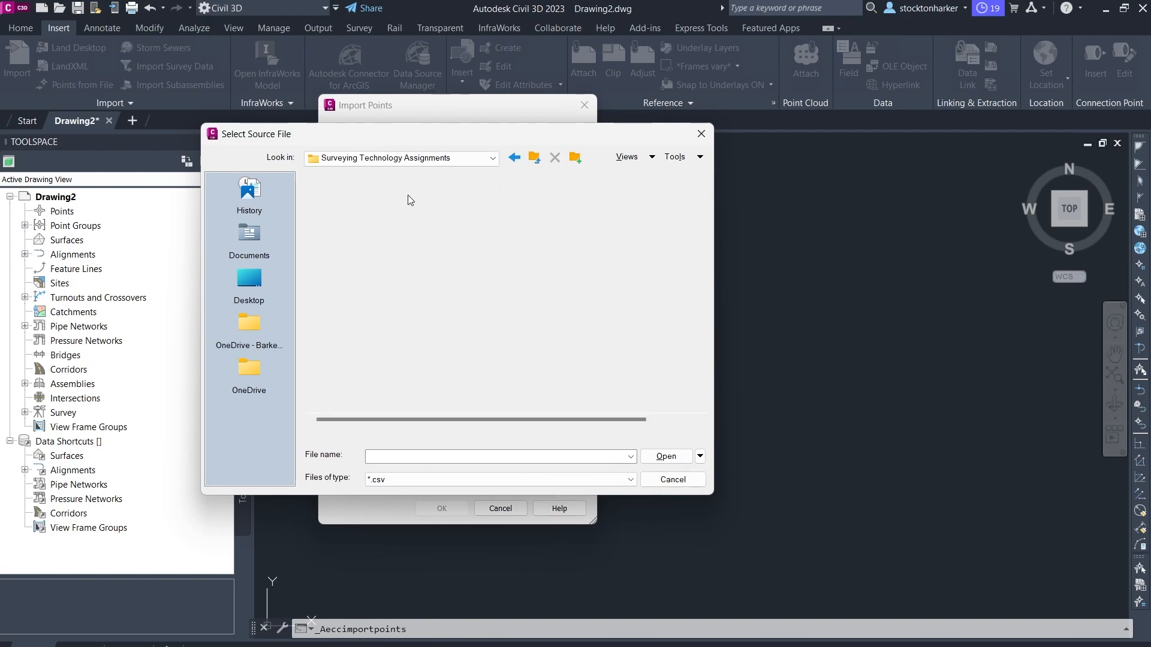
pyautogui.doubleClick(401, 196)
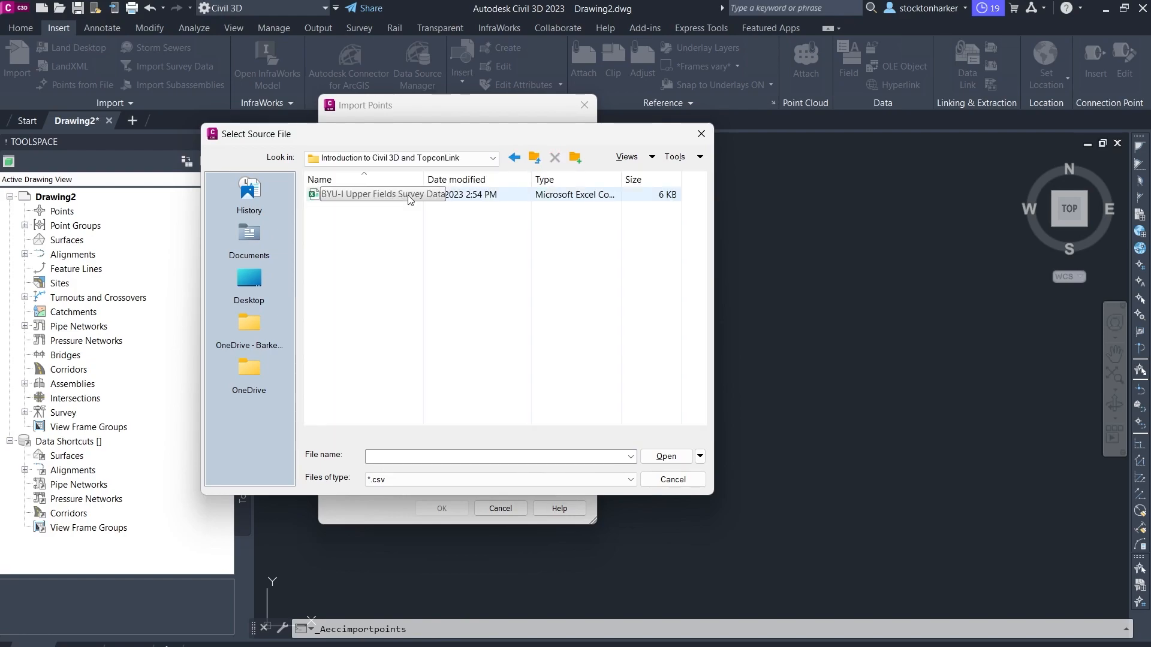
pyautogui.click(378, 195)
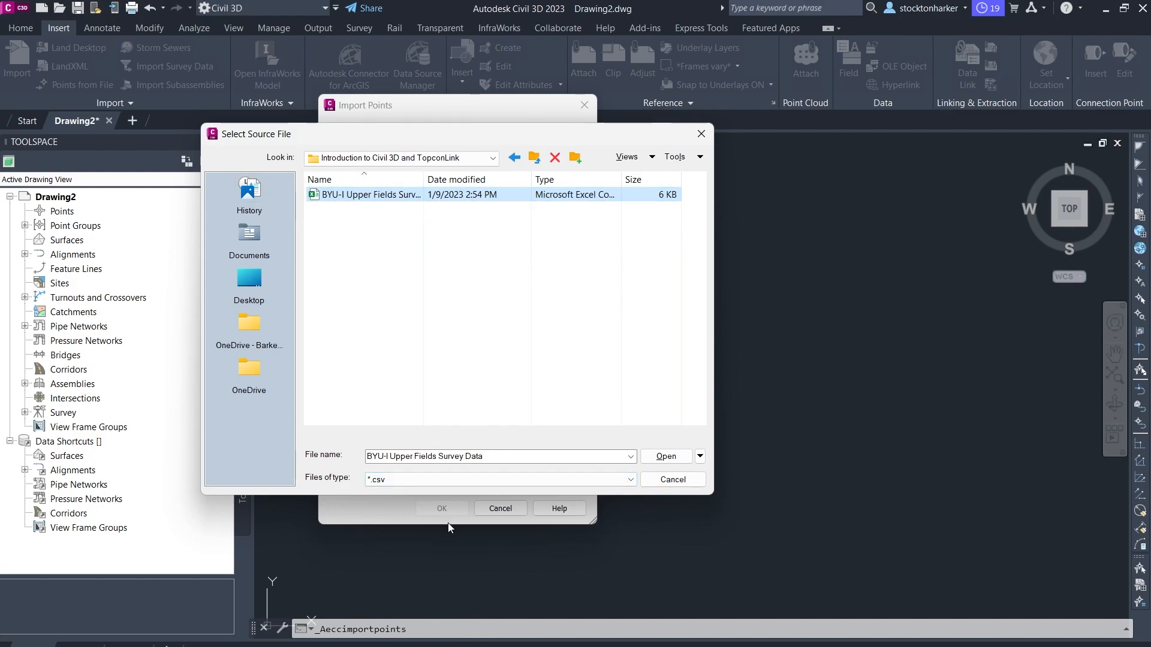
# Step: Try the extensionless and All Files filters for the source file list, and set the filter back to *.csv
pyautogui.click(428, 479)
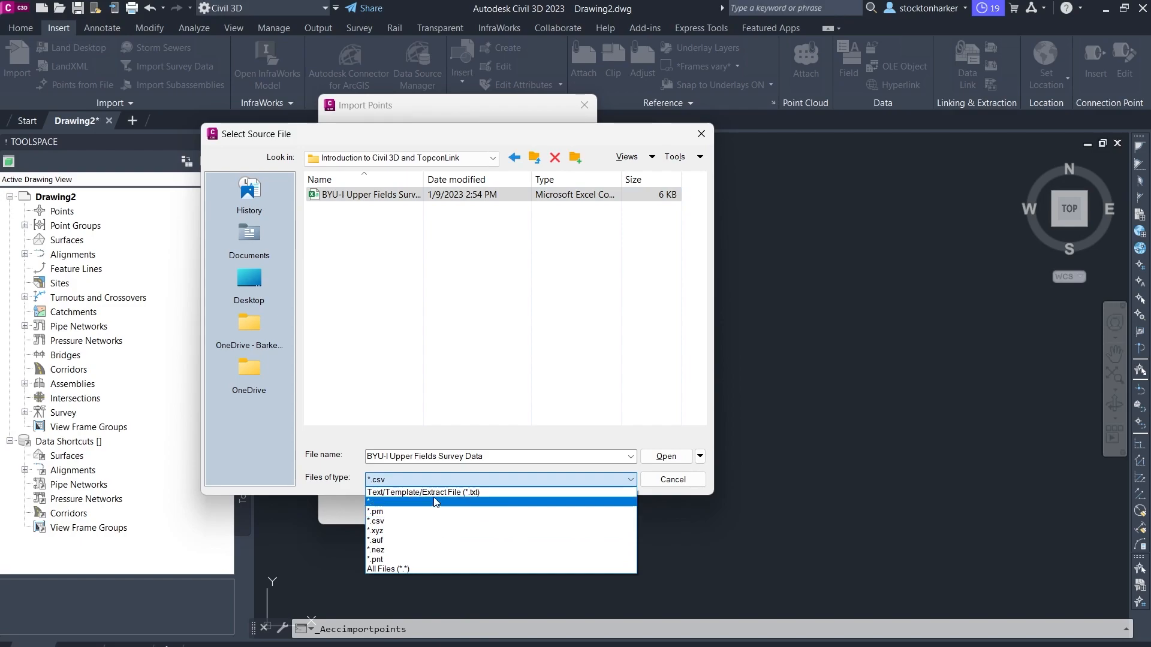
pyautogui.click(436, 502)
pyautogui.click(431, 479)
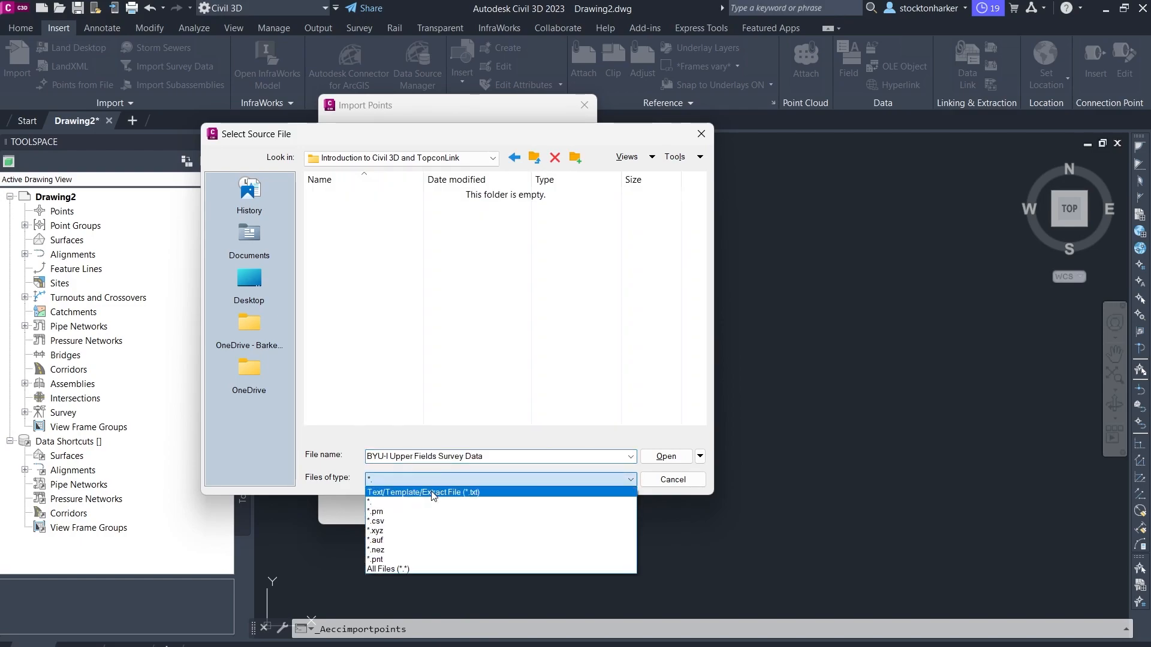
pyautogui.click(402, 570)
pyautogui.click(397, 479)
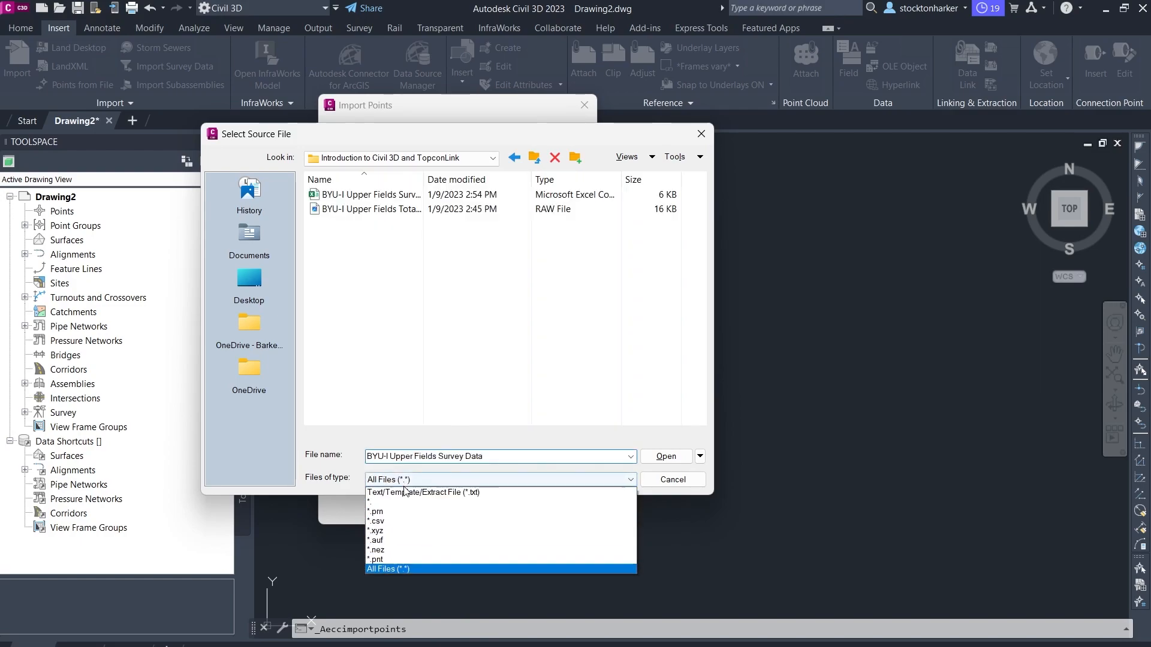
pyautogui.click(395, 522)
# Step: Add BYU-I Upper Fields Survey Data.csv to the files for the points import
pyautogui.click(386, 195)
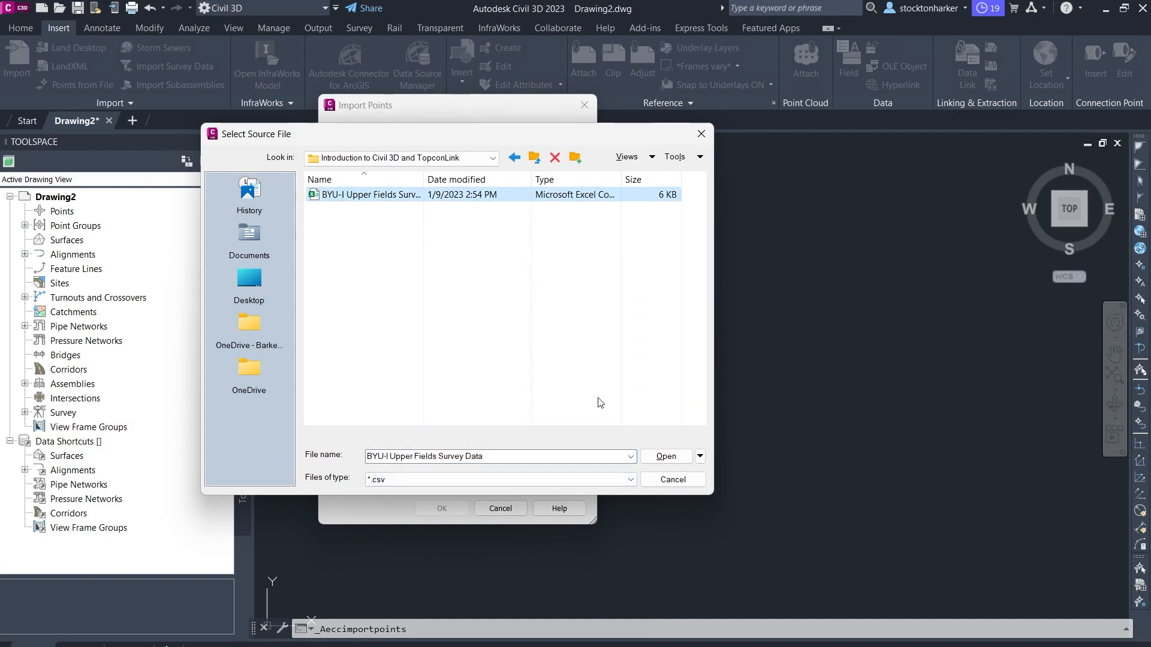
pyautogui.click(665, 457)
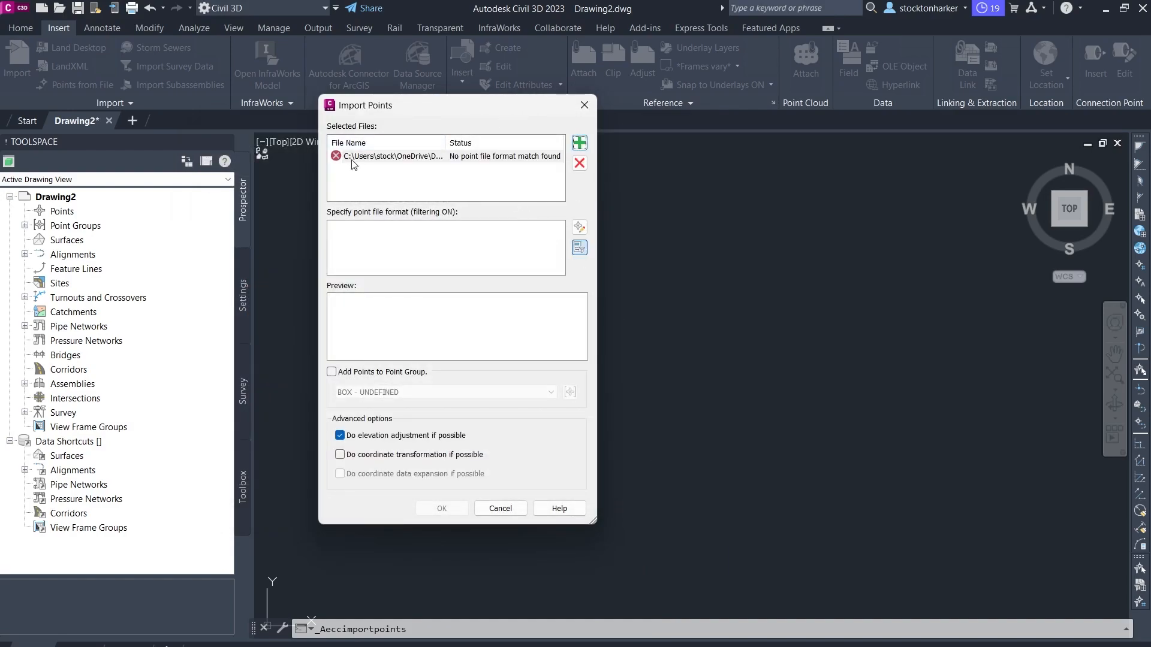
pyautogui.moveTo(374, 108); pyautogui.dragTo(513, 140)
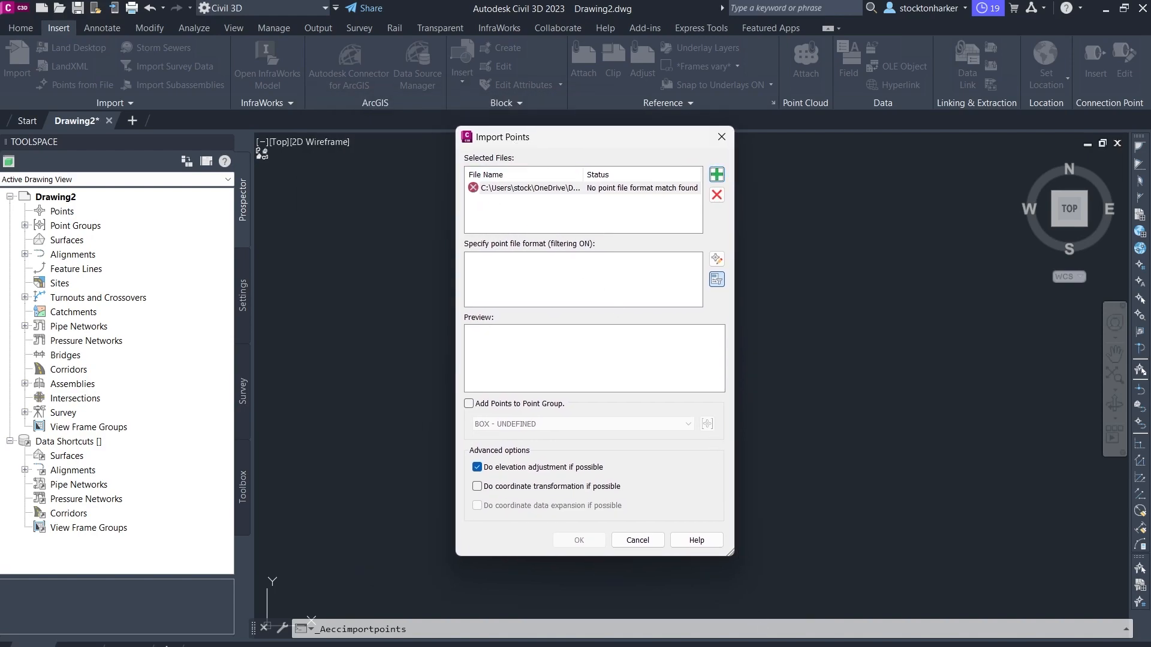
# Step: Switch to Excel, save BYU-I Upper Fields Survey Data as CSV (Comma delimited) over the existing file, and close the workbook
pyautogui.click(774, 606)
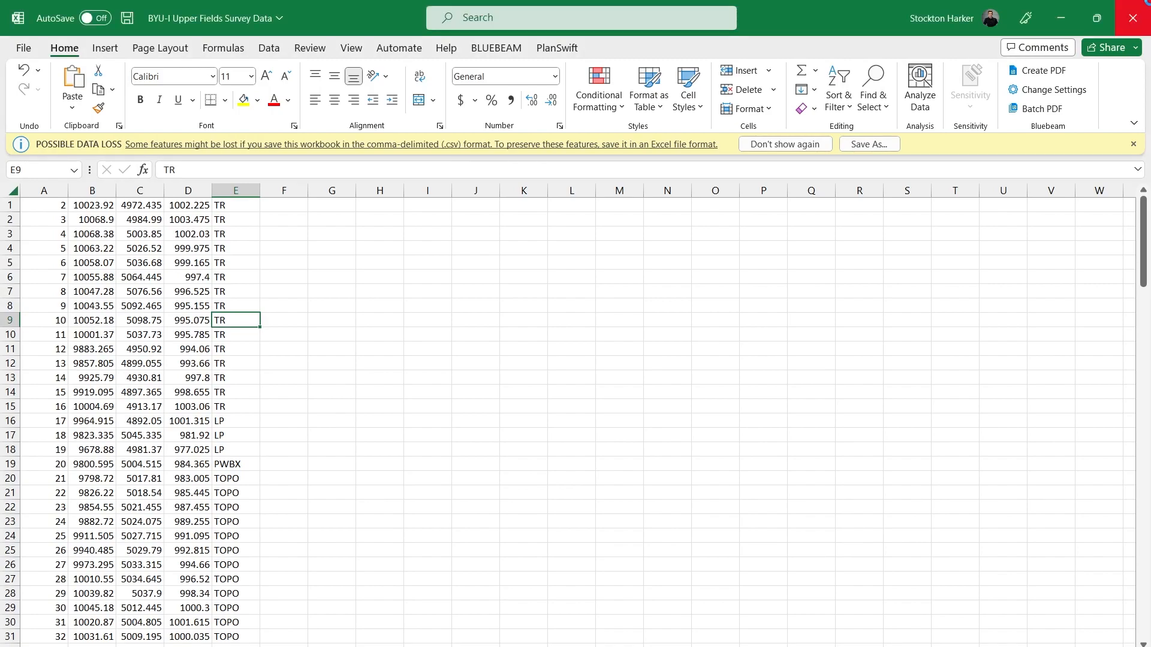
pyautogui.click(1132, 17)
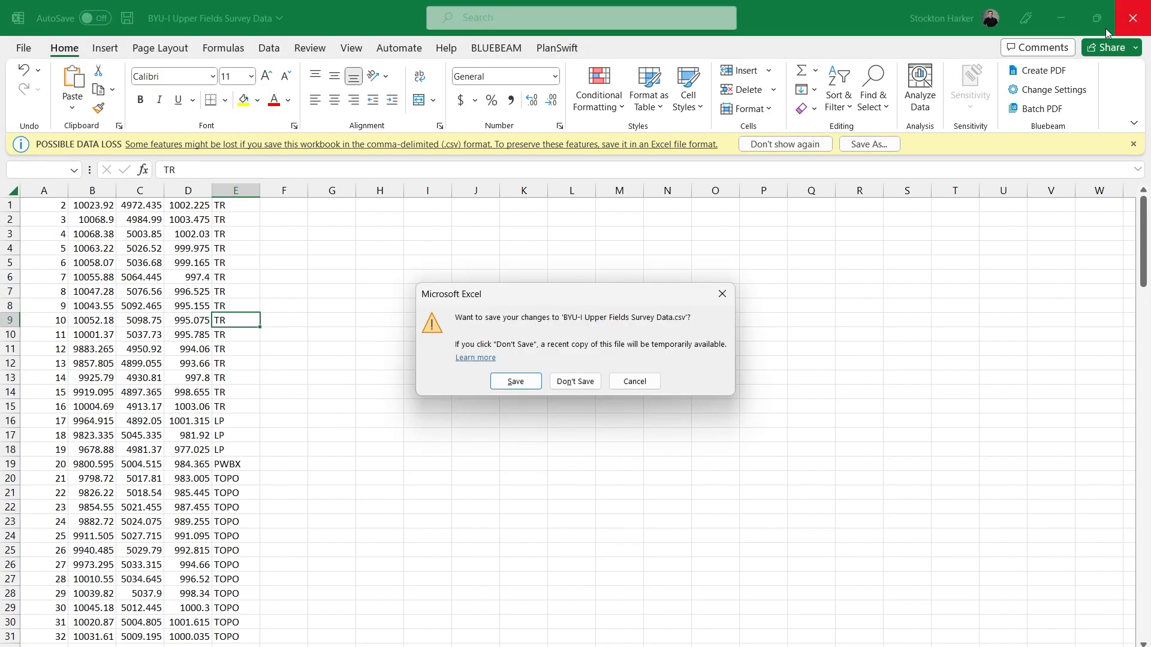
pyautogui.click(523, 384)
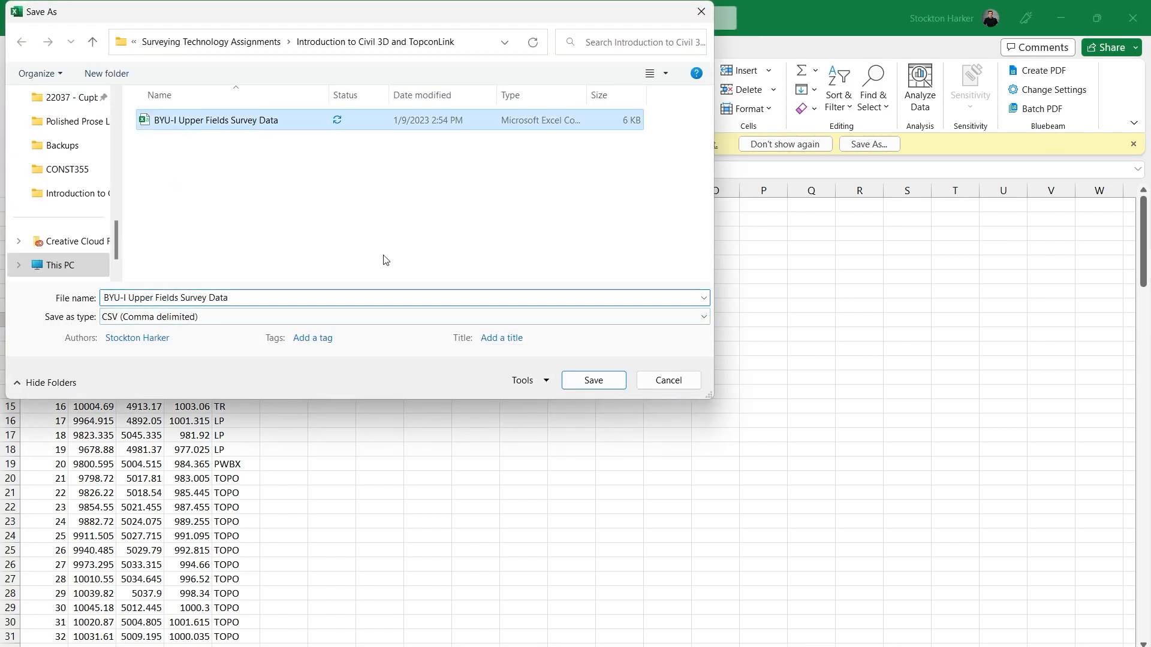
pyautogui.click(590, 380)
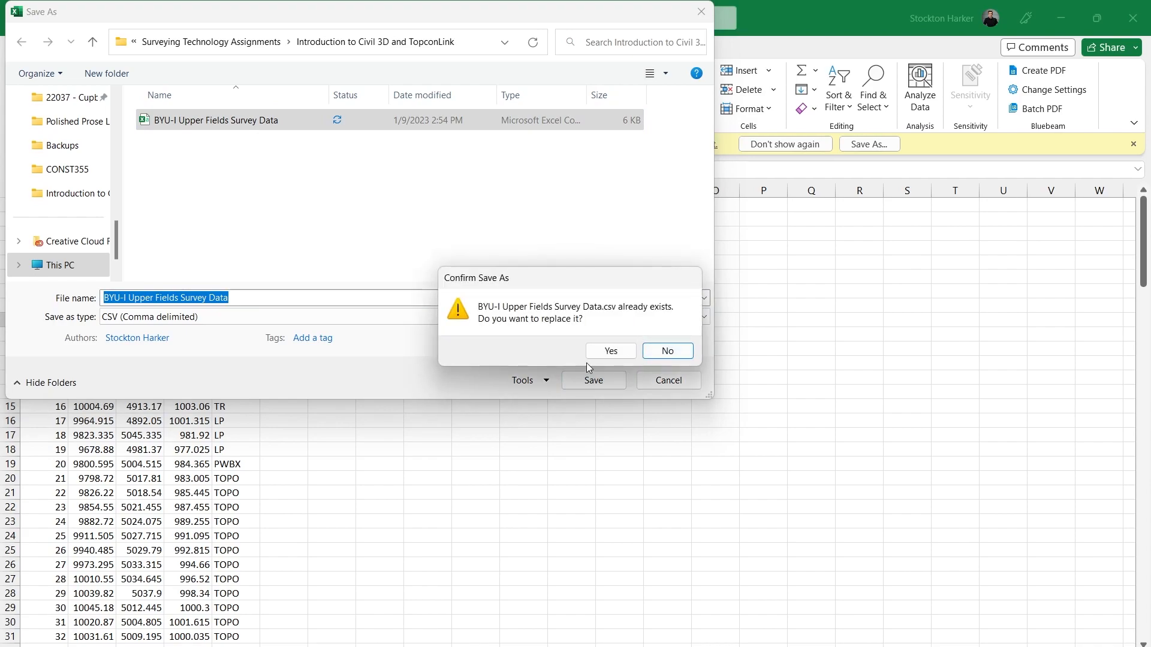
pyautogui.click(600, 352)
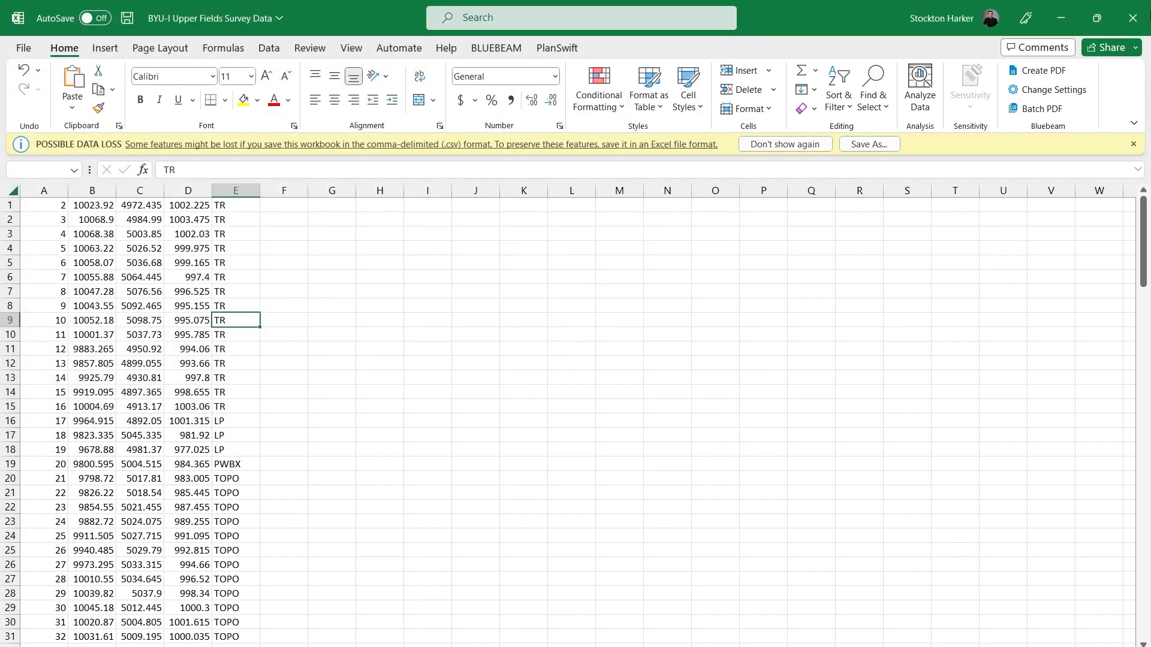
pyautogui.click(1135, 18)
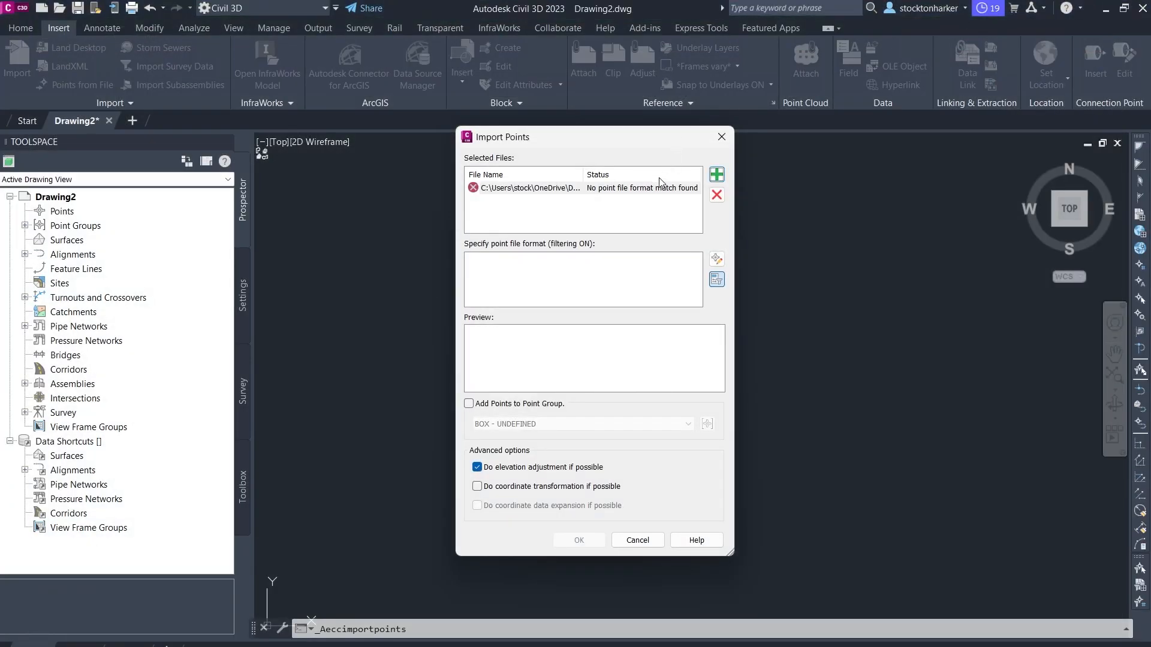
# Step: Remove the unmatched file from the points import and add the resaved BYU-I Upper Fields Survey Data.csv again
pyautogui.click(633, 188)
pyautogui.click(716, 194)
pyautogui.click(716, 174)
pyautogui.click(429, 196)
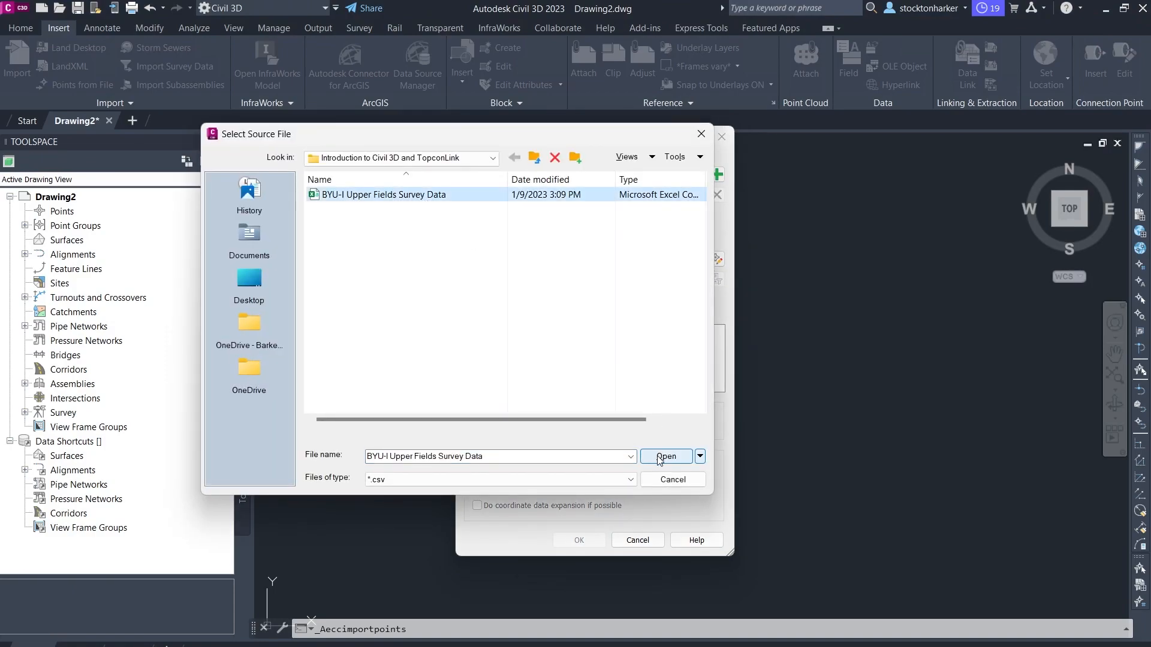
pyautogui.click(676, 454)
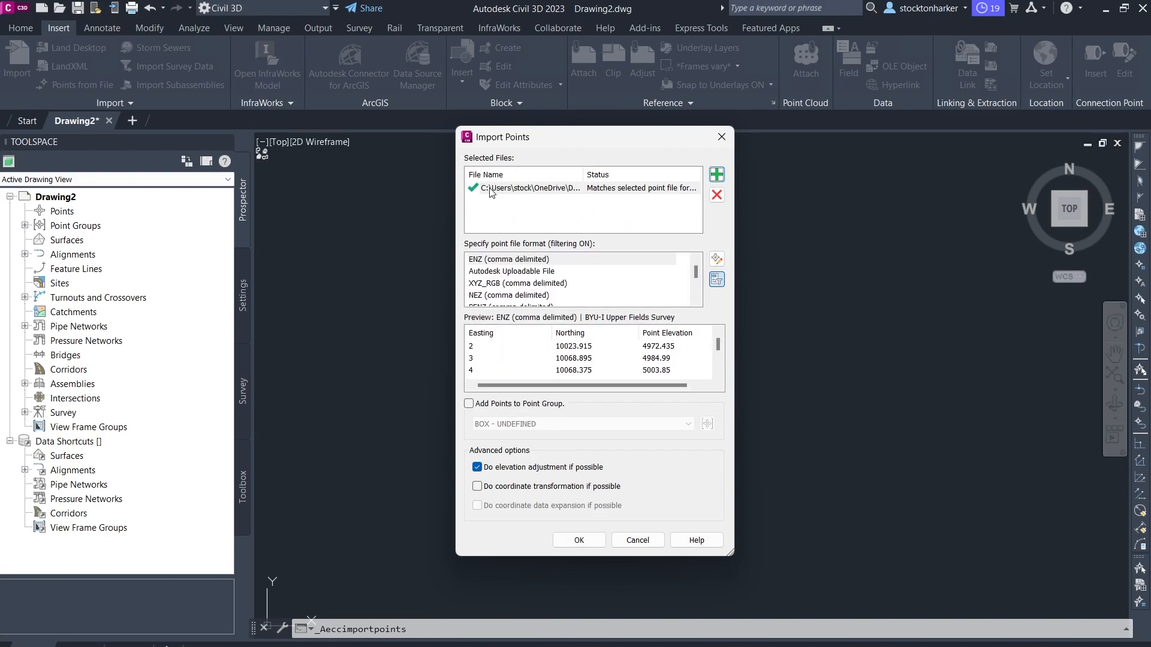
# Step: Enlarge the Import Points dialog and set the point file format to PNEZD (comma delimited)
pyautogui.moveTo(731, 552); pyautogui.dragTo(880, 639)
pyautogui.moveTo(631, 133); pyautogui.dragTo(586, 80)
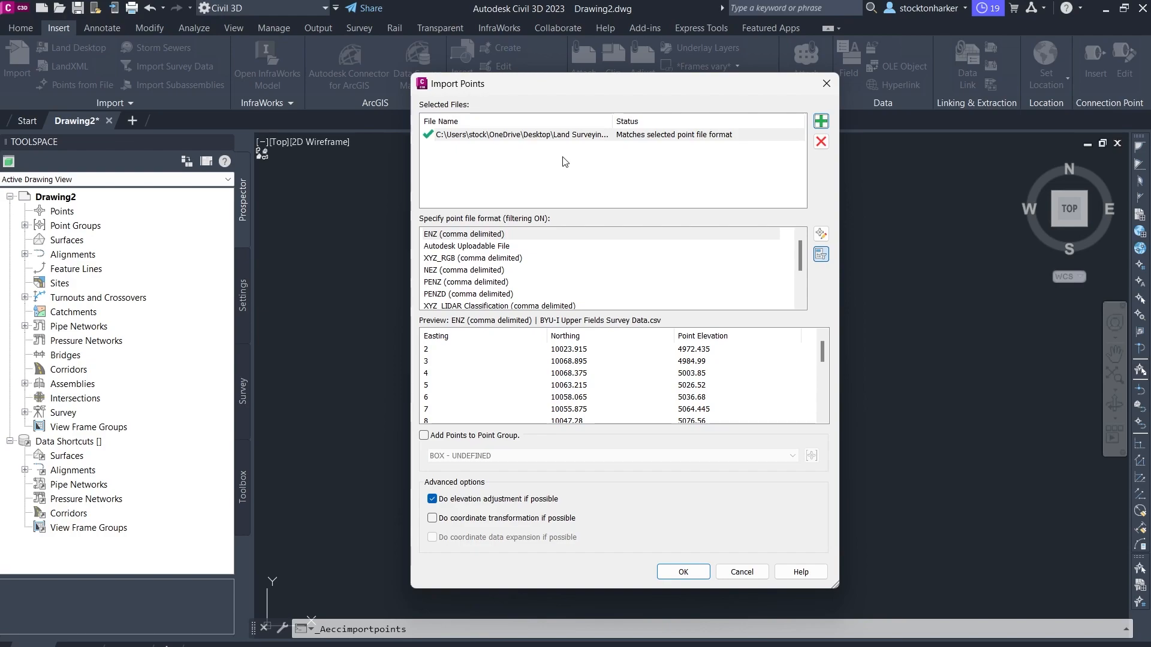
pyautogui.scroll(-2, 542, 278)
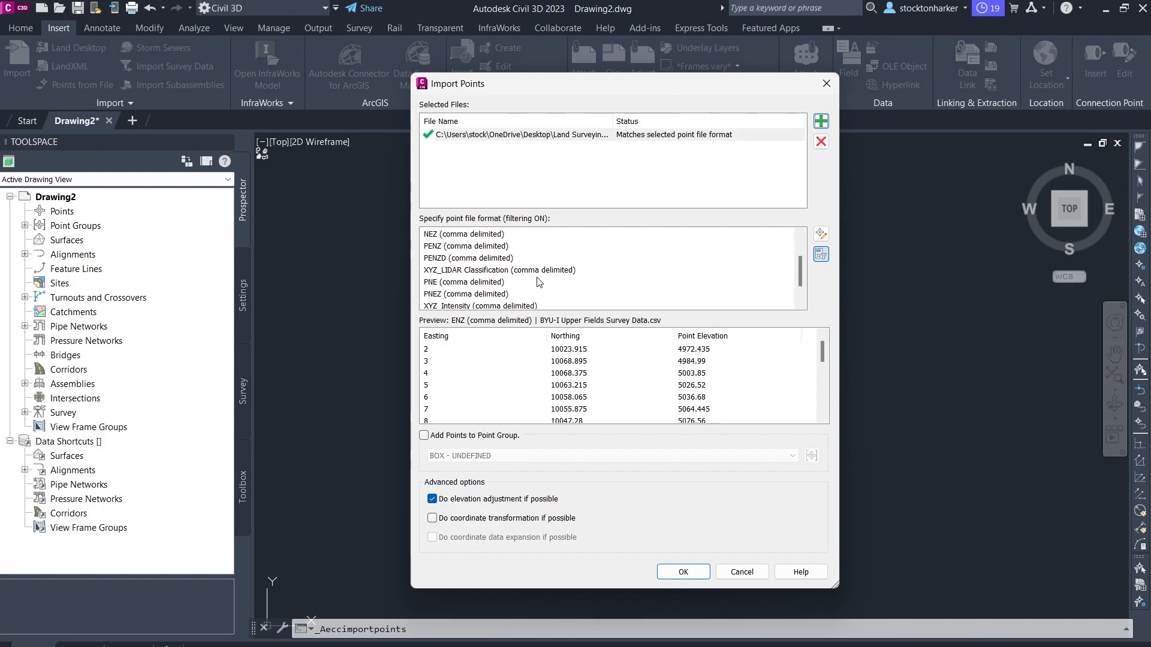
pyautogui.scroll(-3, 540, 278)
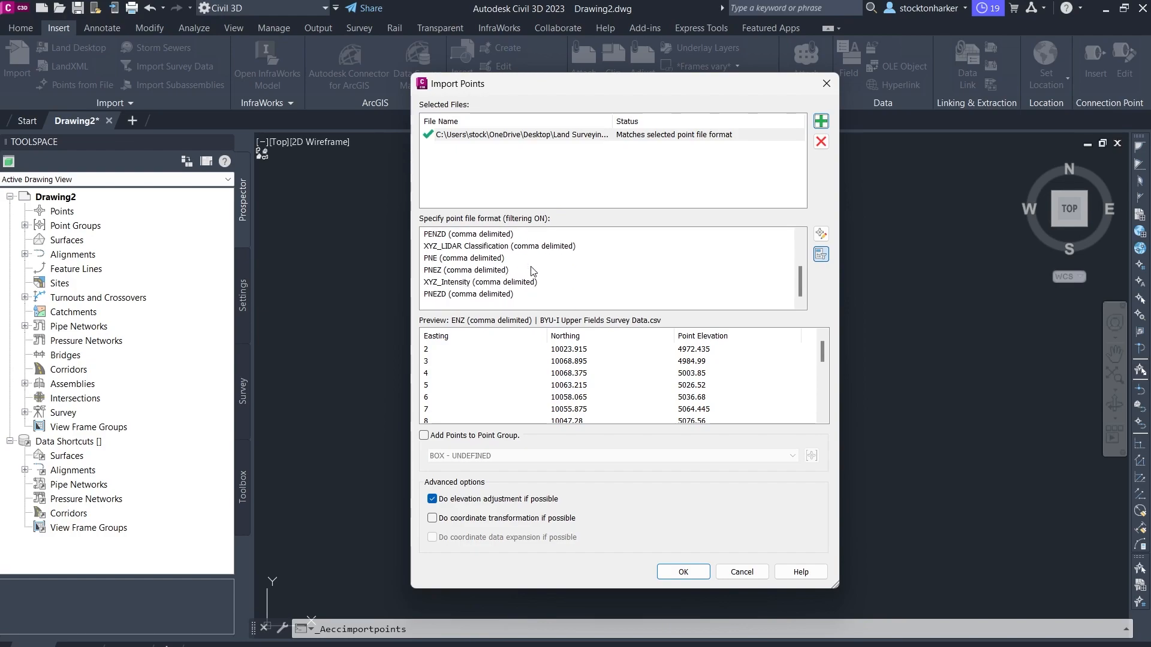
pyautogui.click(455, 295)
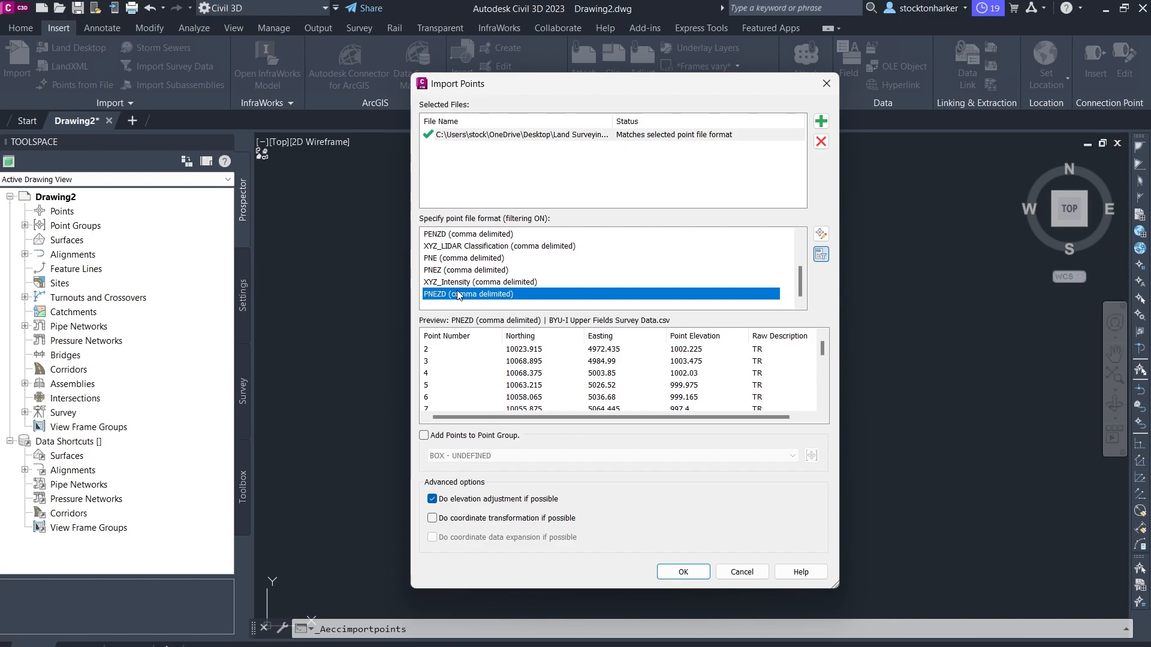
# Step: Check the previewed point numbers, coordinates, elevations and descriptions, and import the points with elevation adjustment enabled
pyautogui.scroll(-5, 476, 380)
pyautogui.scroll(5, 478, 386)
pyautogui.scroll(-5, 457, 391)
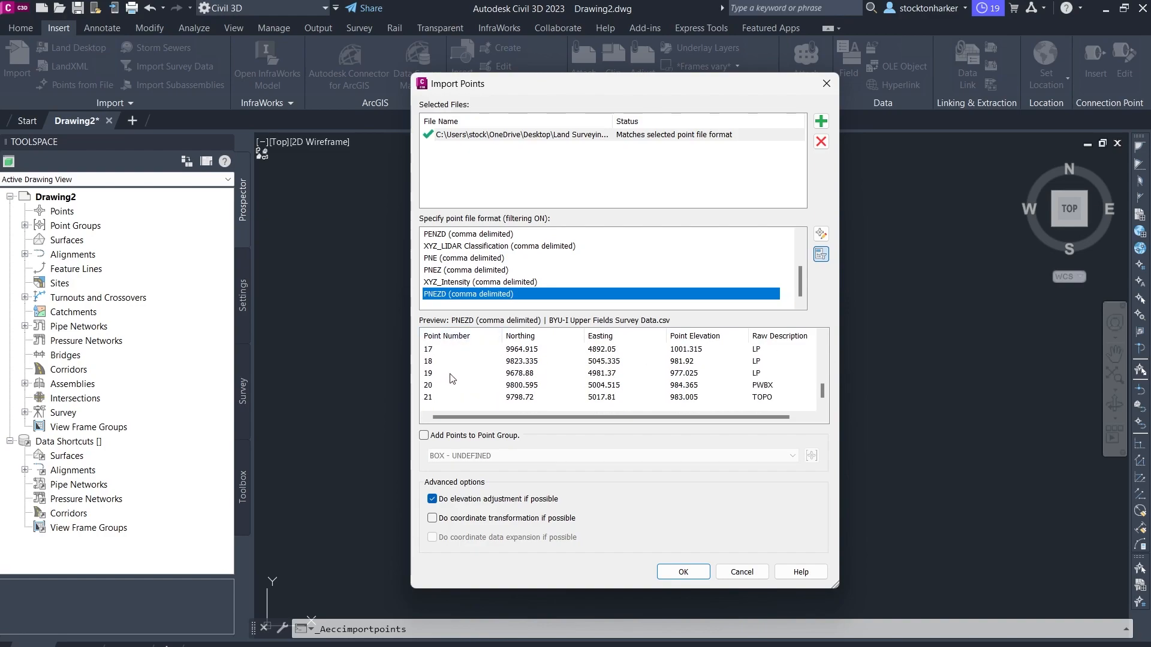
pyautogui.scroll(5, 489, 373)
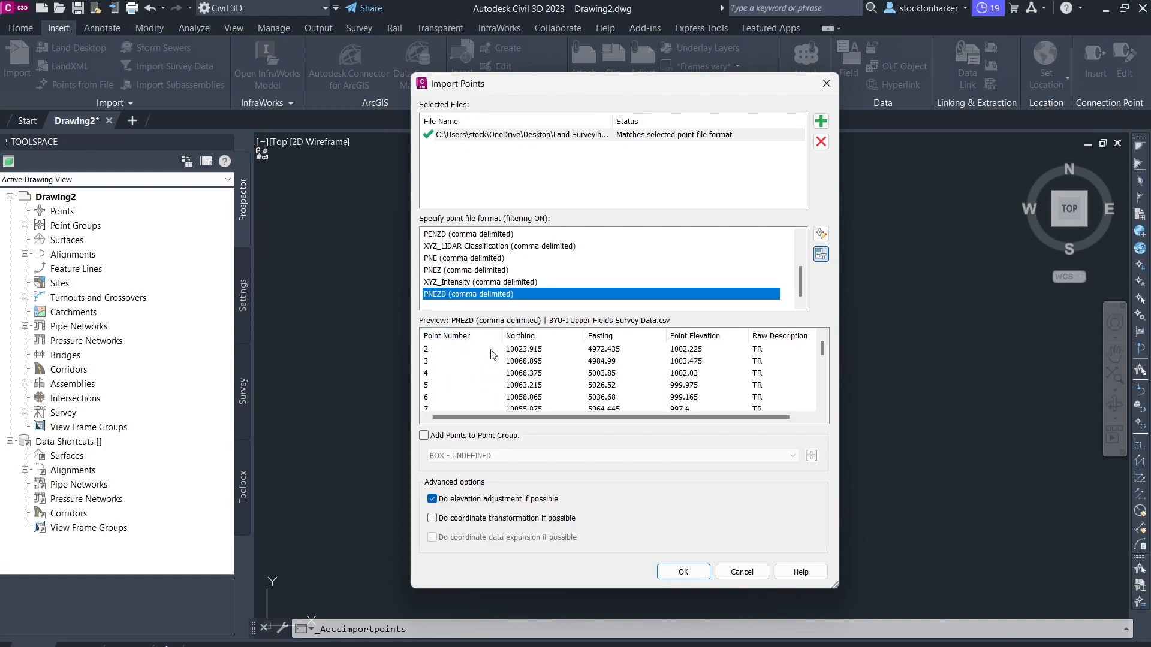
pyautogui.scroll(-5, 491, 372)
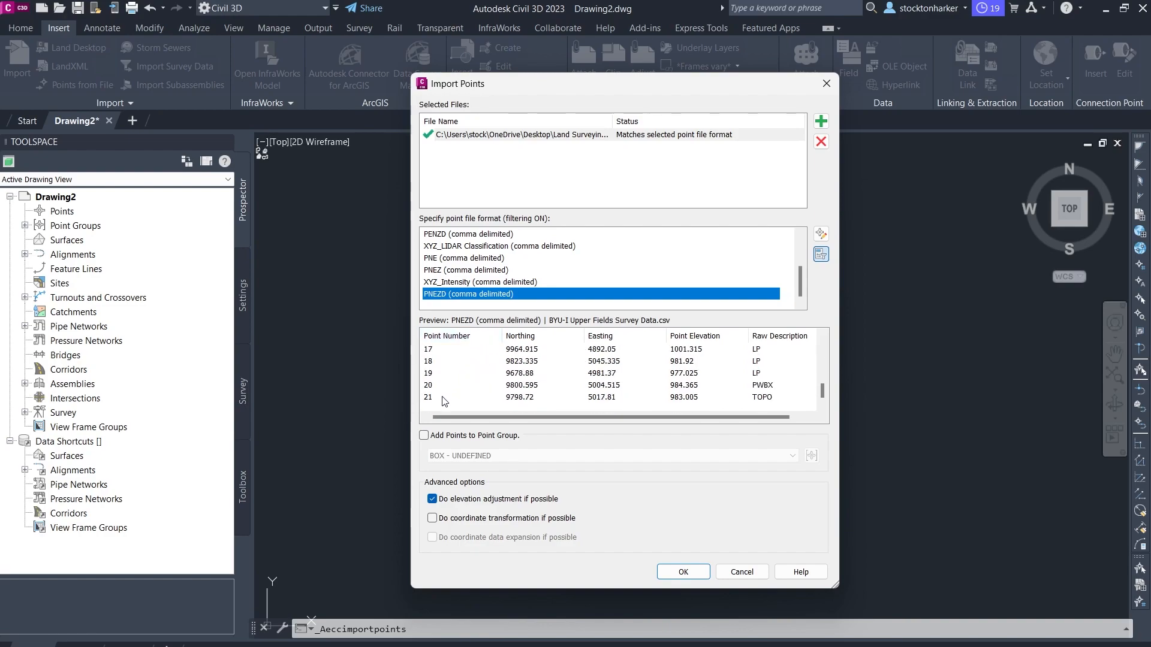
pyautogui.scroll(5, 443, 402)
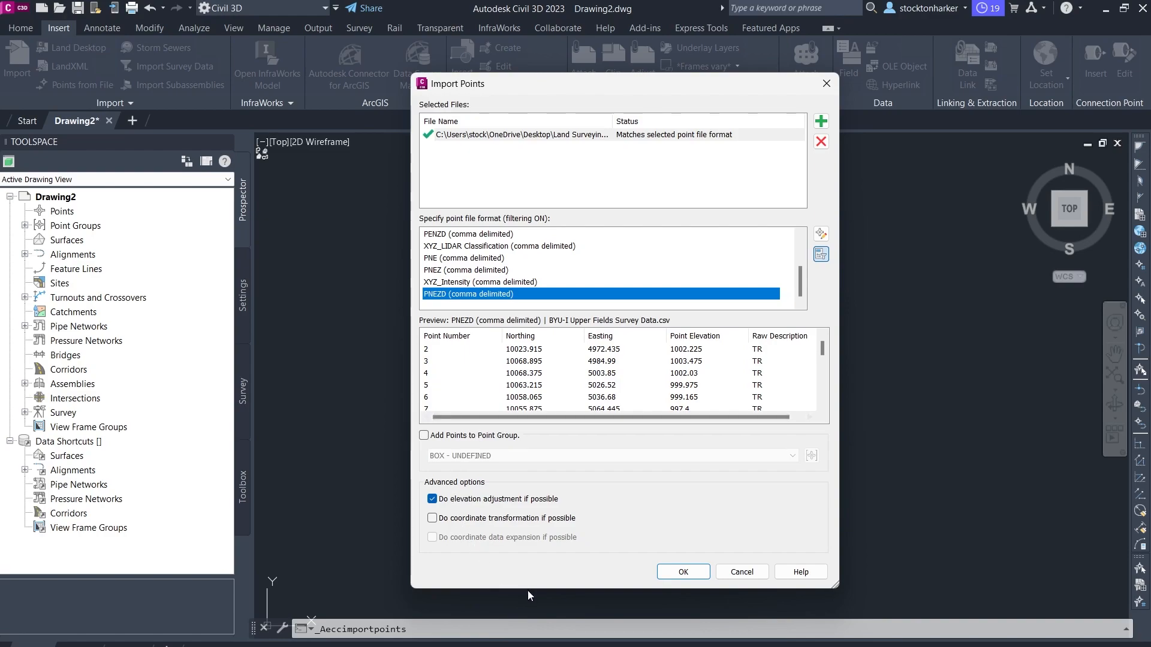
pyautogui.click(683, 572)
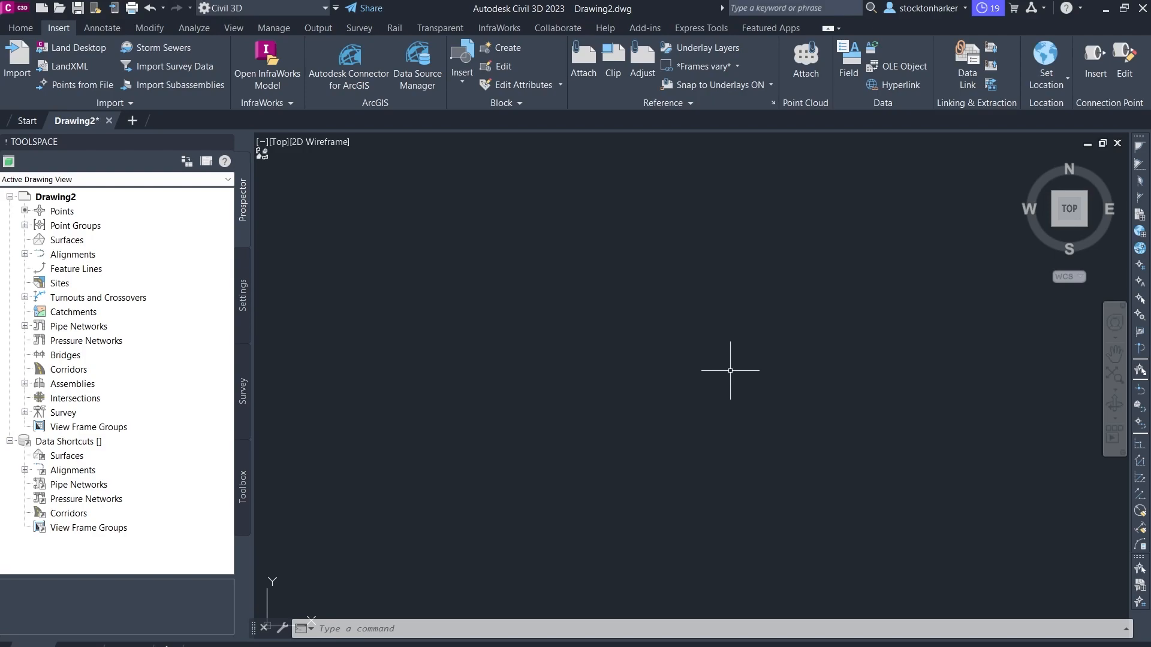
# Step: Fit the imported survey points in the model space view and examine them at closer and wider magnifications
pyautogui.middleClick(647, 331)
pyautogui.middleClick(646, 332)
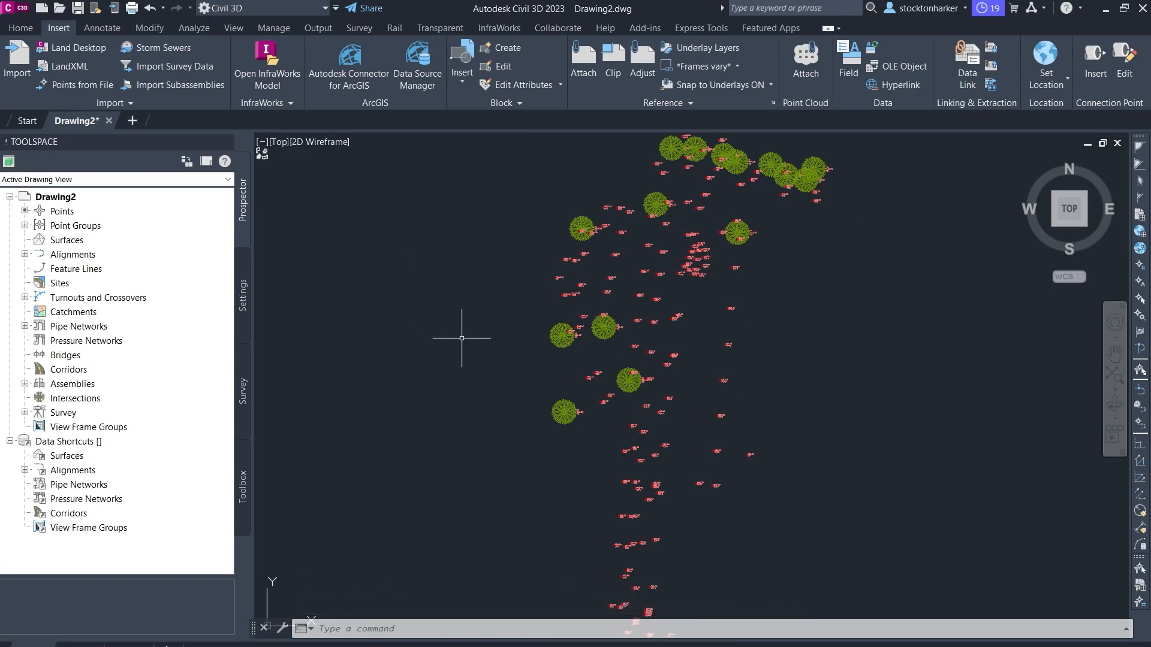
pyautogui.scroll(-3, 458, 378)
pyautogui.scroll(6, 911, 301)
pyautogui.scroll(-5, 812, 342)
pyautogui.scroll(4, 782, 383)
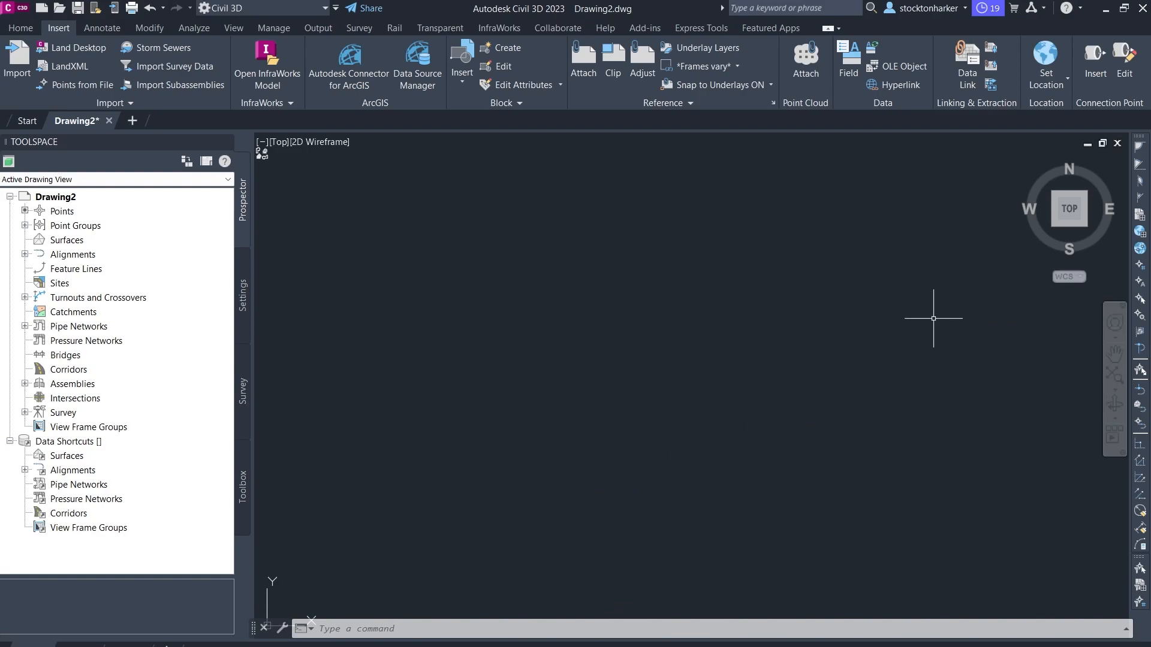
# Step: Bring all the imported points back into view with the ZOOM command's Extents option
pyautogui.write('ZOOM')
pyautogui.press('Return')
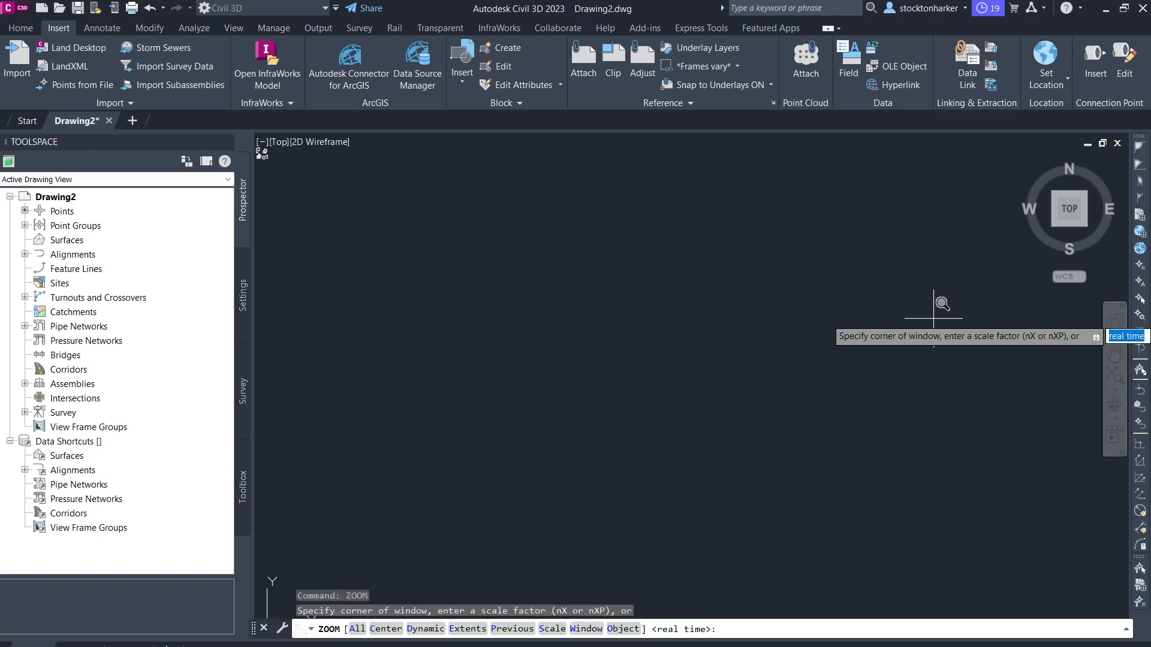
pyautogui.write('e')
pyautogui.press('Return')
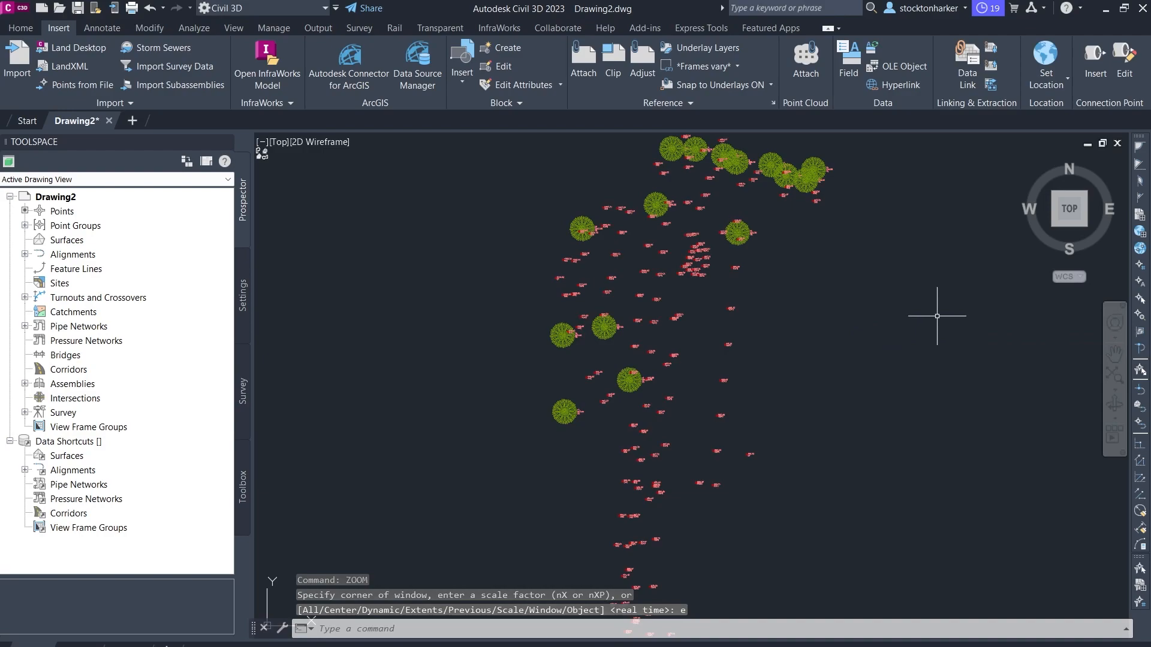
pyautogui.scroll(-10, 848, 347)
pyautogui.scroll(-2, 753, 340)
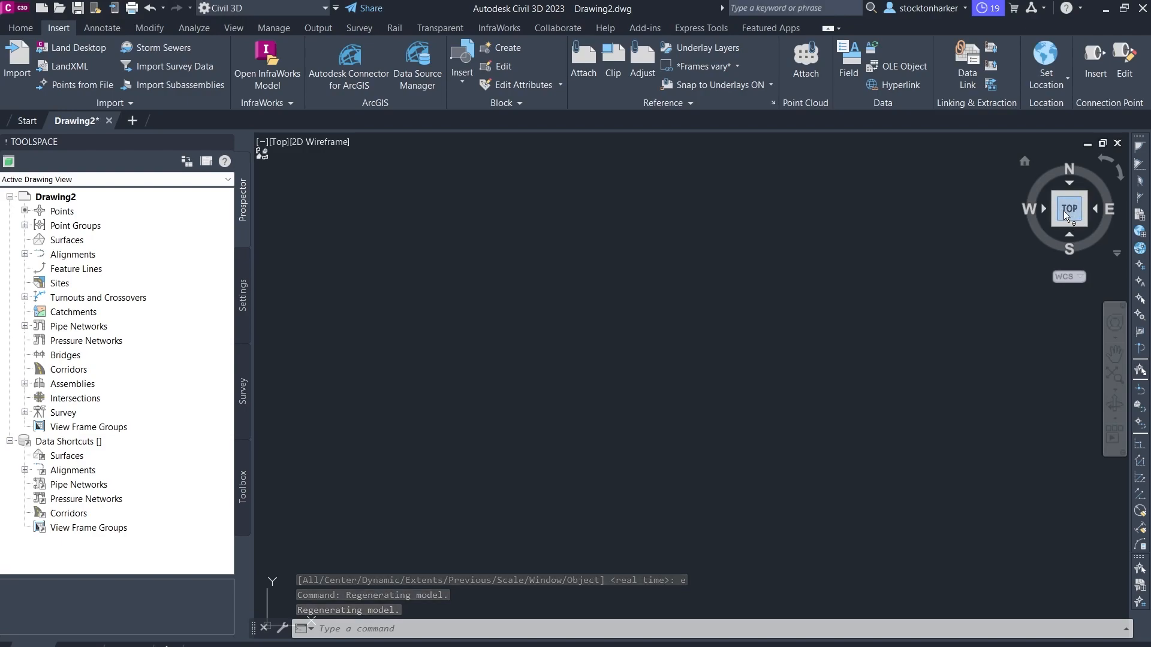
# Step: Return to the top view of the survey points and examine them at closer and wider magnifications
pyautogui.click(1067, 217)
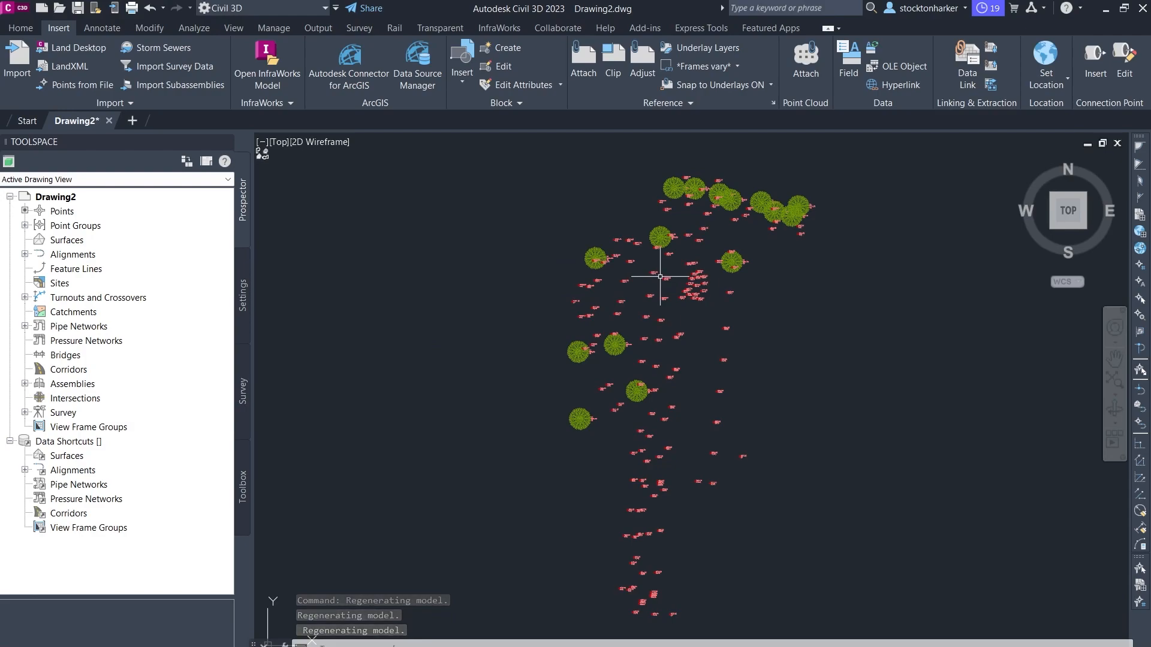
pyautogui.moveTo(376, 364)
pyautogui.mouseDown(button='middle')
pyautogui.moveTo(796, 213)
pyautogui.moveTo(290, 360)
pyautogui.moveTo(455, 335)
pyautogui.mouseUp(button='middle')
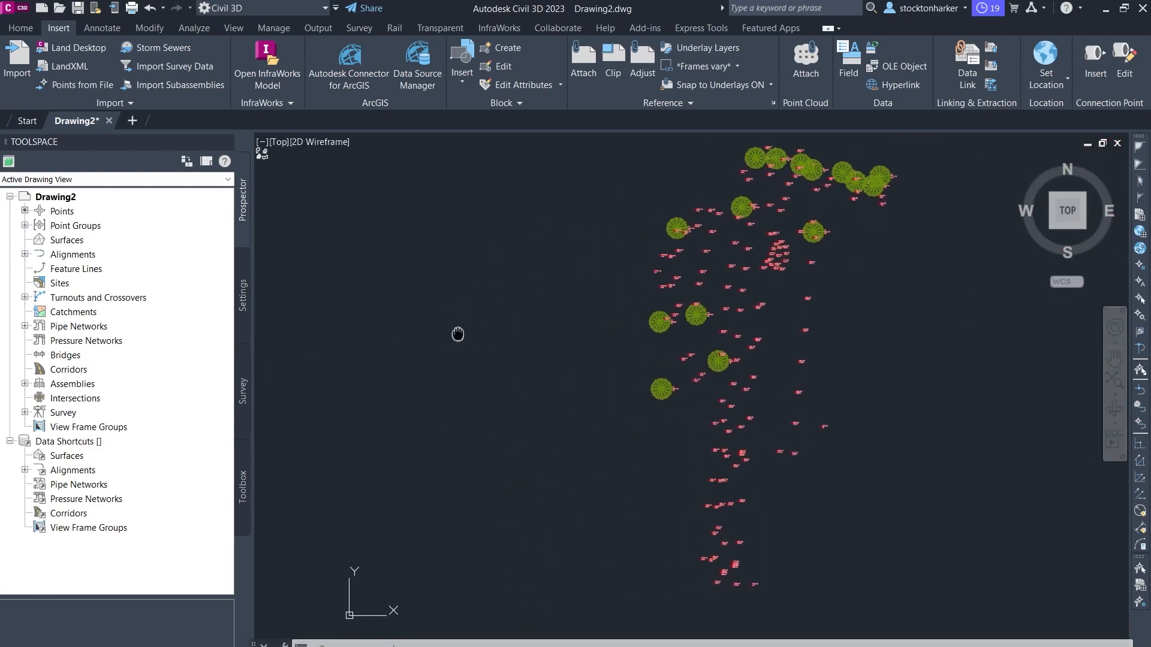
pyautogui.scroll(10, 745, 257)
pyautogui.scroll(-8, 759, 300)
pyautogui.scroll(5, 758, 309)
pyautogui.scroll(-10, 758, 309)
pyautogui.scroll(1, 737, 317)
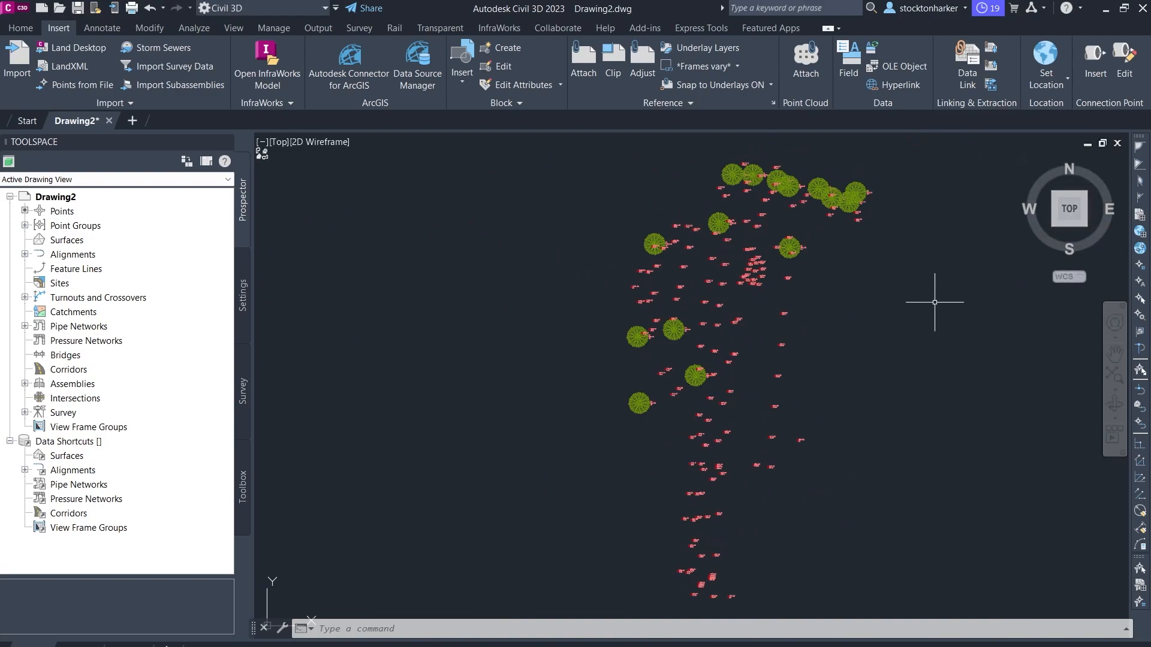
# Step: Shift the survey points around the model view with the navigation wheel's Pan tool, and exit the wheel
pyautogui.hotkey('shift', 'w')
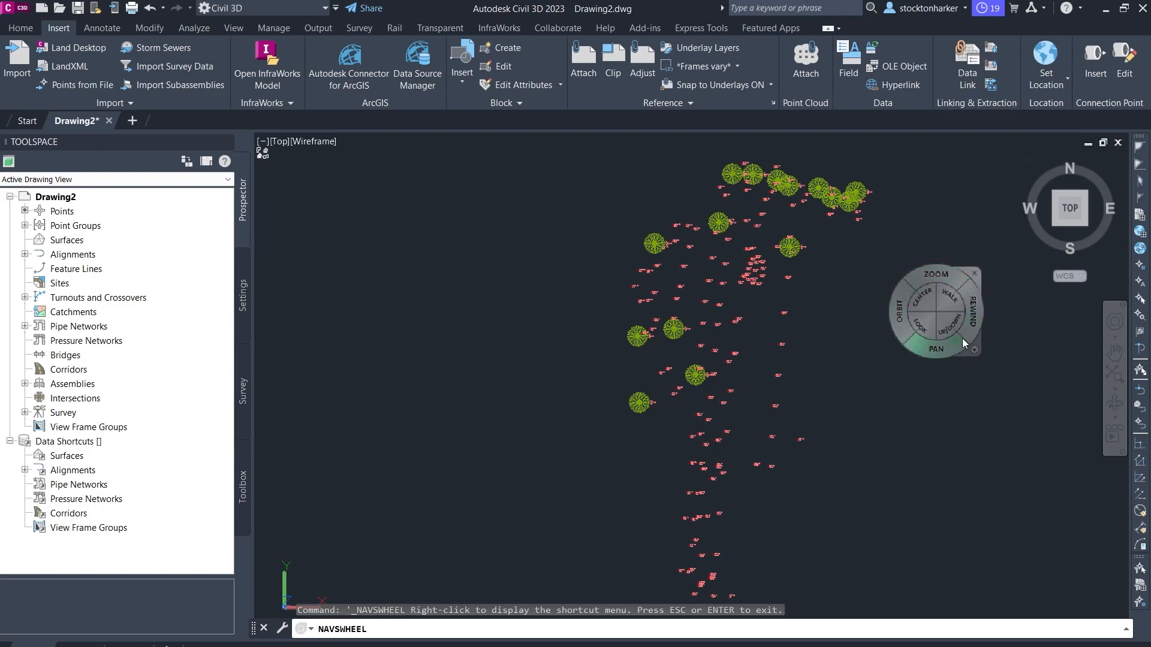
pyautogui.moveTo(920, 351); pyautogui.dragTo(688, 351)
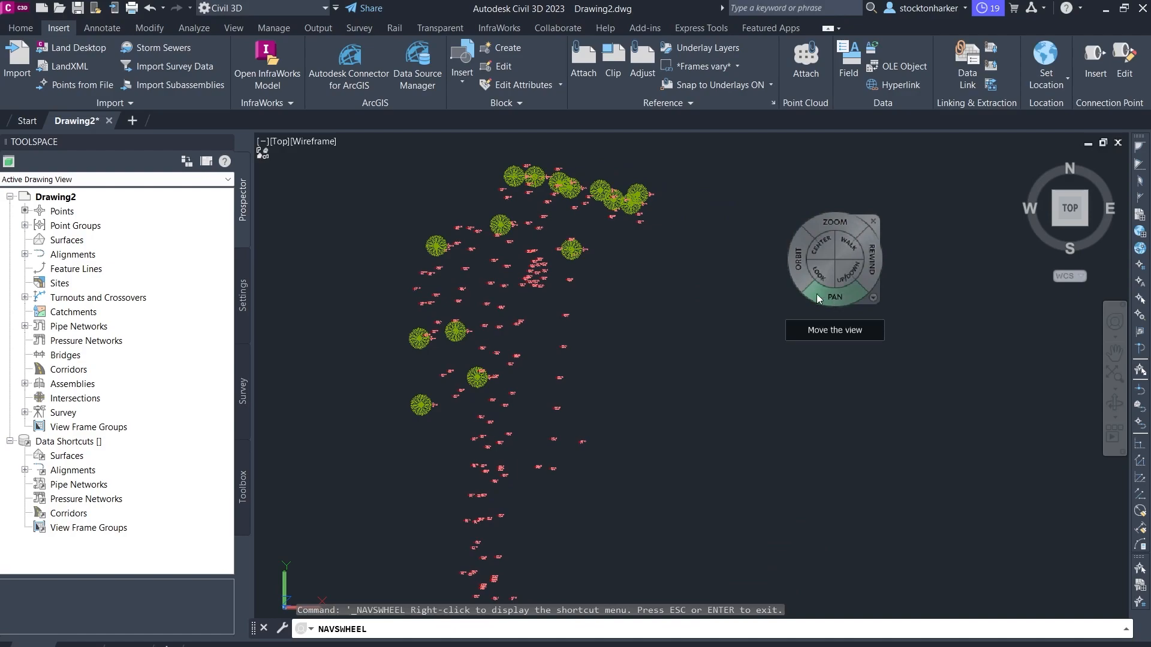
pyautogui.moveTo(831, 299)
pyautogui.mouseDown()
pyautogui.moveTo(968, 298)
pyautogui.moveTo(989, 390)
pyautogui.moveTo(853, 289)
pyautogui.moveTo(844, 396)
pyautogui.mouseUp()
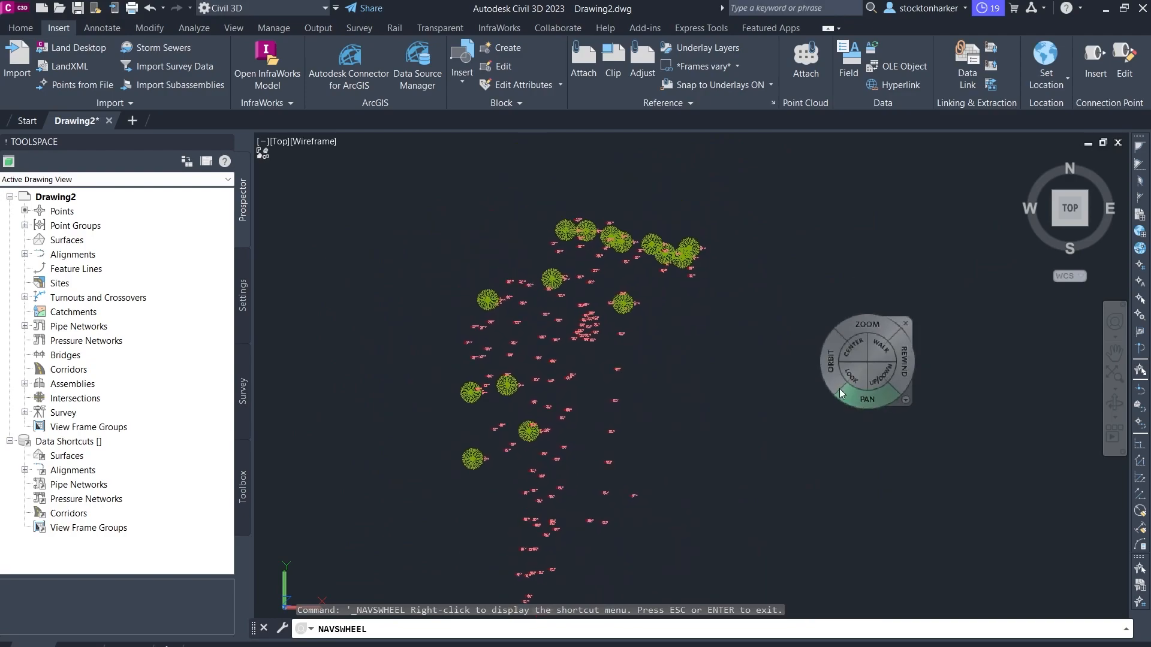
pyautogui.moveTo(719, 387)
pyautogui.mouseDown()
pyautogui.moveTo(834, 354)
pyautogui.moveTo(852, 383)
pyautogui.mouseUp()
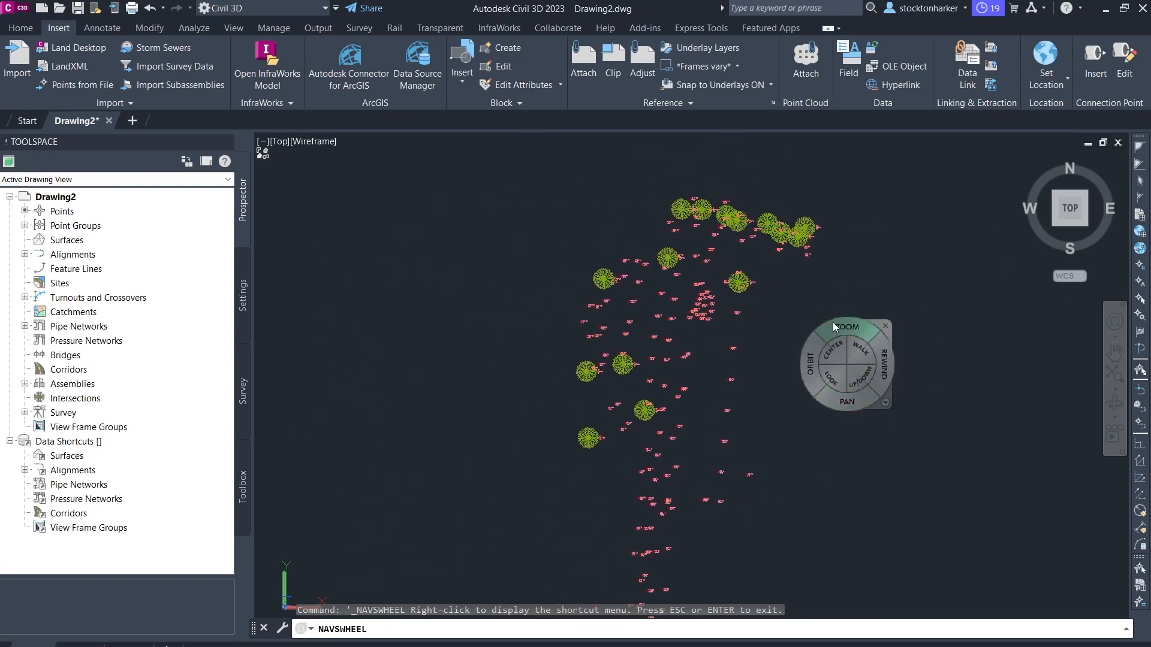
pyautogui.press('Escape')
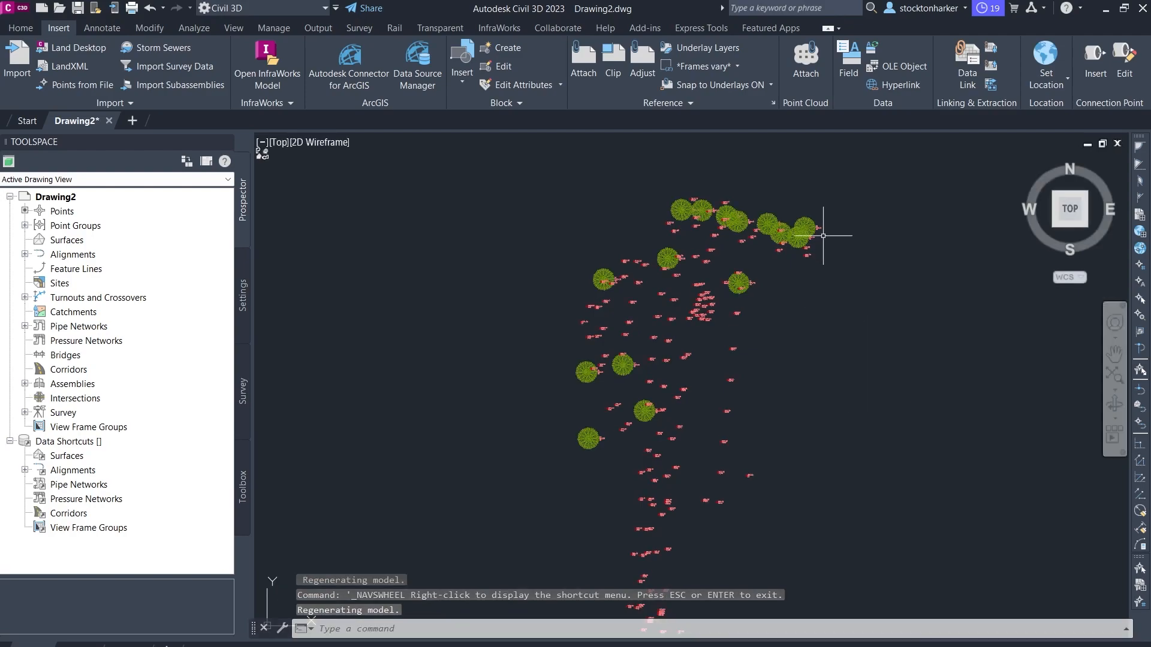
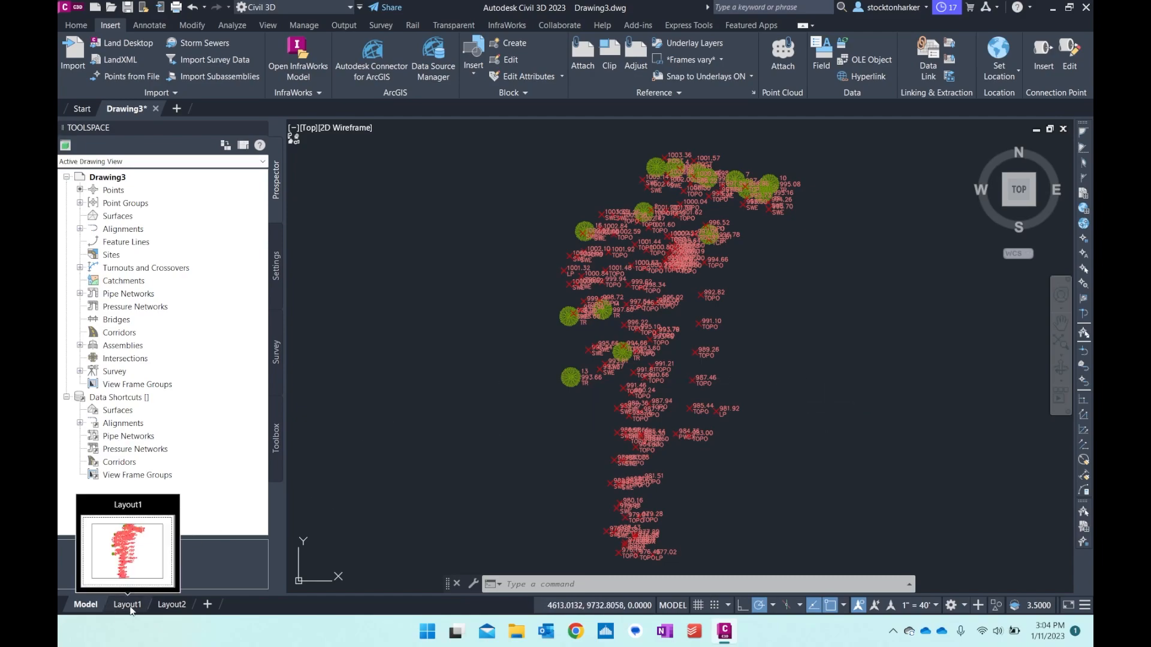
# Step: Open Layout1 and stretch its viewport's corners outward until the frame nearly fills the sheet's printable area
pyautogui.click(127, 606)
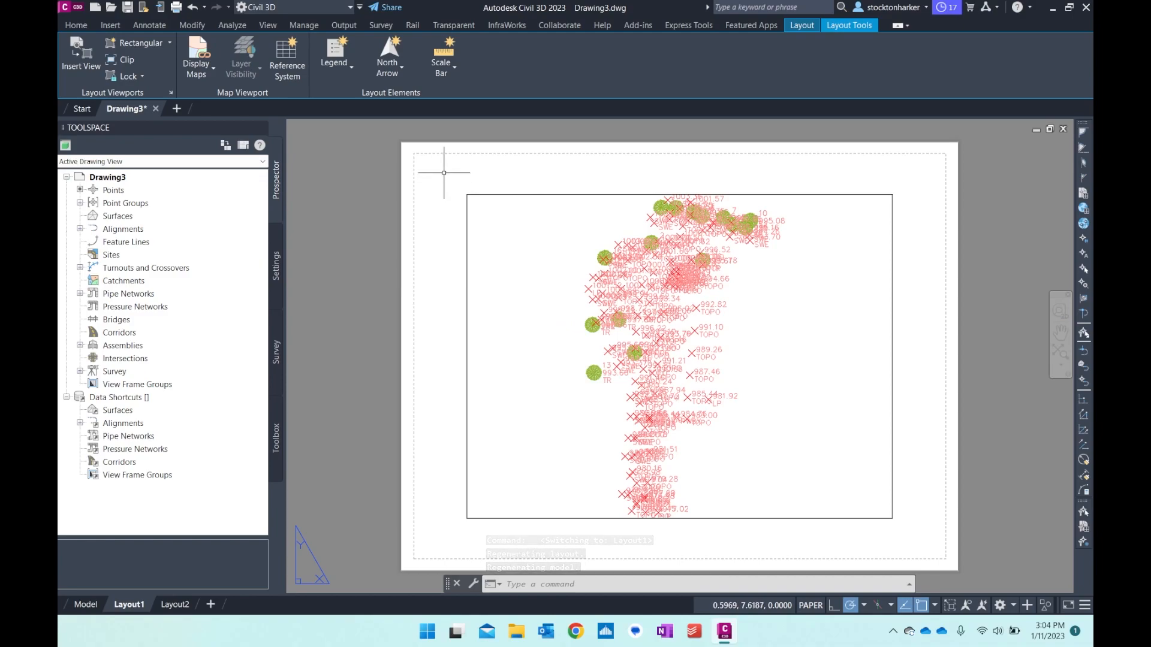
pyautogui.click(467, 194)
pyautogui.click(468, 194)
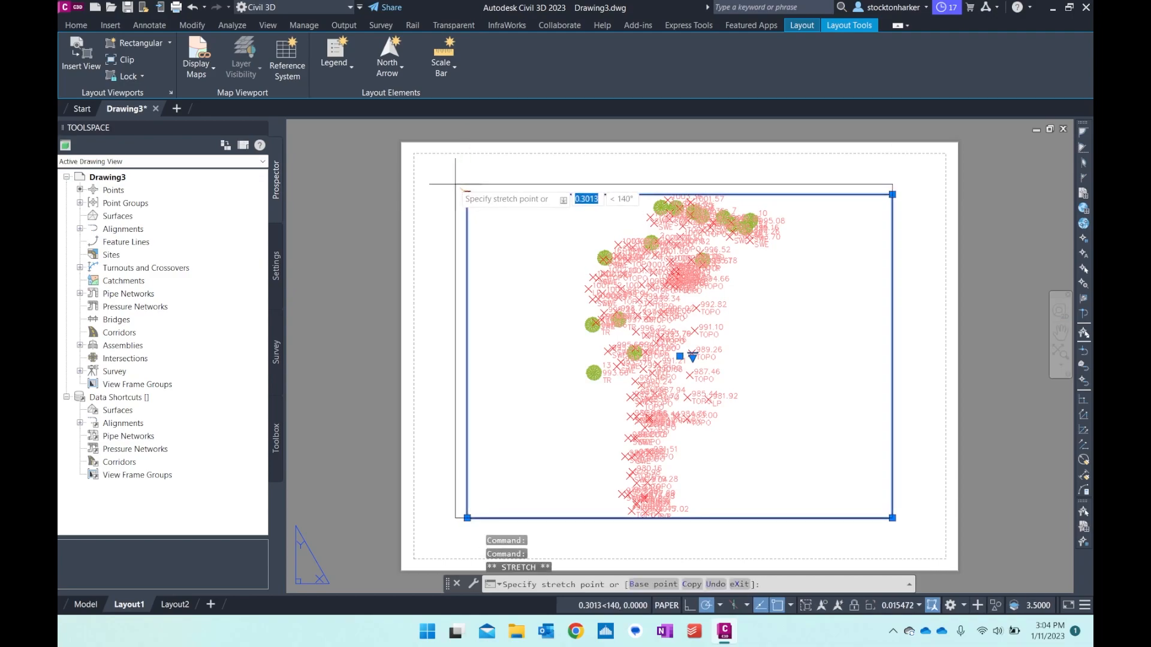
pyautogui.click(420, 159)
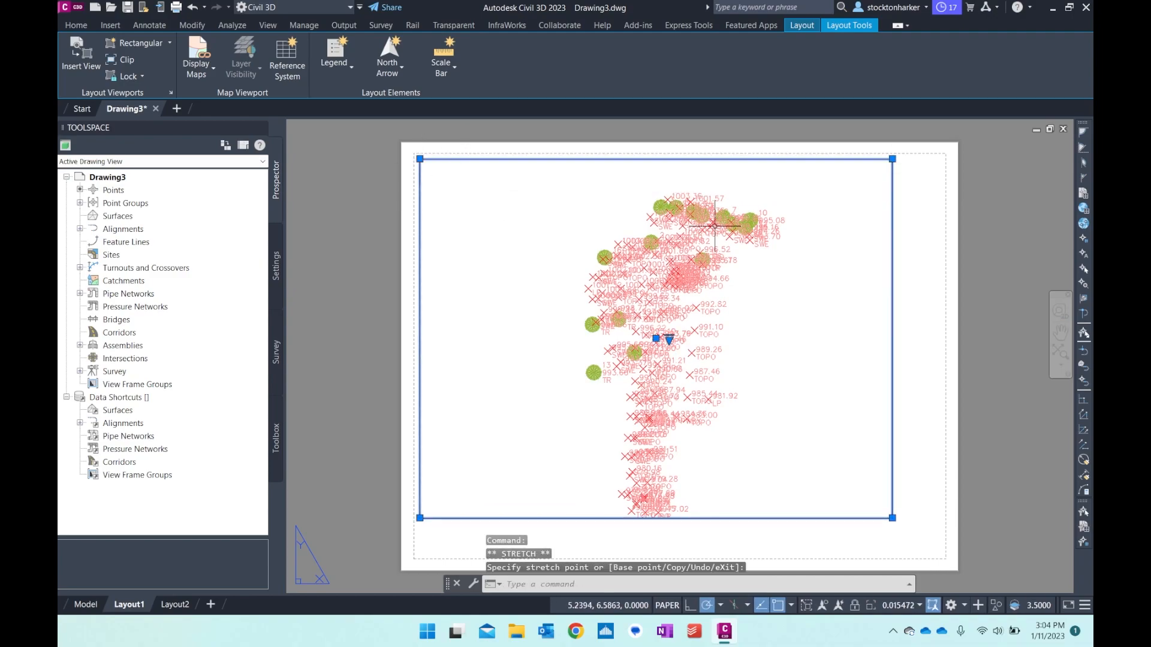
pyautogui.click(892, 159)
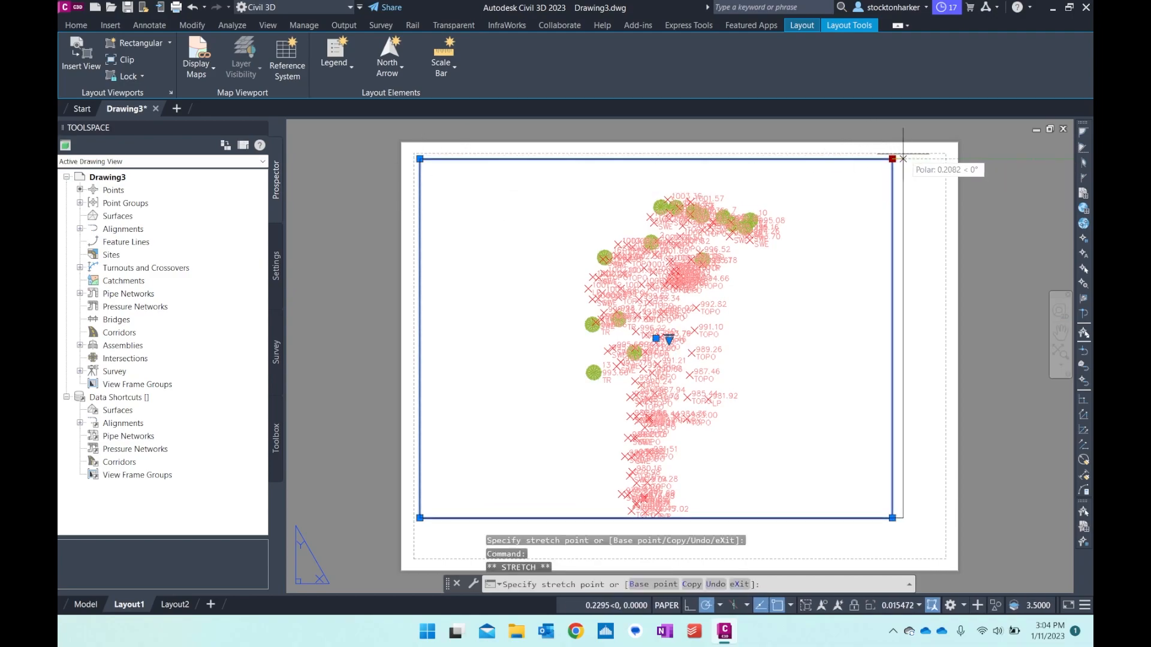
pyautogui.click(939, 159)
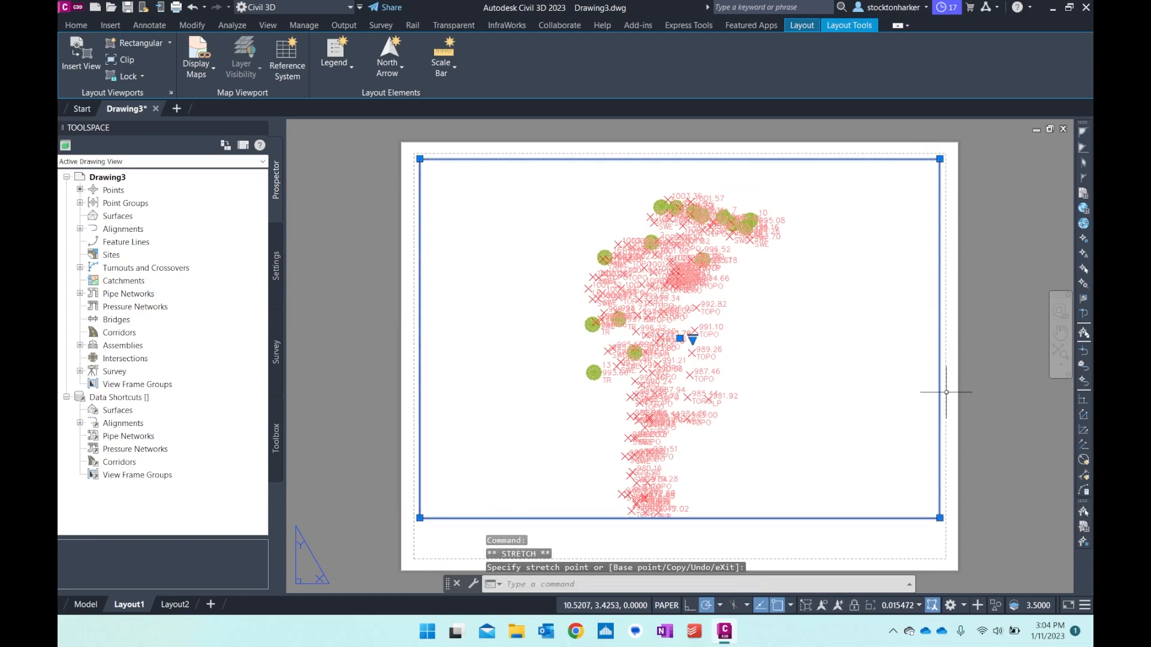
pyautogui.click(940, 518)
pyautogui.click(940, 554)
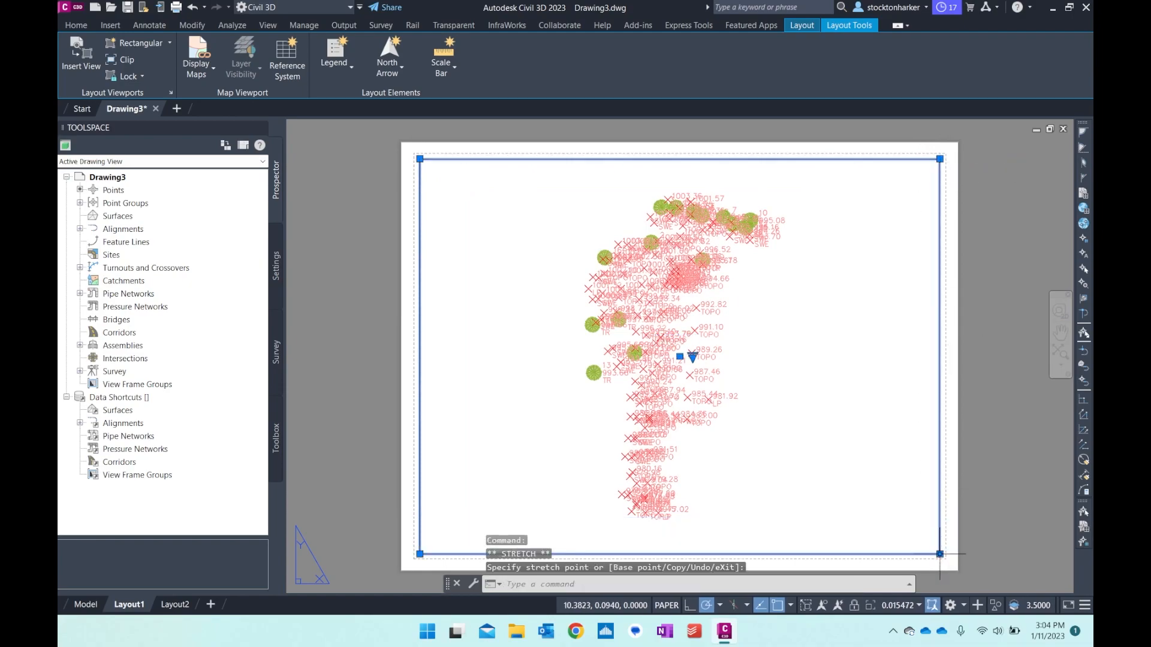
pyautogui.press('Escape')
# Step: Try shrinking the Layout1 viewport by moving its upper-right corner inward
pyautogui.click(935, 159)
pyautogui.press('Escape')
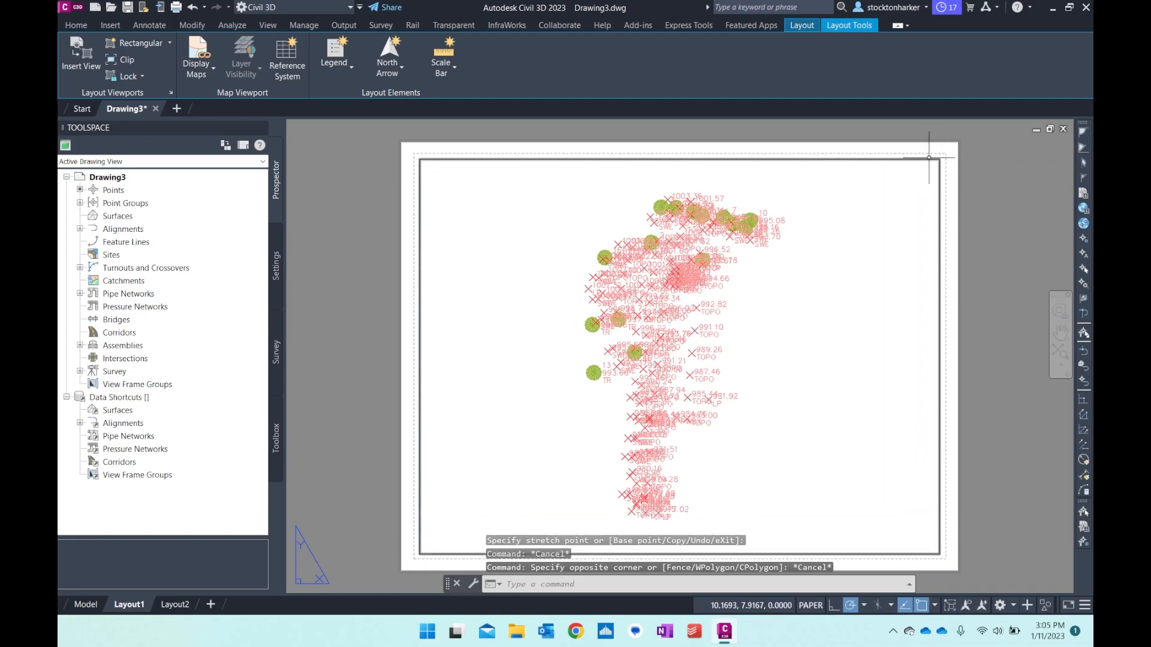
pyautogui.click(930, 159)
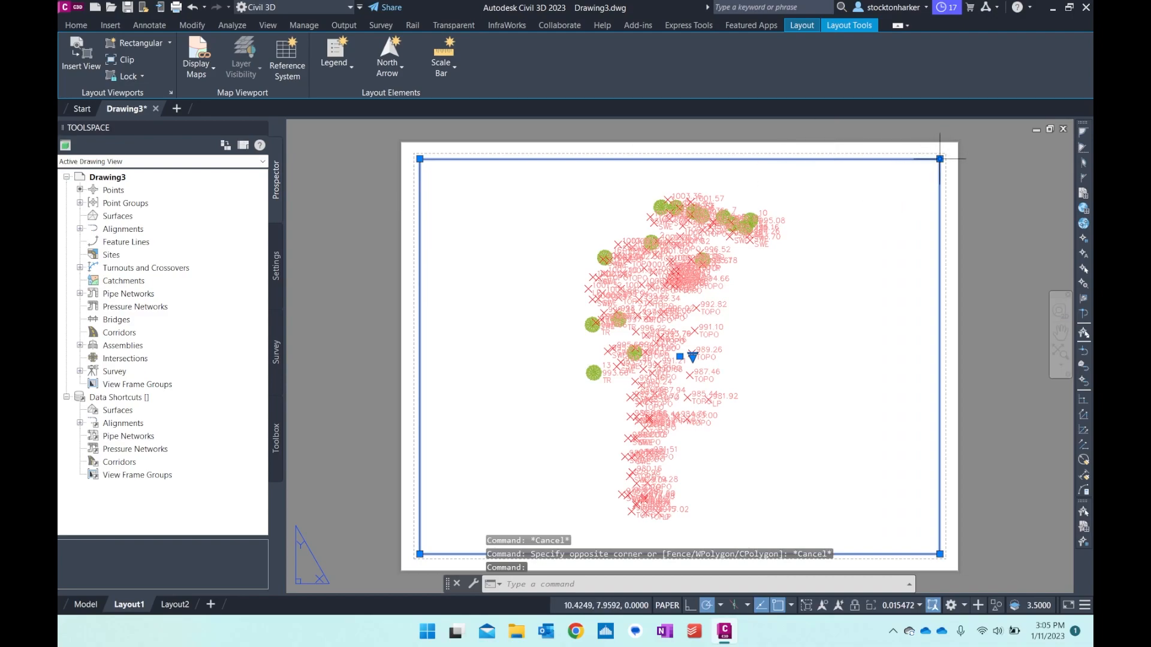
pyautogui.click(939, 159)
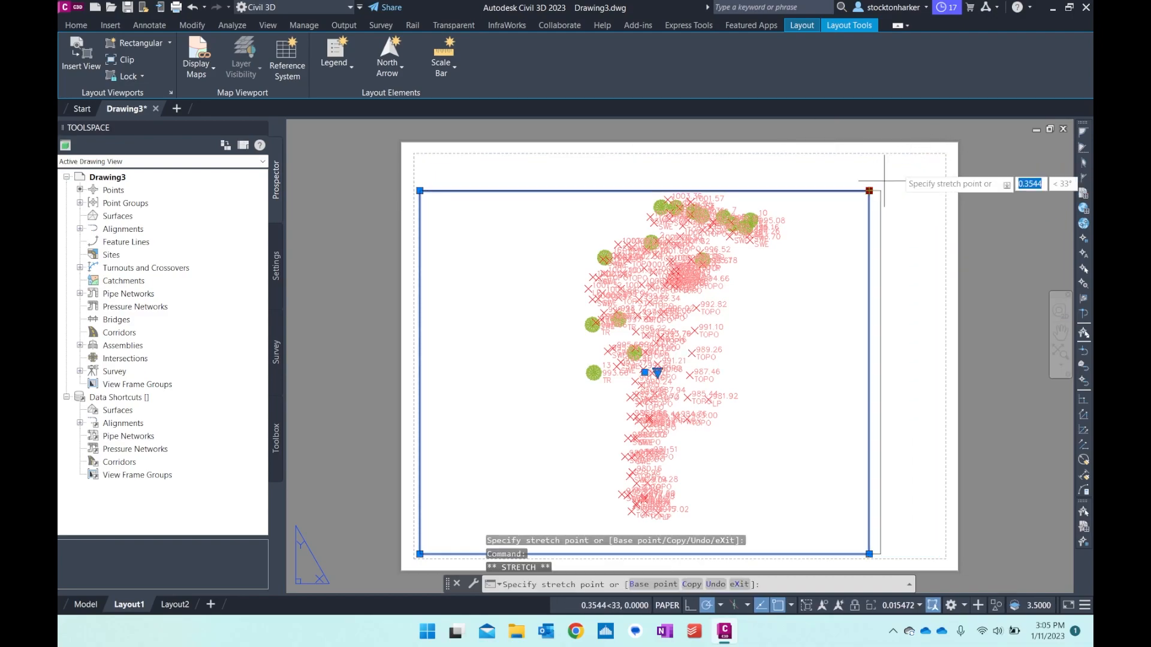
pyautogui.press('Escape')
pyautogui.press('Escape')
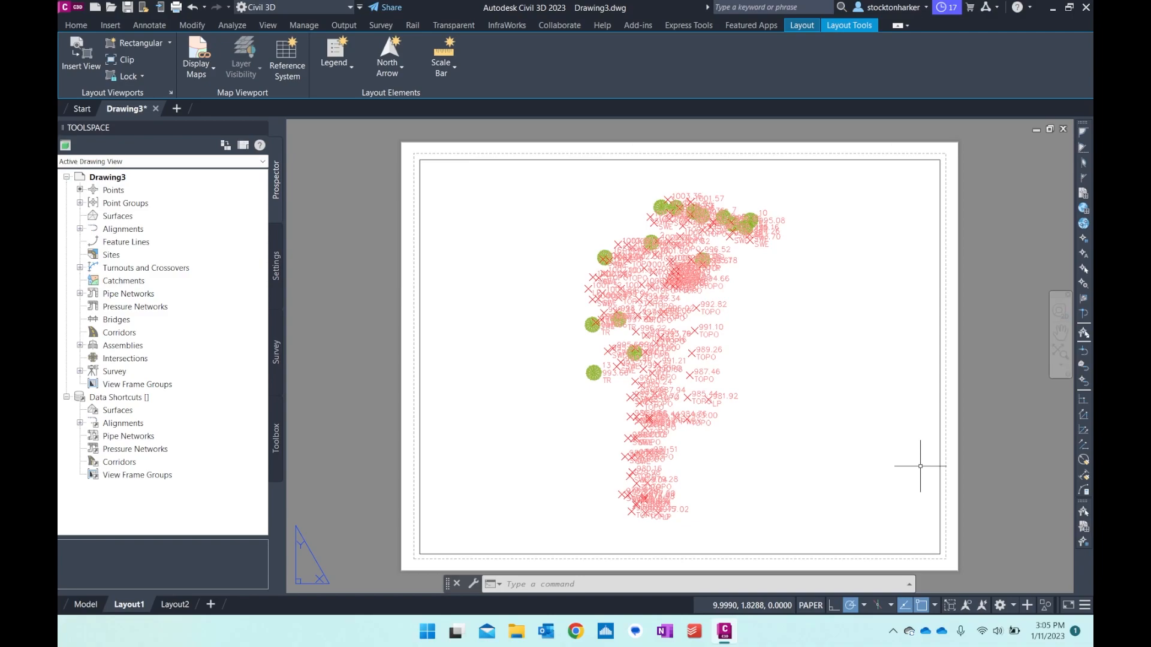
# Step: Examine the layout sheet, its viewport border and the empty lower-right corner at several magnifications
pyautogui.scroll(2, 923, 516)
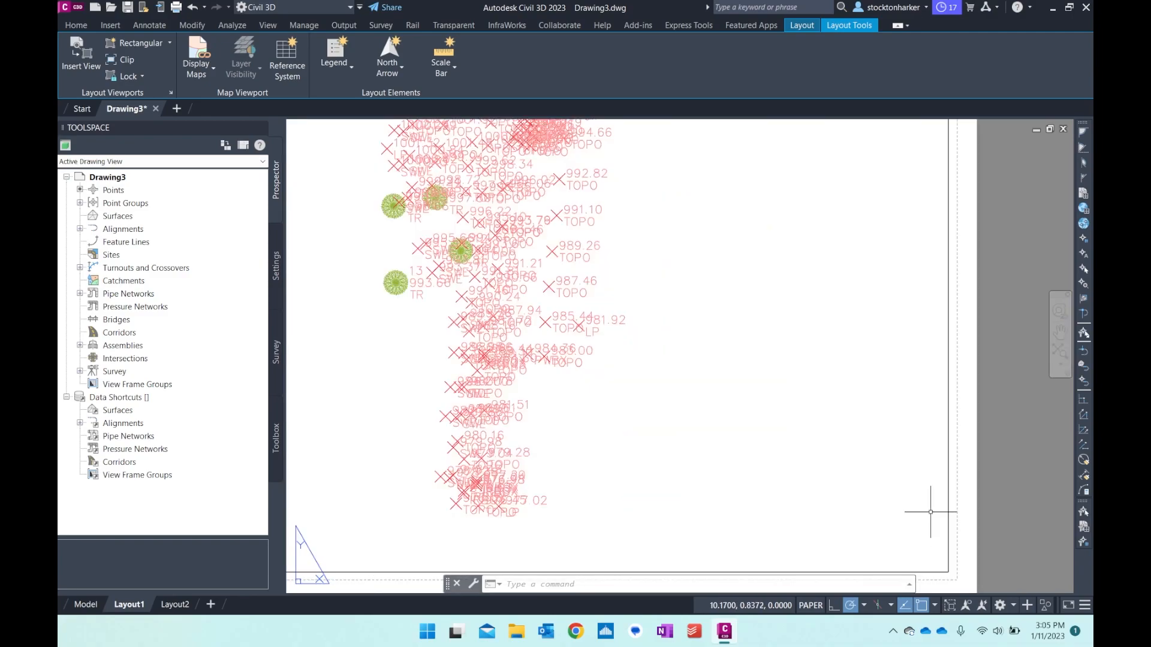
pyautogui.moveTo(924, 514); pyautogui.dragTo(908, 395, button='middle')
pyautogui.scroll(-2, 840, 353)
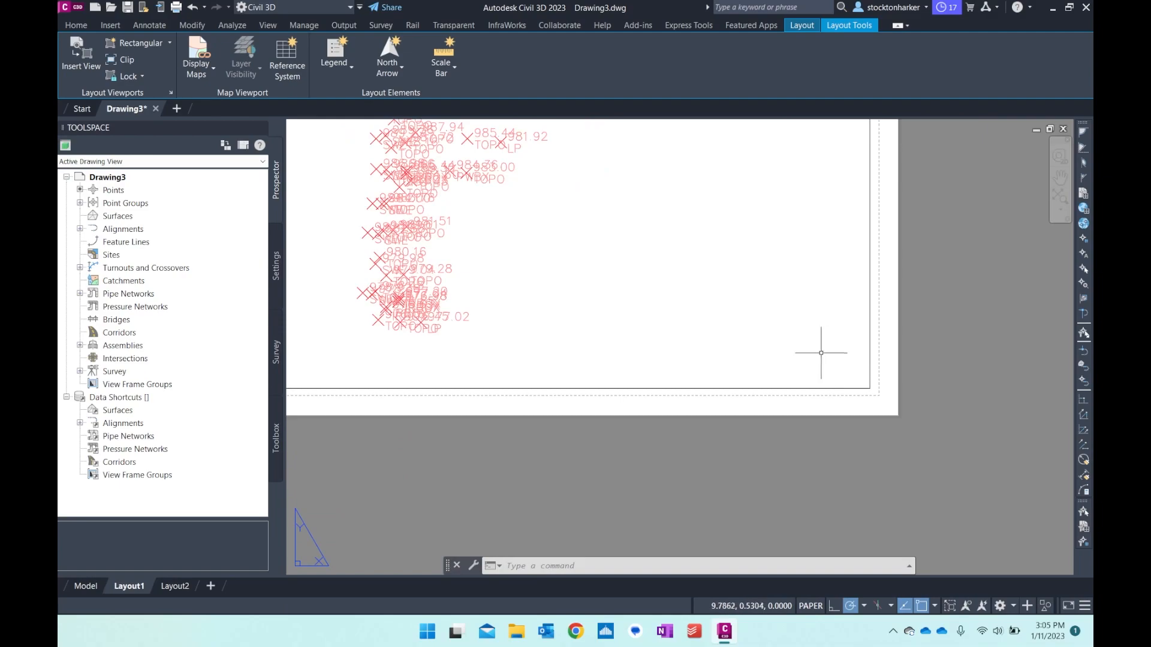
pyautogui.scroll(-1, 801, 341)
pyautogui.moveTo(739, 261); pyautogui.dragTo(730, 329, button='middle')
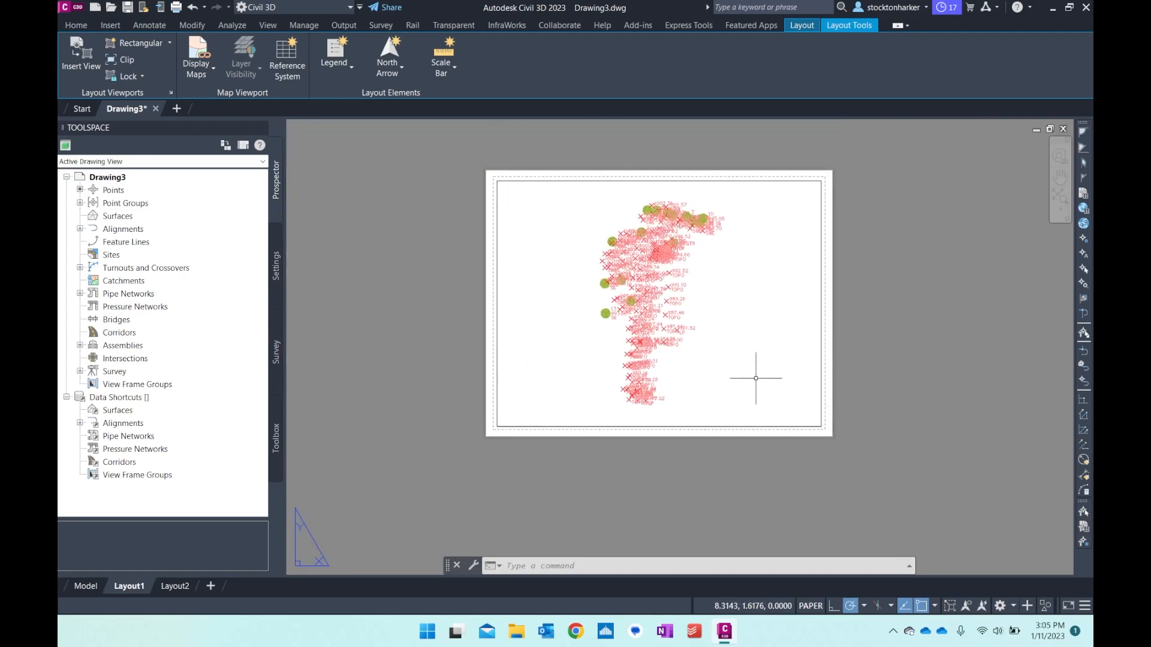
pyautogui.scroll(2, 781, 392)
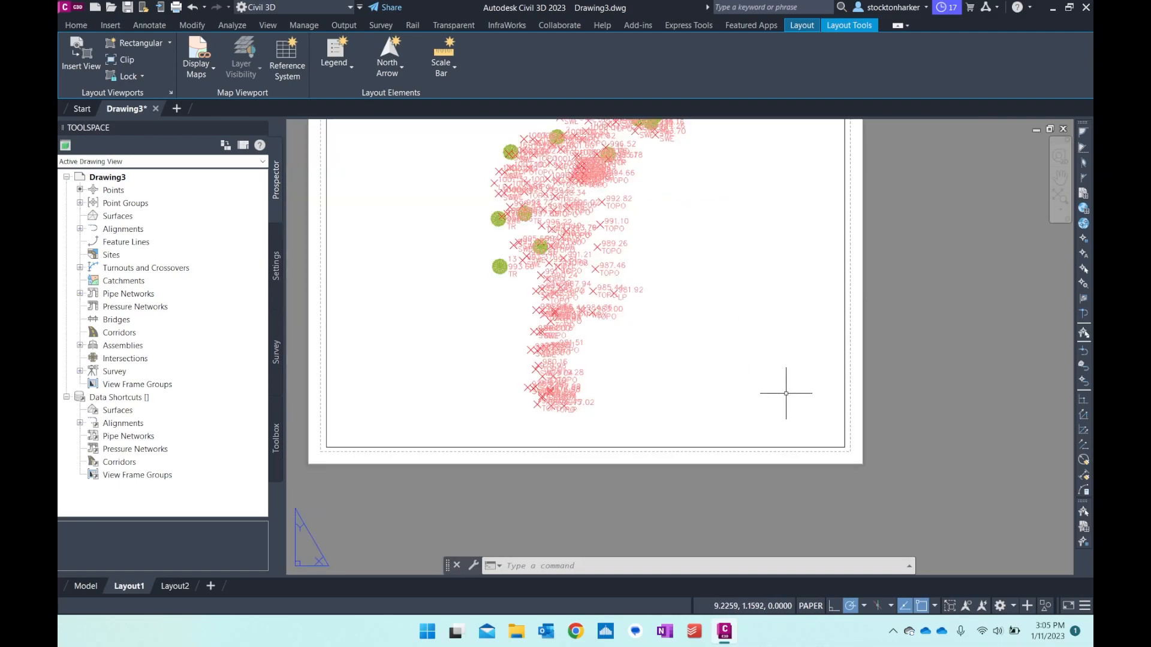
pyautogui.scroll(2, 837, 423)
pyautogui.scroll(1, 837, 423)
pyautogui.moveTo(853, 443); pyautogui.dragTo(949, 375, button='middle')
pyautogui.scroll(1, 930, 371)
pyautogui.scroll(-1, 930, 372)
pyautogui.scroll(-1, 903, 369)
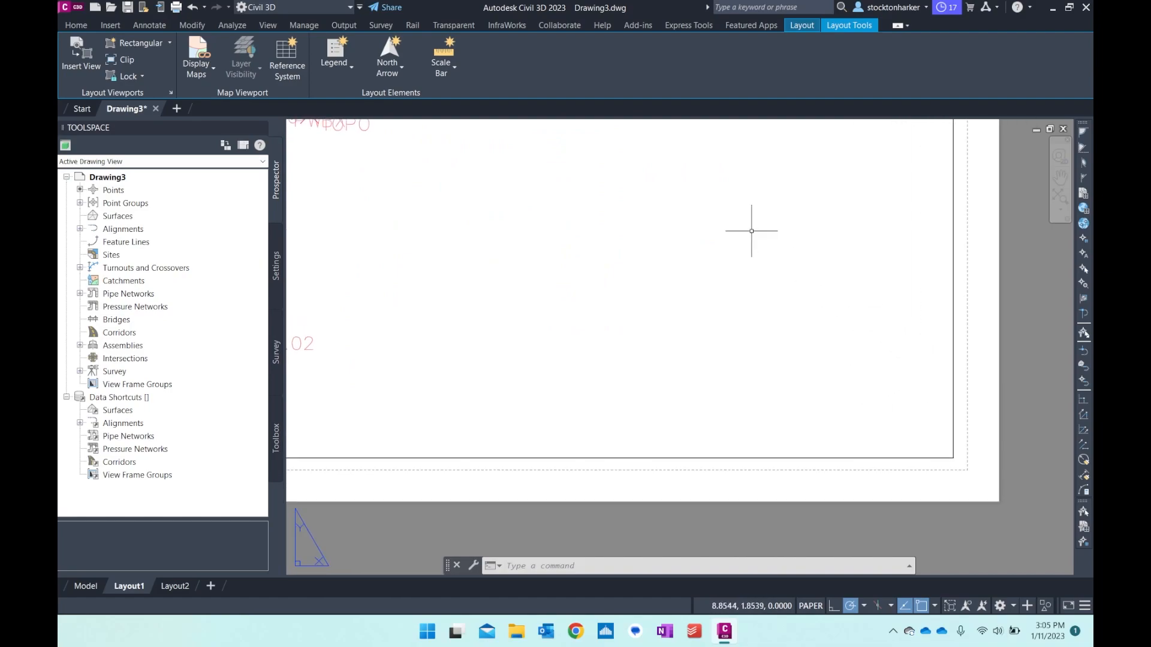
pyautogui.scroll(-3, 725, 216)
pyautogui.moveTo(716, 209); pyautogui.dragTo(737, 329, button='middle')
pyautogui.scroll(3, 737, 300)
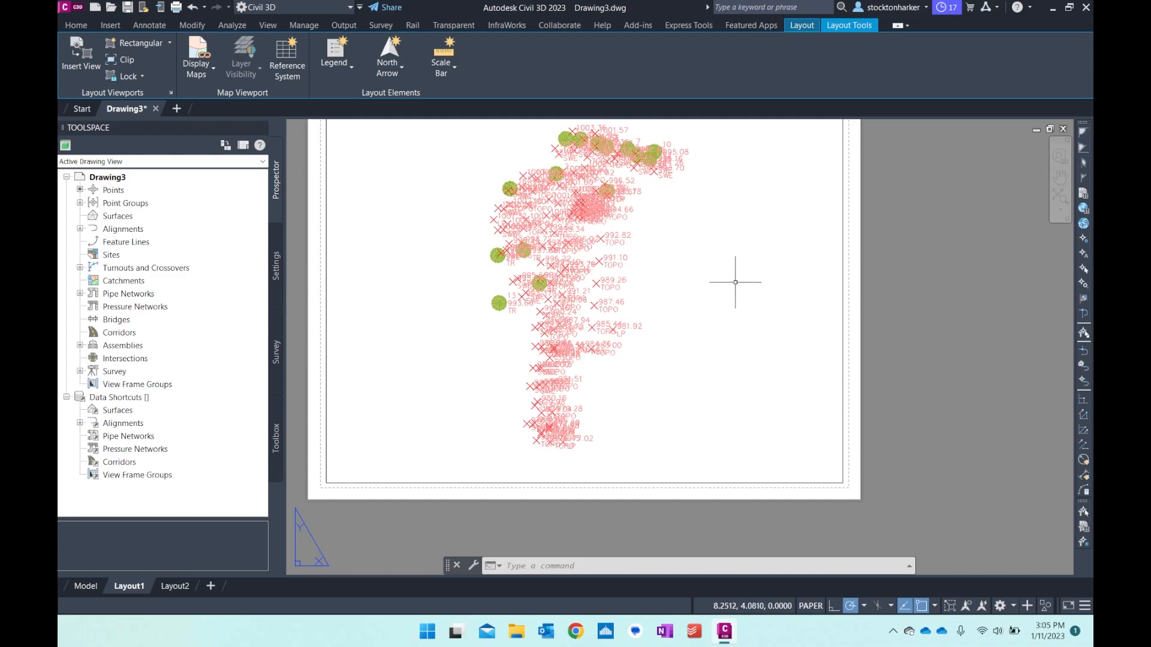
pyautogui.moveTo(730, 245); pyautogui.dragTo(754, 296, button='middle')
pyautogui.scroll(2, 817, 424)
pyautogui.scroll(-2, 873, 398)
pyautogui.scroll(3, 863, 455)
pyautogui.moveTo(873, 496); pyautogui.dragTo(873, 387, button='middle')
pyautogui.scroll(-2, 815, 294)
pyautogui.scroll(2, 858, 404)
pyautogui.scroll(-2, 848, 411)
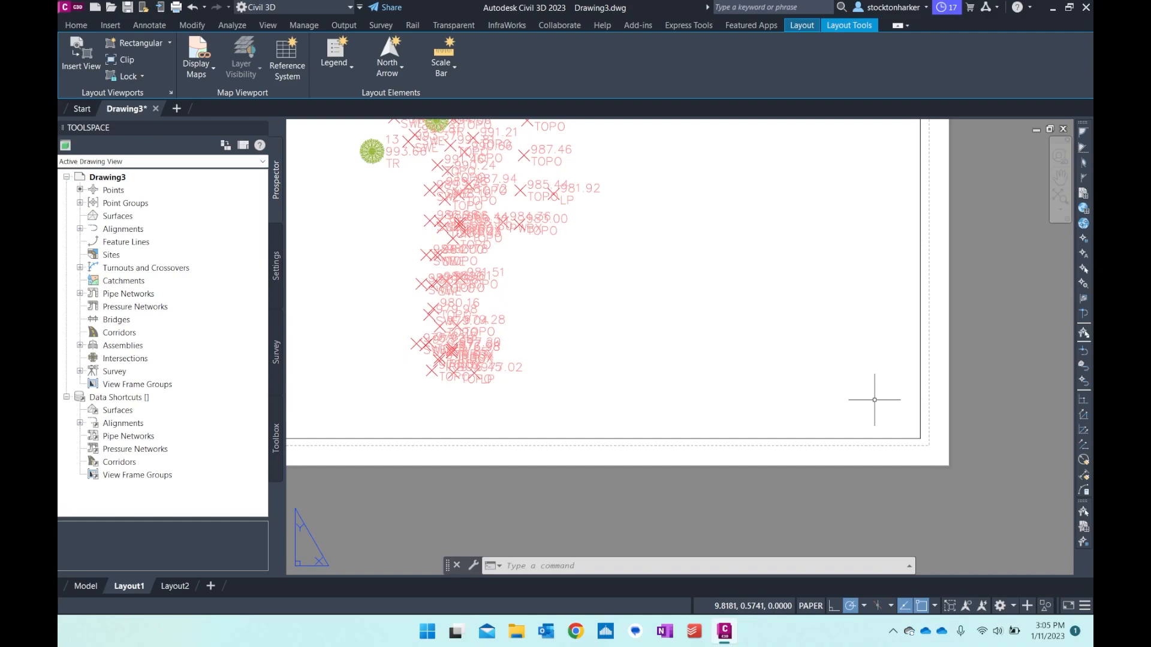
# Step: Draw a rectangle about 3.43 wide by 1.02 high inside the viewport frame, starting from its lower-right corner
pyautogui.write('c')
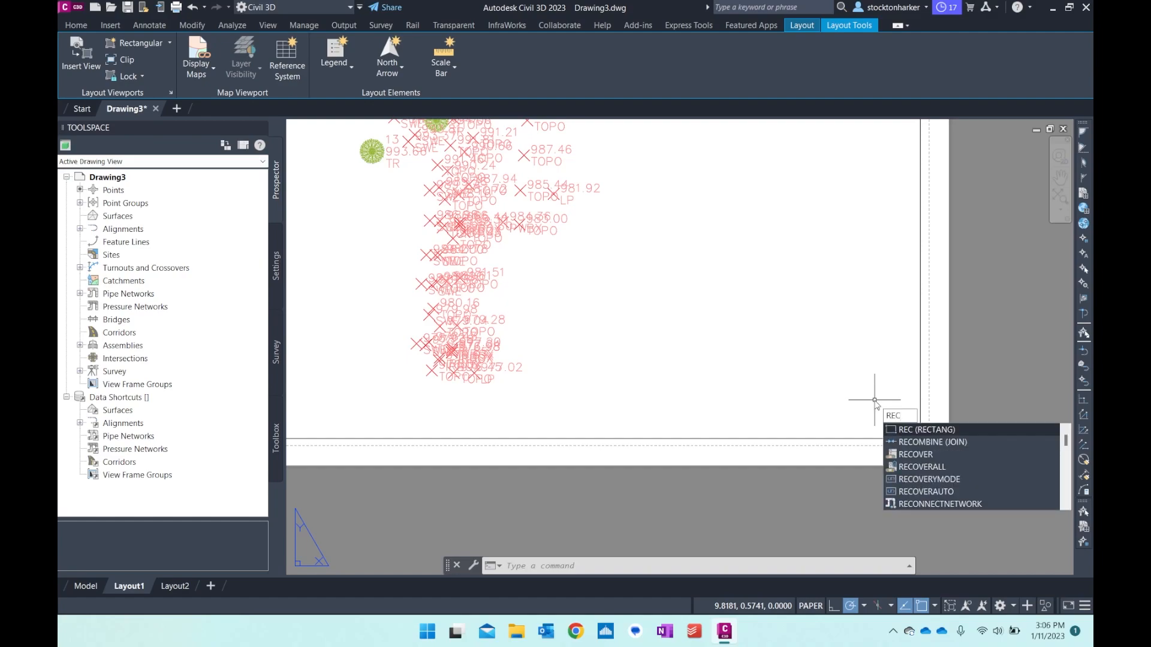
pyautogui.press('Return')
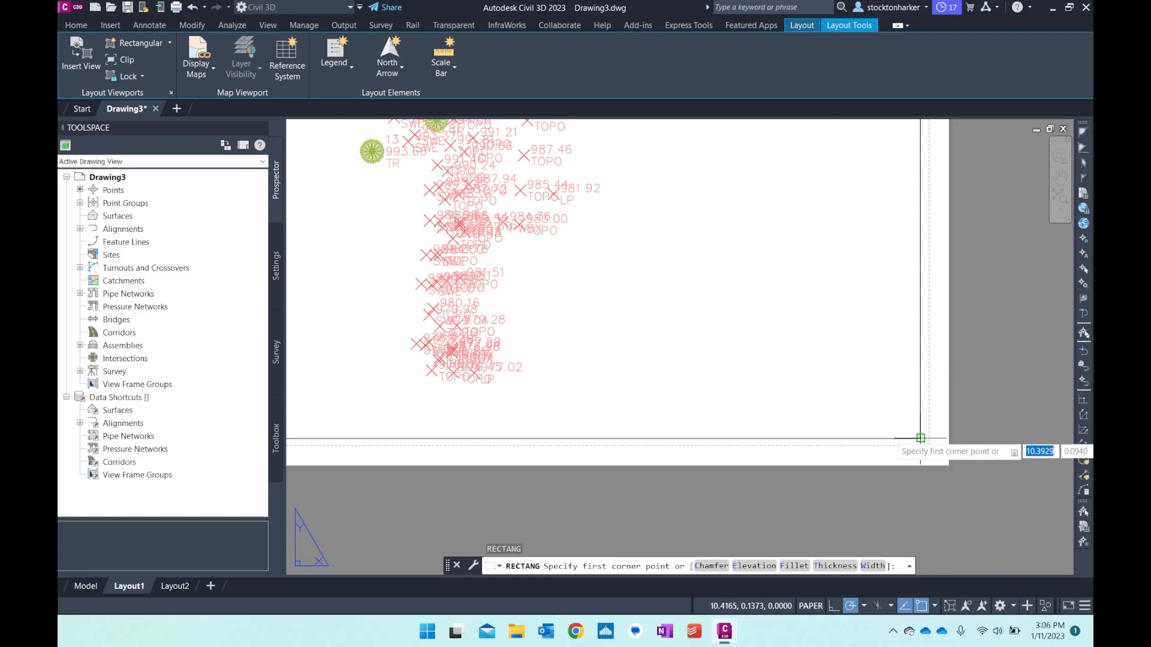
pyautogui.click(920, 438)
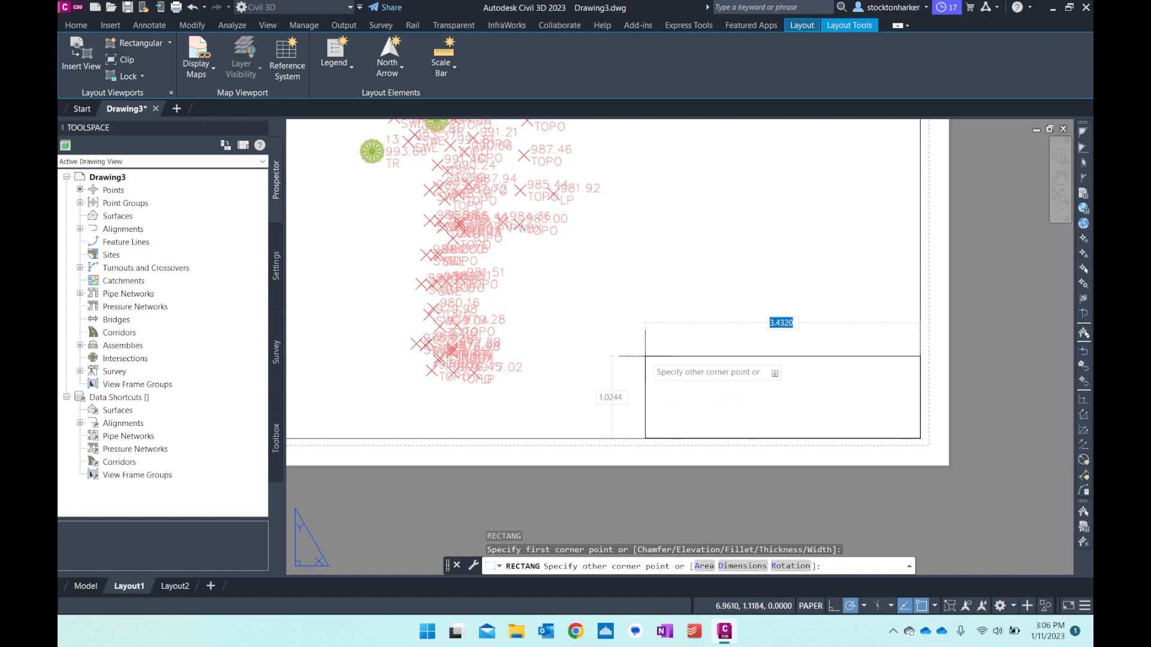
pyautogui.click(645, 356)
pyautogui.press('Escape')
pyautogui.press('Escape')
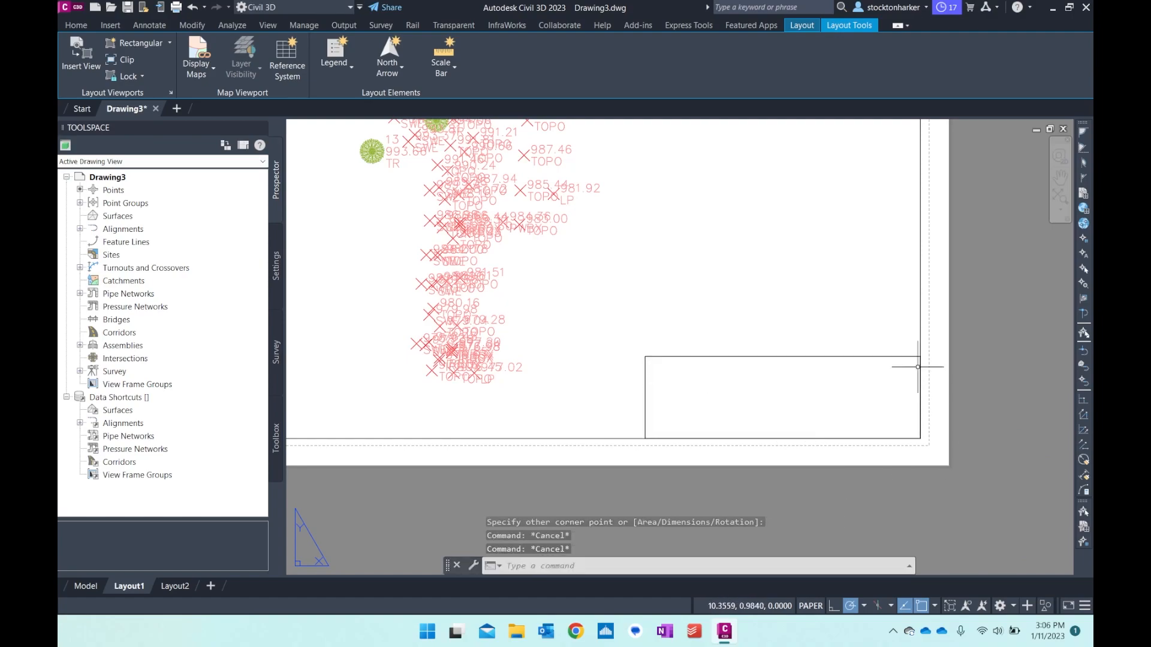
pyautogui.scroll(-1, 878, 317)
pyautogui.scroll(1, 834, 312)
pyautogui.scroll(-1, 811, 349)
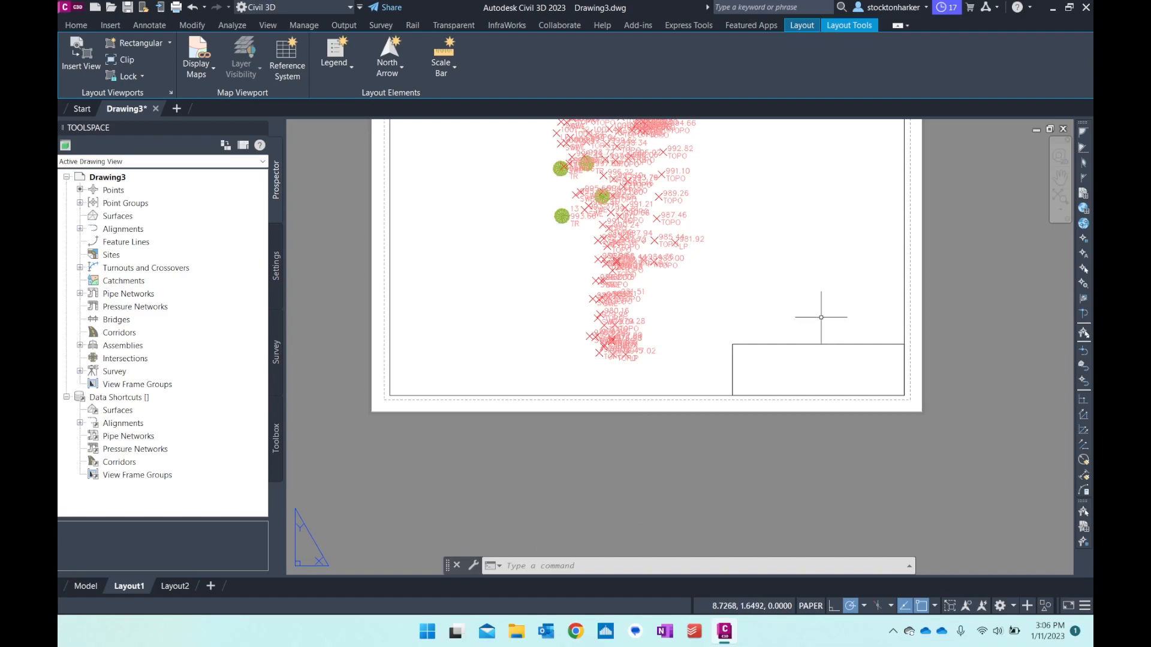
pyautogui.write('MT')
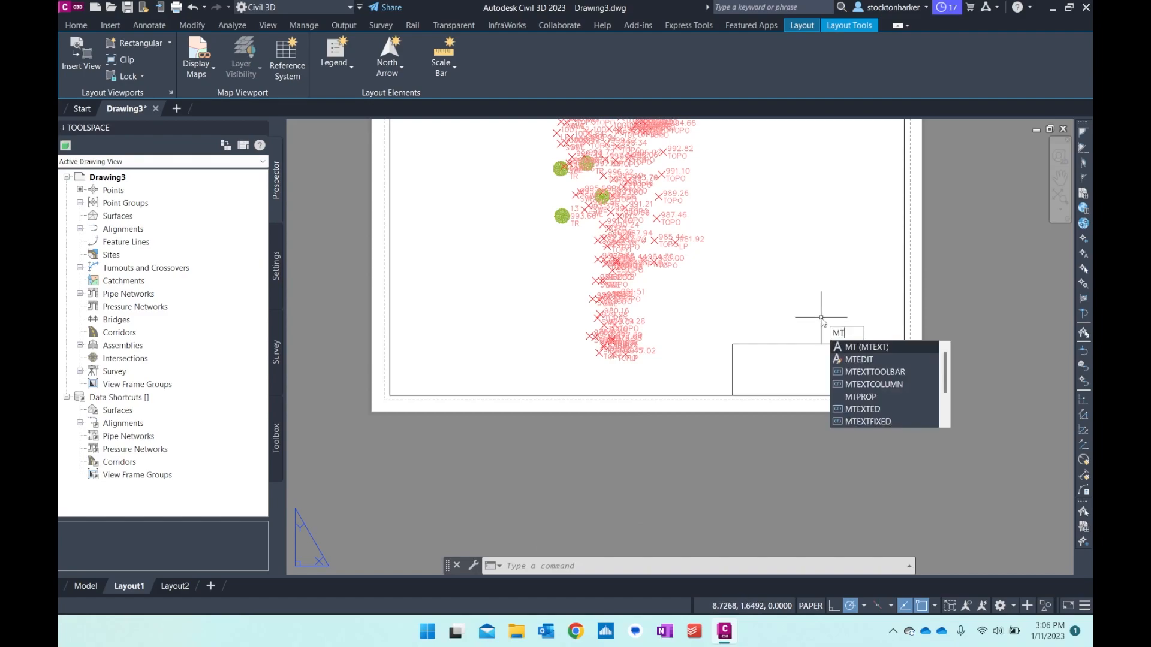
pyautogui.write('EXT')
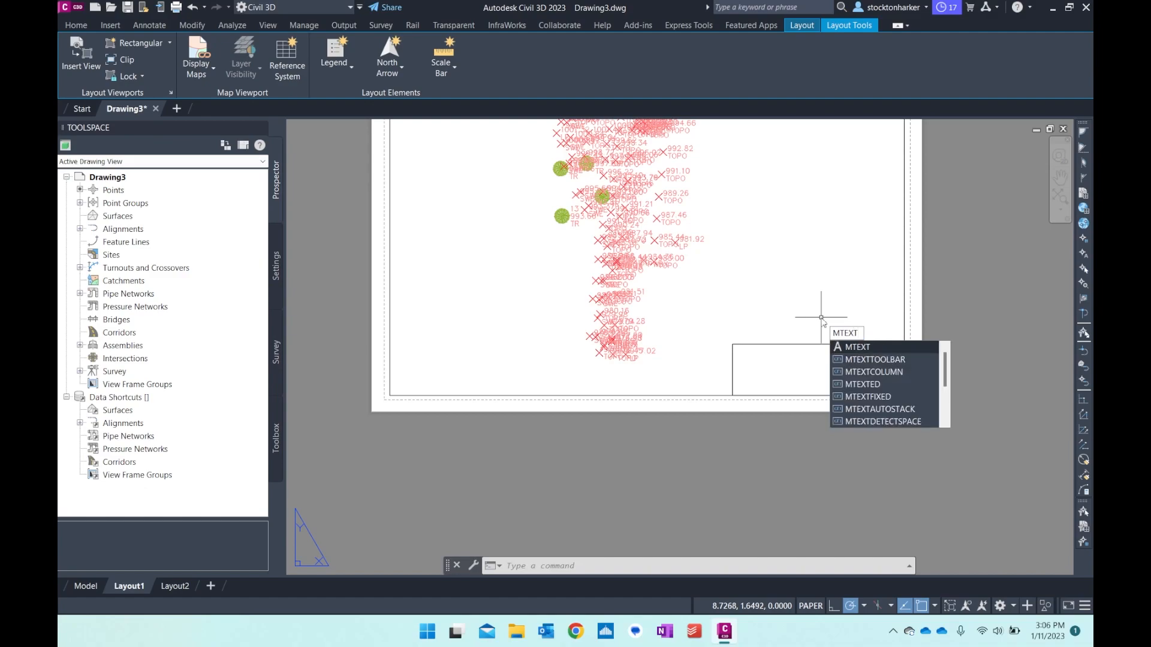
pyautogui.press('Escape')
pyautogui.press('Escape')
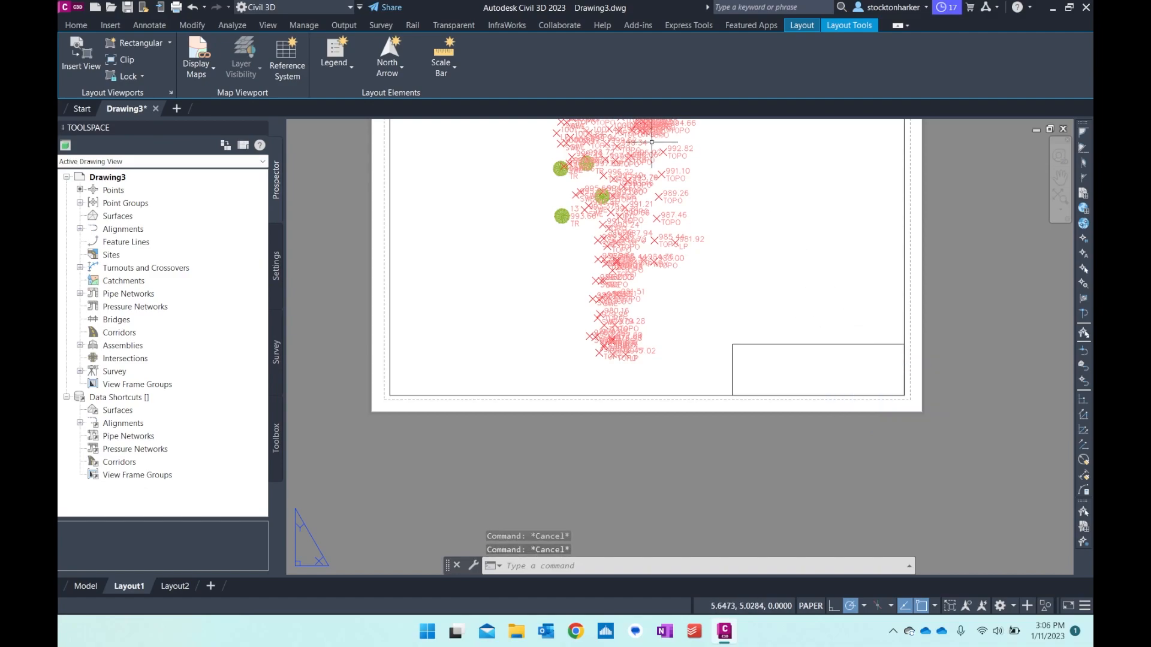
# Step: Start a multiline text box spanning the corner rectangle, from its upper-left corner to its lower-right corner
pyautogui.click(135, 24)
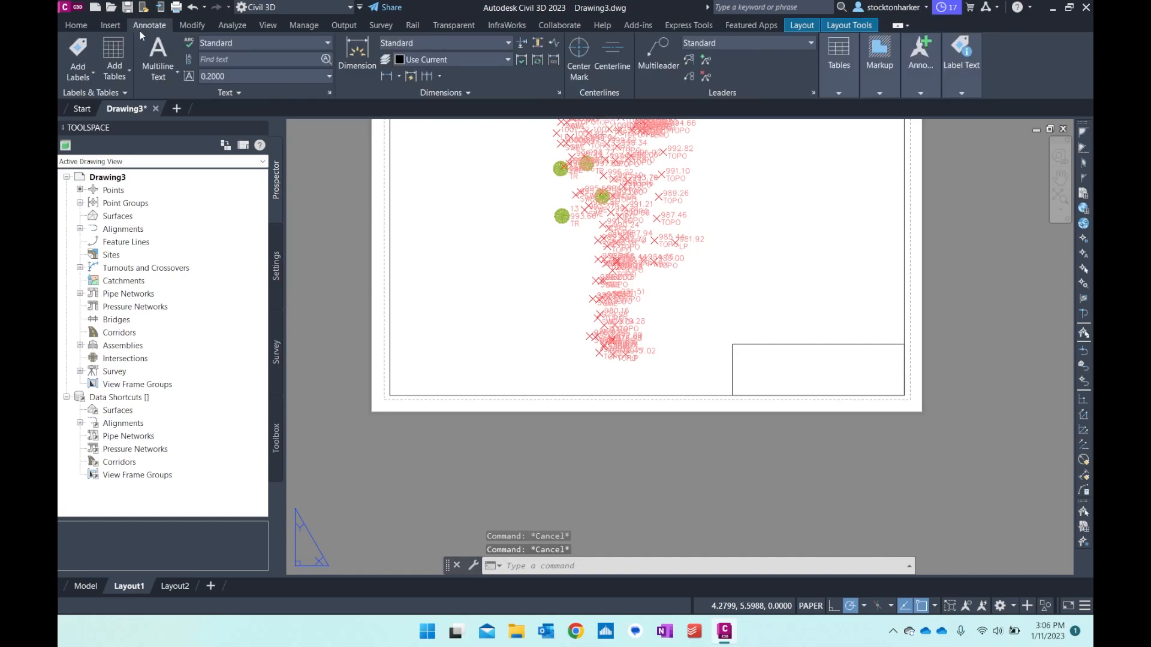
pyautogui.click(167, 47)
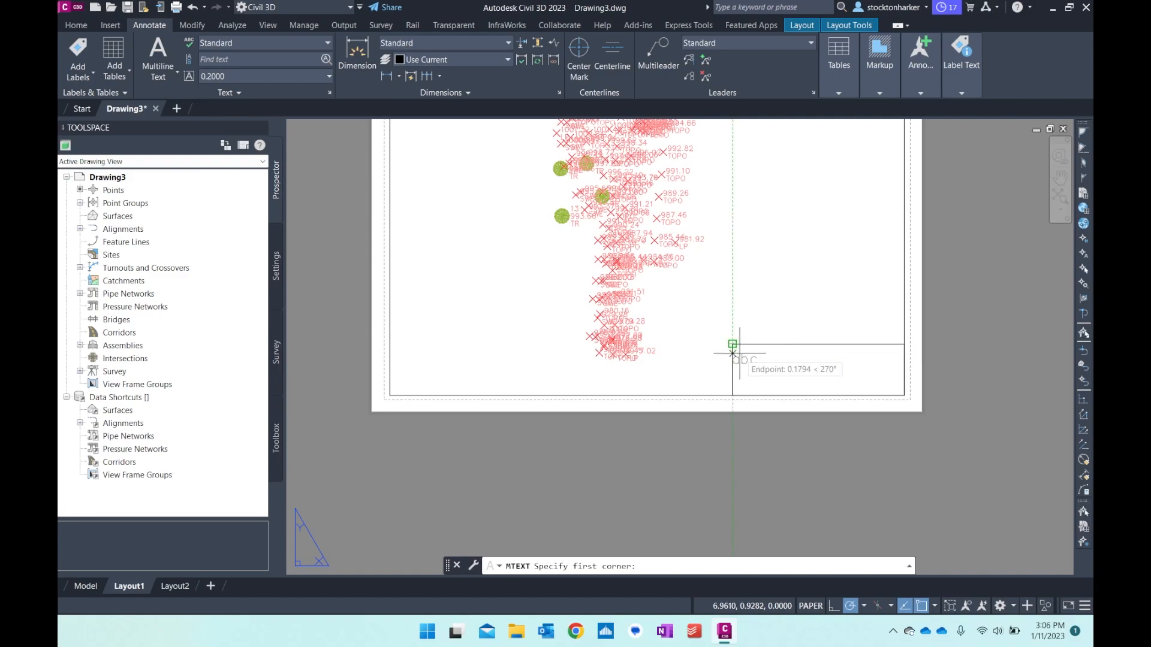
pyautogui.scroll(3, 730, 348)
pyautogui.scroll(-2, 728, 348)
pyautogui.scroll(1, 719, 345)
pyautogui.scroll(2, 719, 345)
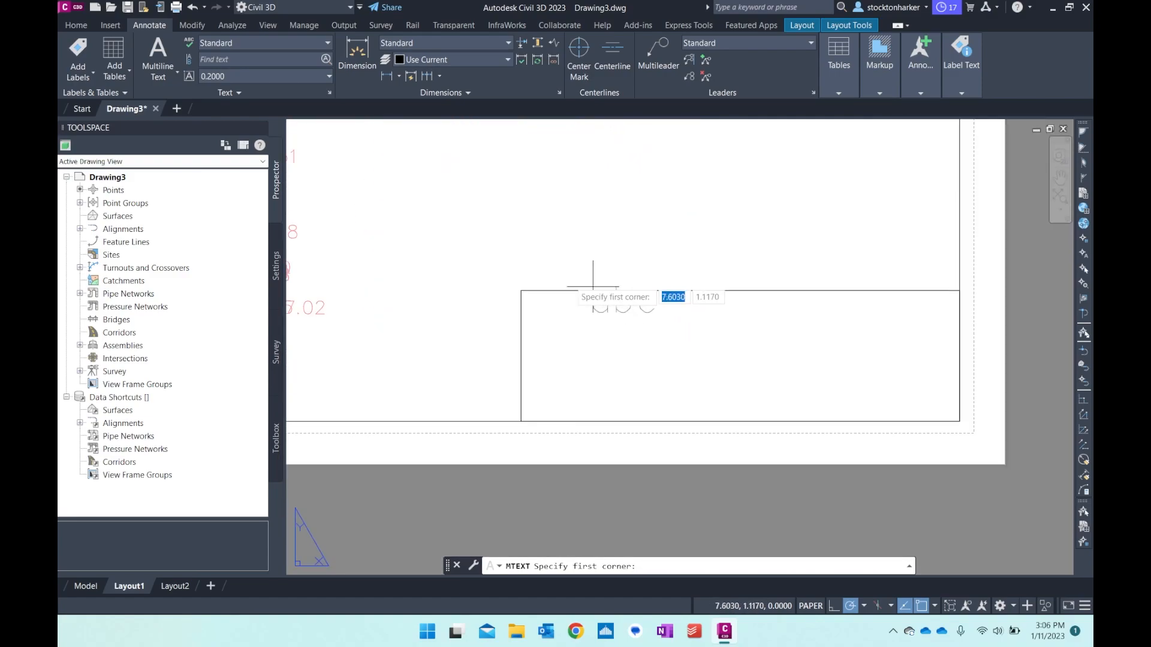
pyautogui.click(521, 291)
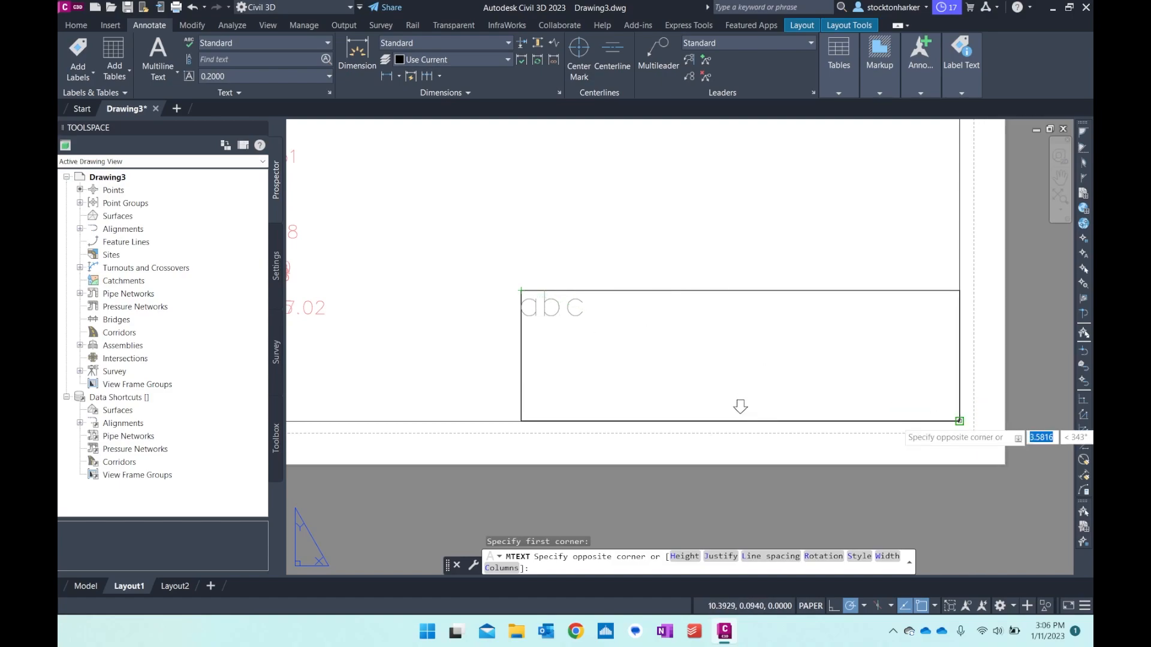
pyautogui.click(959, 421)
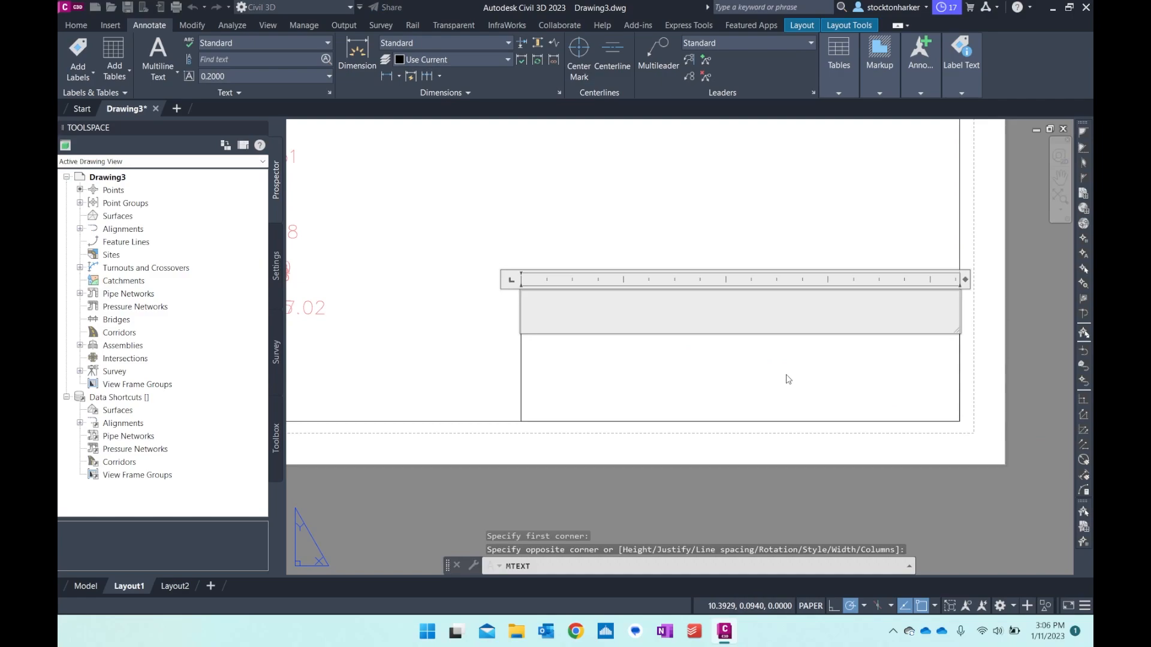
# Step: Enter the author's full name in capitals and INTRO TO CIVIL 3D on a second line, finish the text and return to paper space
pyautogui.write('S')
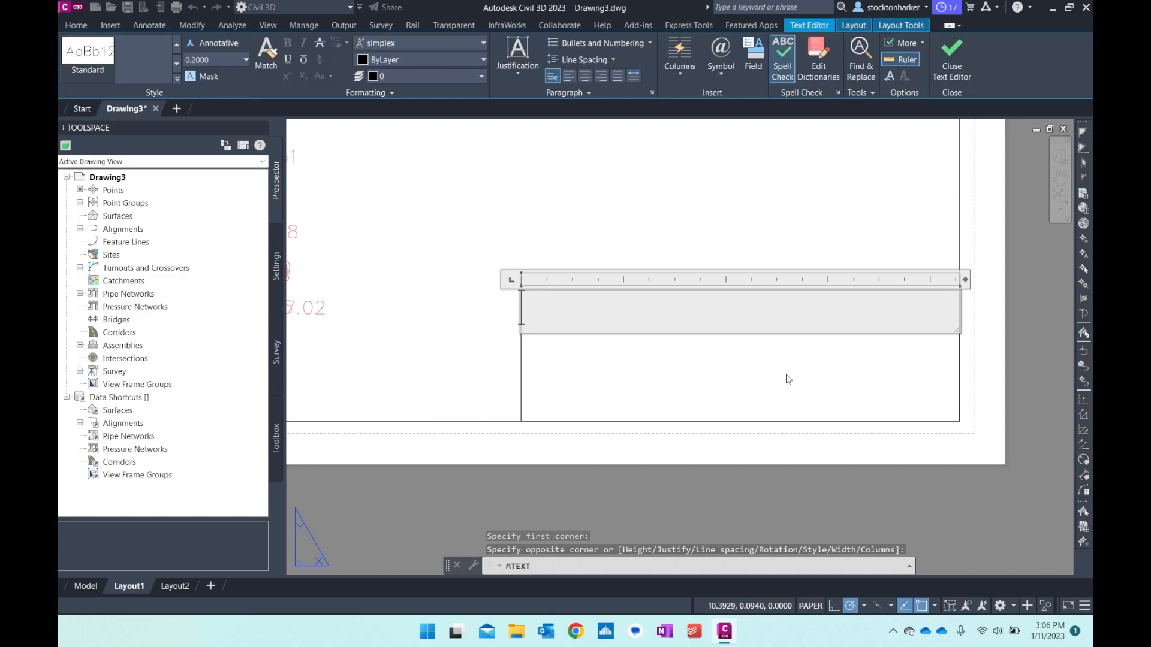
pyautogui.press('capslock')
pyautogui.write('STOCKTON HARKER')
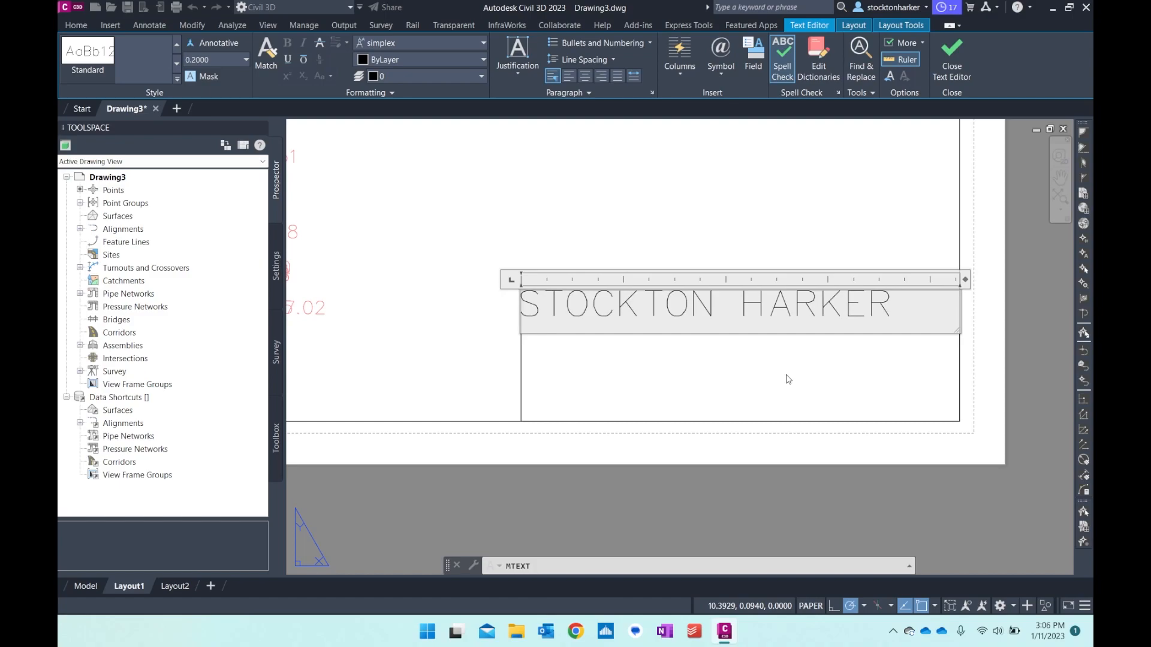
pyautogui.press('Return')
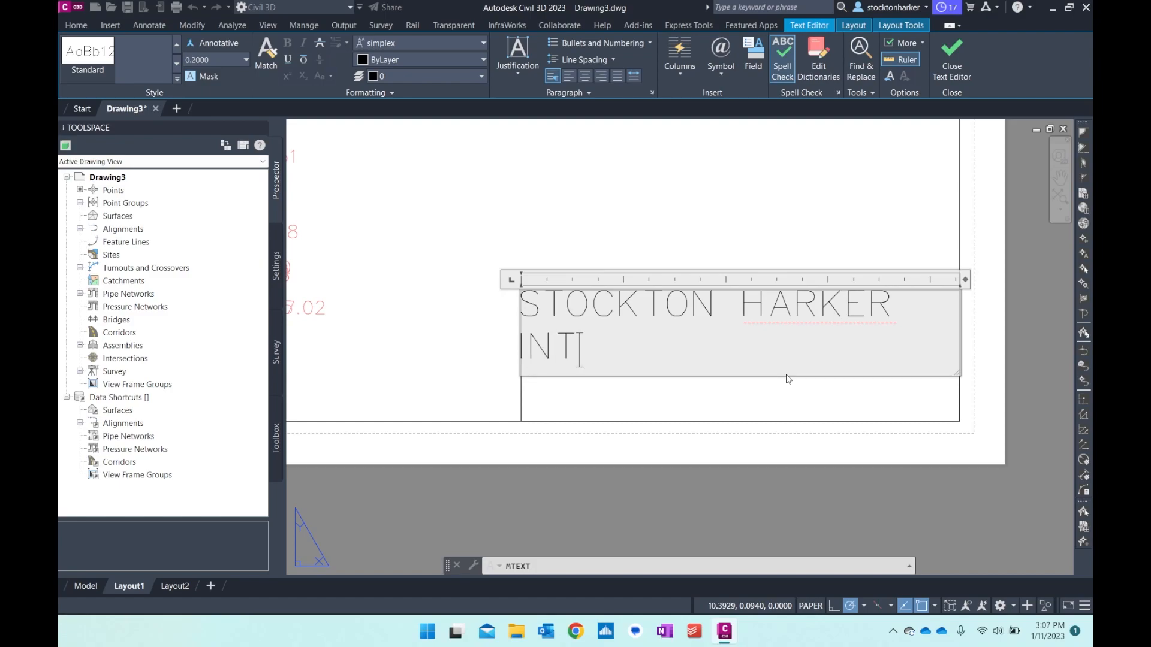
pyautogui.write('TO CIVIL 3D')
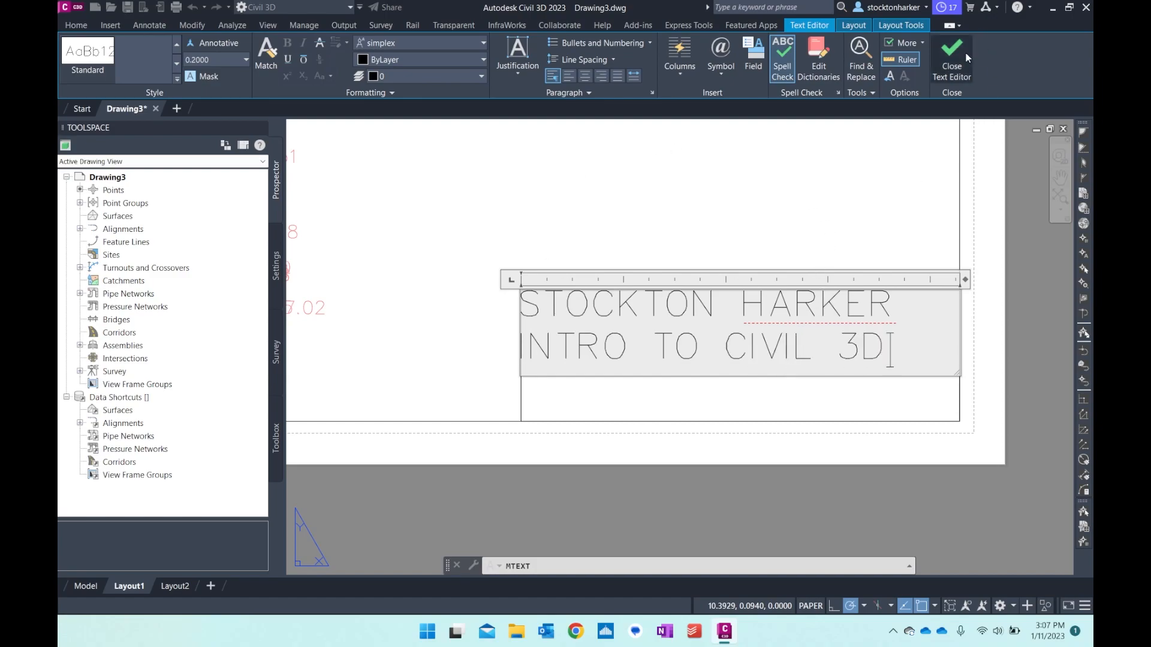
pyautogui.click(660, 192)
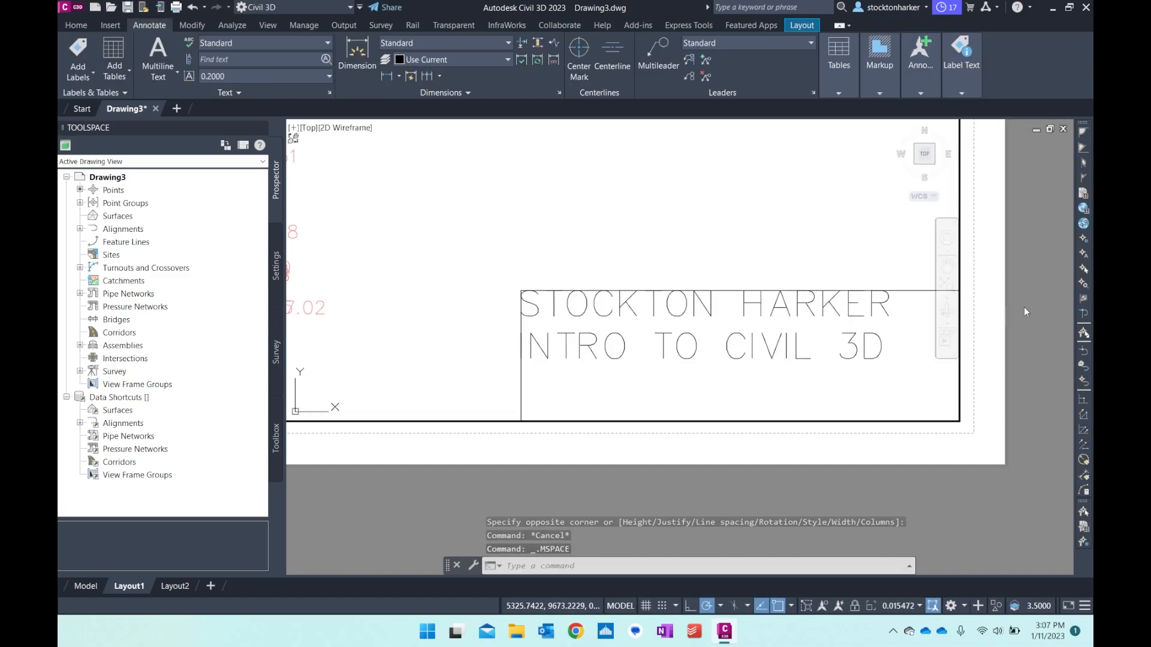
pyautogui.doubleClick(1026, 311)
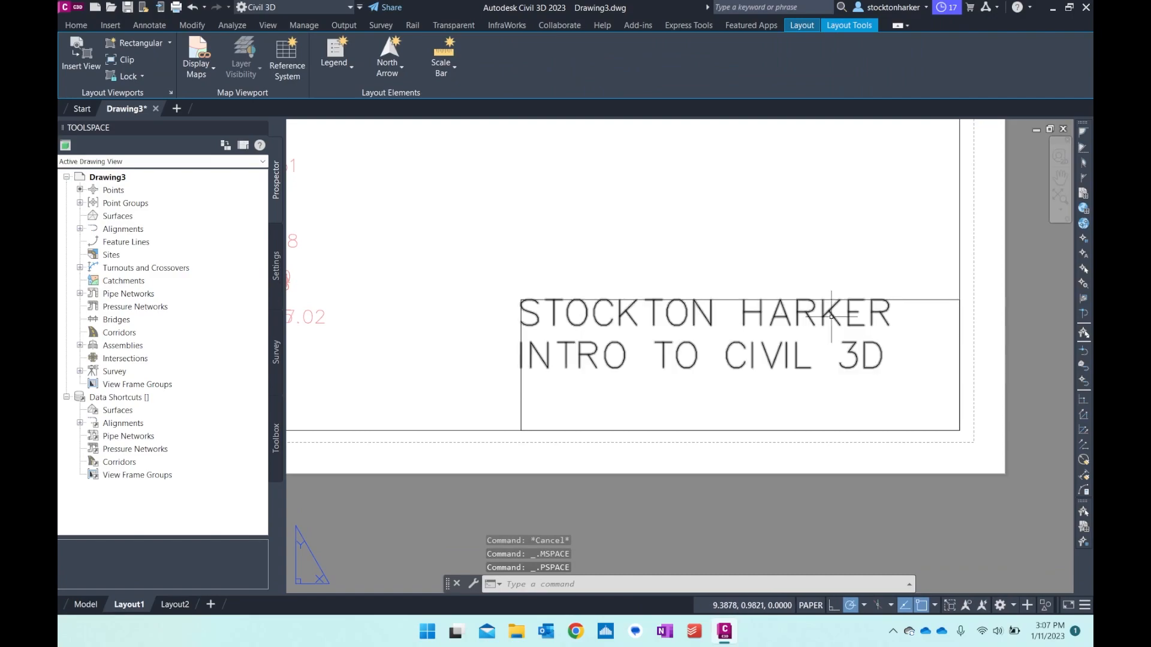
# Step: Open the title text for editing with MTEDIT, close it, reopen it to select its lines and exit the editor without editing
pyautogui.scroll(-3, 864, 287)
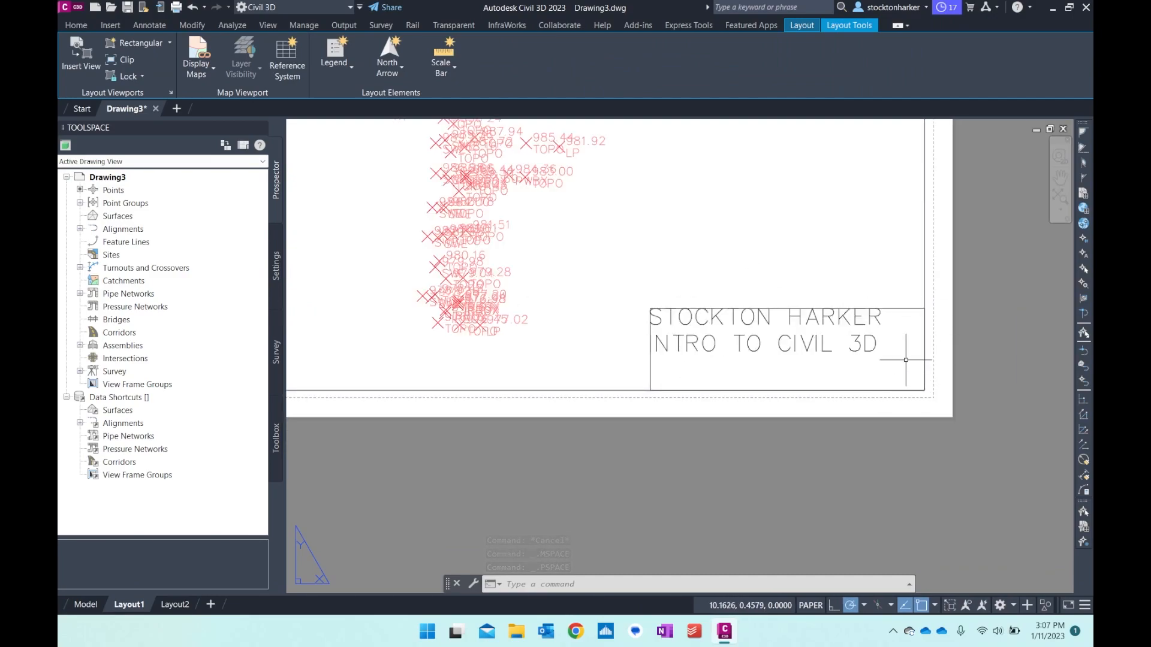
pyautogui.scroll(2, 917, 393)
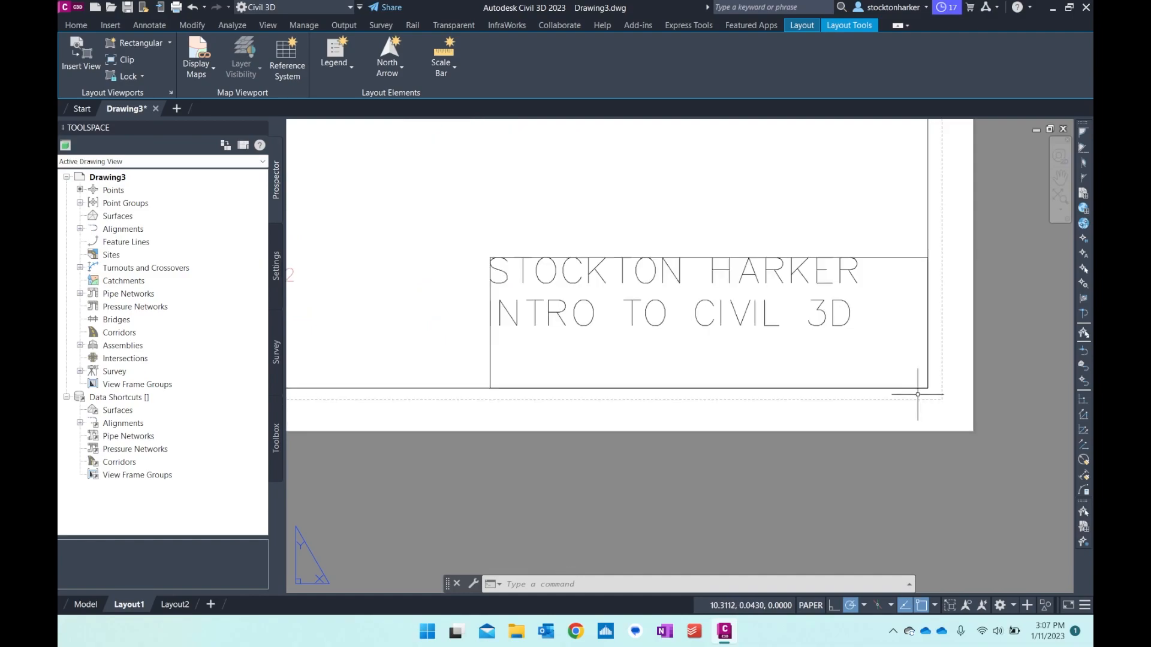
pyautogui.click(855, 274)
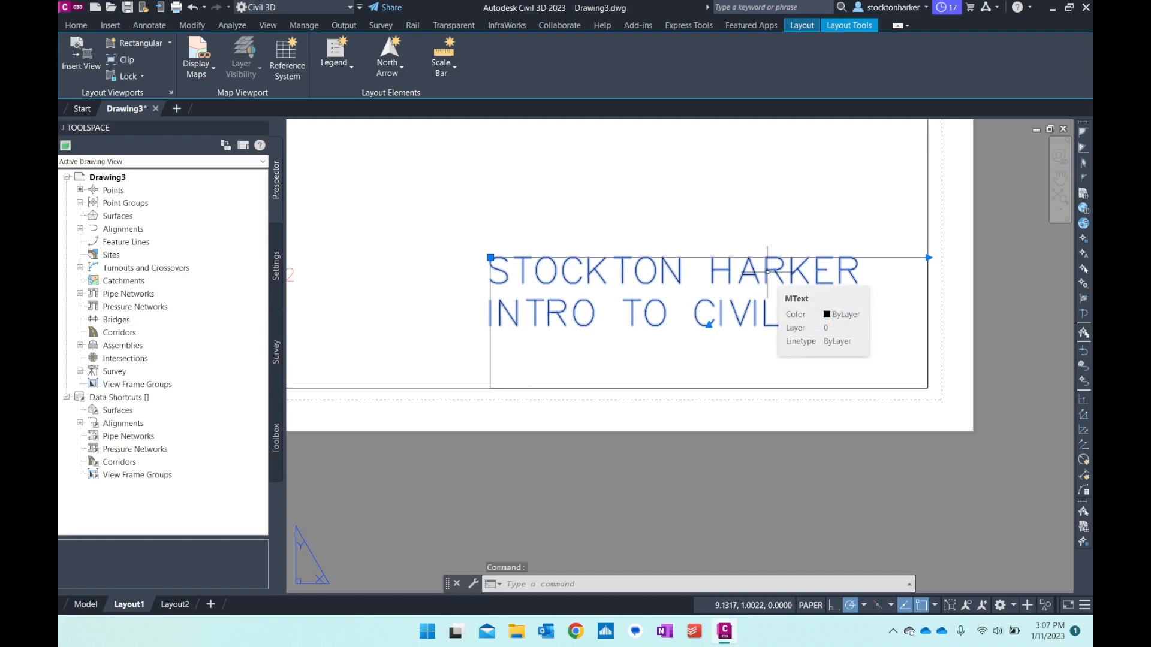
pyautogui.write('MTEDIT')
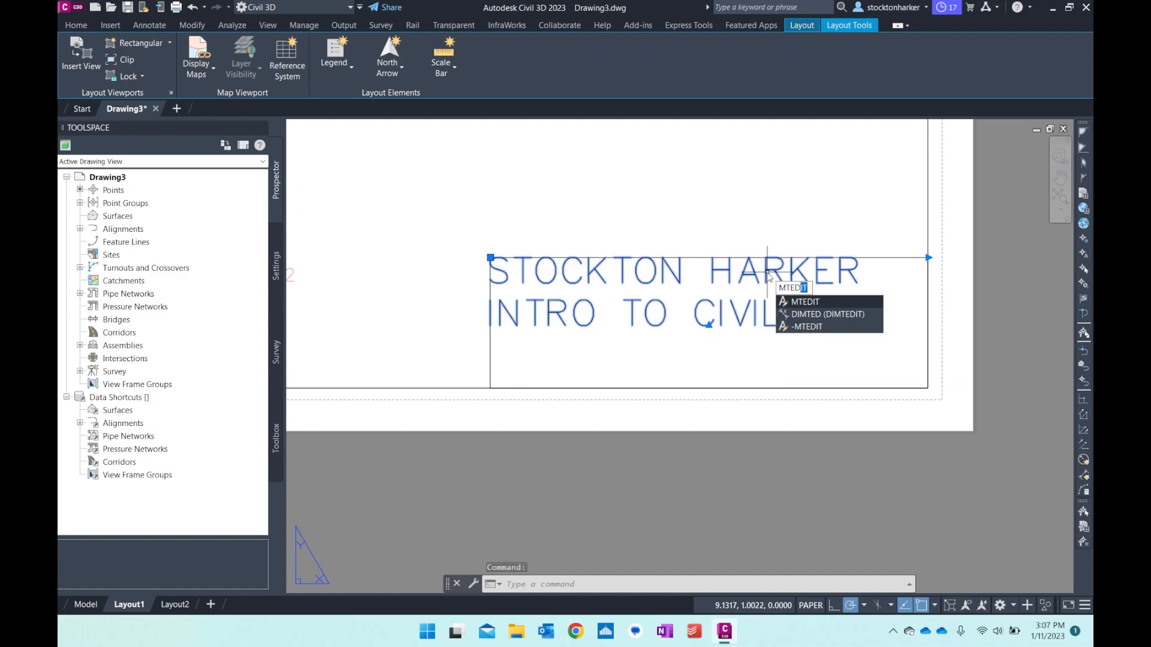
pyautogui.press('Return')
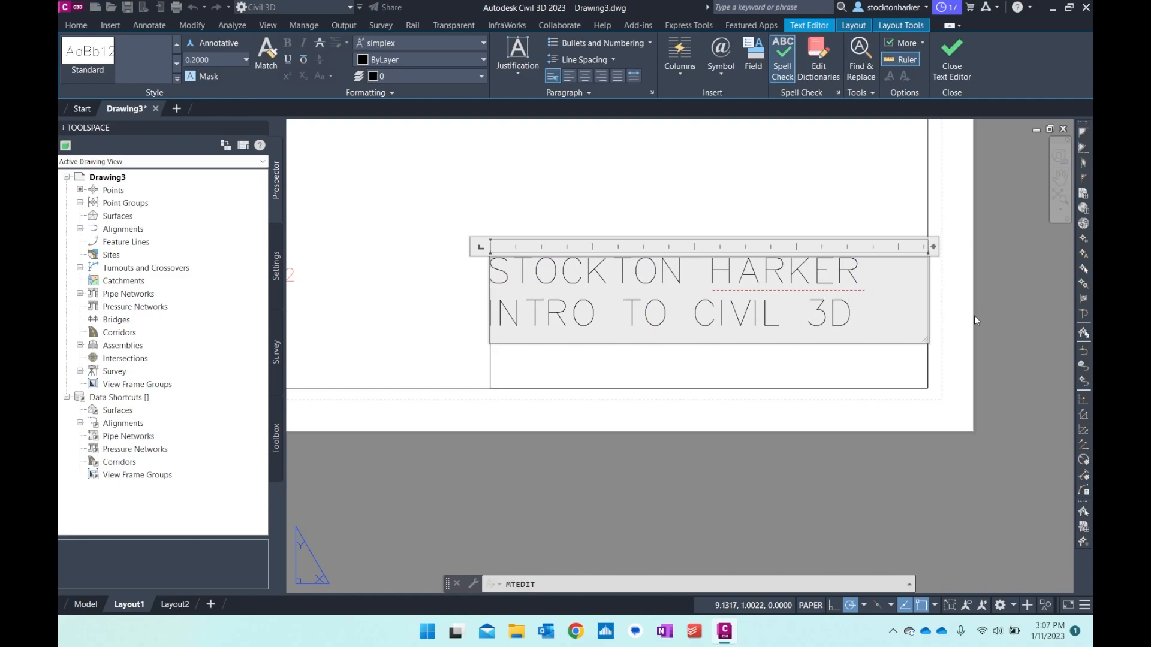
pyautogui.click(992, 311)
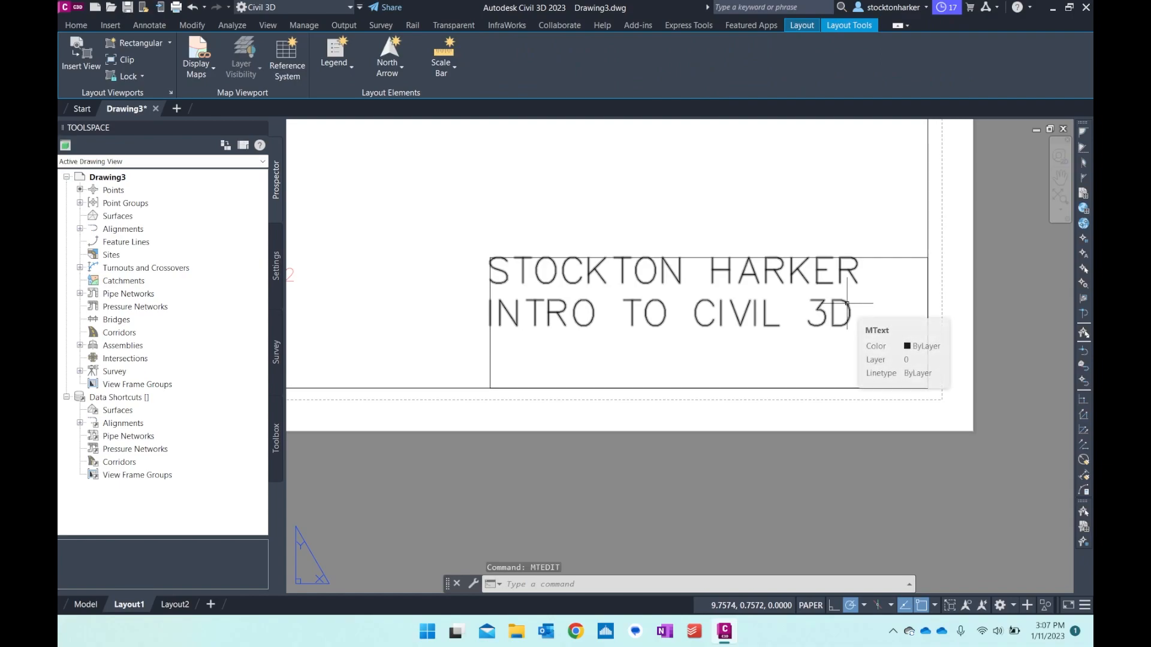
pyautogui.doubleClick(847, 303)
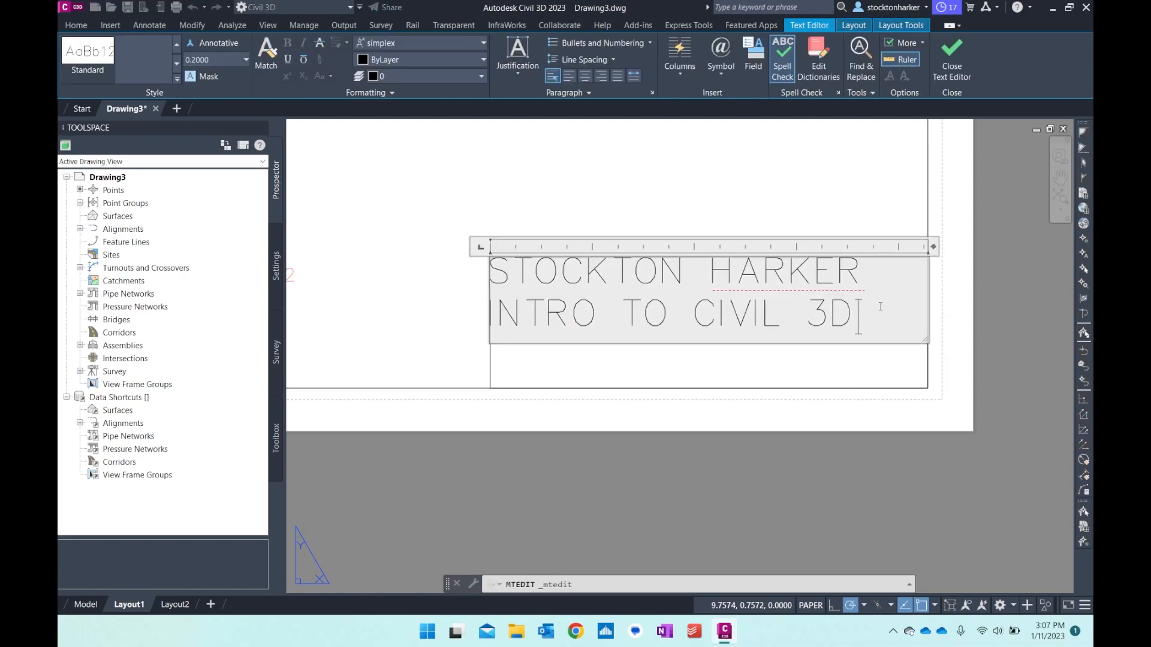
pyautogui.moveTo(871, 316); pyautogui.dragTo(489, 263)
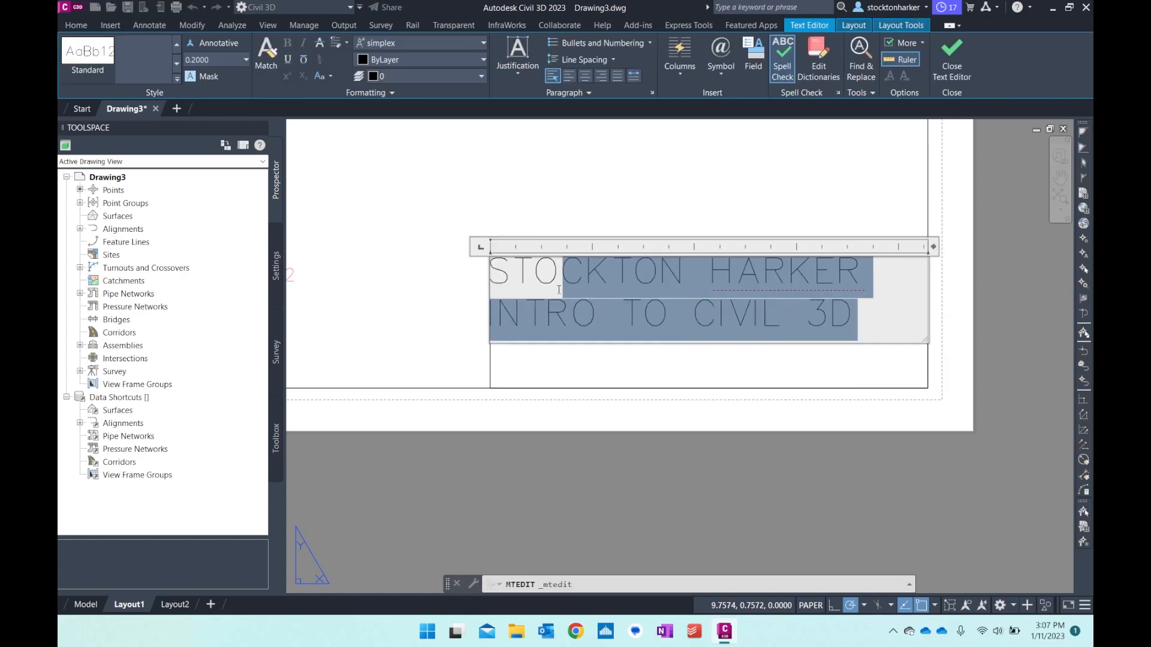
pyautogui.click(810, 365)
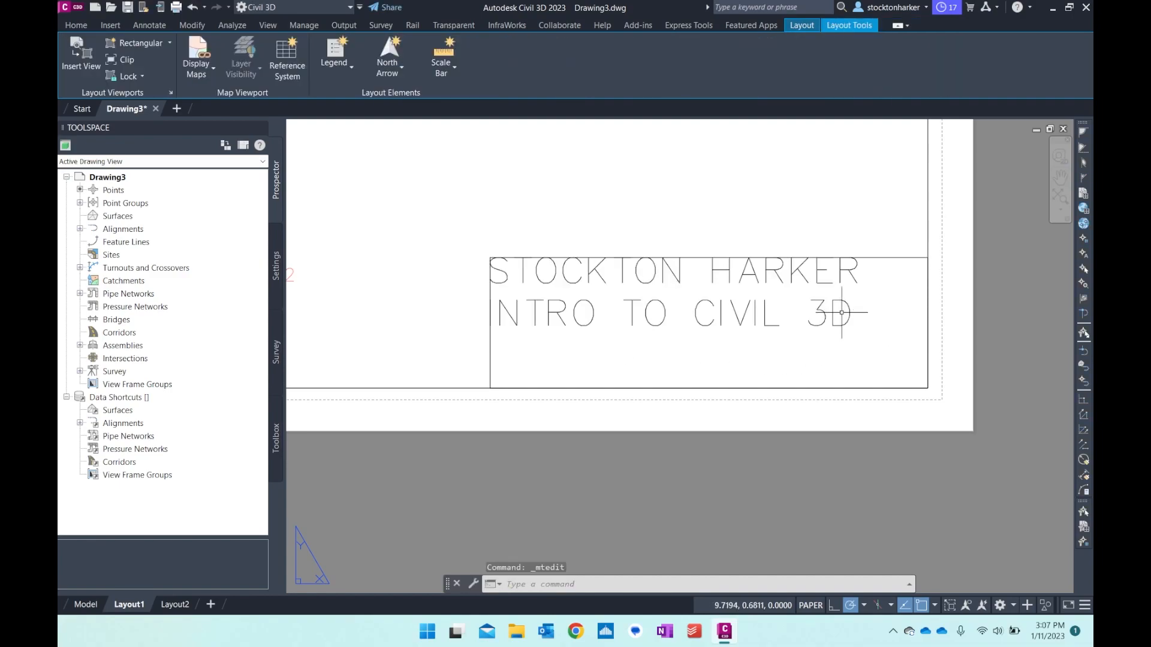
# Step: Try a smaller and a larger text height on both title lines, restore the height to 0.2 and close the editor
pyautogui.click(849, 307)
pyautogui.doubleClick(848, 308)
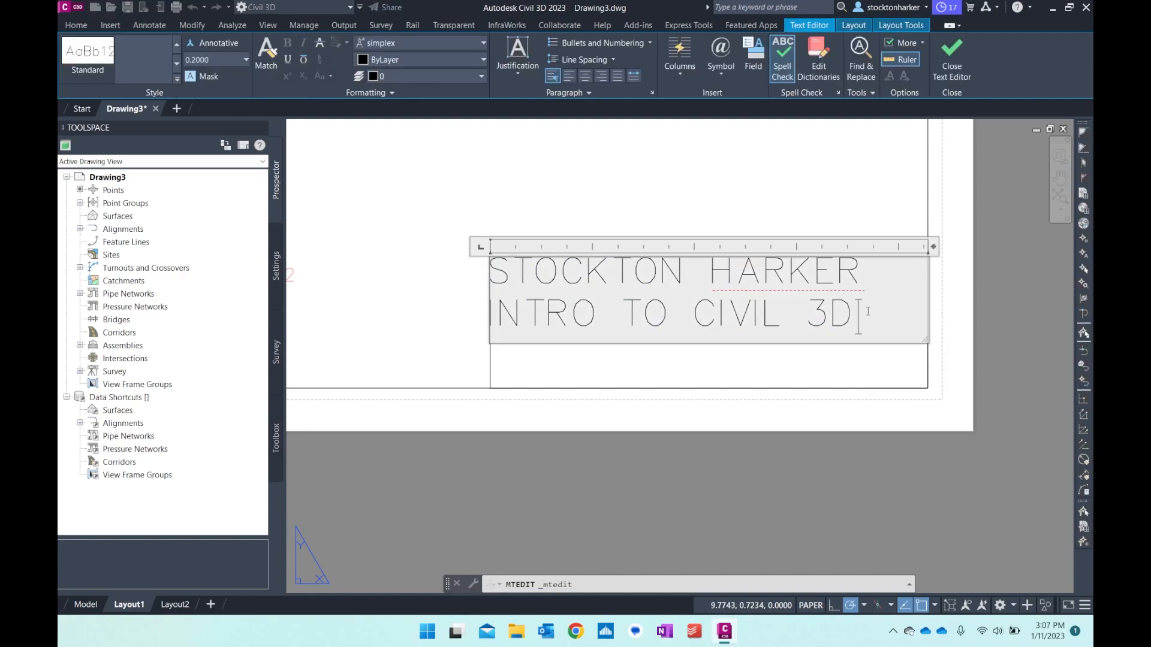
pyautogui.hotkey('shift', 'Left')
pyautogui.hotkey('shift', 'Left')
pyautogui.moveTo(871, 315); pyautogui.dragTo(490, 267)
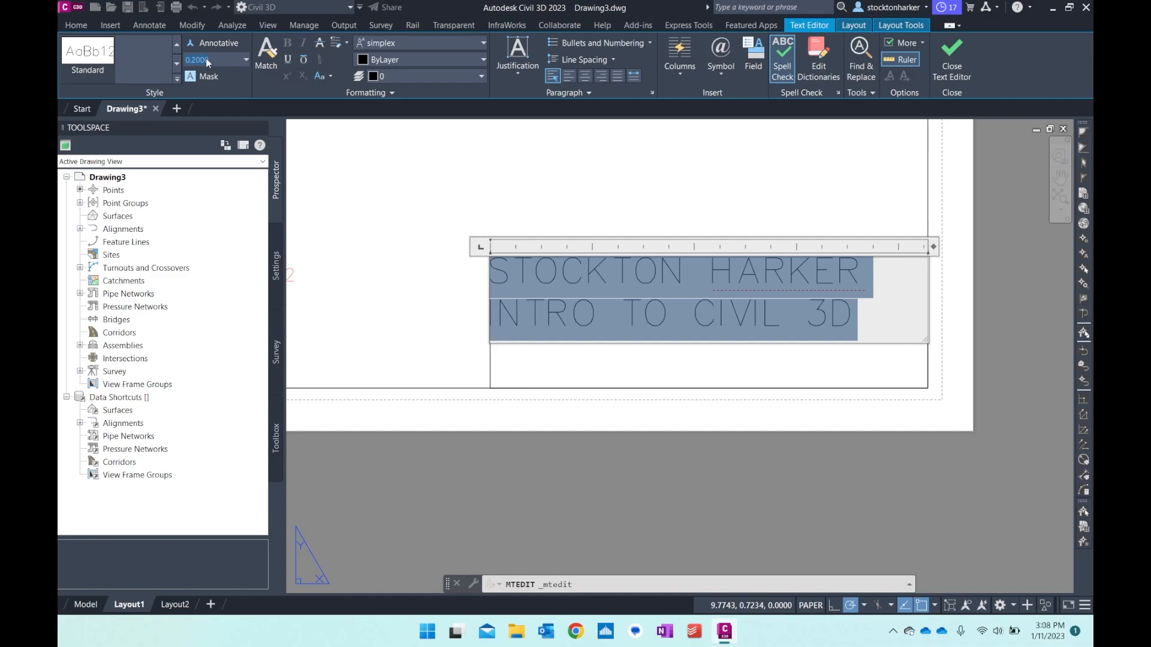
pyautogui.press('Return')
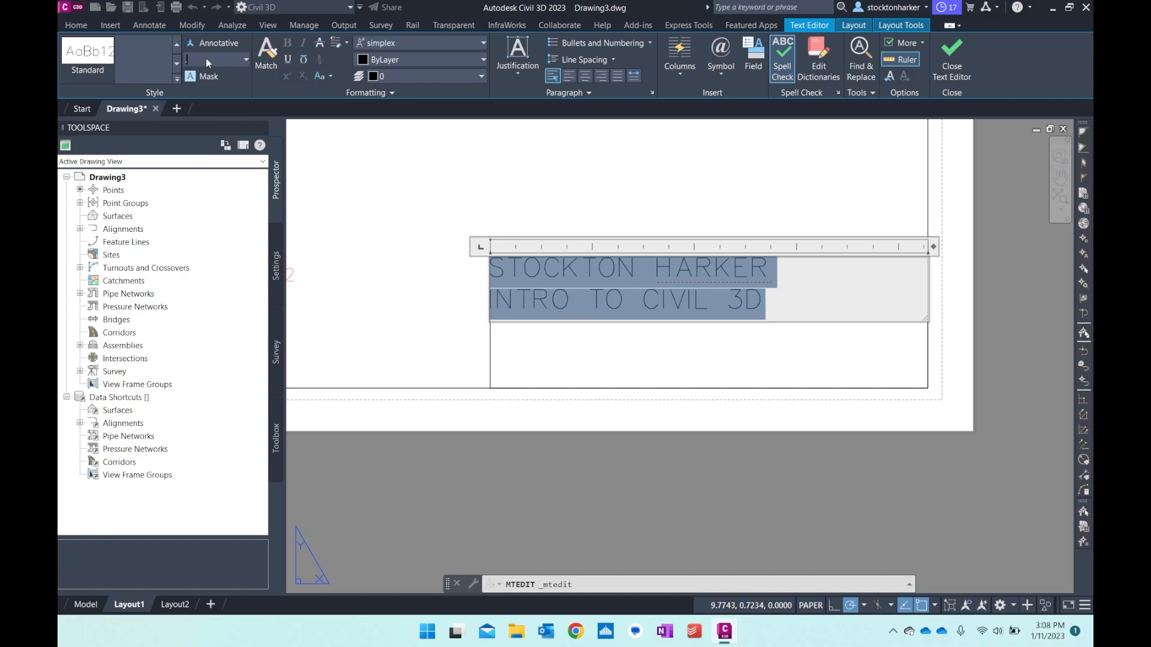
pyautogui.press('Return')
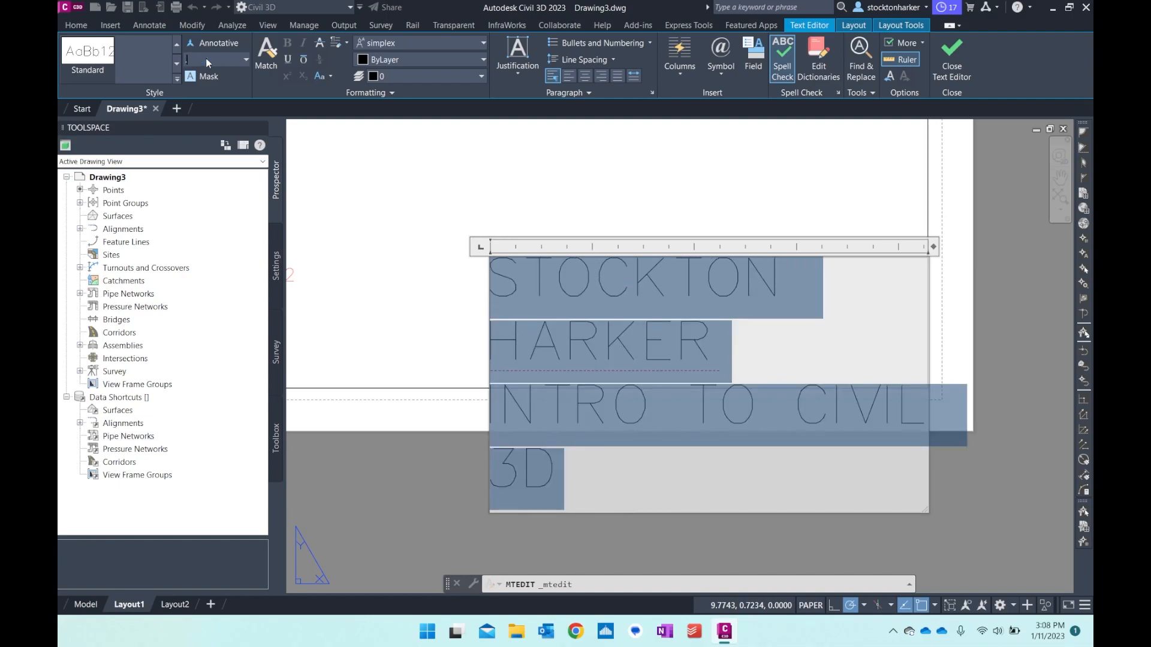
pyautogui.press('Return')
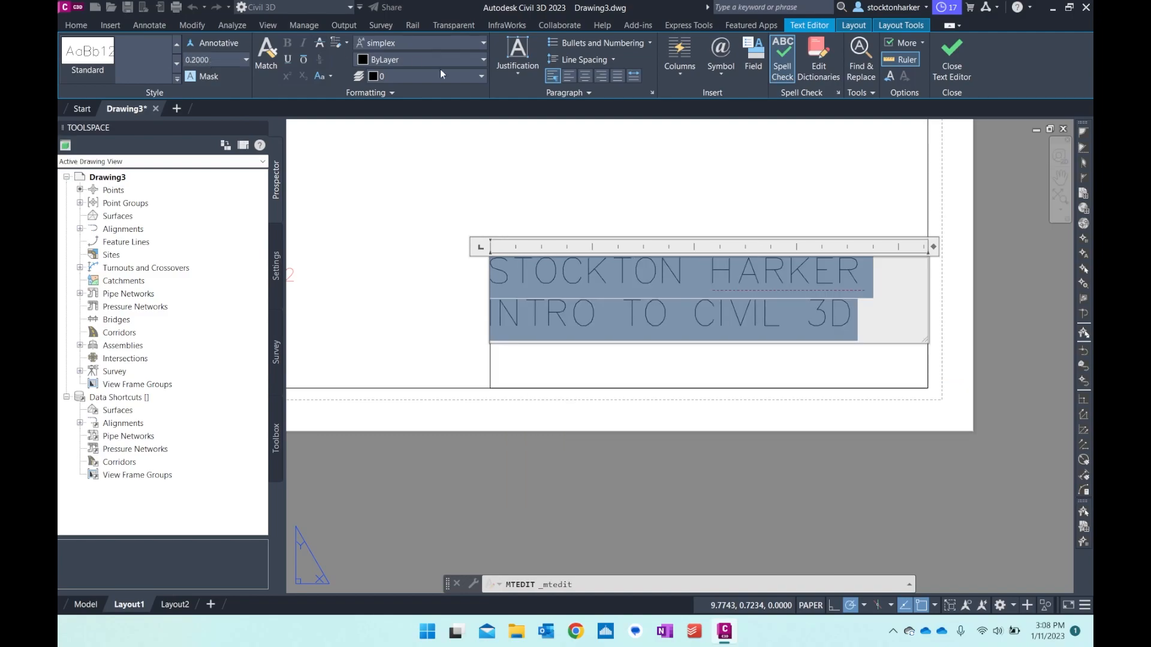
pyautogui.click(979, 330)
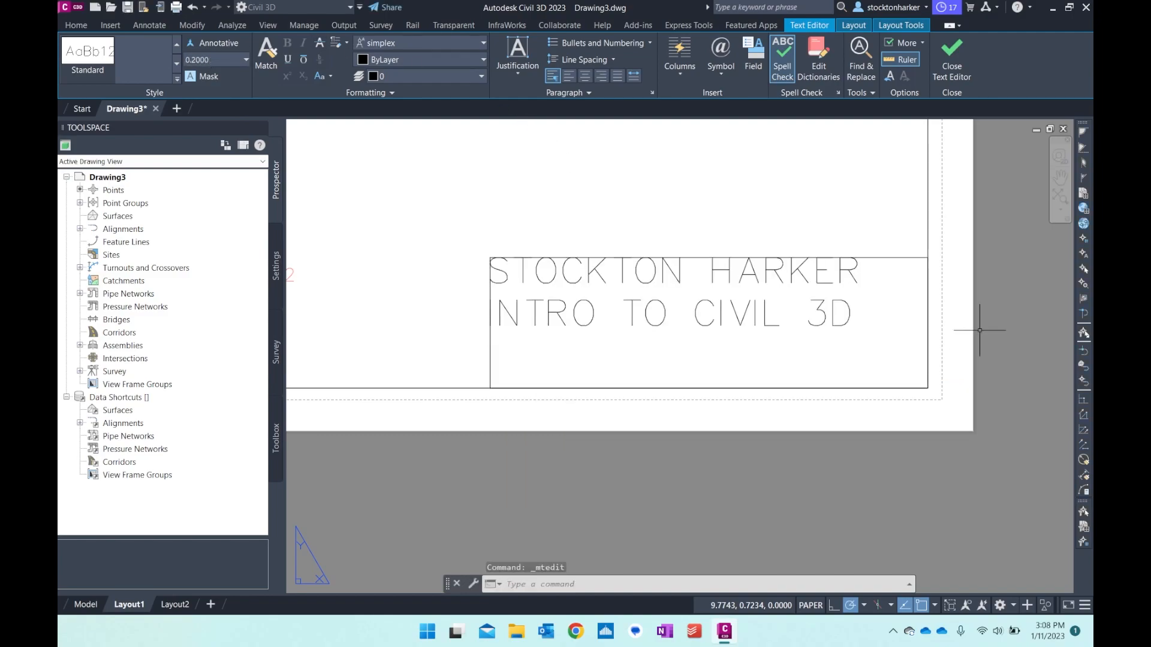
# Step: Narrow the title text's frame from its right edge until it ends just past the longest line
pyautogui.click(699, 313)
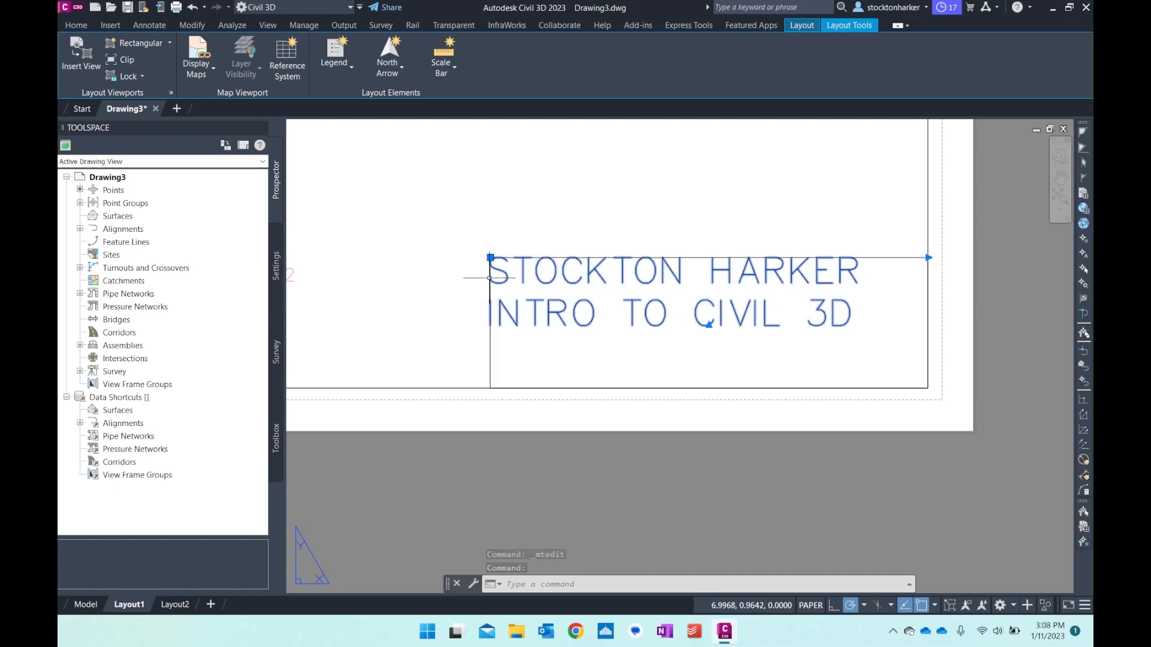
pyautogui.click(928, 257)
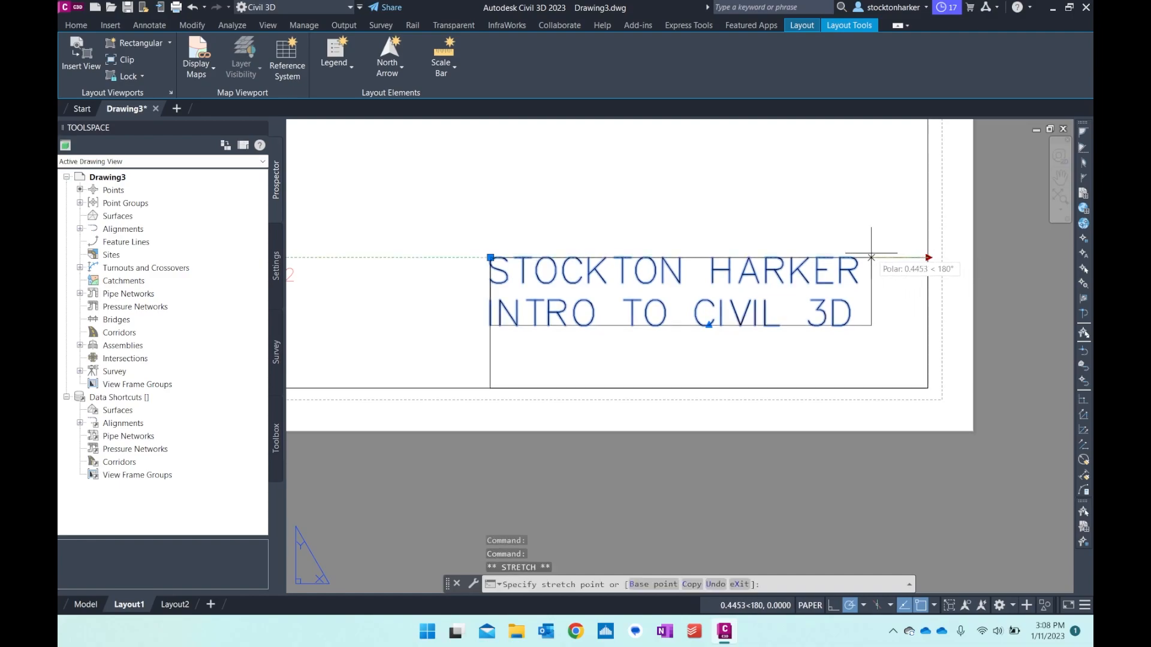
pyautogui.click(917, 258)
pyautogui.click(915, 258)
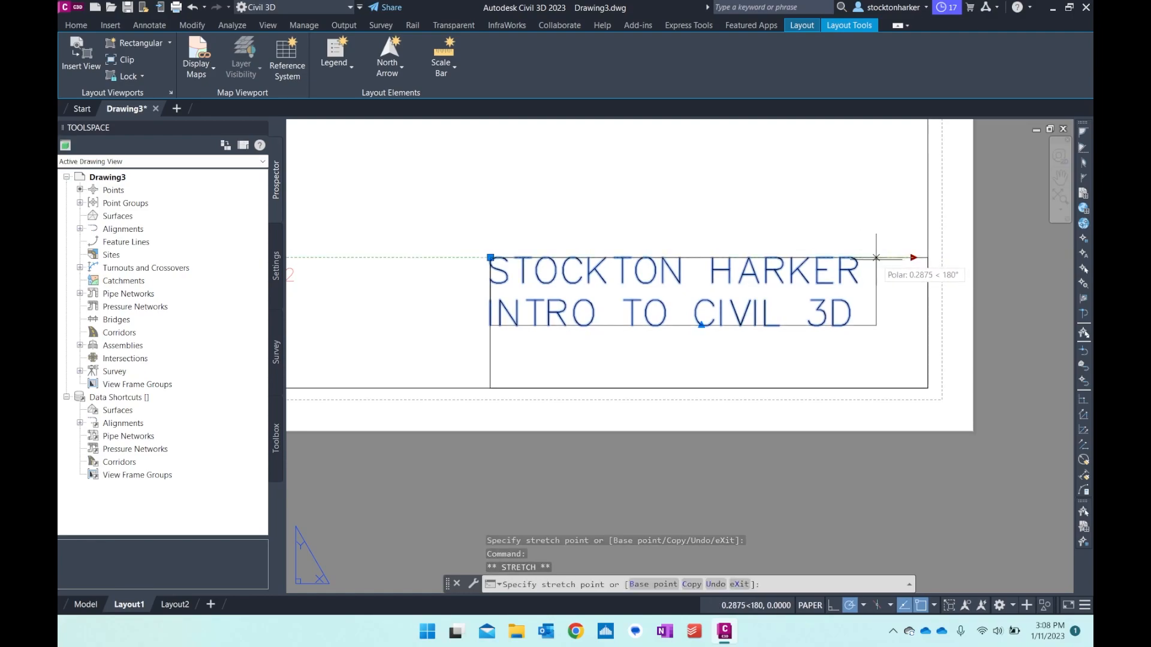
pyautogui.click(874, 258)
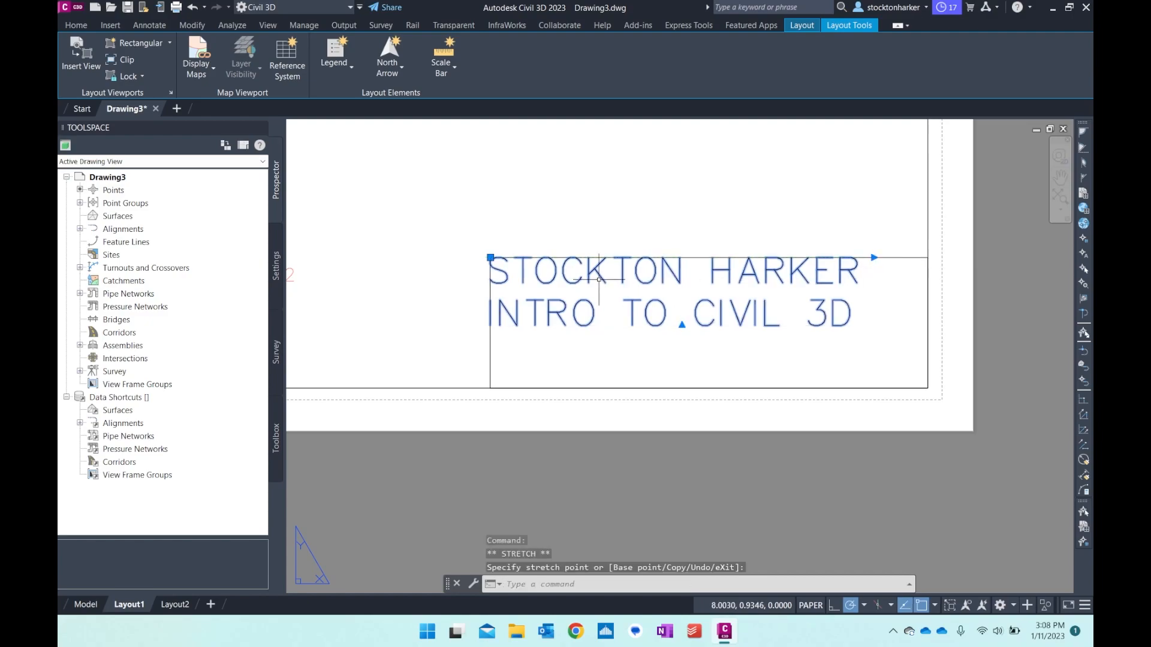
# Step: Move the title text down and to the right until both lines sit near the corner rectangle's lower right corner
pyautogui.click(490, 258)
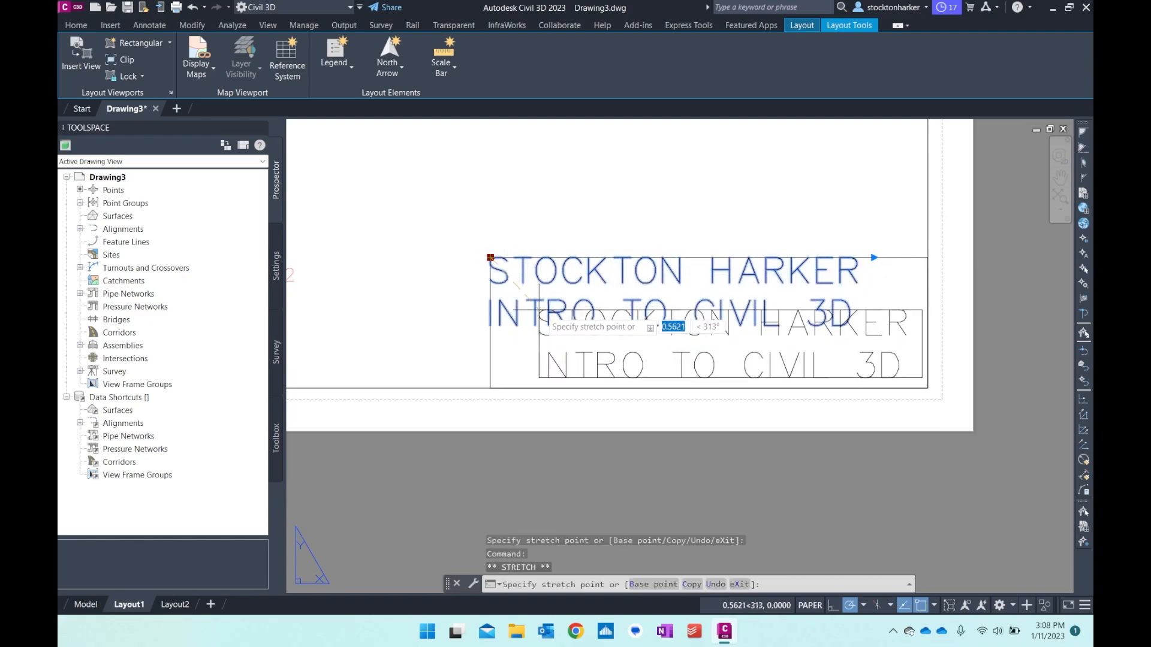
pyautogui.click(490, 325)
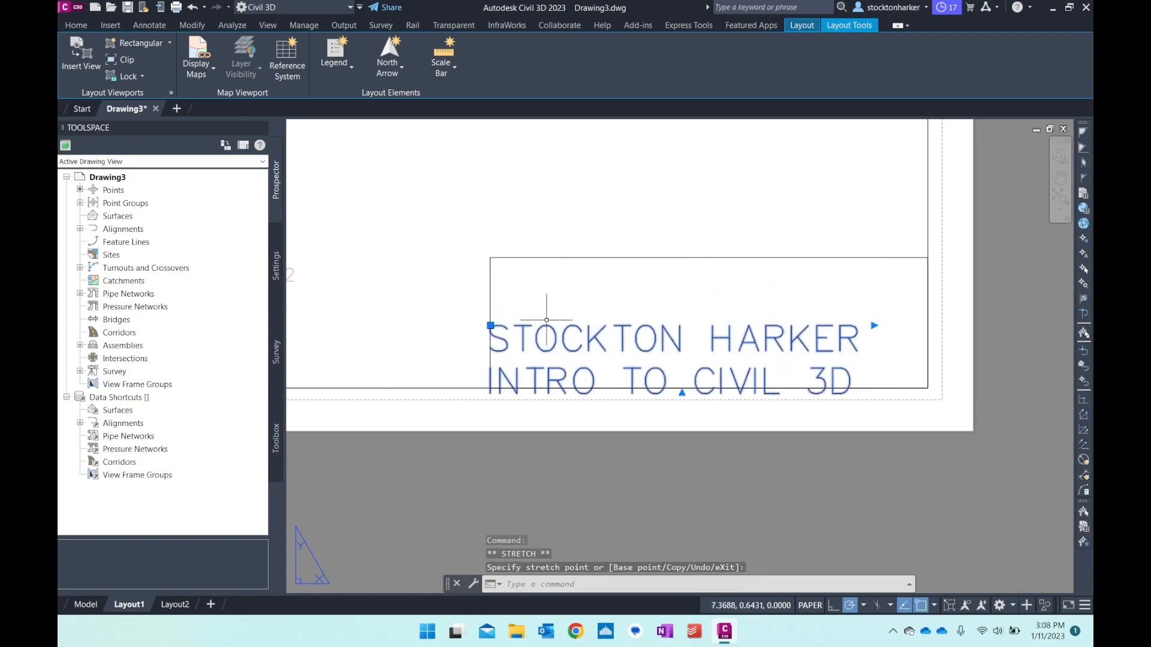
pyautogui.click(490, 325)
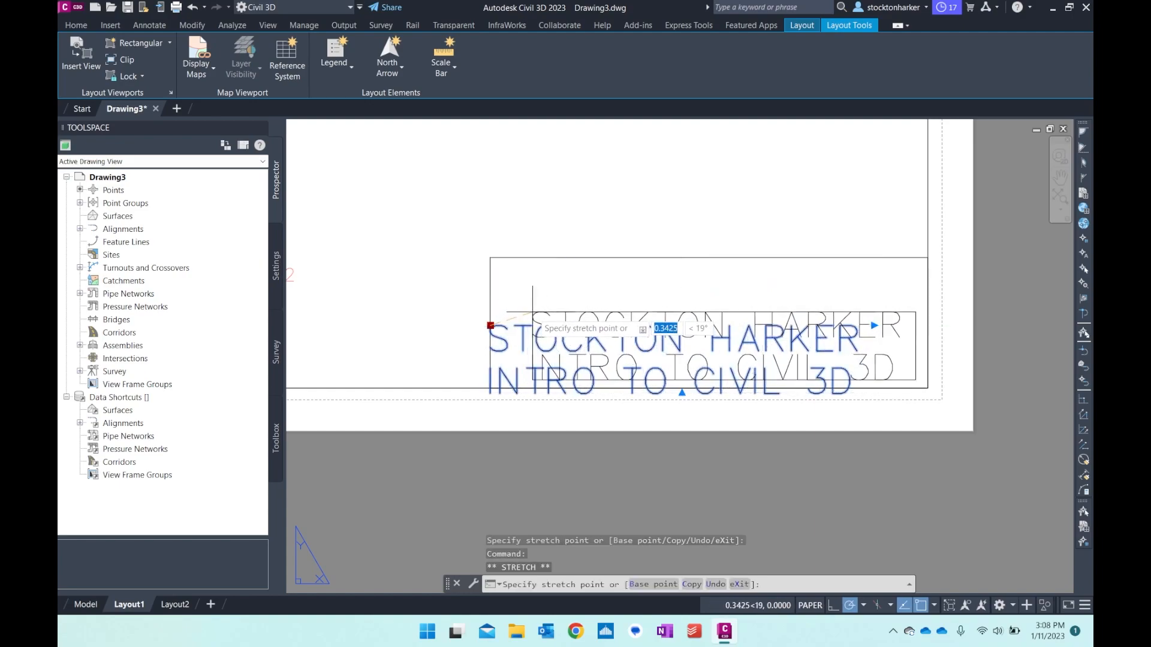
pyautogui.click(539, 319)
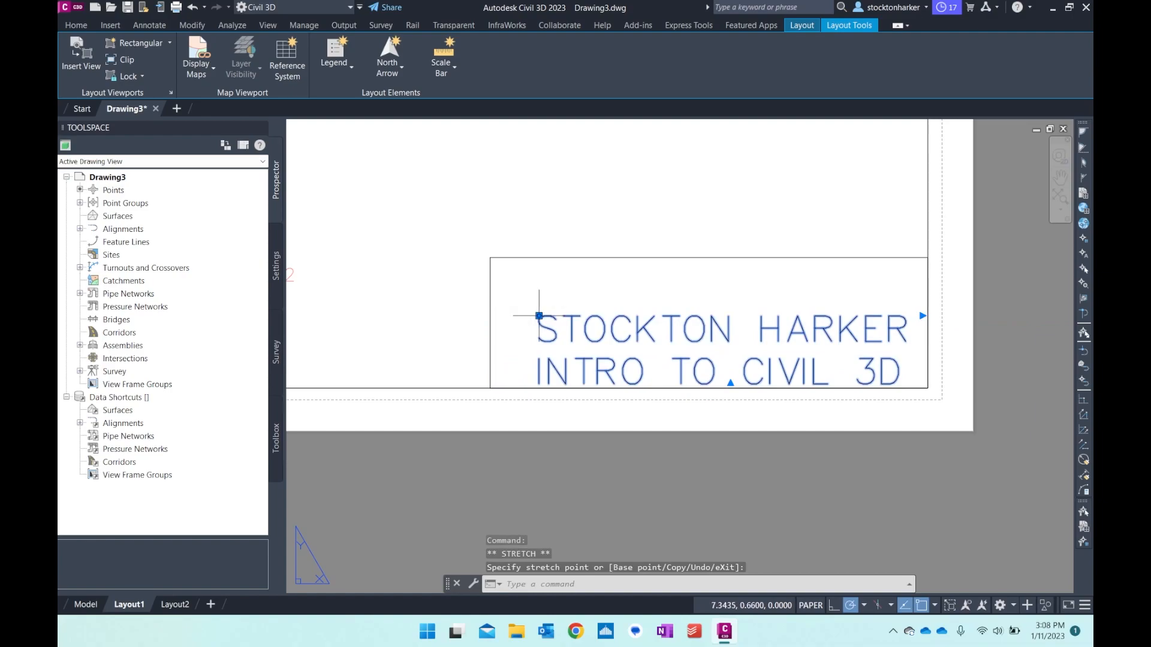
pyautogui.click(539, 316)
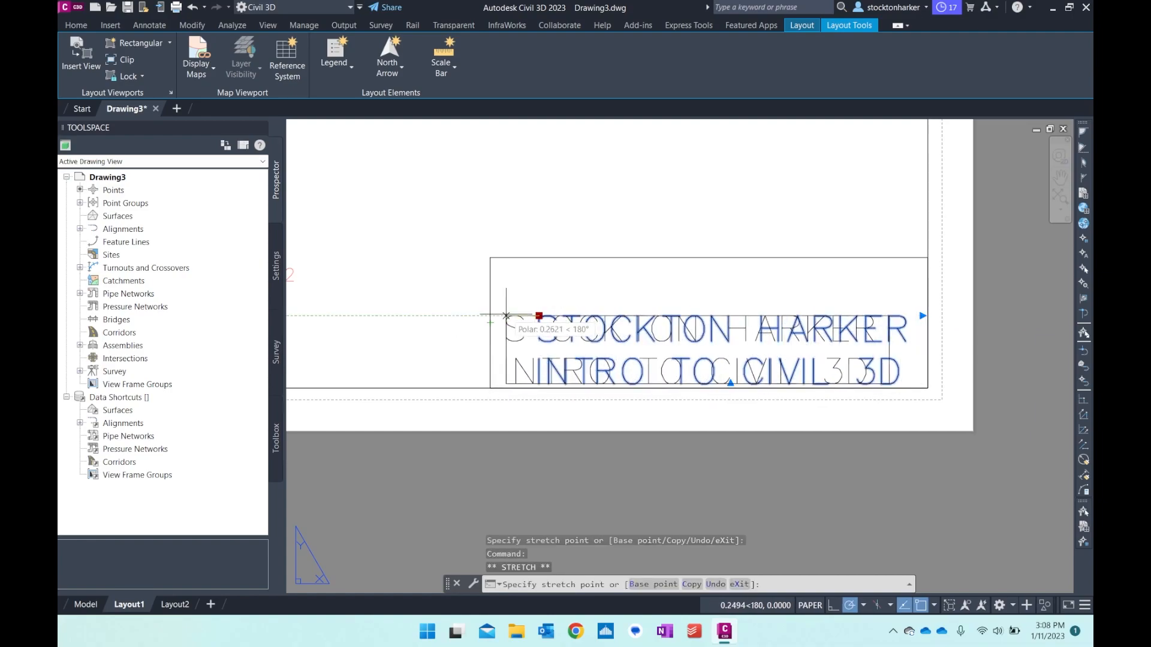
pyautogui.click(539, 316)
pyautogui.click(504, 260)
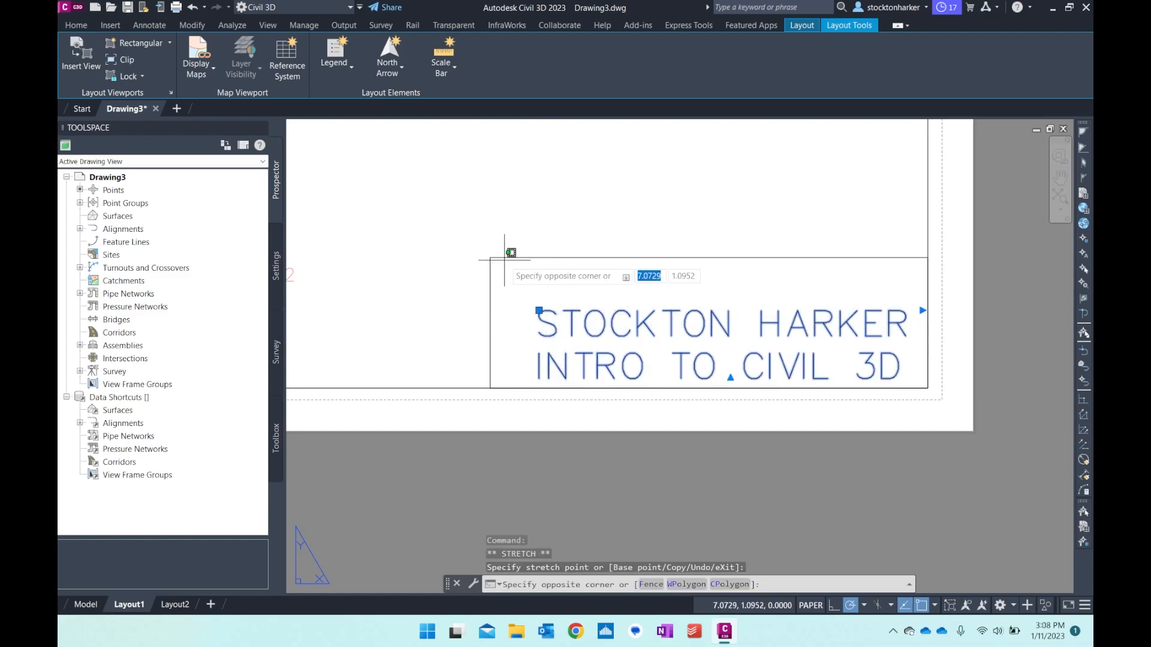
pyautogui.click(506, 255)
pyautogui.click(965, 213)
pyautogui.click(965, 214)
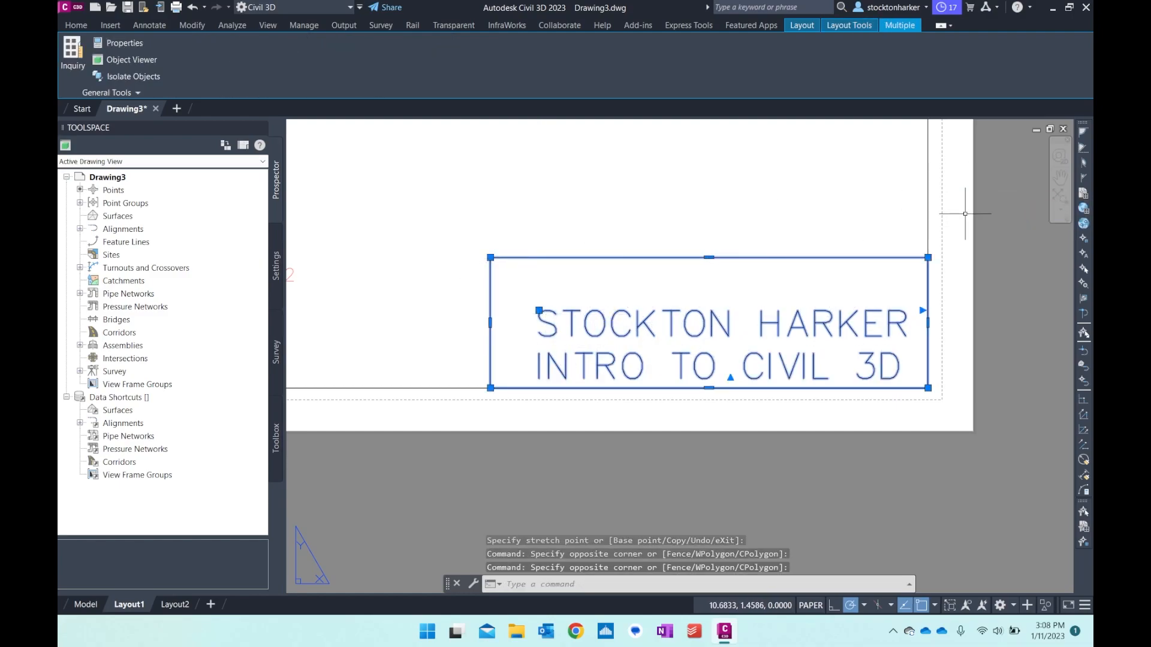
pyautogui.press('Escape')
pyautogui.press('Escape')
# Step: Shrink the corner rectangle by lowering its upper edge and moving its left edge inward to fit closely around the title text
pyautogui.click(735, 257)
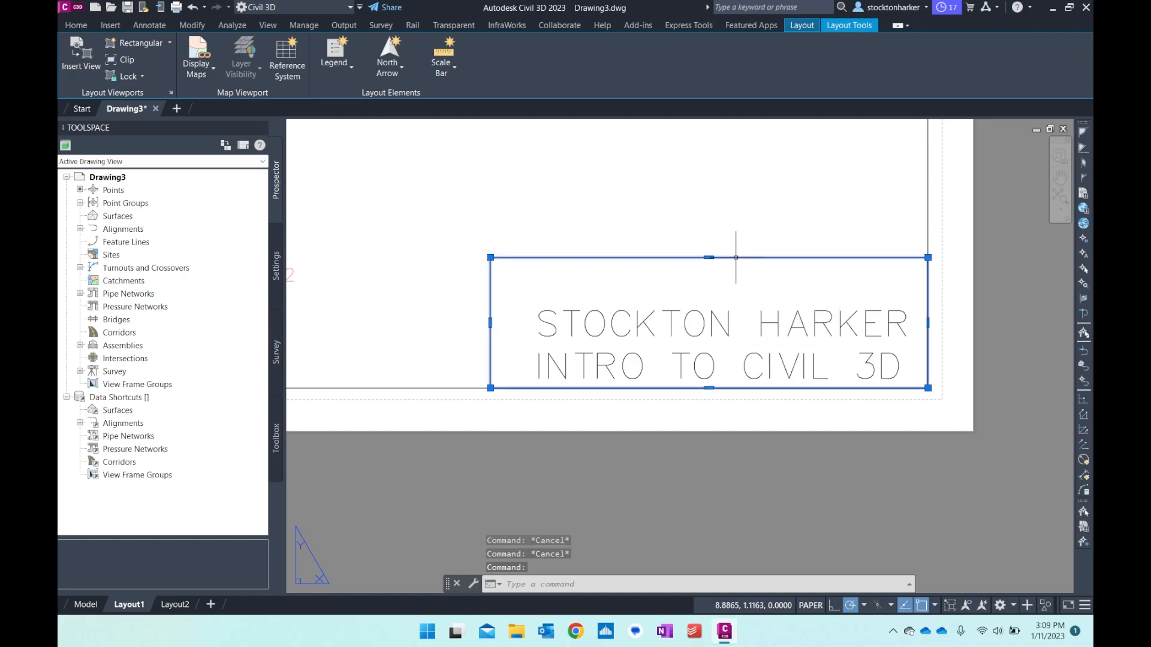
pyautogui.click(491, 259)
pyautogui.press('Escape')
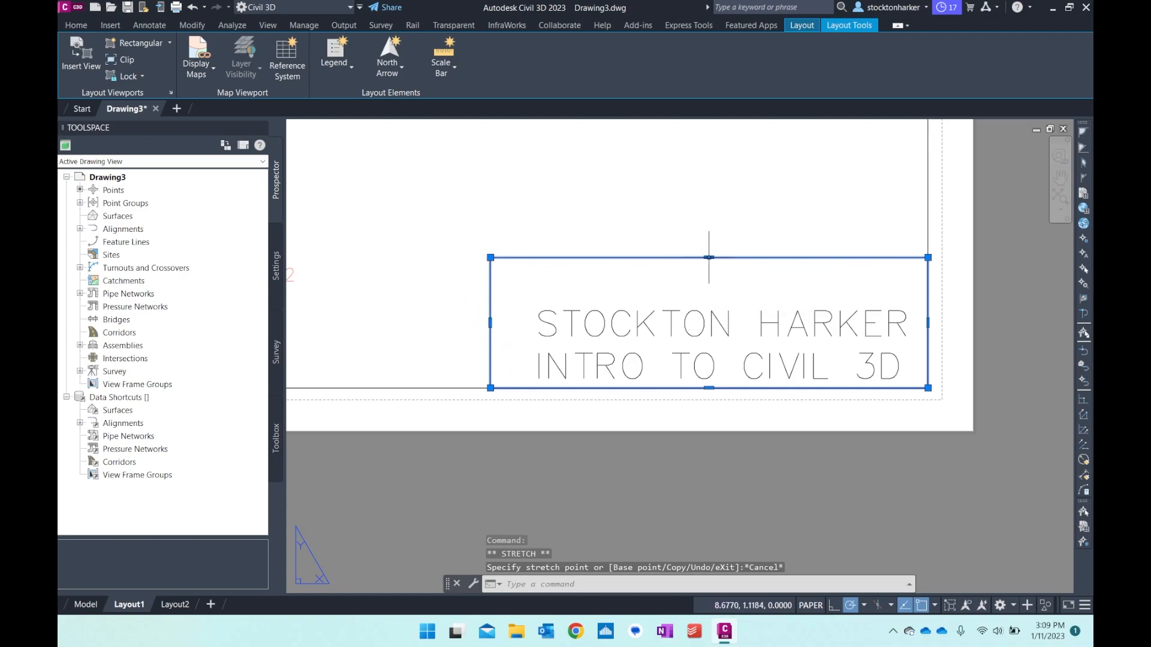
pyautogui.click(709, 257)
pyautogui.click(709, 298)
pyautogui.click(491, 343)
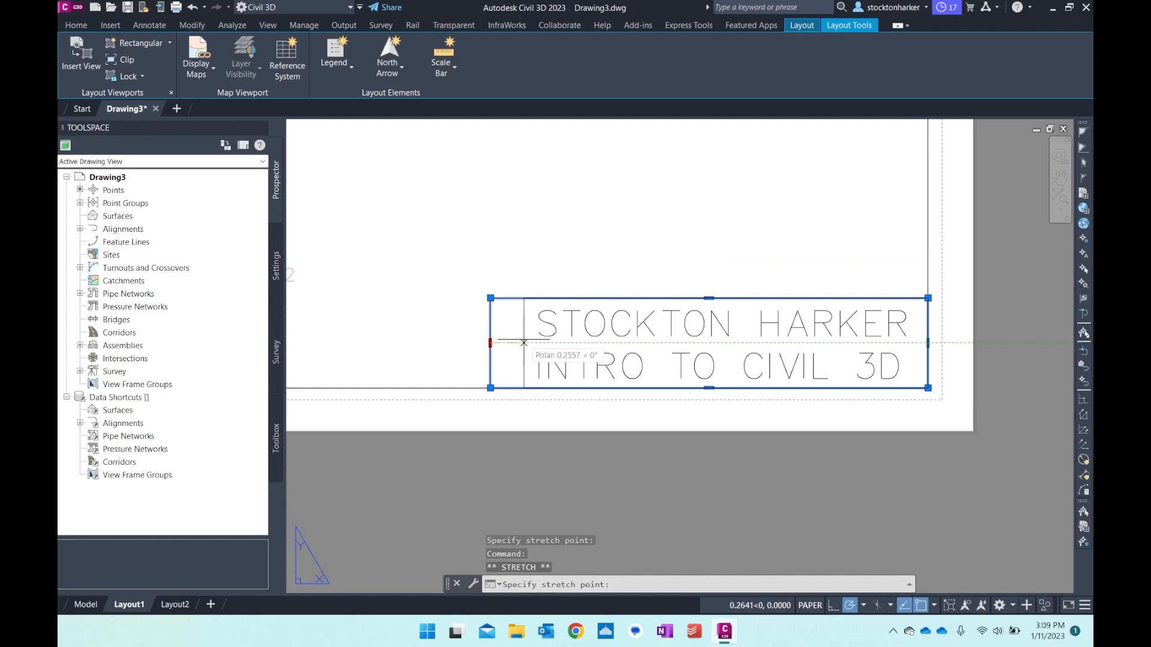
pyautogui.click(523, 343)
pyautogui.press('Escape')
pyautogui.press('Escape')
# Step: Activate the viewport, try zooming and panning the survey points within it, and return to paper space
pyautogui.scroll(-6, 945, 264)
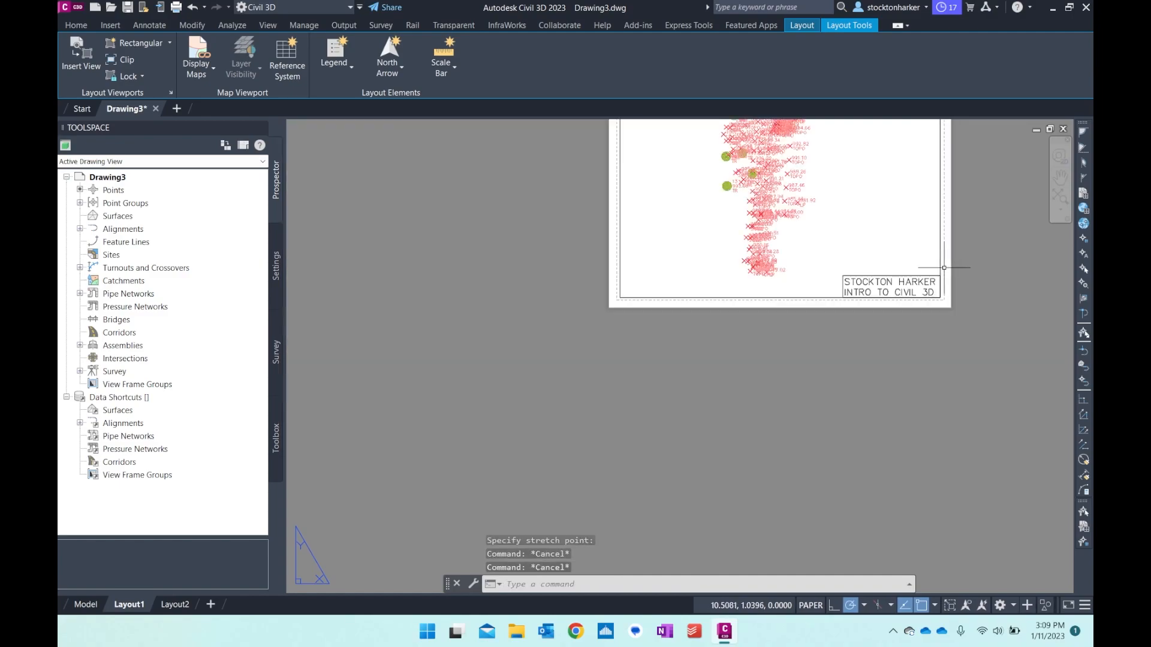
pyautogui.scroll(3, 886, 282)
pyautogui.scroll(-2, 877, 301)
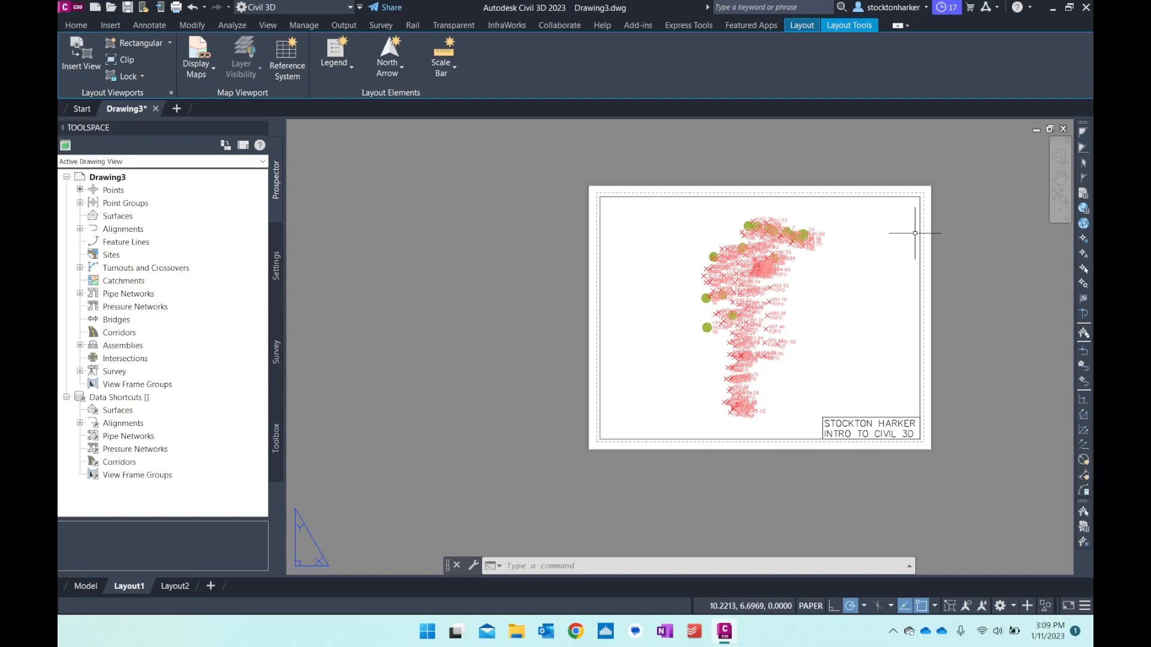
pyautogui.doubleClick(883, 260)
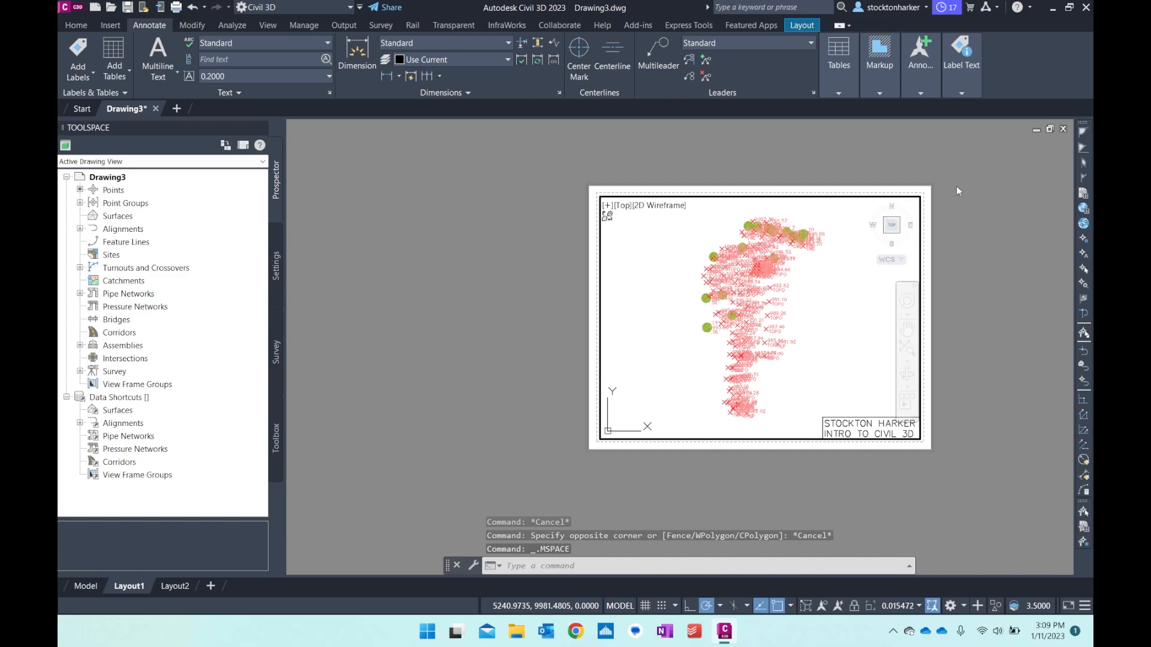
pyautogui.scroll(2, 817, 262)
pyautogui.scroll(-2, 817, 262)
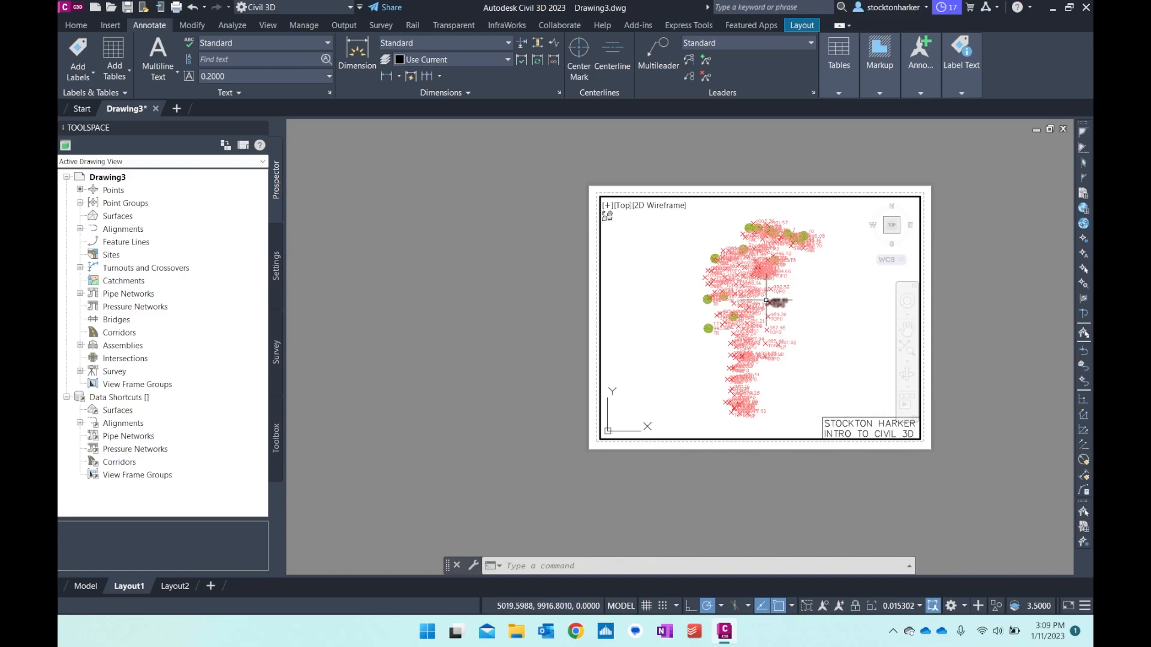
pyautogui.scroll(-4, 795, 262)
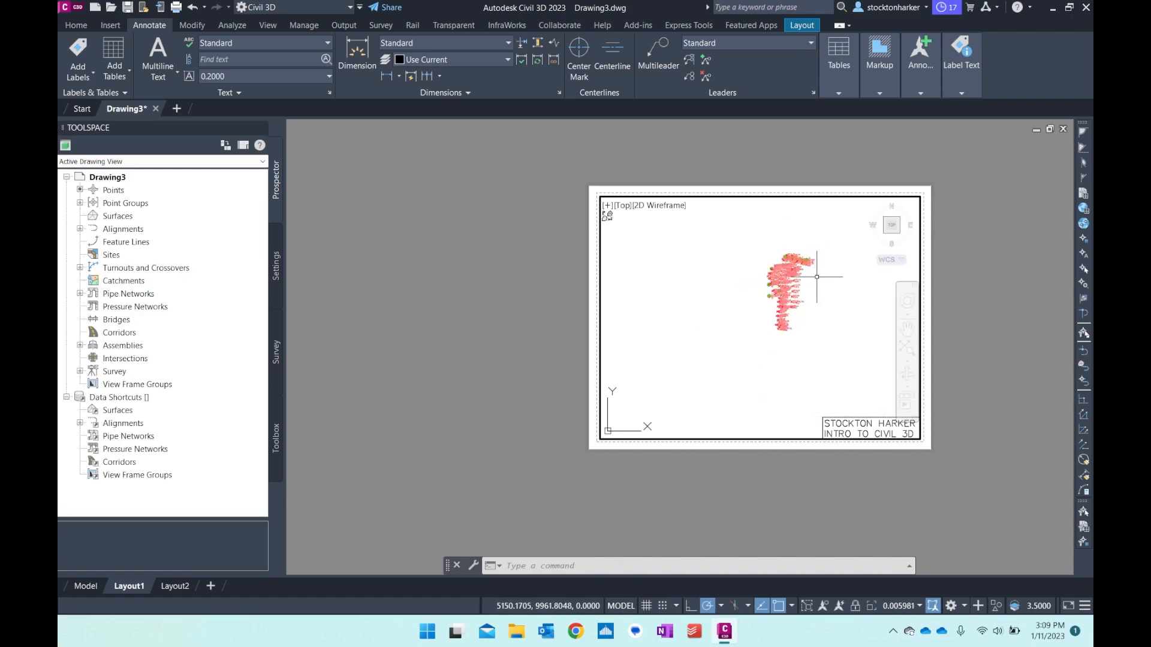
pyautogui.moveTo(794, 262)
pyautogui.mouseDown(button='middle')
pyautogui.moveTo(760, 276)
pyautogui.moveTo(792, 321)
pyautogui.moveTo(650, 290)
pyautogui.moveTo(681, 303)
pyautogui.mouseUp(button='middle')
pyautogui.scroll(1, 766, 275)
pyautogui.scroll(-1, 769, 275)
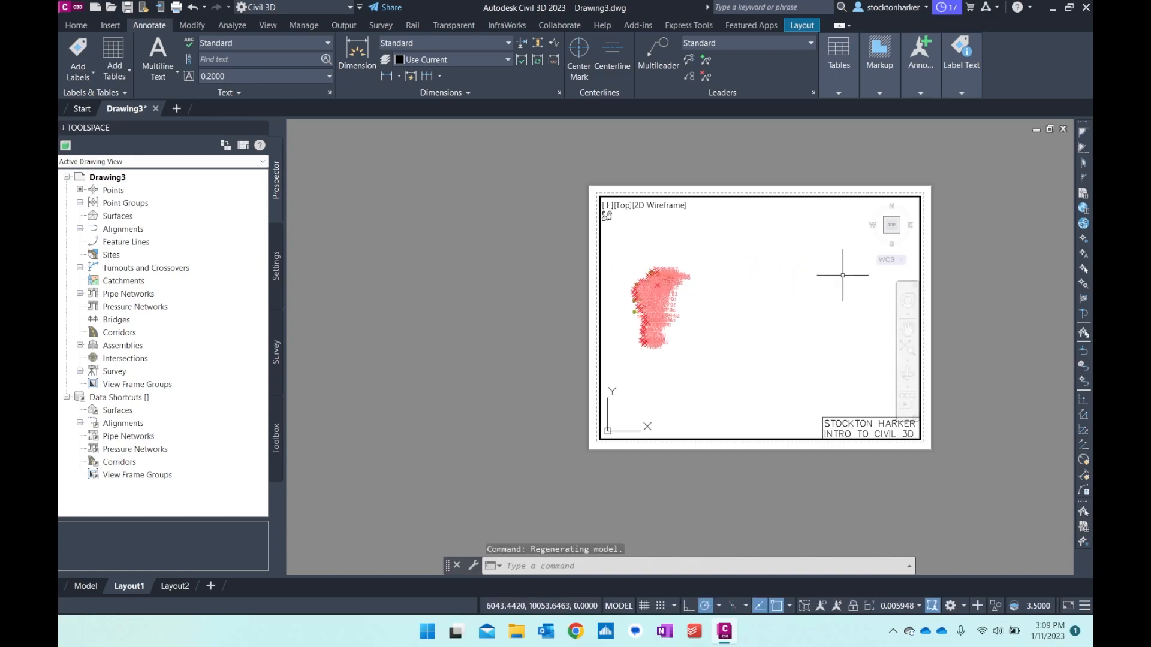
pyautogui.moveTo(683, 301)
pyautogui.mouseDown(button='middle')
pyautogui.moveTo(837, 302)
pyautogui.moveTo(758, 306)
pyautogui.moveTo(832, 280)
pyautogui.mouseUp(button='middle')
pyautogui.scroll(2, 811, 310)
pyautogui.scroll(2, 757, 304)
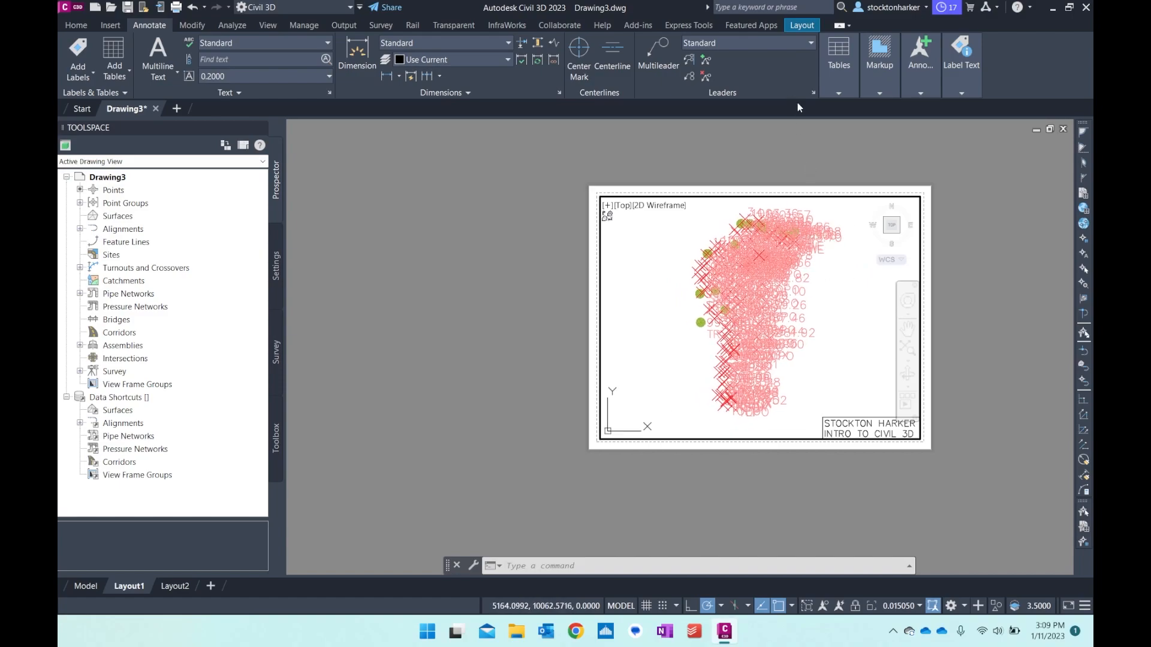
pyautogui.doubleClick(953, 265)
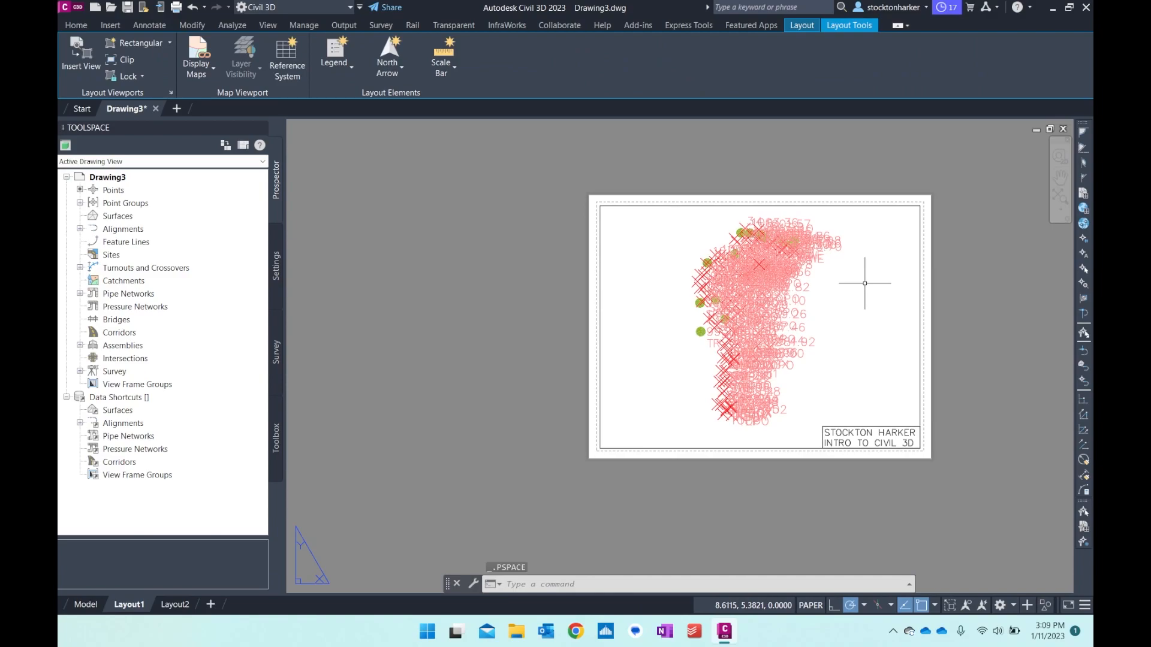
# Step: Apply Scale to fit to the Layout1 viewport, return to paper space and compare the layout with model space
pyautogui.doubleClick(865, 283)
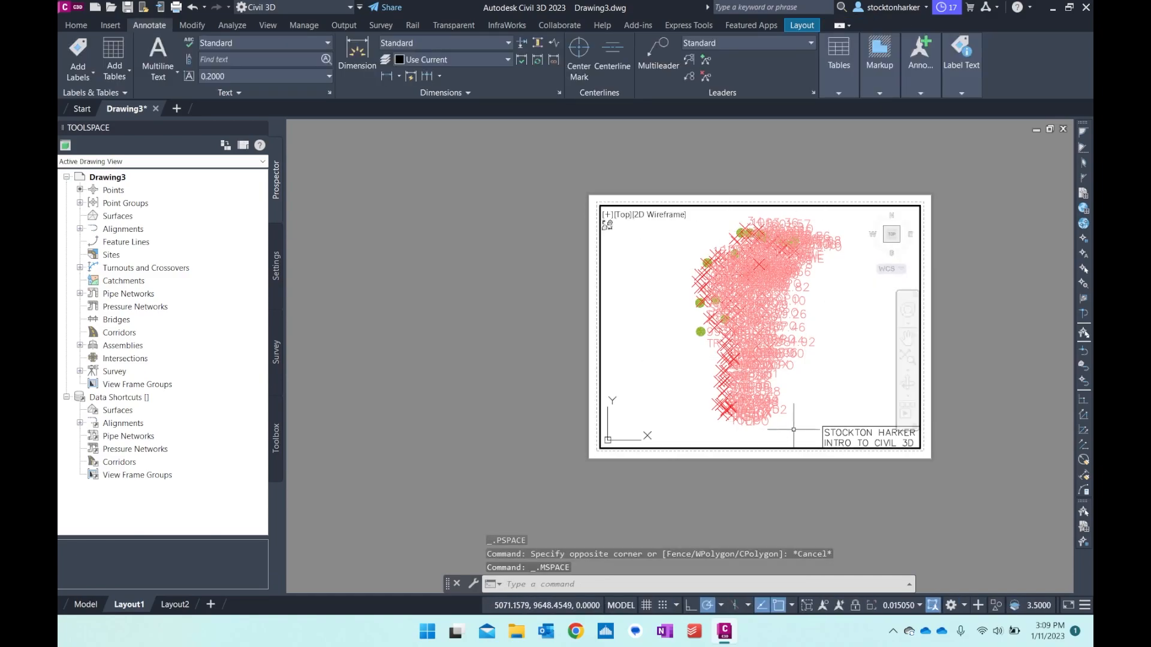
pyautogui.doubleClick(941, 307)
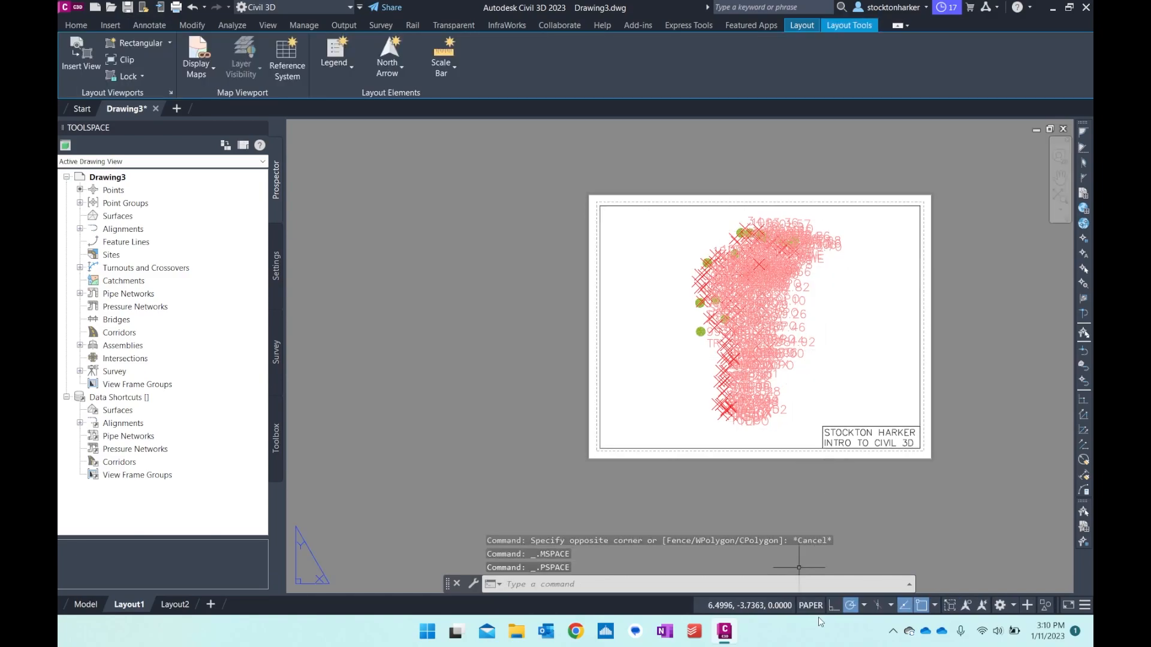
pyautogui.click(821, 607)
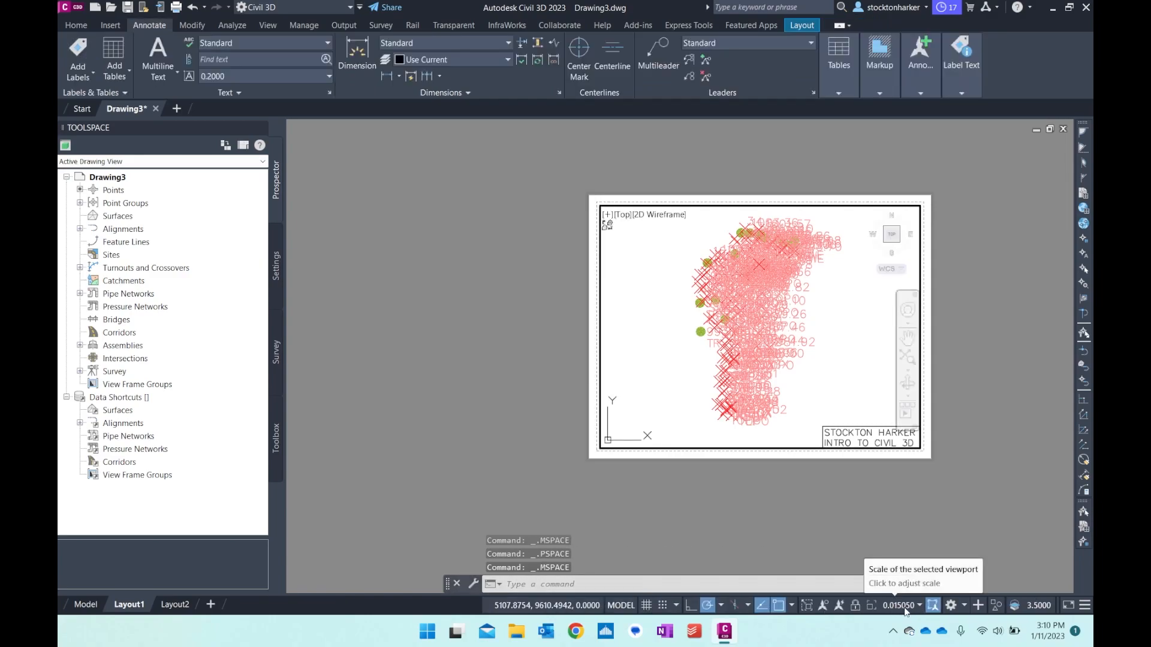
pyautogui.click(905, 607)
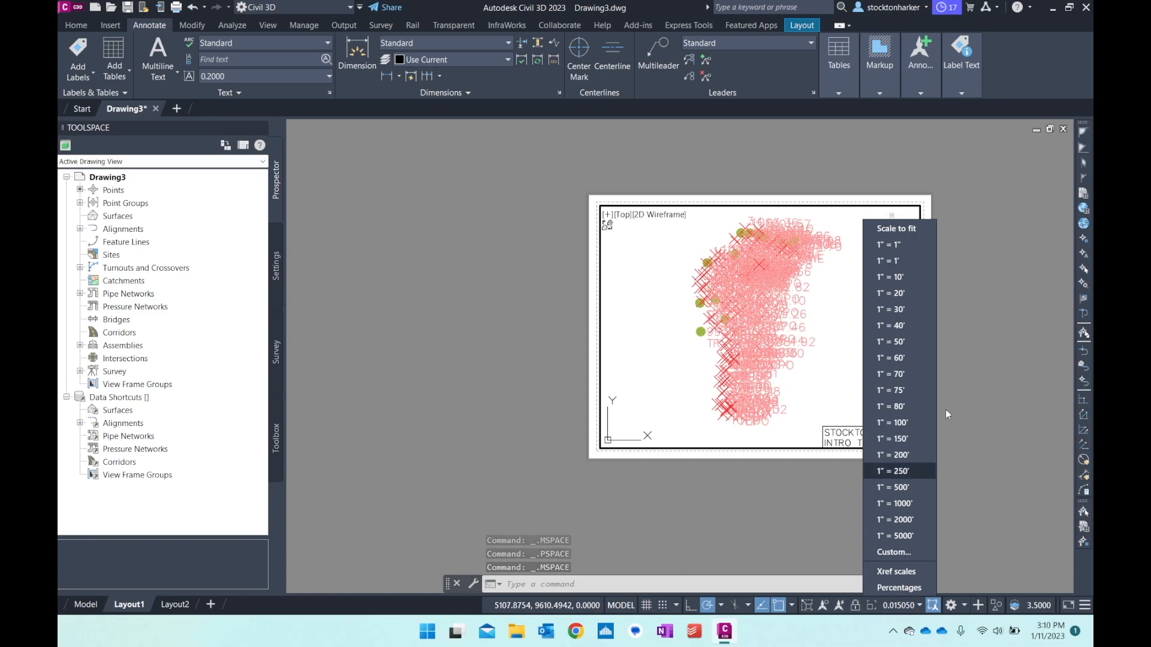
pyautogui.click(897, 230)
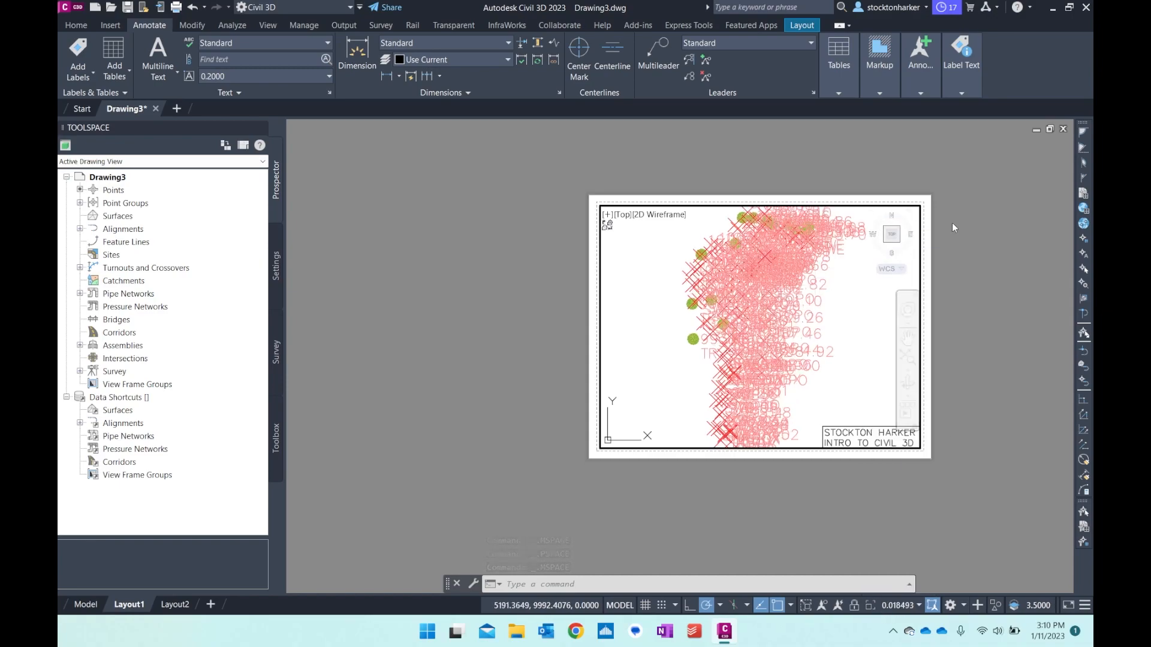
pyautogui.doubleClick(954, 271)
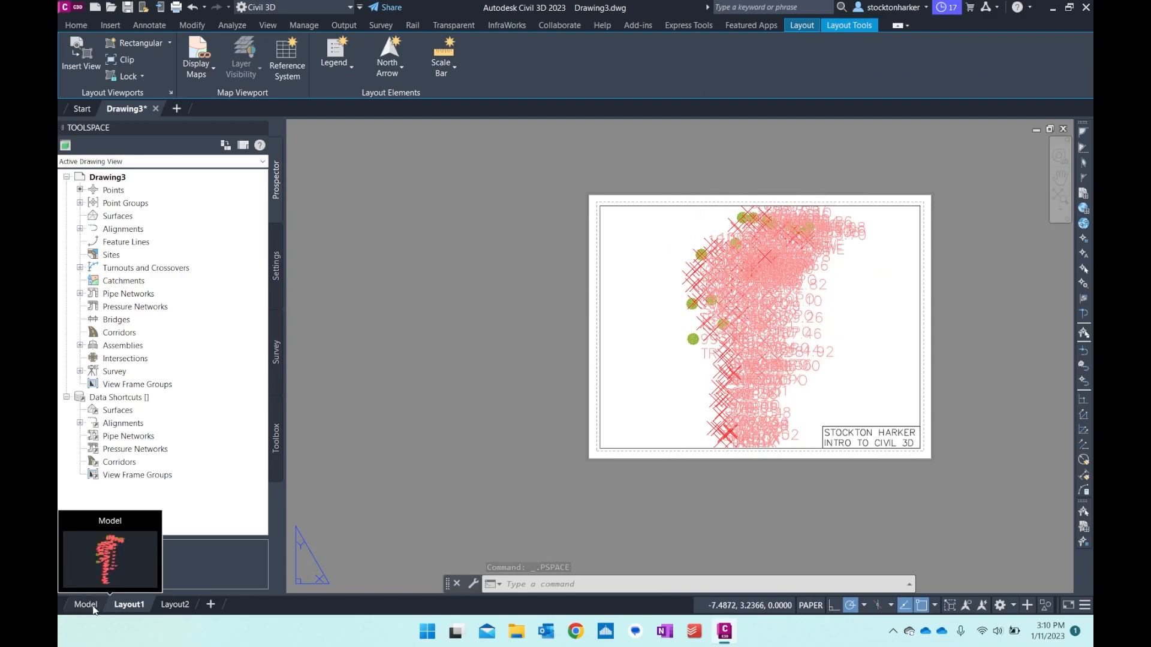
pyautogui.click(86, 604)
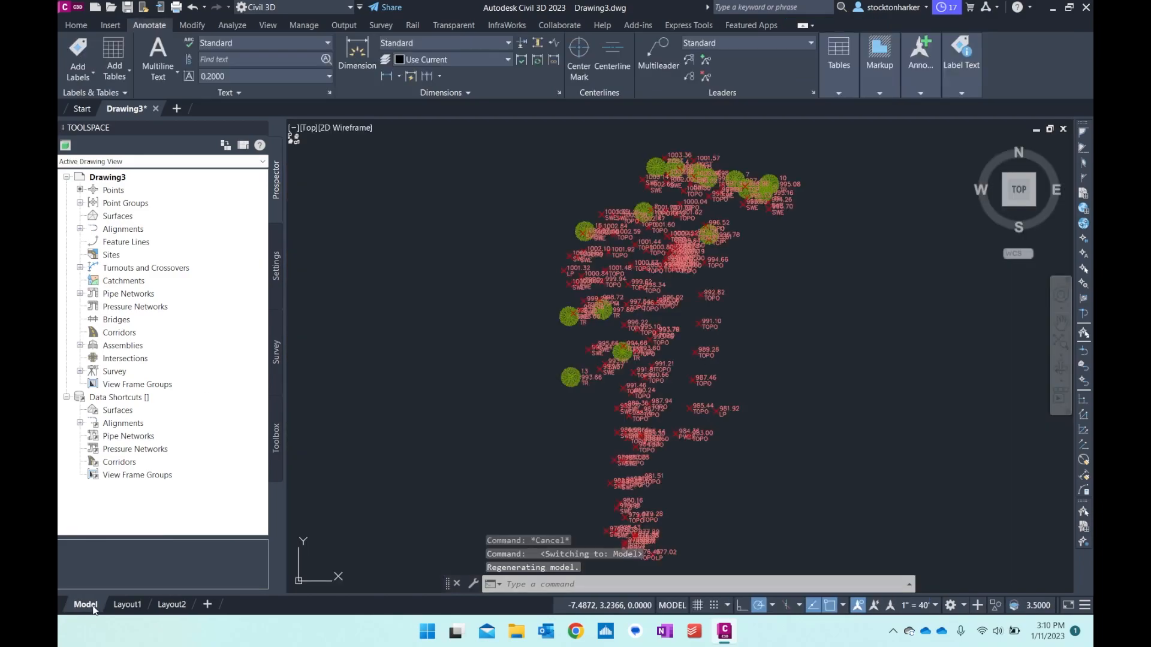
pyautogui.click(128, 605)
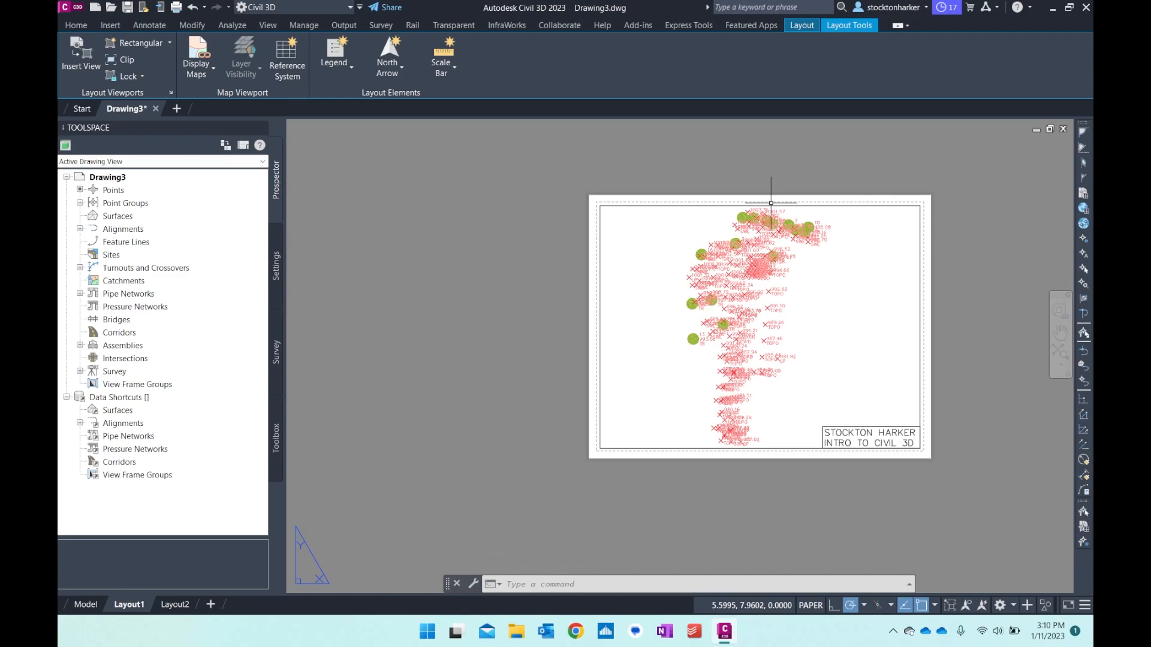
# Step: Activate the Layout1 viewport and set its scale to 1" = 150'
pyautogui.doubleClick(848, 300)
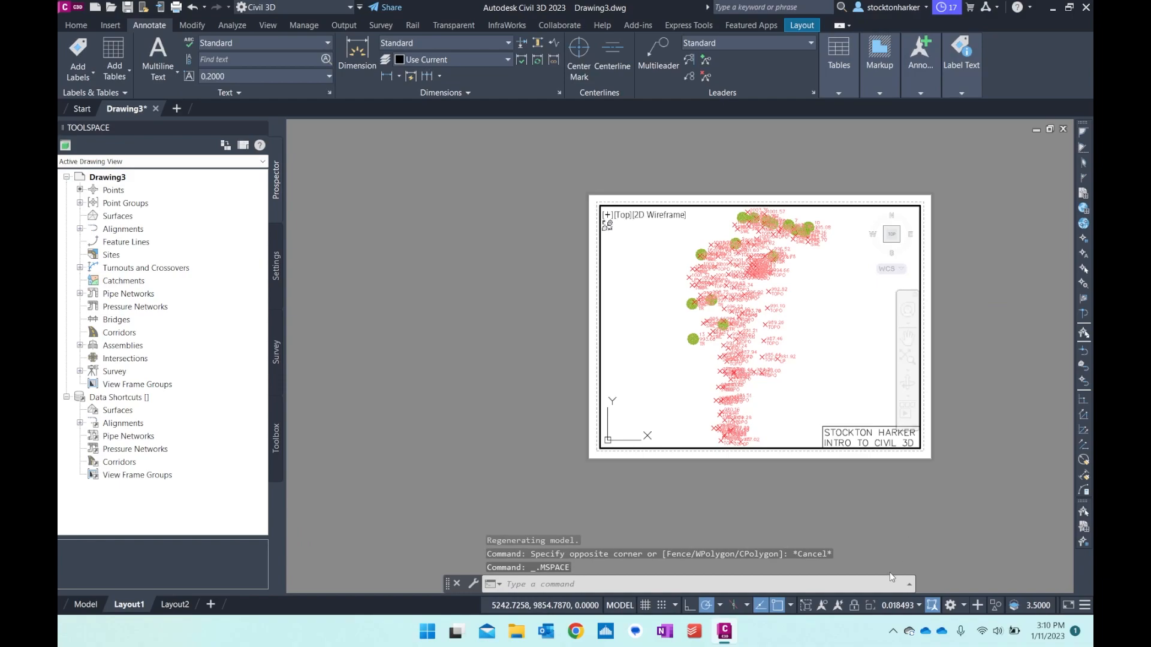
pyautogui.click(909, 606)
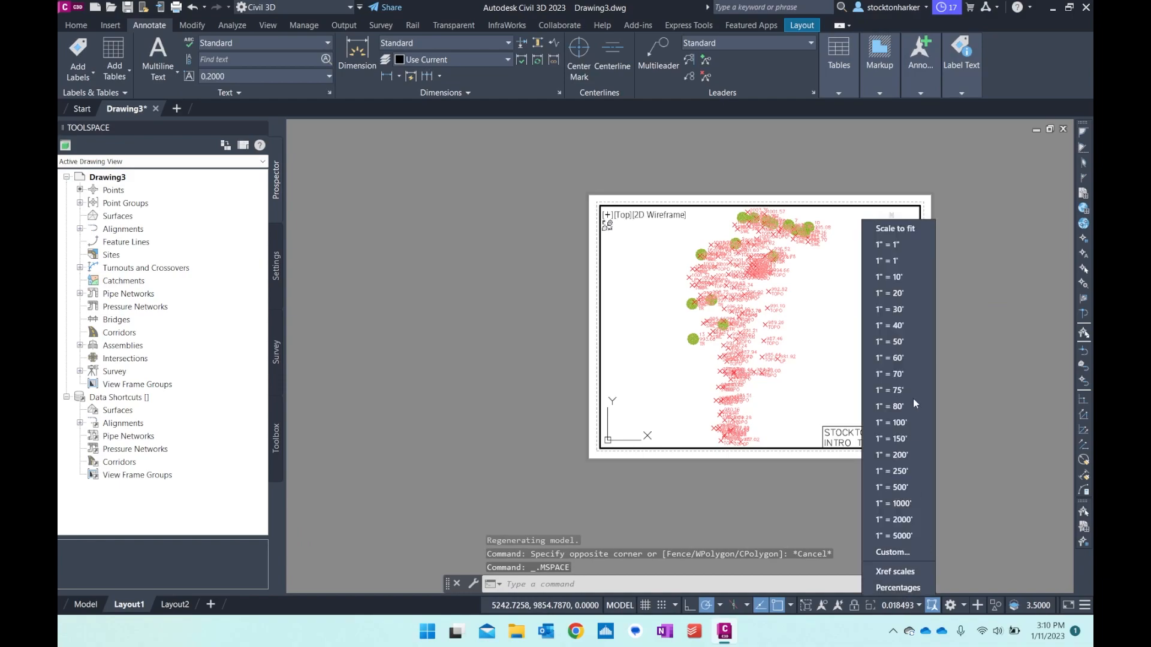
pyautogui.click(909, 440)
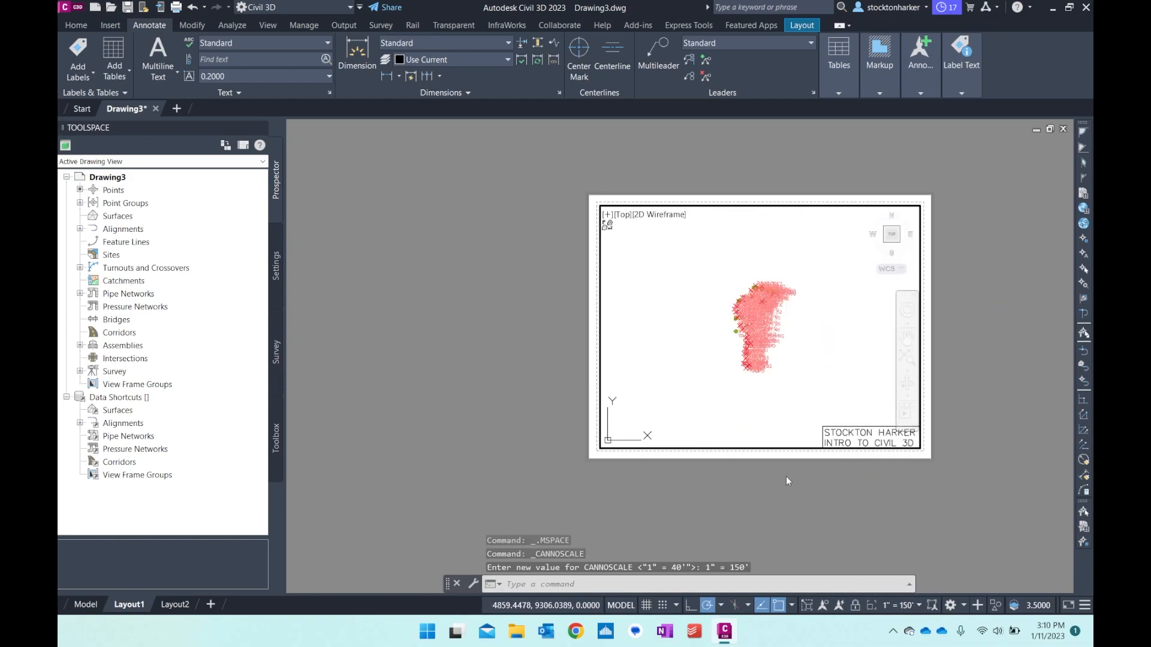
# Step: Set the viewport to Scale to fit, return to paper space and refresh Layout1 by switching to model space and back
pyautogui.click(879, 607)
pyautogui.click(880, 606)
pyautogui.click(887, 608)
pyautogui.click(872, 231)
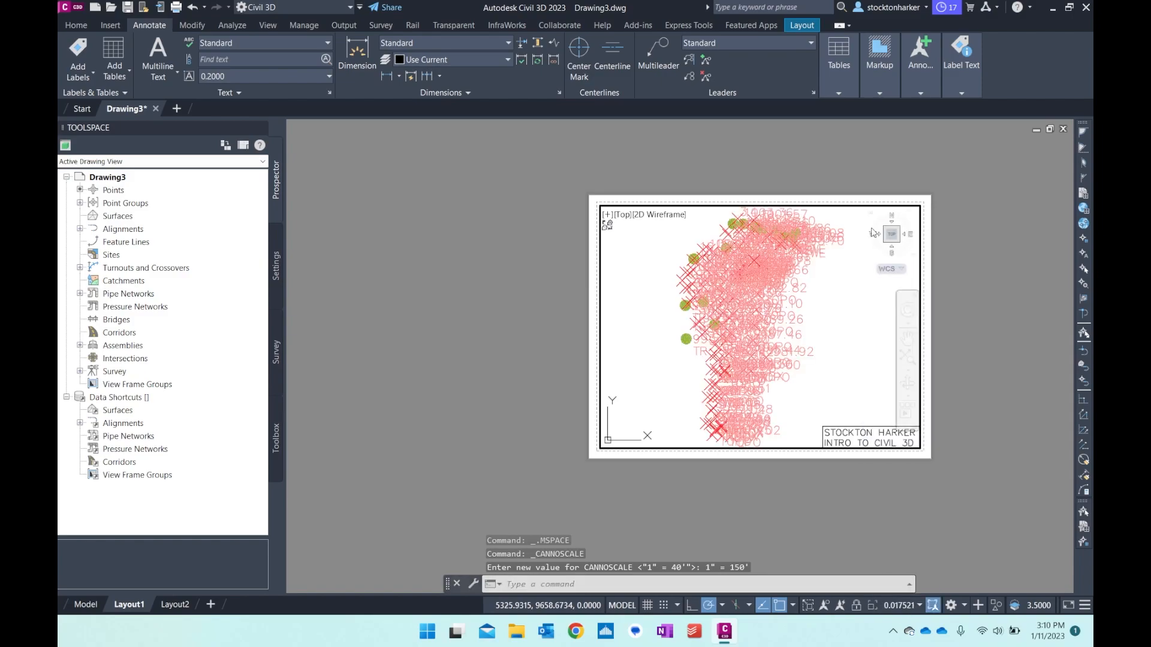
pyautogui.doubleClick(1007, 310)
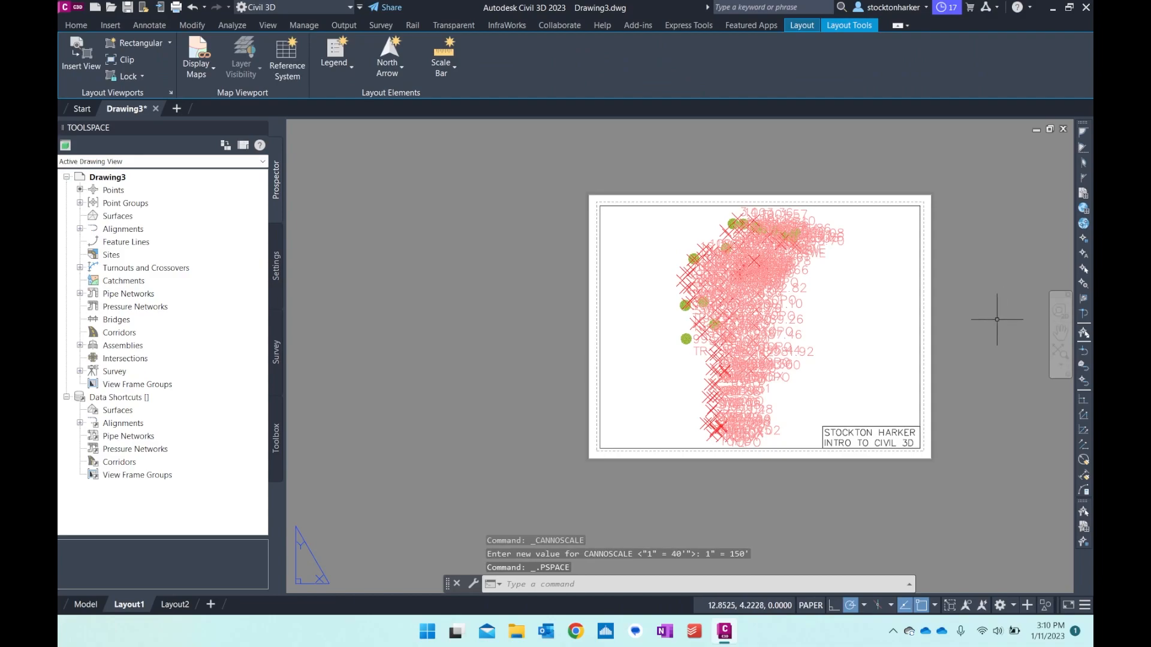
pyautogui.click(85, 604)
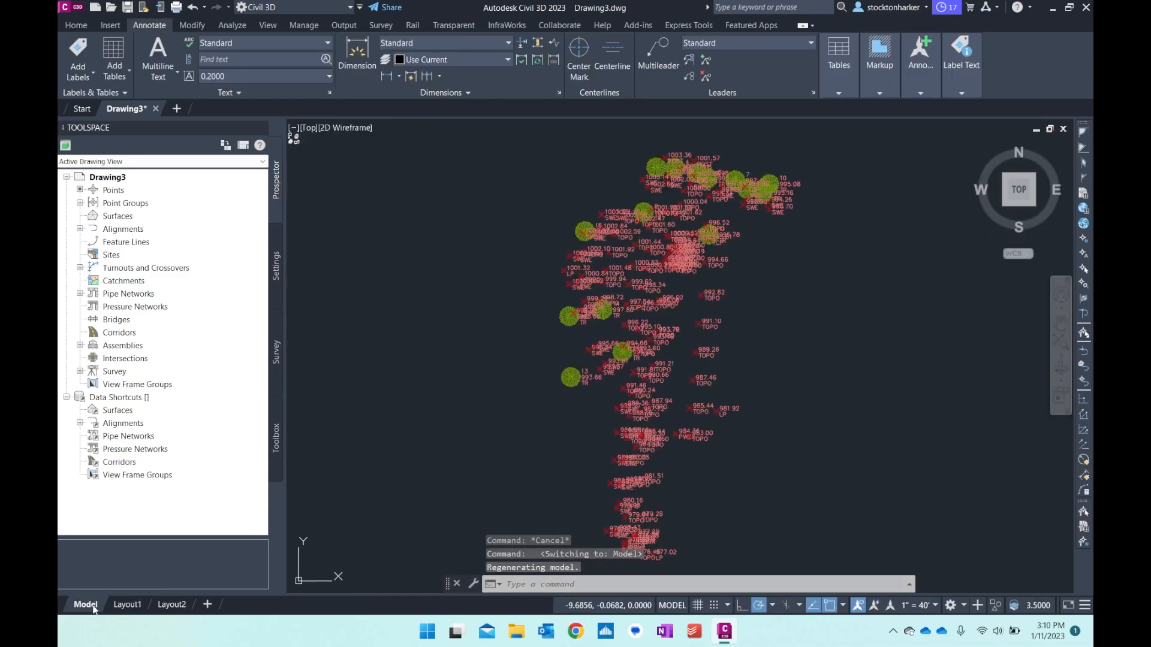
pyautogui.click(129, 604)
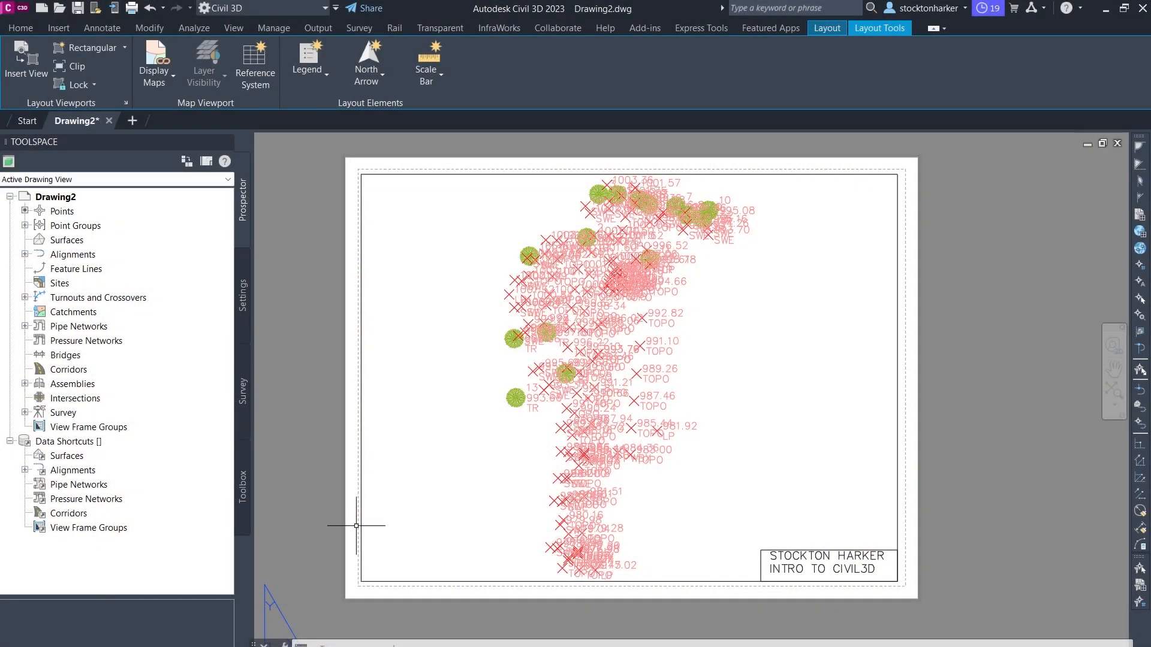
# Step: Begin saving the drawing in Desktop > Land Surveying > Surveying Technology Assignments > Introduction to Civil 3D and TopconLink
pyautogui.click(78, 8)
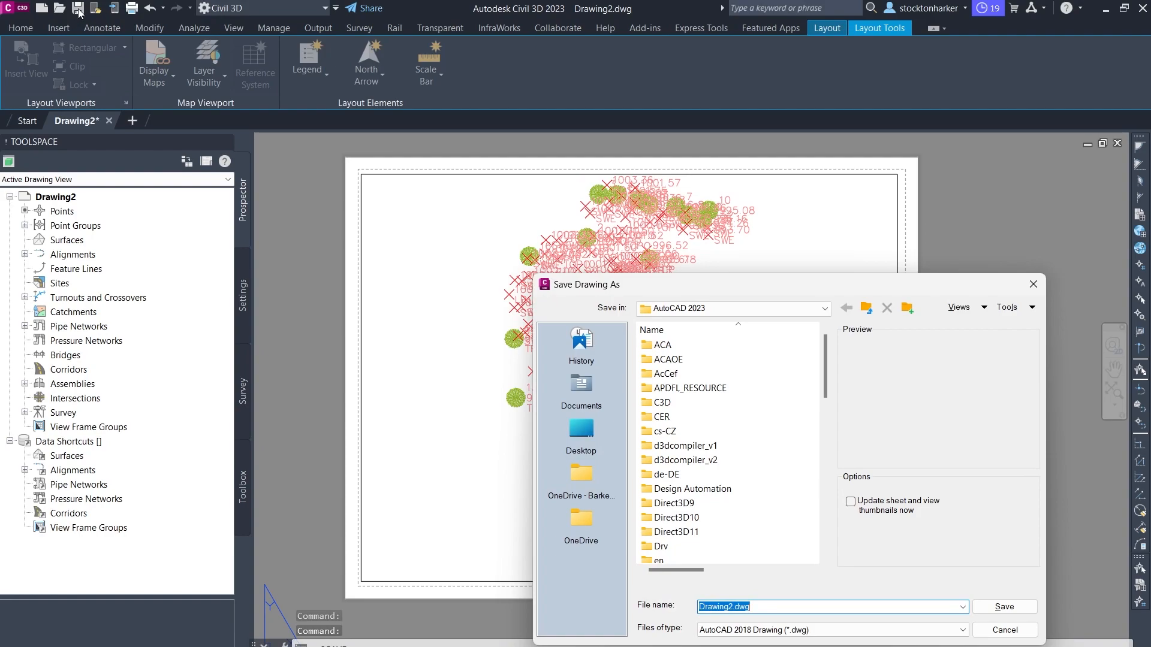
pyautogui.press('Escape')
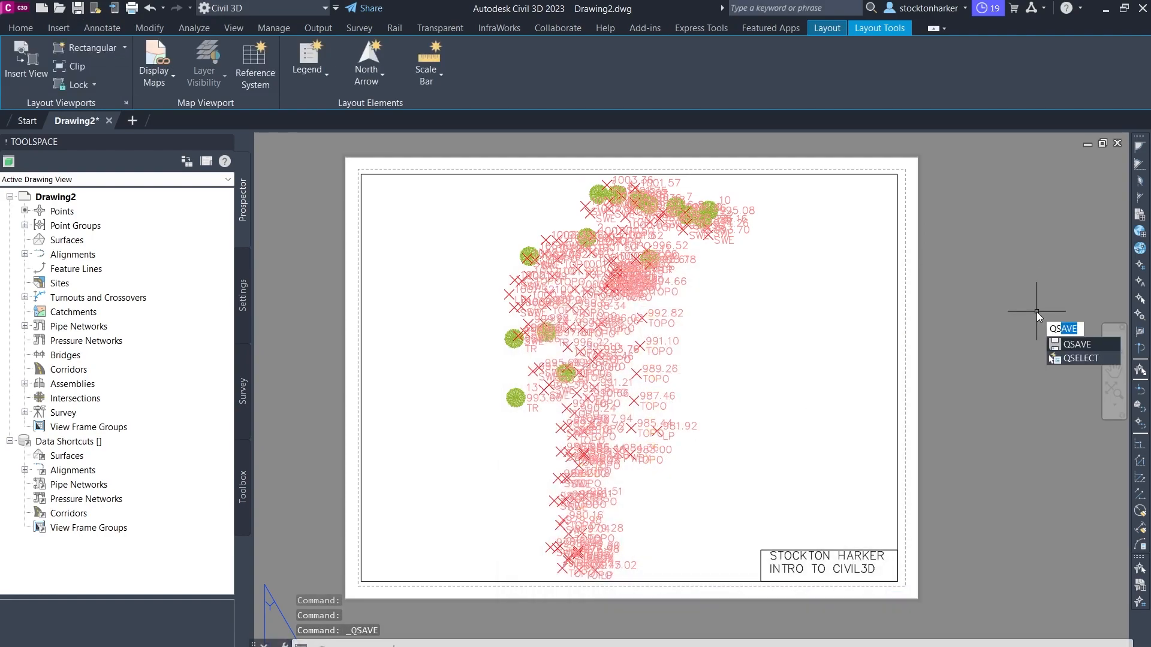
pyautogui.write('A')
pyautogui.press('Return')
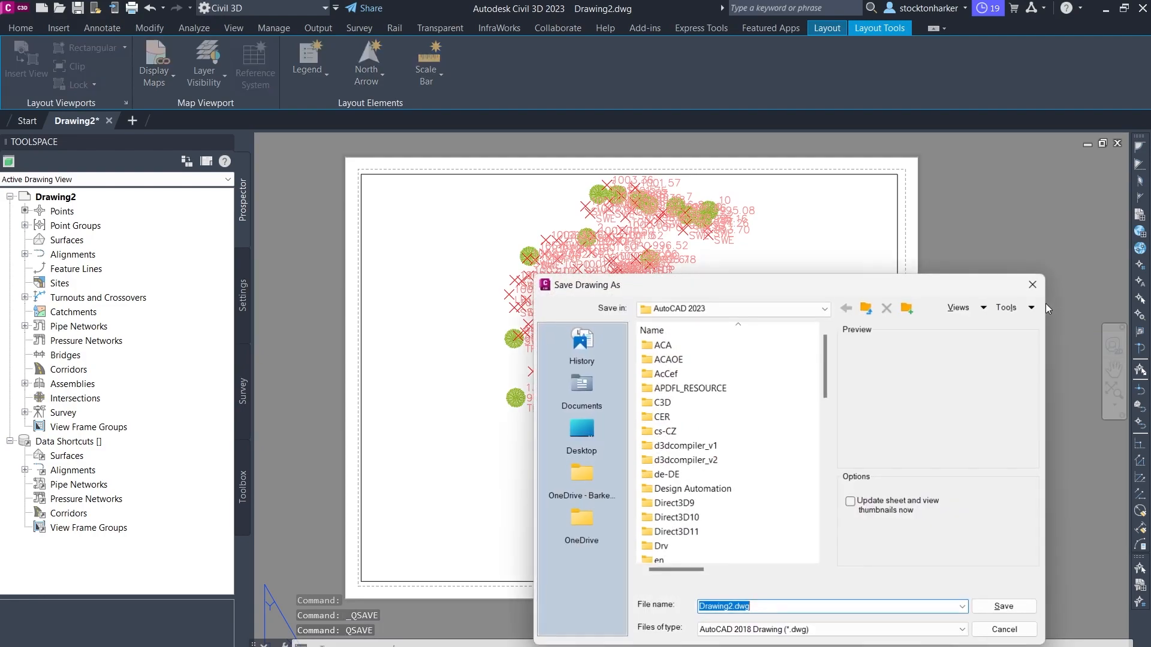
pyautogui.moveTo(894, 285); pyautogui.dragTo(858, 223)
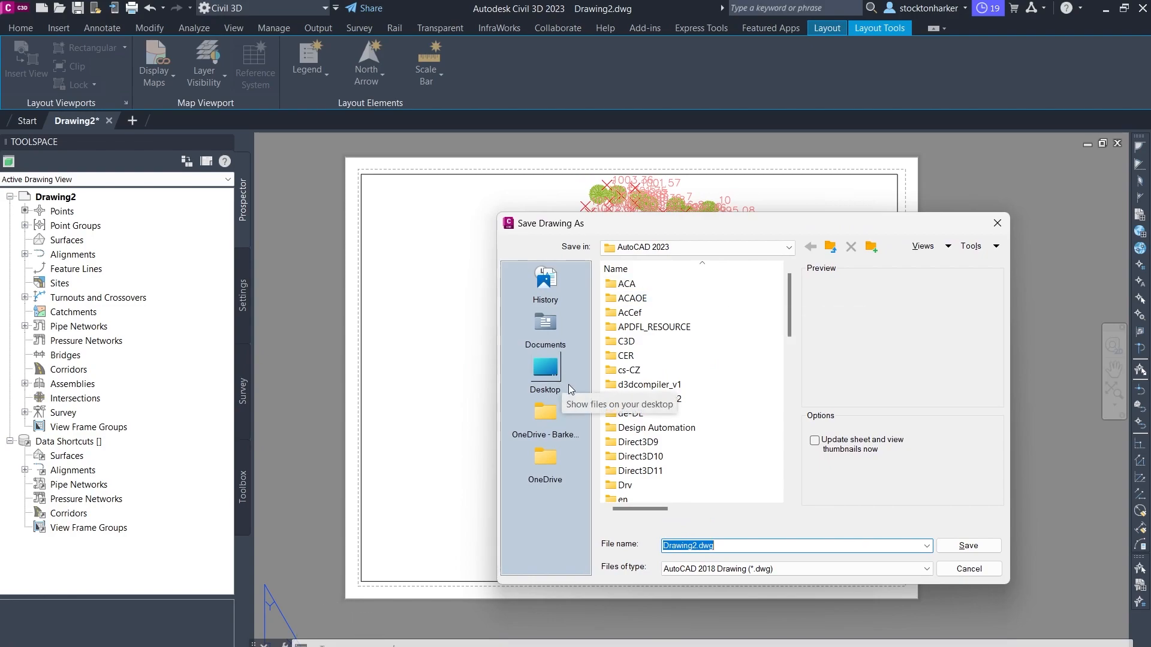
pyautogui.click(546, 368)
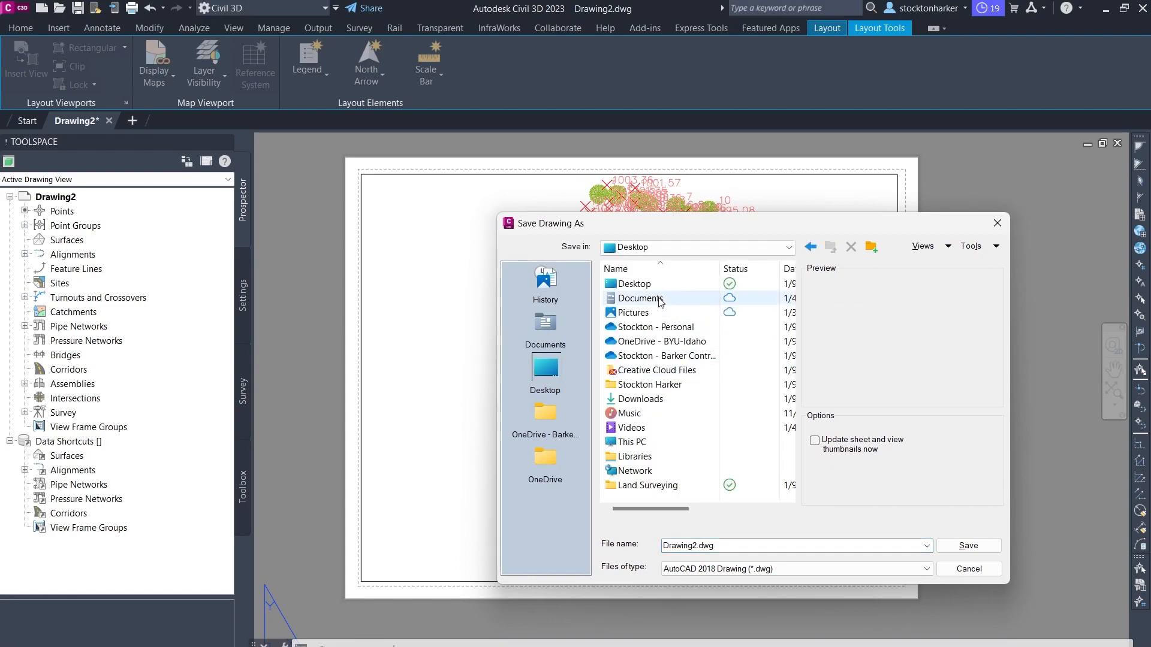
pyautogui.doubleClick(642, 486)
pyautogui.doubleClick(660, 284)
pyautogui.doubleClick(659, 285)
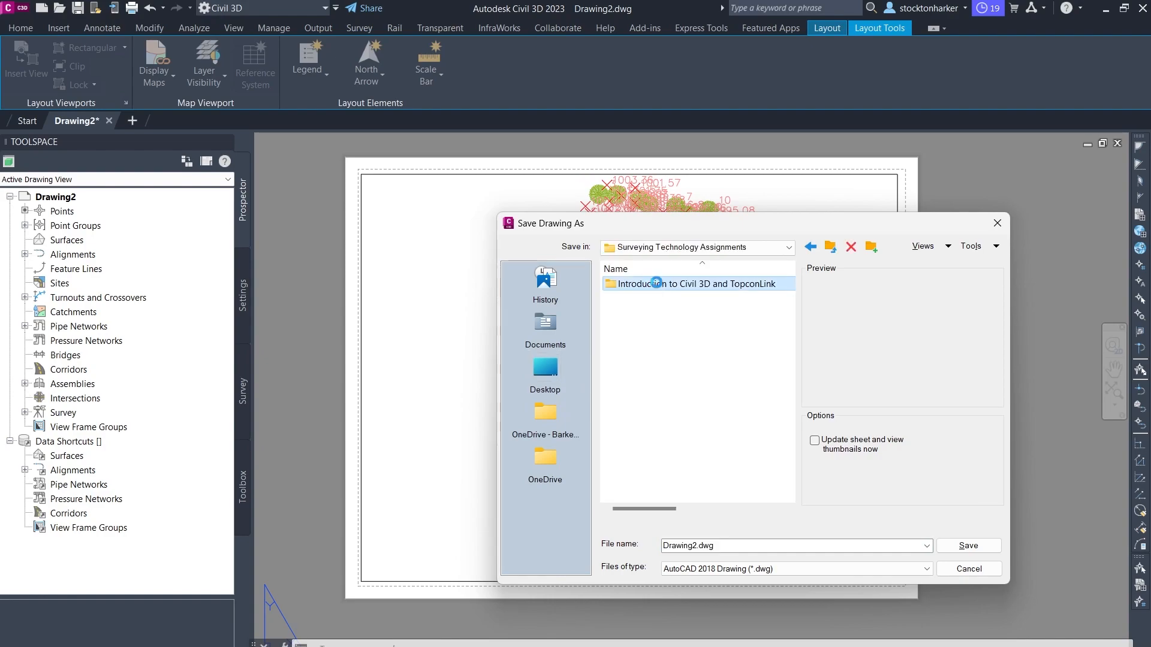
# Step: Name the drawing with the author's first initial and last name plus "_Intro to Topcon Link and Civil 3D", and save it as an AutoCAD 2018 DWG
pyautogui.doubleClick(676, 545)
pyautogui.click(691, 545)
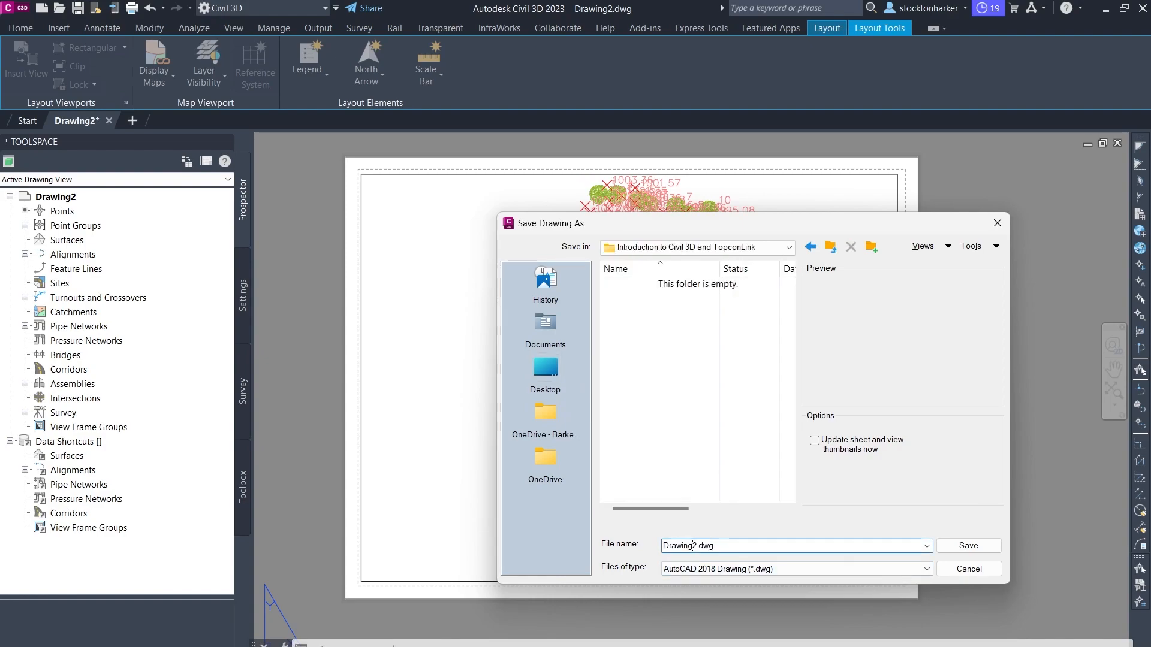
pyautogui.moveTo(714, 545); pyautogui.dragTo(624, 548)
pyautogui.write('INT')
pyautogui.press('BackSpace')
pyautogui.press('BackSpace')
pyautogui.press('BackSpace')
pyautogui.press('capslock')
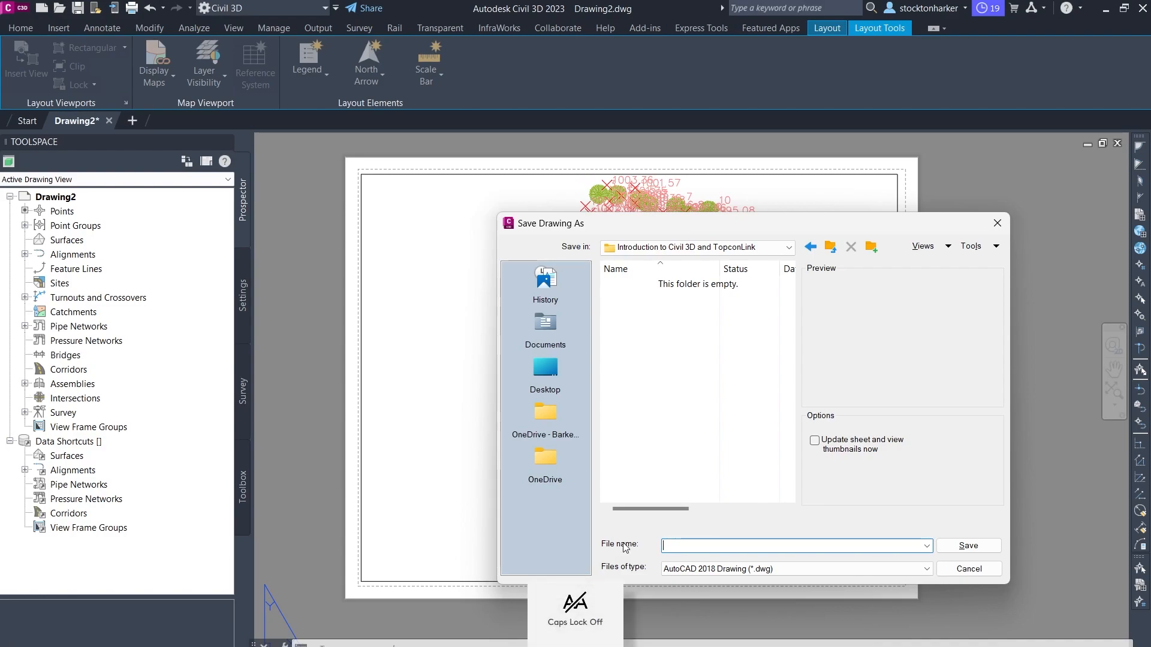
pyautogui.write('S')
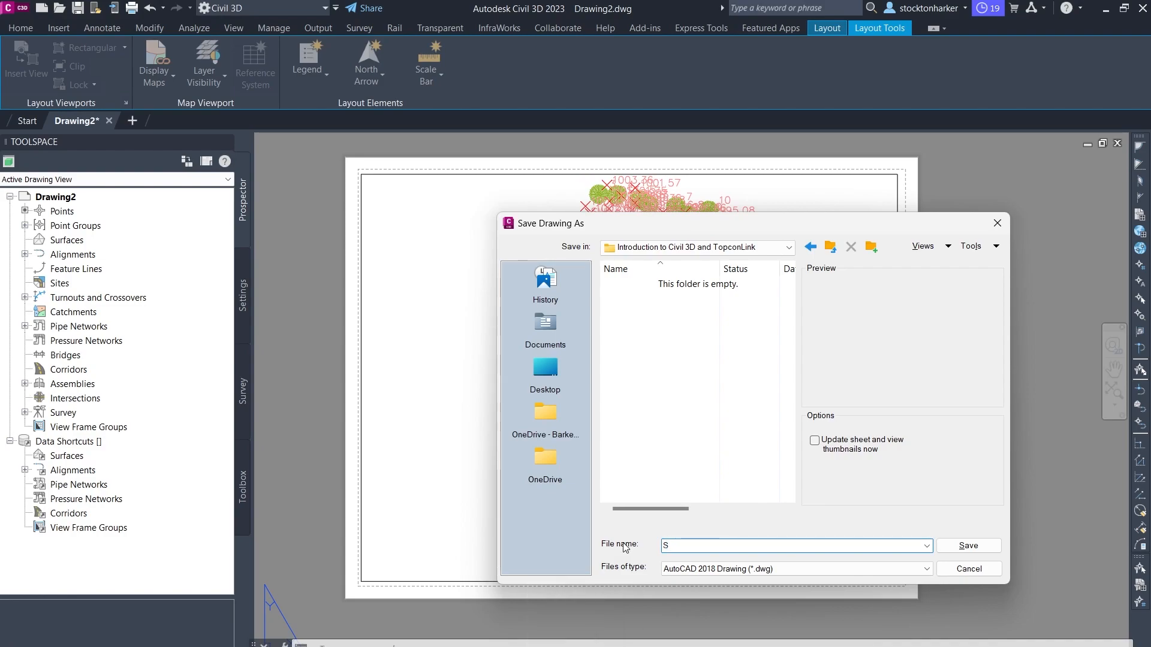
pyautogui.write('Harker')
pyautogui.write('_Intro to Topcon Link and Civil 3D')
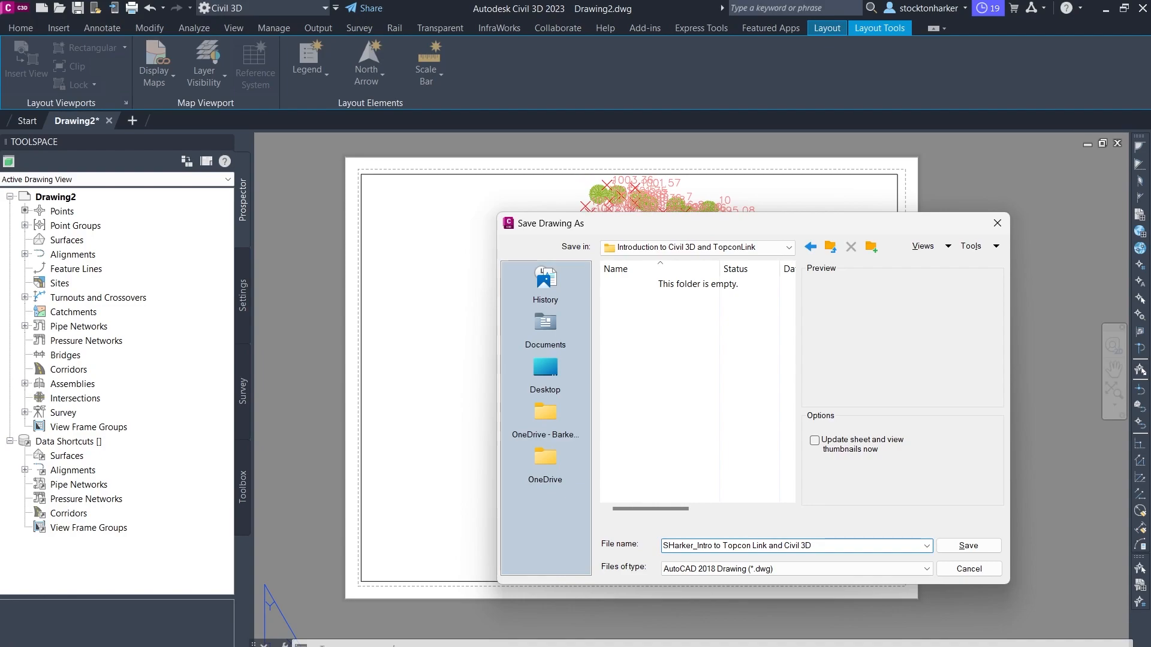
pyautogui.press('Return')
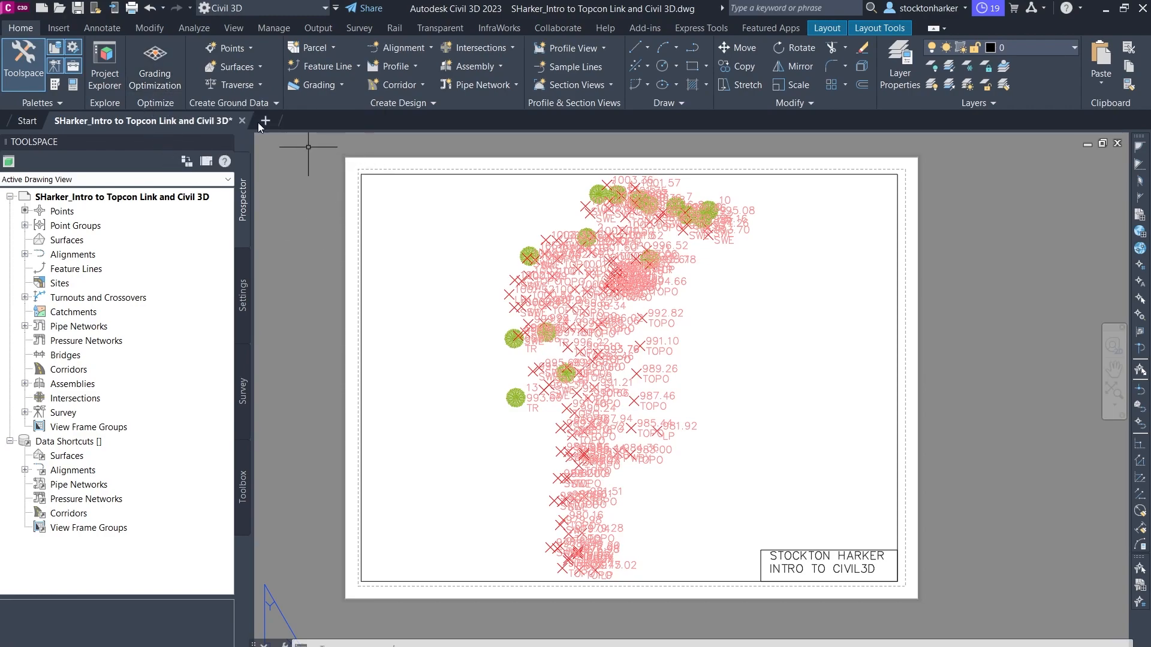
# Step: Start plotting Layout1 as a single sheet and set the plotter to Microsoft Print to PDF
pyautogui.click(128, 13)
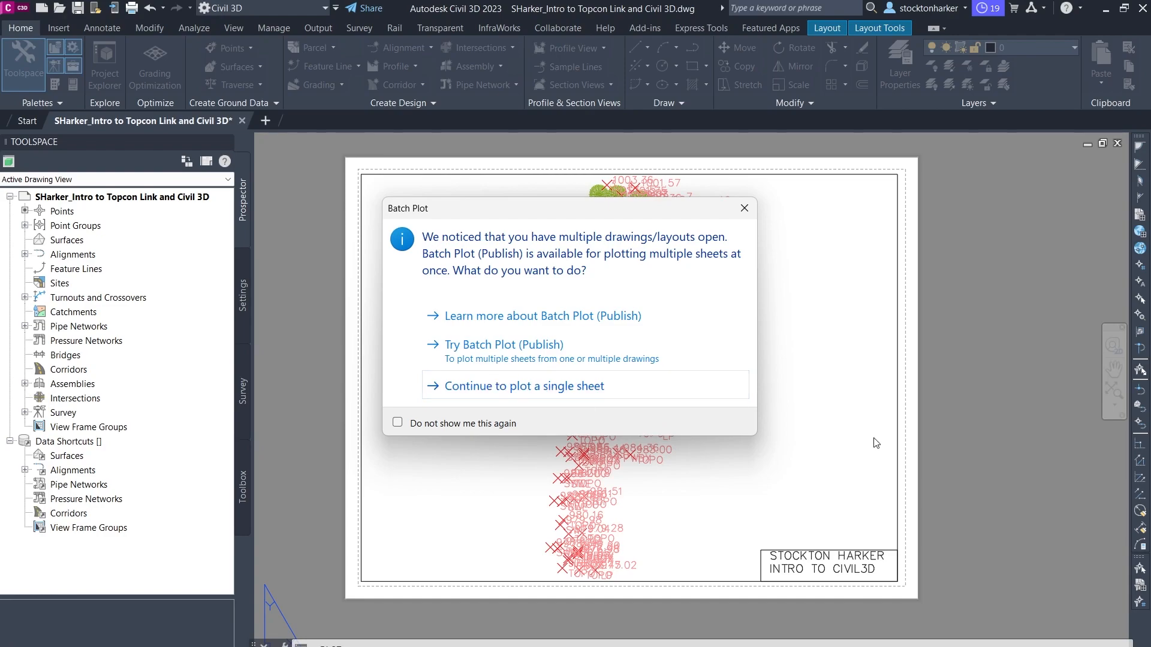
pyautogui.click(626, 393)
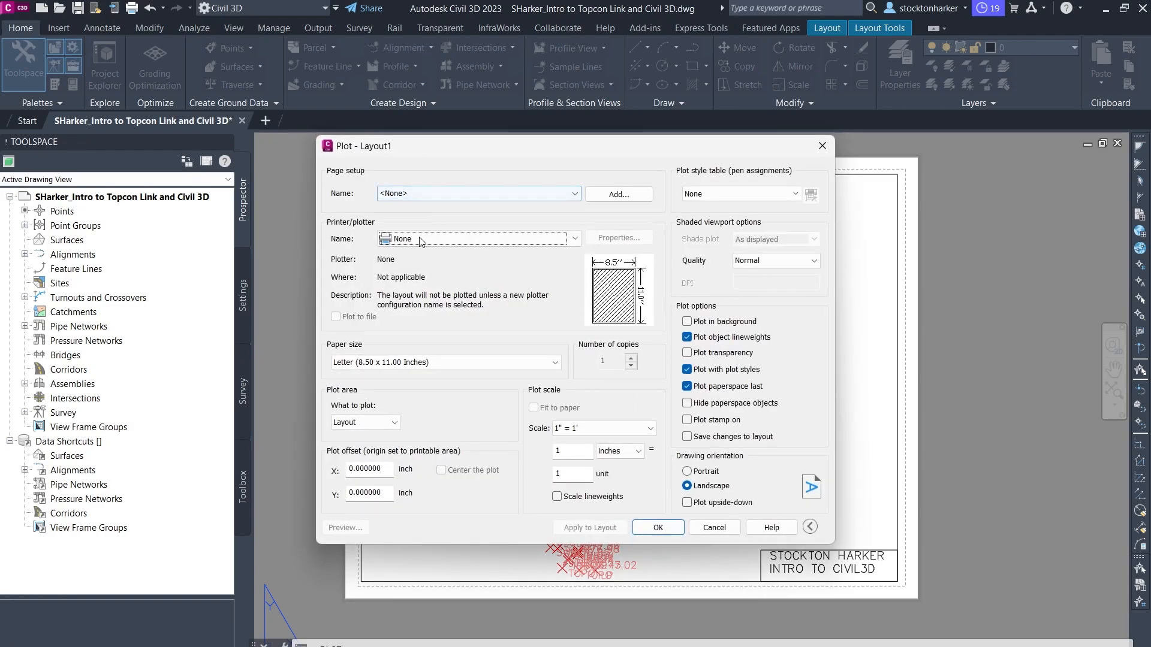
pyautogui.click(420, 240)
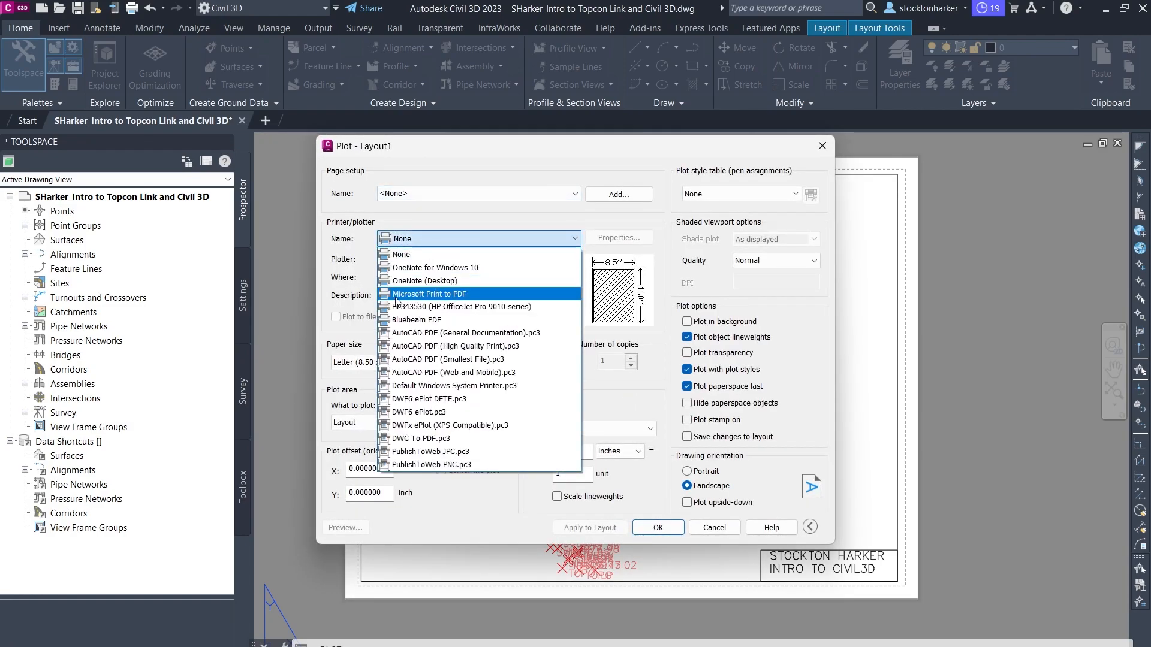
pyautogui.click(465, 295)
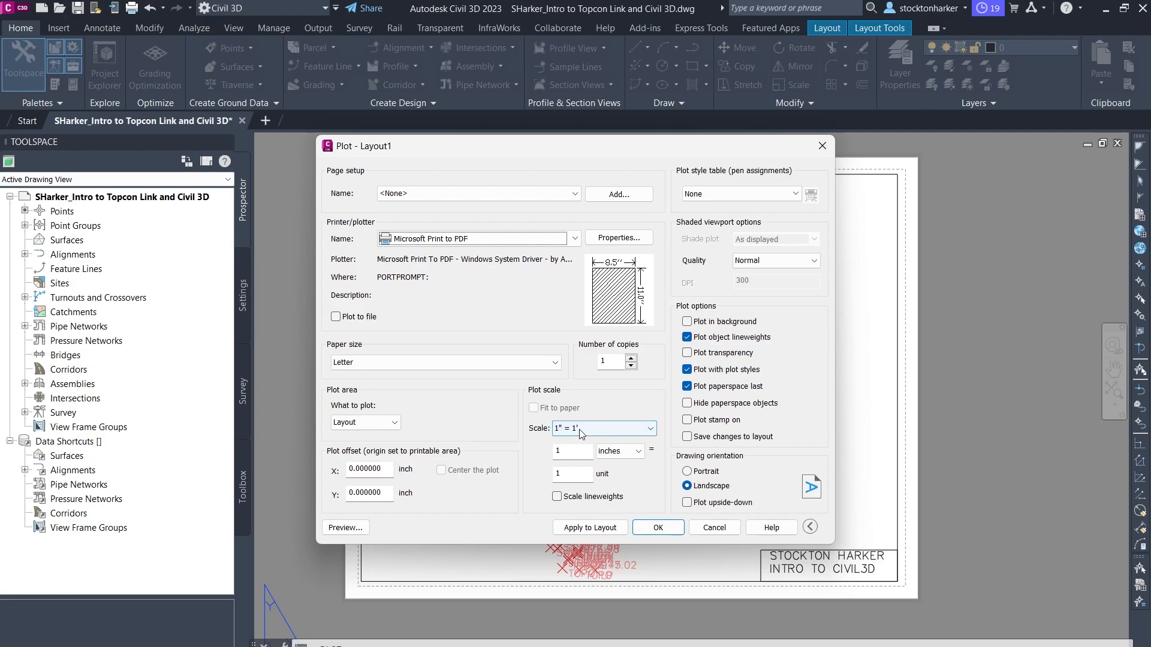
# Step: Preview the Layout1 plot and examine the survey points, border and title rectangle
pyautogui.click(362, 529)
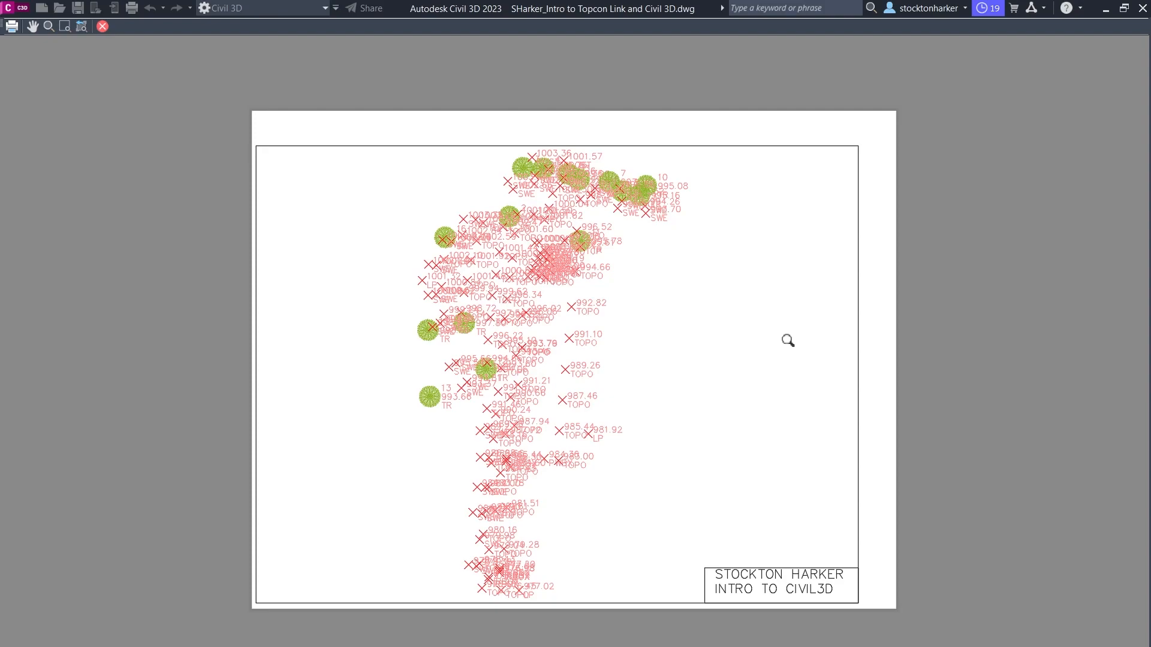
pyautogui.moveTo(329, 450); pyautogui.dragTo(534, 452)
pyautogui.moveTo(534, 452); pyautogui.dragTo(458, 334, button='middle')
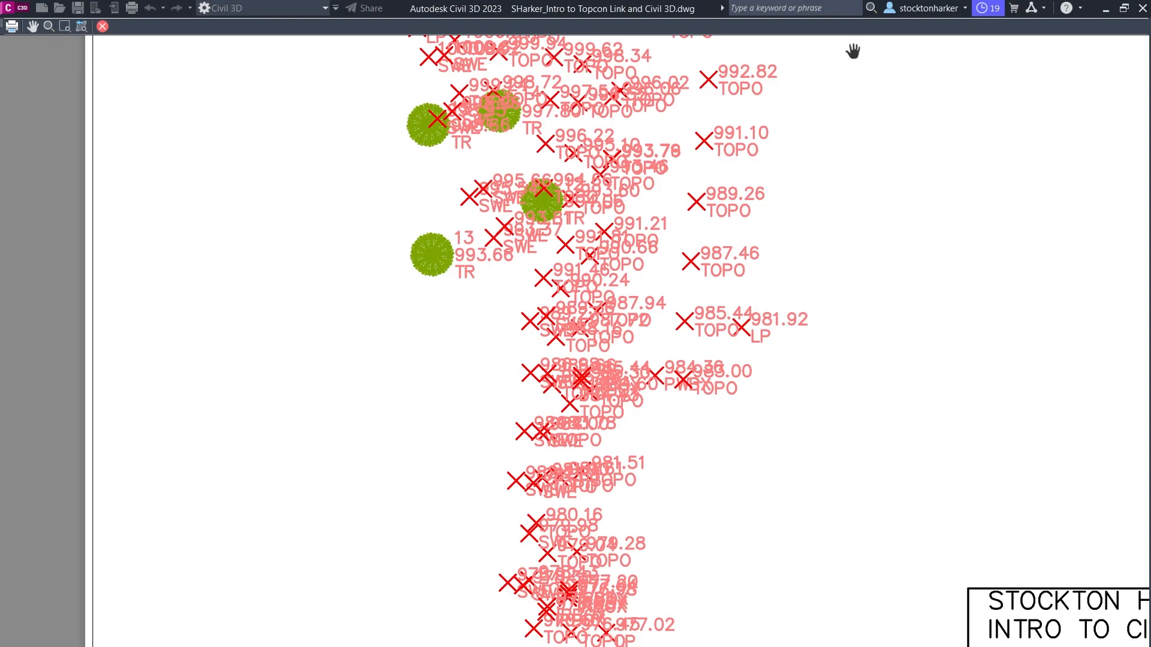
pyautogui.scroll(-5, 445, 147)
pyautogui.scroll(2, 499, 90)
pyautogui.scroll(1, 545, 141)
pyautogui.moveTo(546, 141); pyautogui.dragTo(550, 261, button='middle')
pyautogui.scroll(2, 550, 261)
pyautogui.moveTo(545, 236); pyautogui.dragTo(570, 142)
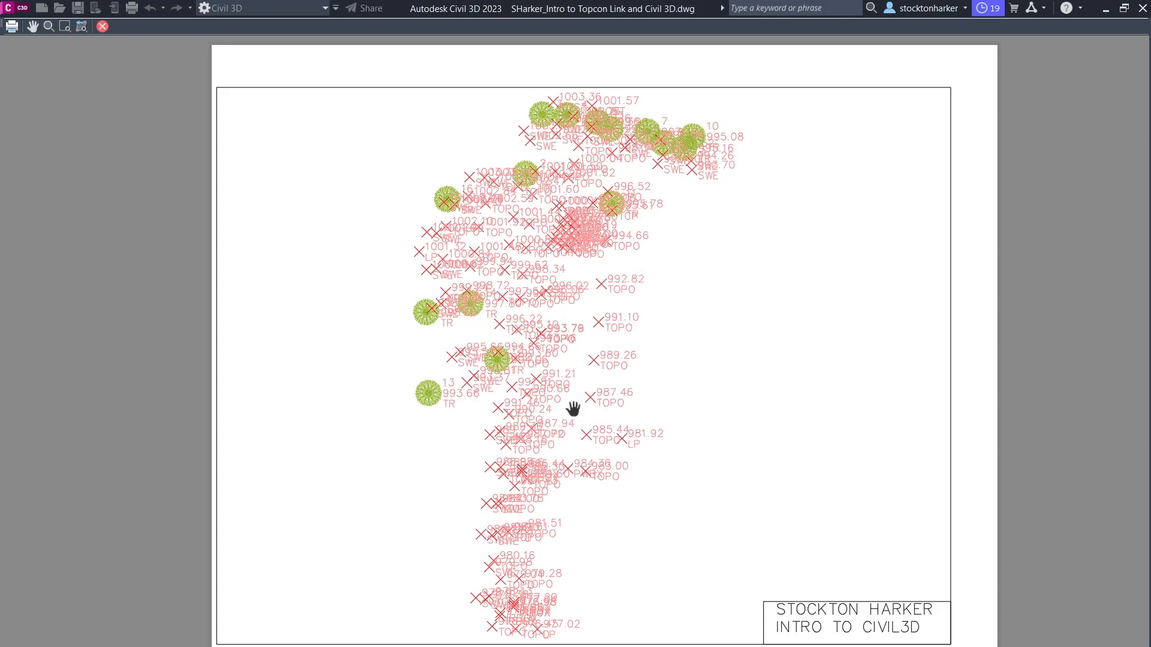
# Step: Plot the sheet from the preview and choose the Introduction to Civil 3D and TopconLink folder for the PDF
pyautogui.click(11, 30)
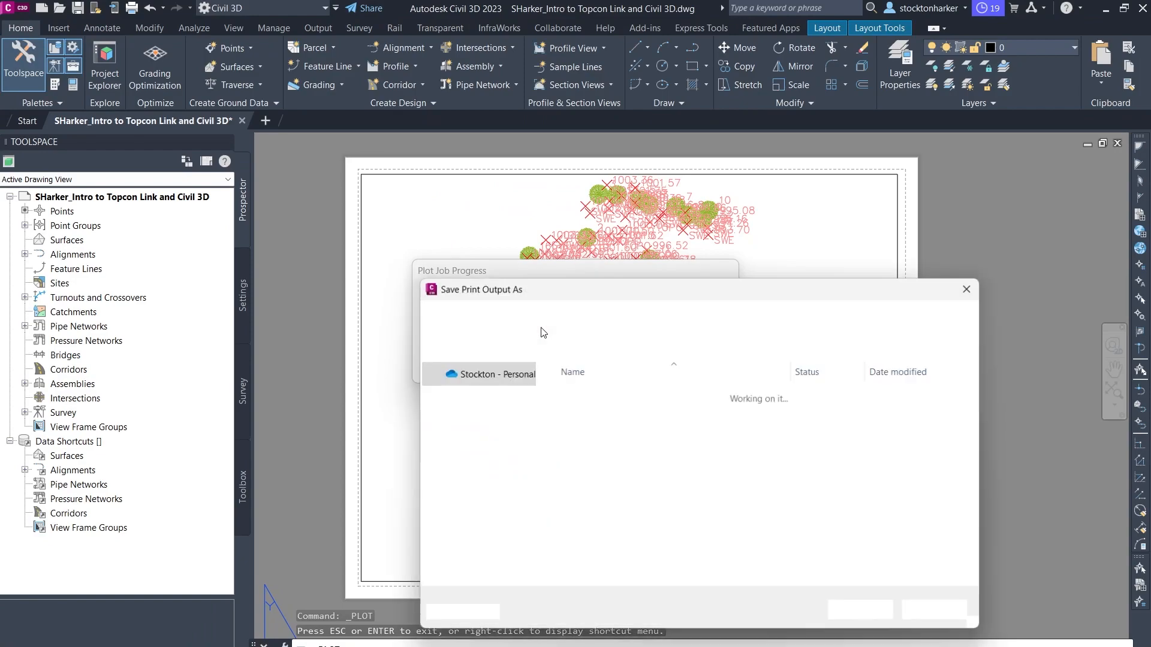
pyautogui.scroll(2, 438, 340)
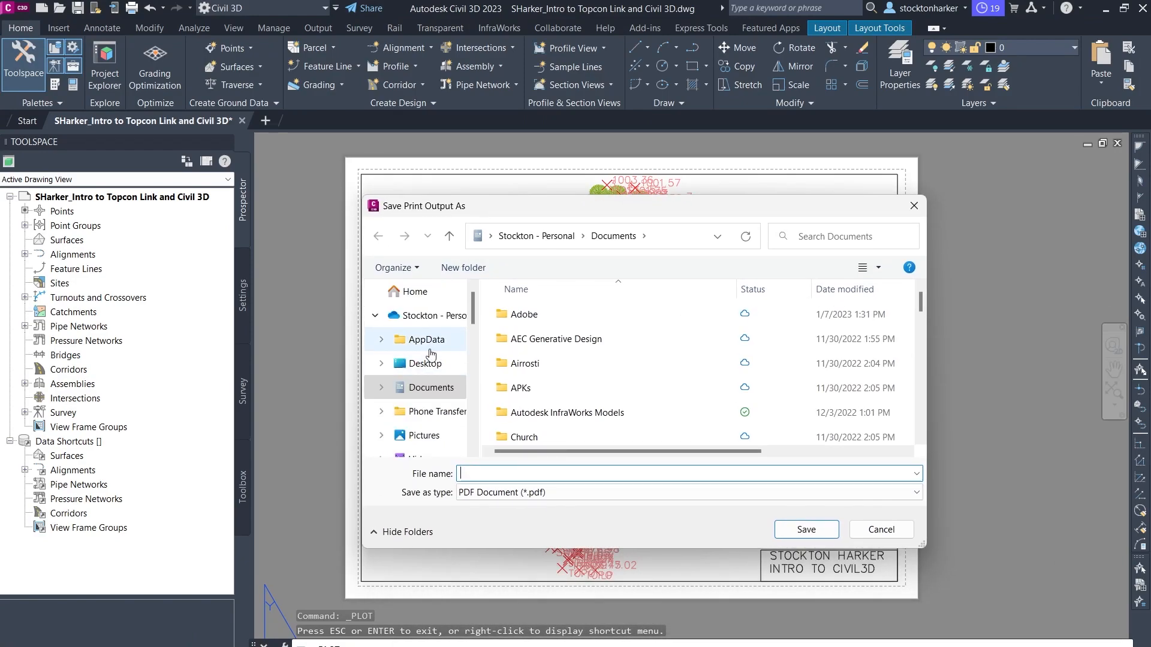
pyautogui.click(431, 363)
pyautogui.doubleClick(572, 316)
pyautogui.doubleClick(572, 316)
pyautogui.click(573, 316)
pyautogui.doubleClick(570, 322)
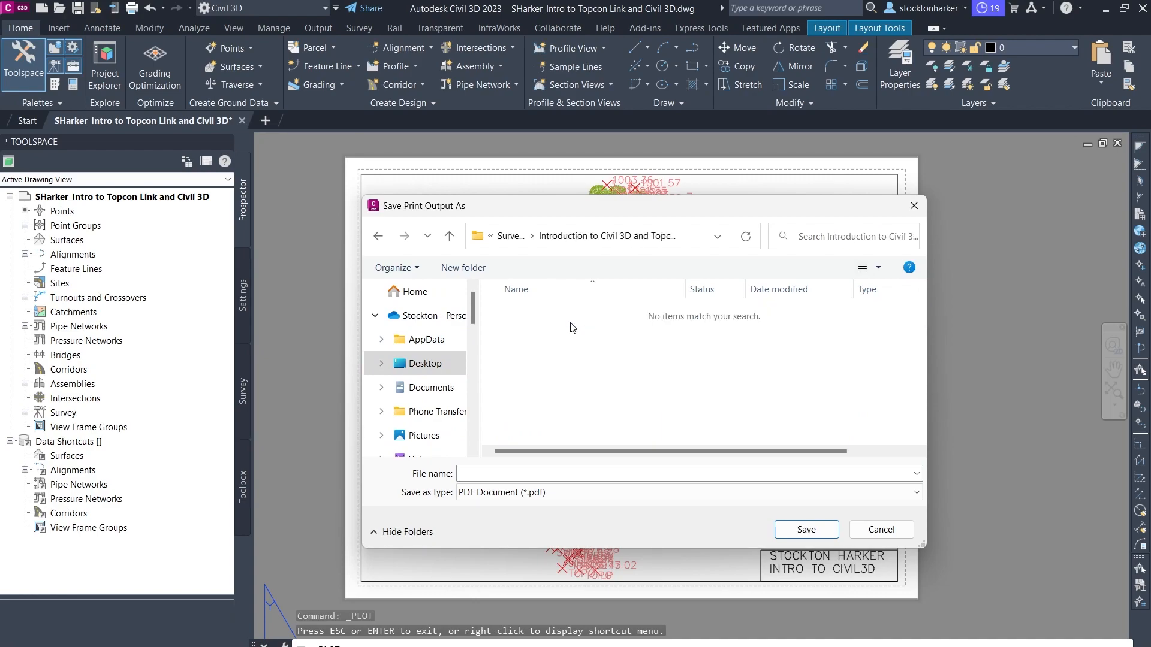
# Step: Name the PDF with the author's first initial and last name plus "_Intro to Topcon Link and Civil 3D PLOT", and save it
pyautogui.click(561, 473)
pyautogui.write('S')
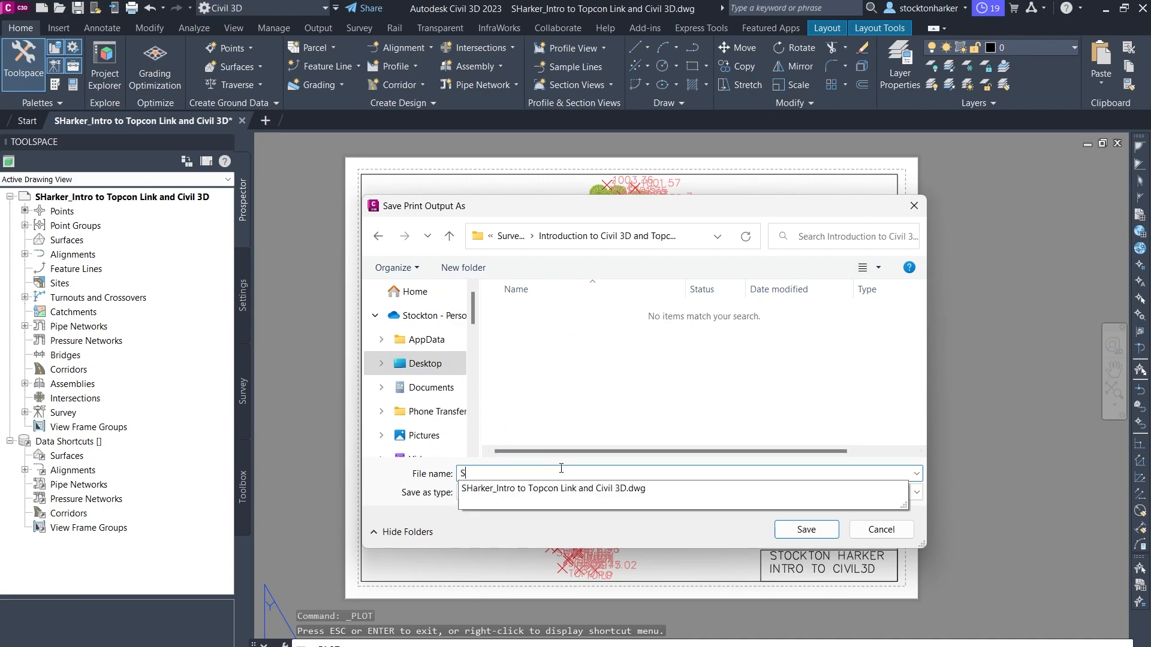
pyautogui.write('Harker_Intro to Topcon Link and Civil 3D PLOT')
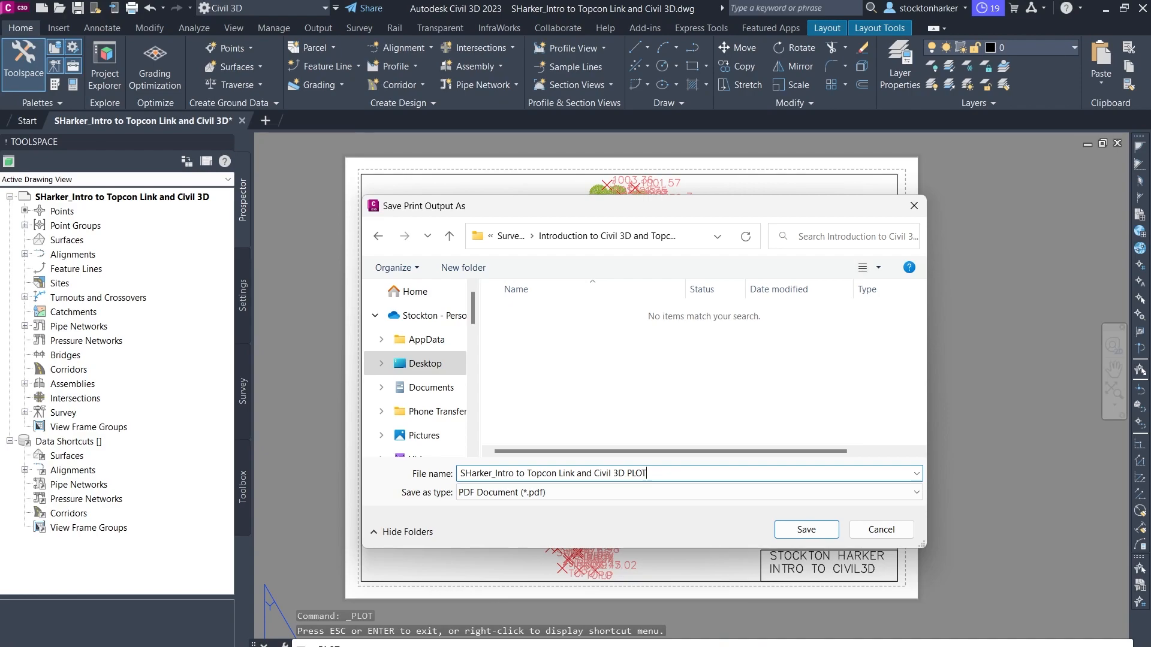
pyautogui.press('Return')
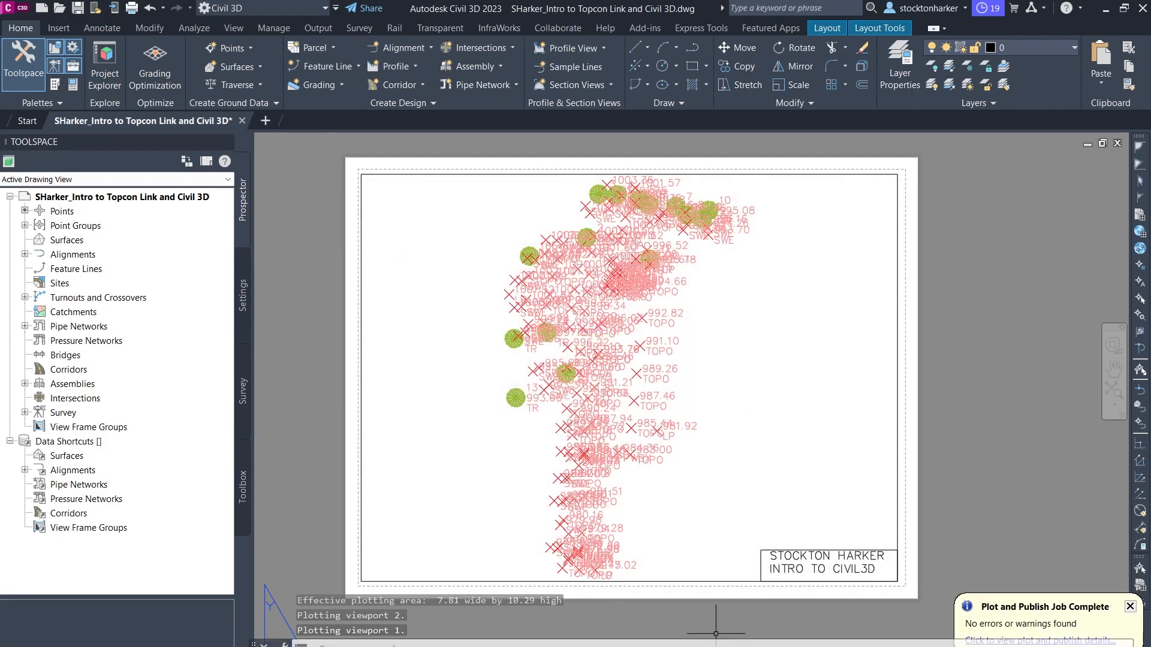
# Step: Switch to File Explorer and open the plotted PDF in Bluebeam Revu
pyautogui.hotkey('alt', 'Tab')
pyautogui.click(451, 147)
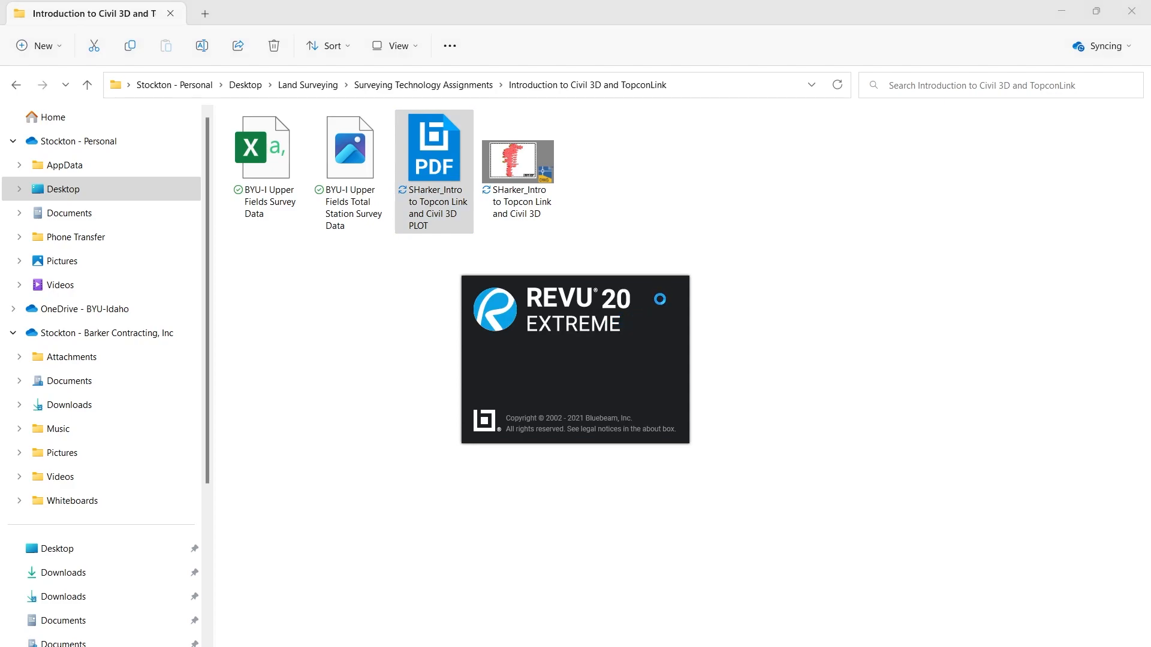
pyautogui.click(451, 169)
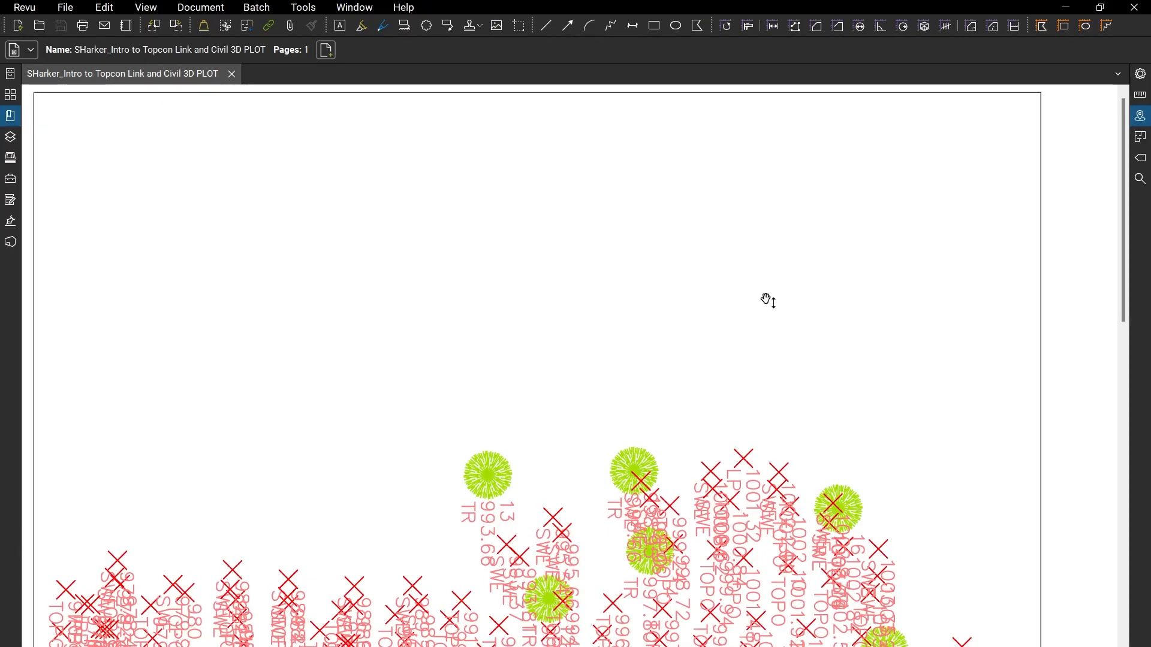
# Step: Look over the plotted page and rotate it 90 degrees counterclockwise so the title text reads upright
pyautogui.click(660, 388)
pyautogui.scroll(-5, 708, 375)
pyautogui.scroll(-3, 708, 376)
pyautogui.scroll(8, 696, 375)
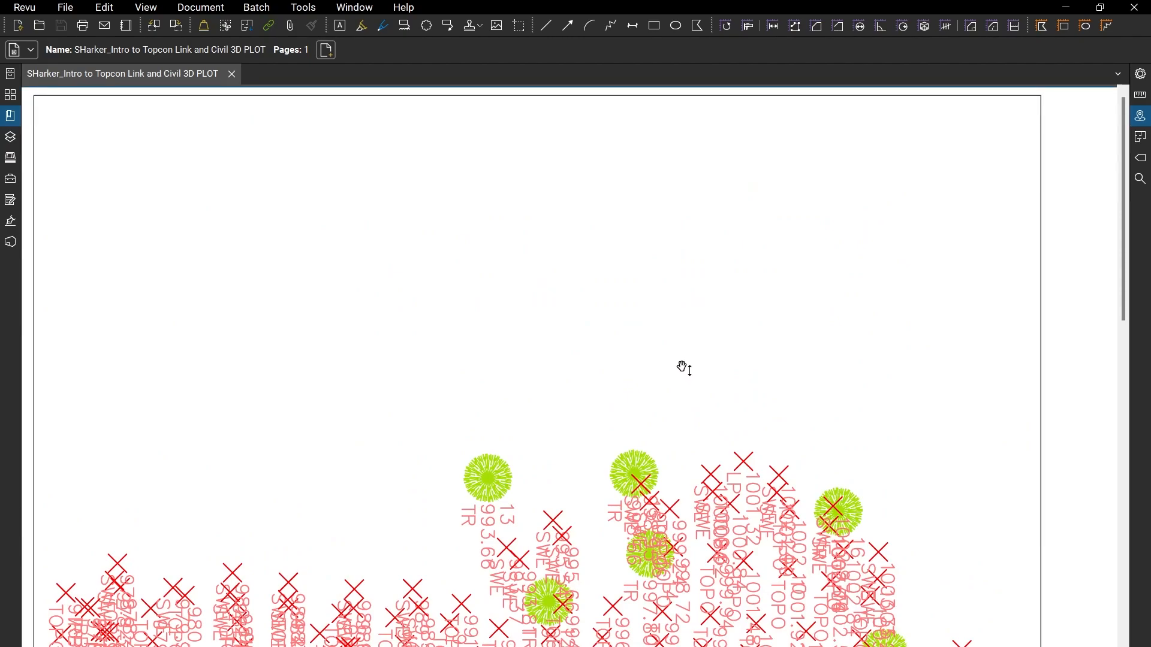
pyautogui.scroll(-8, 287, 249)
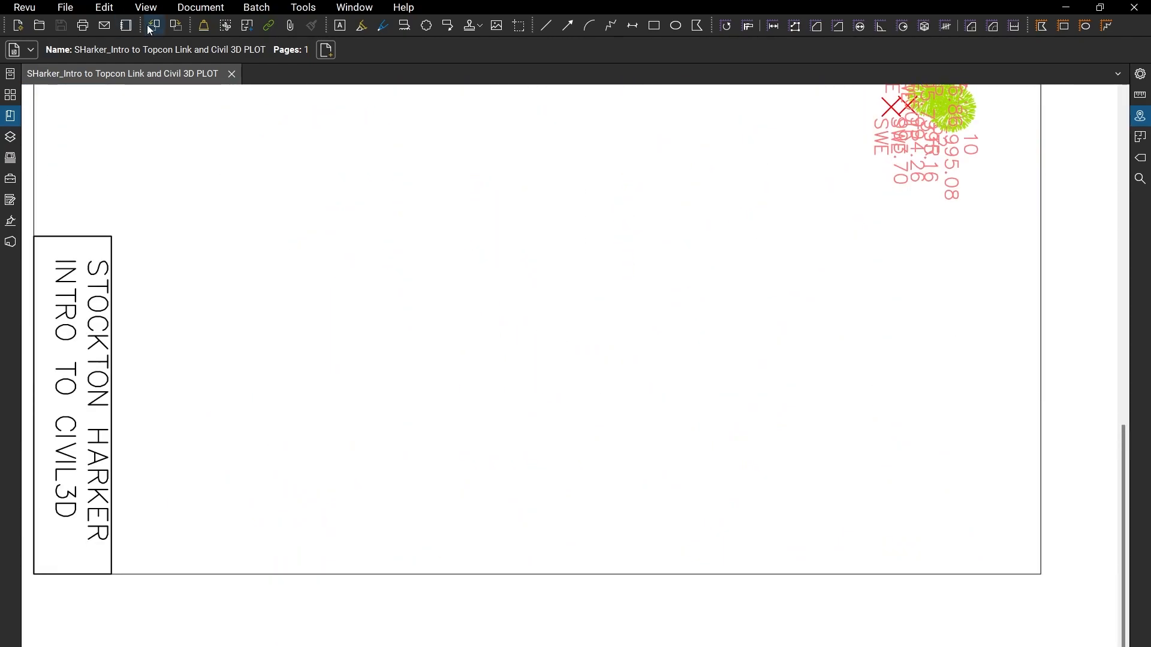
pyautogui.click(149, 28)
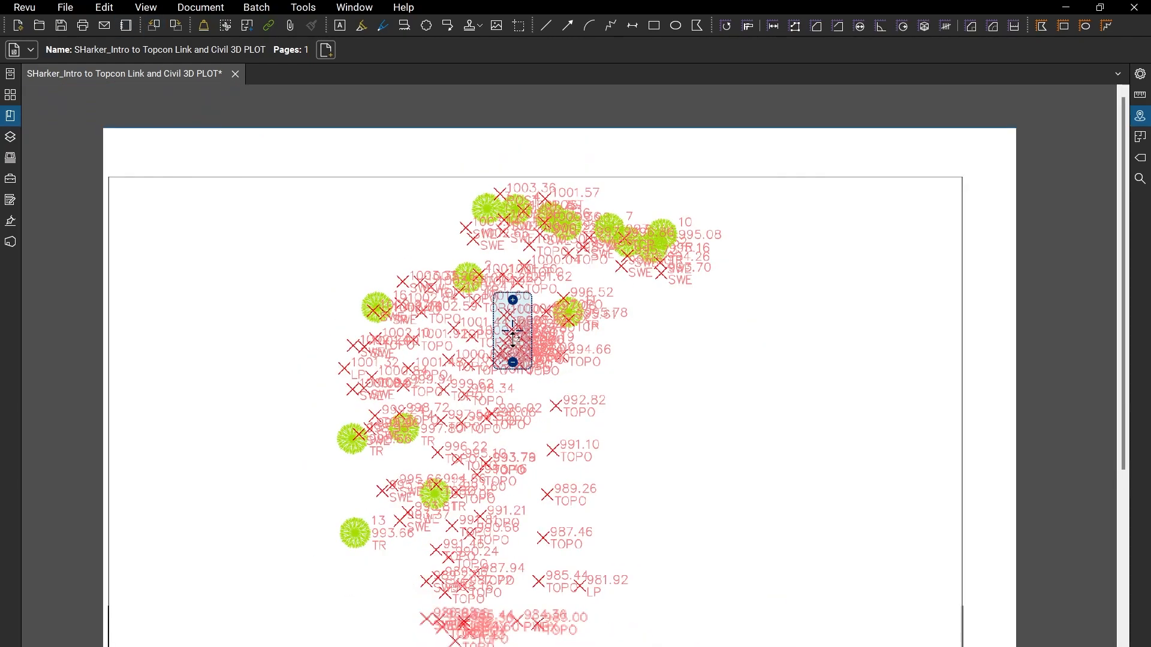
pyautogui.moveTo(512, 339); pyautogui.dragTo(611, 483, button='middle')
pyautogui.moveTo(612, 459)
pyautogui.mouseDown()
pyautogui.moveTo(614, 383)
pyautogui.moveTo(637, 336)
pyautogui.mouseUp()
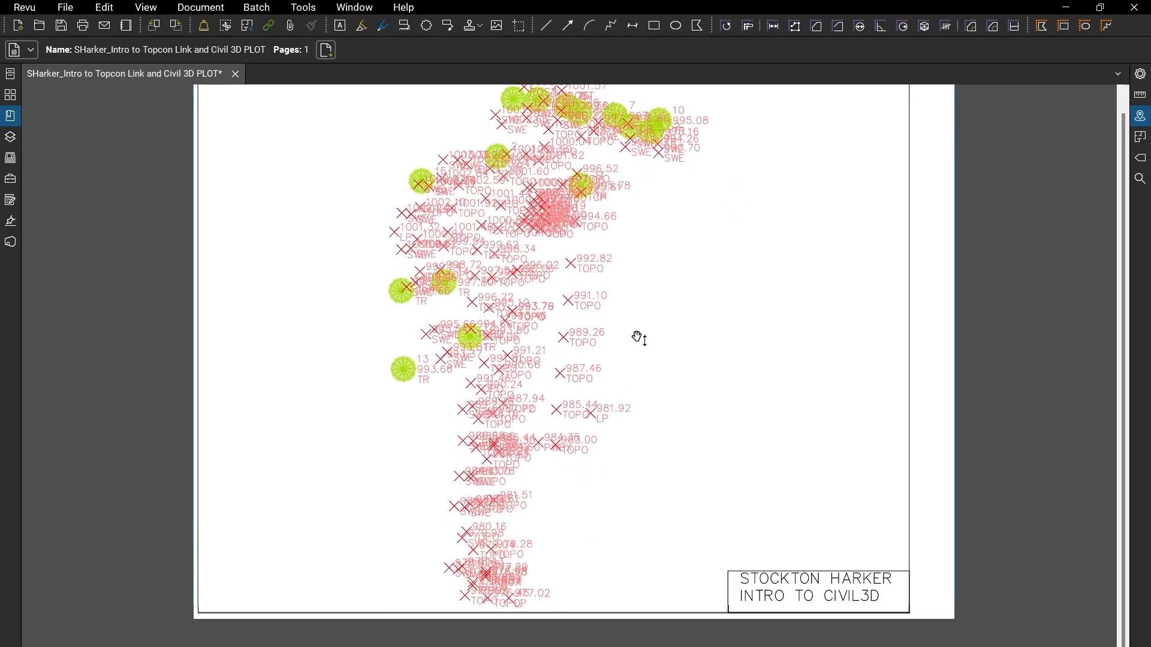